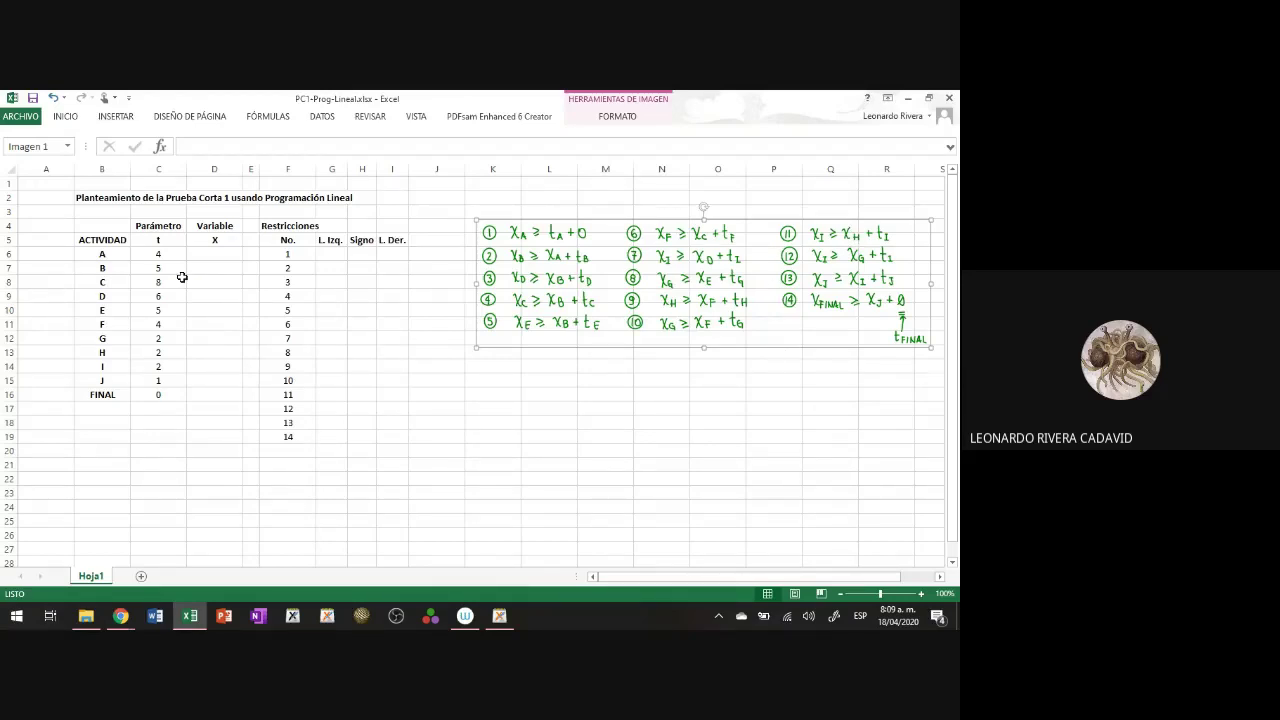
pyautogui.moveTo(102, 254); pyautogui.dragTo(104, 396)
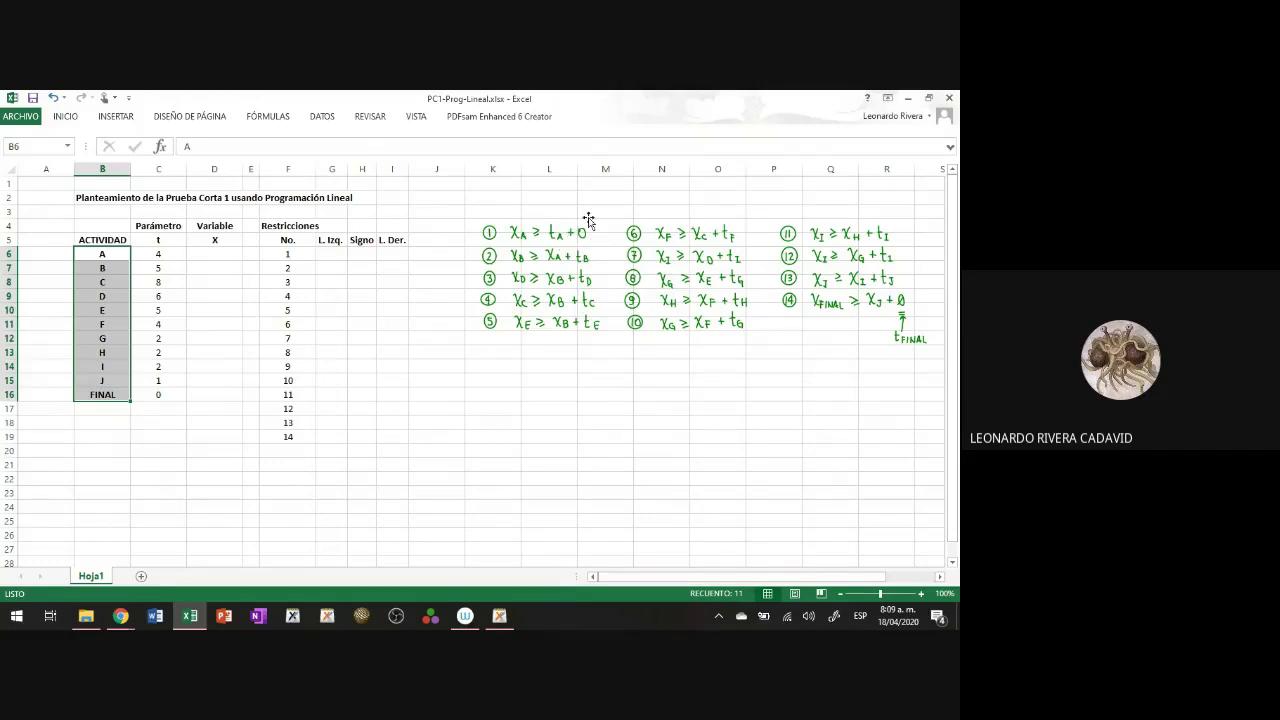
pyautogui.click(89, 395)
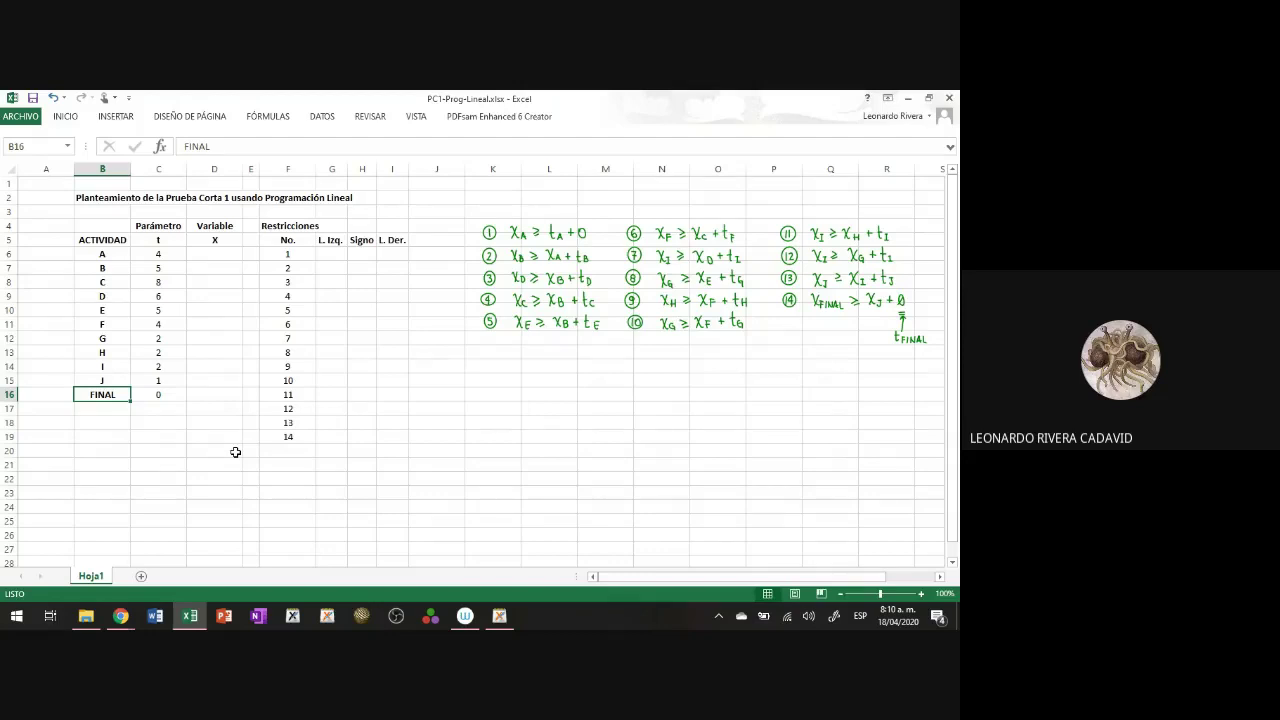
# Step: Apply all borders and a yellow fill to the variable cells D6:D16
pyautogui.moveTo(208, 394); pyautogui.dragTo(223, 252)
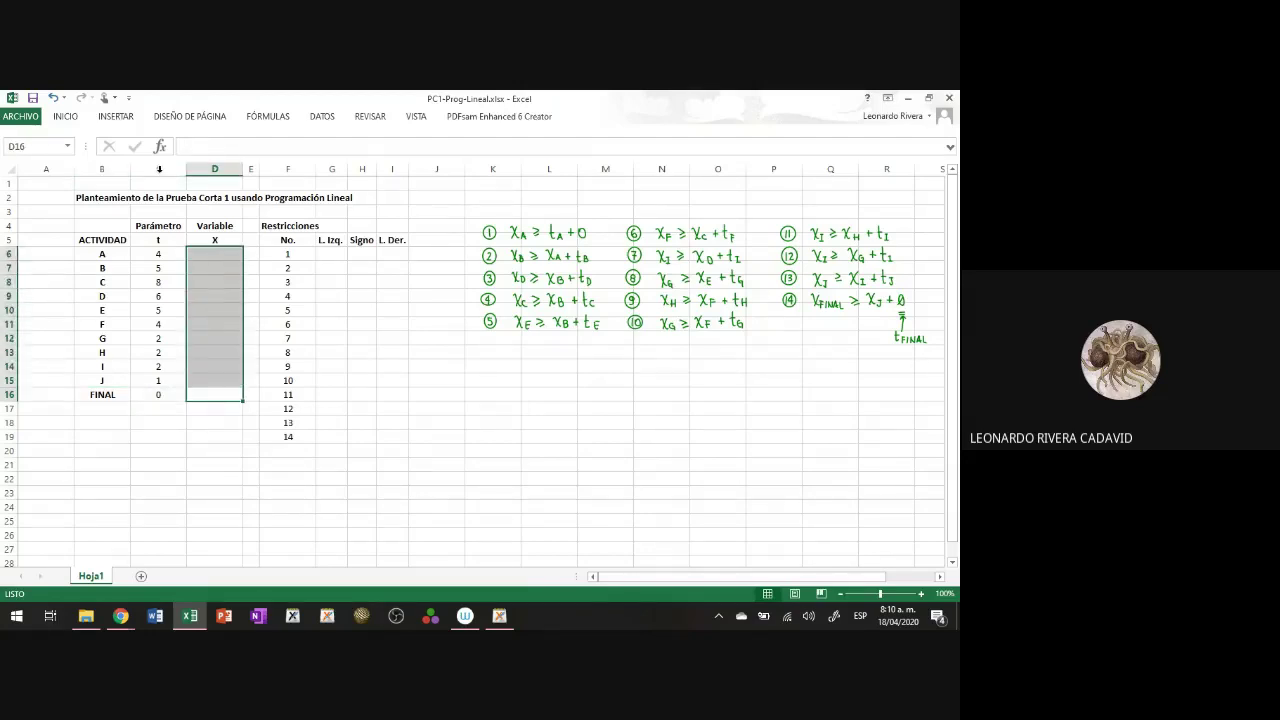
pyautogui.click(66, 116)
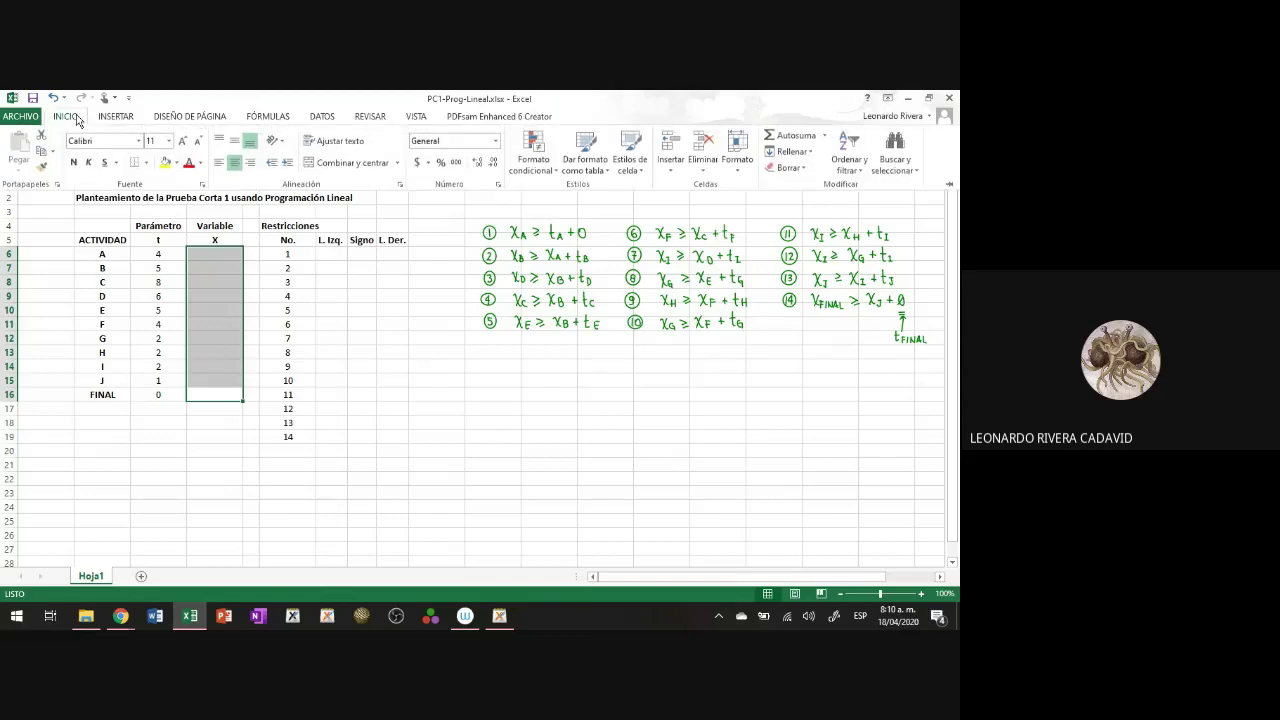
pyautogui.click(147, 163)
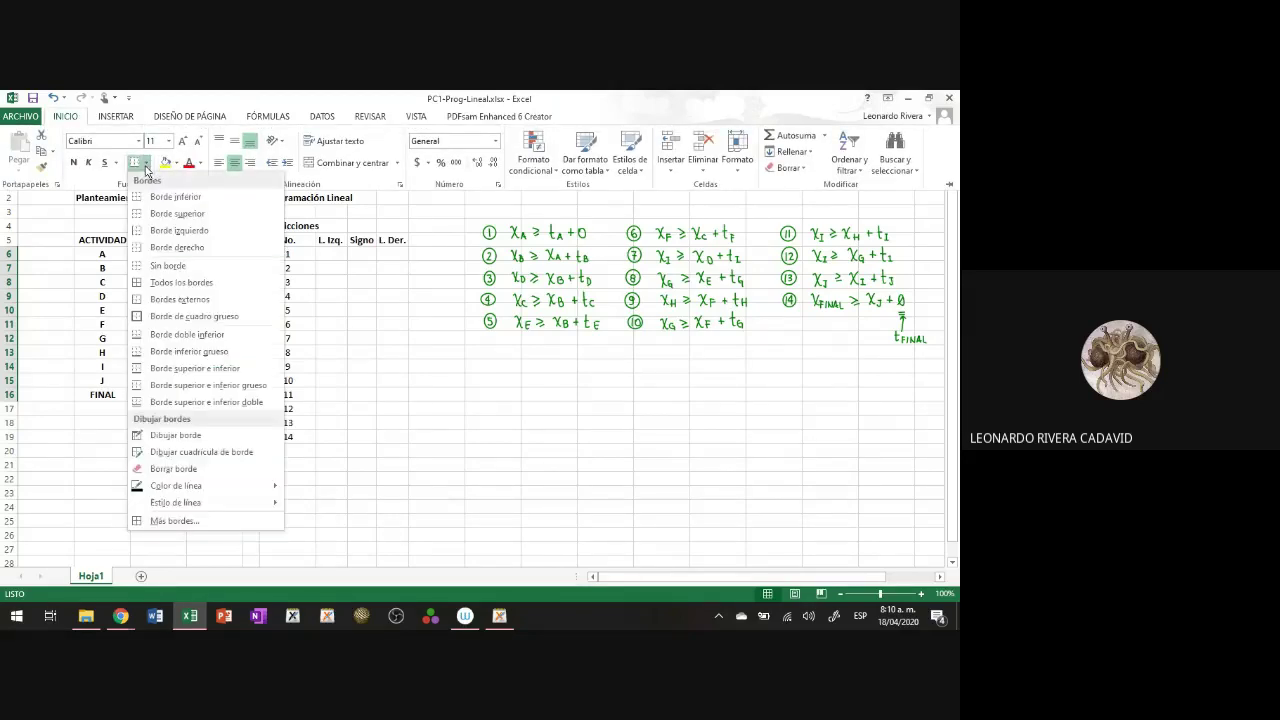
pyautogui.click(146, 284)
pyautogui.click(164, 162)
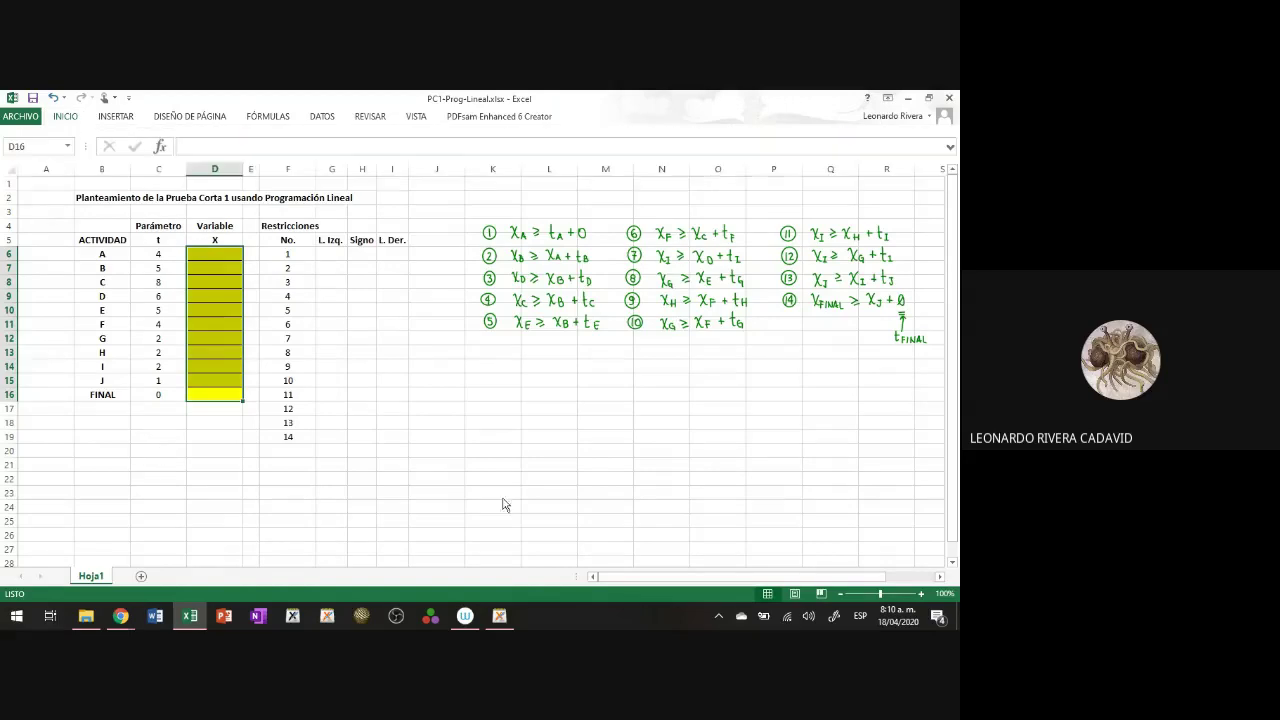
pyautogui.click(523, 475)
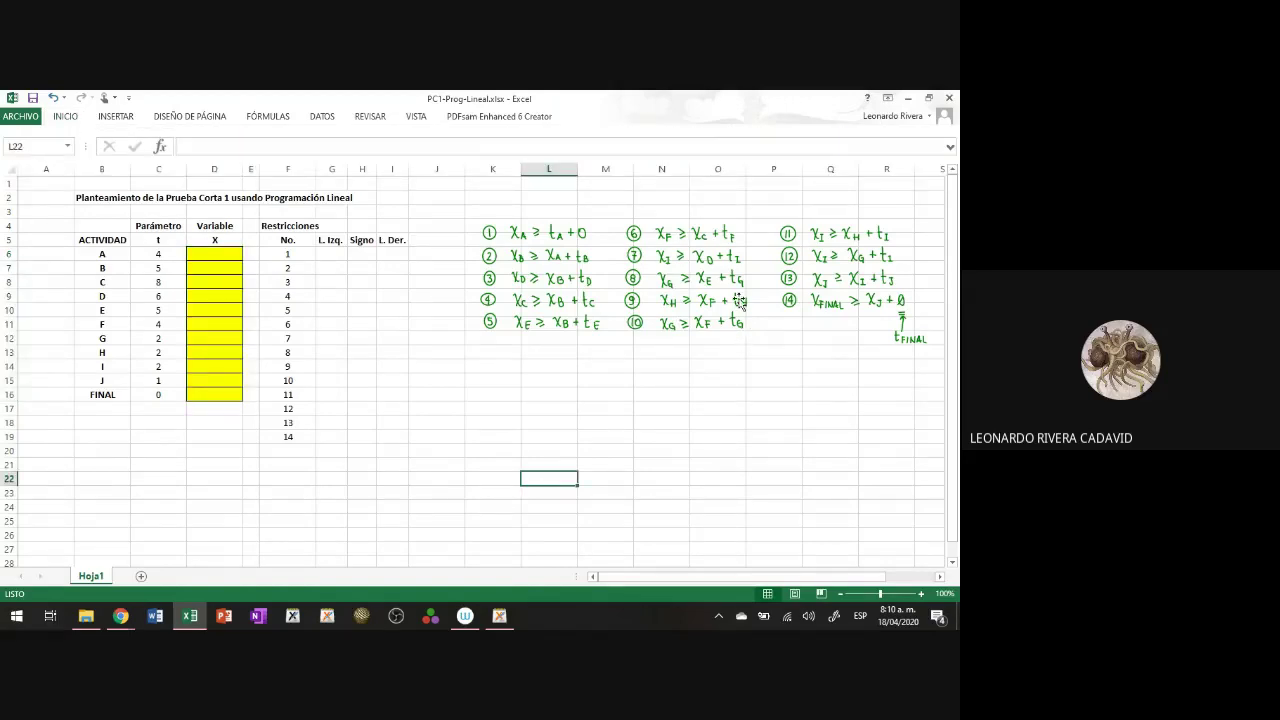
# Step: Move the handwritten constraints picture closer to the table, narrow column A and set the sheet zoom to 110%
pyautogui.moveTo(739, 300); pyautogui.dragTo(685, 311)
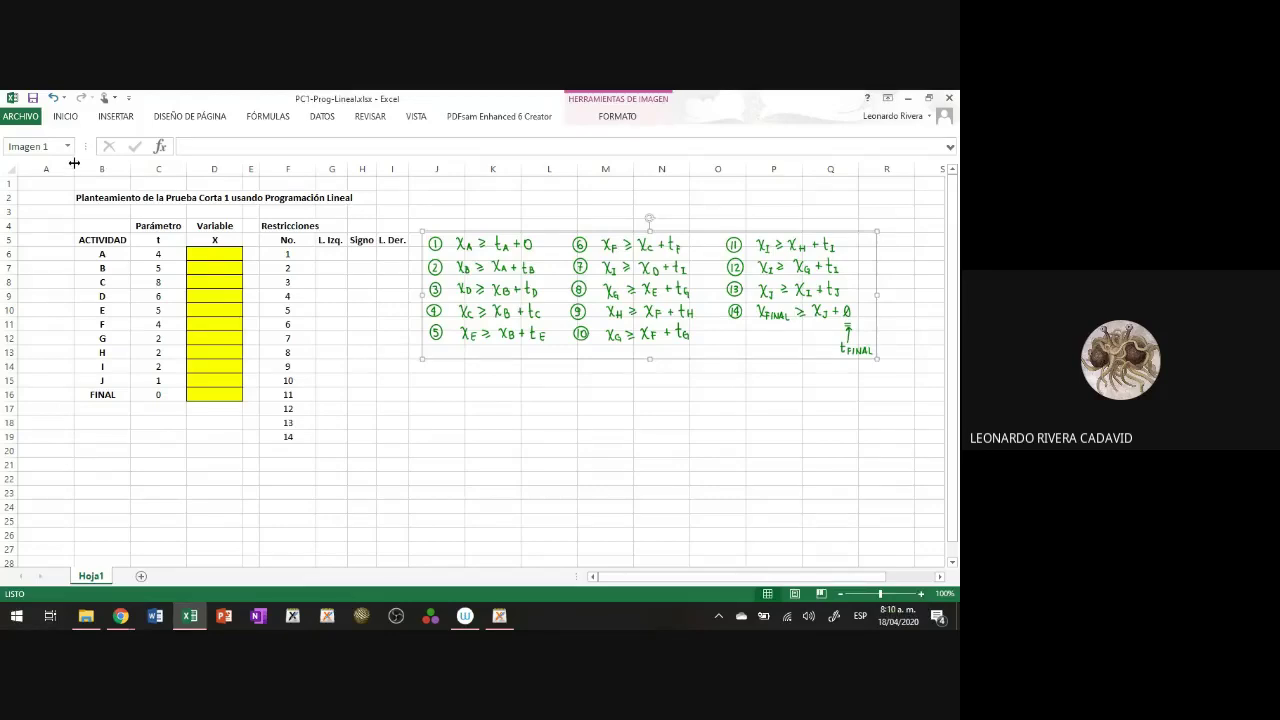
pyautogui.moveTo(74, 163); pyautogui.dragTo(35, 163)
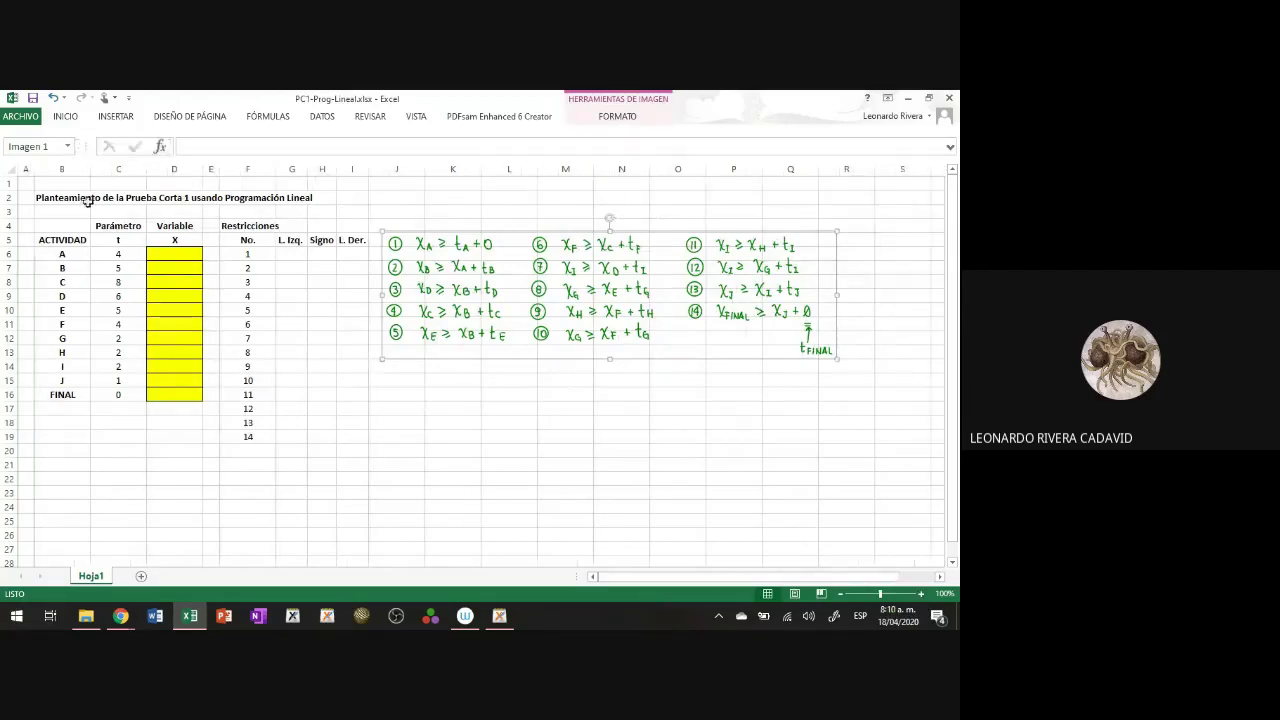
pyautogui.click(920, 594)
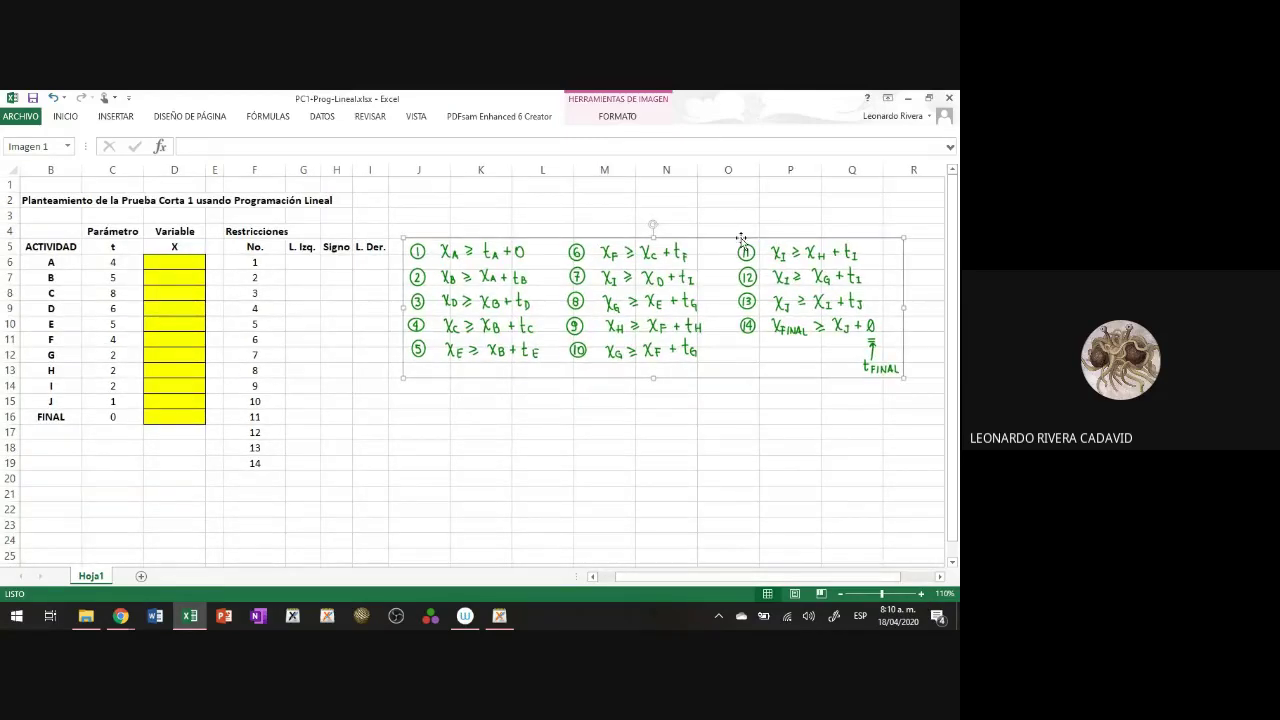
pyautogui.moveTo(628, 275); pyautogui.dragTo(633, 268)
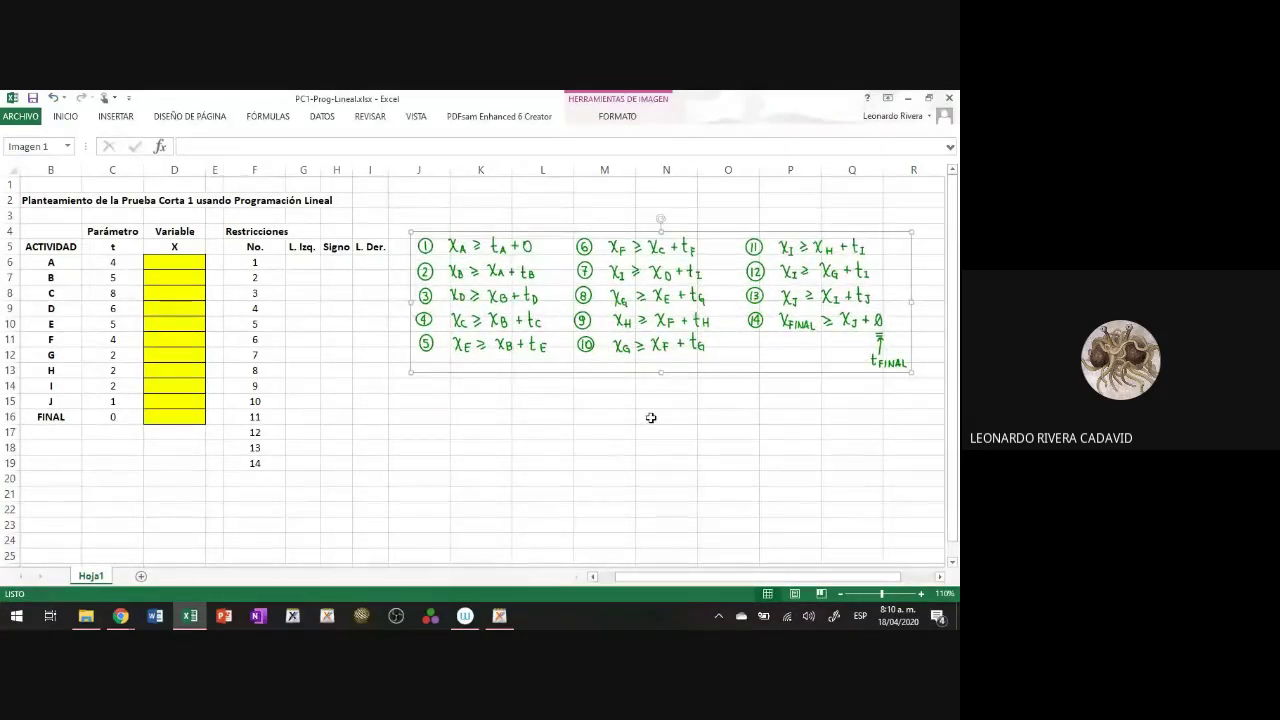
pyautogui.click(259, 265)
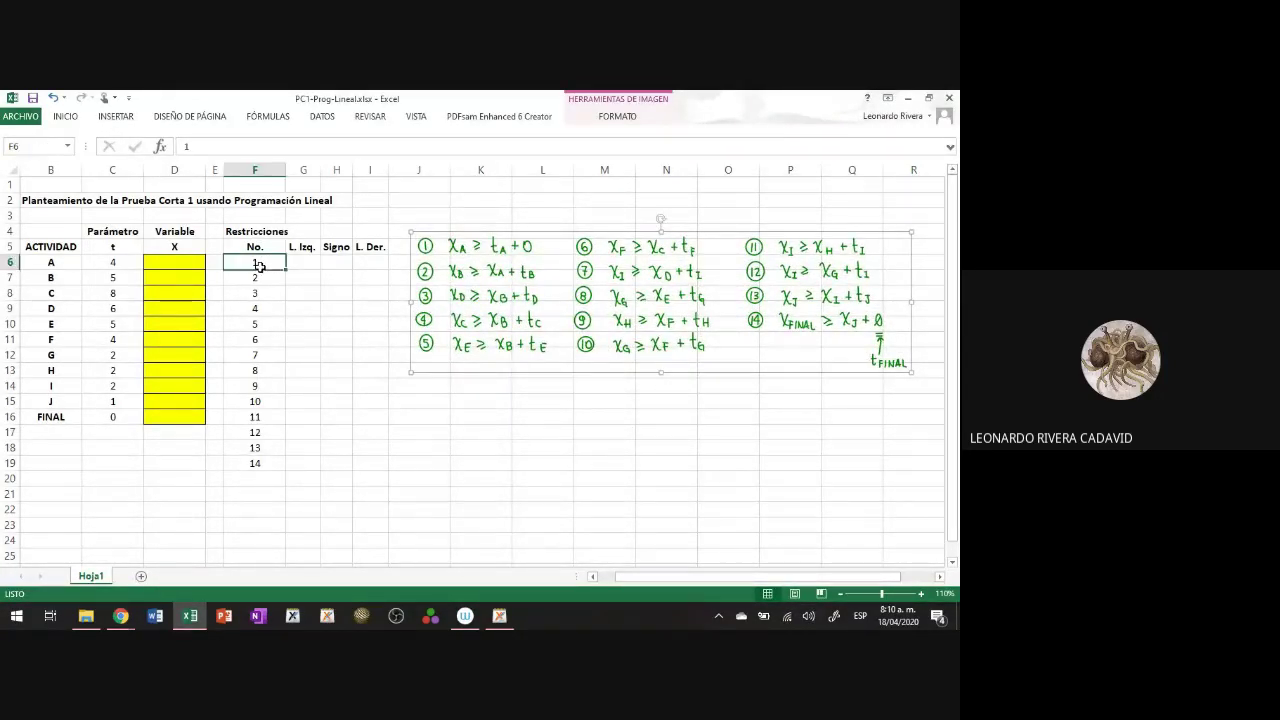
pyautogui.moveTo(259, 265); pyautogui.dragTo(256, 463)
pyautogui.click(300, 261)
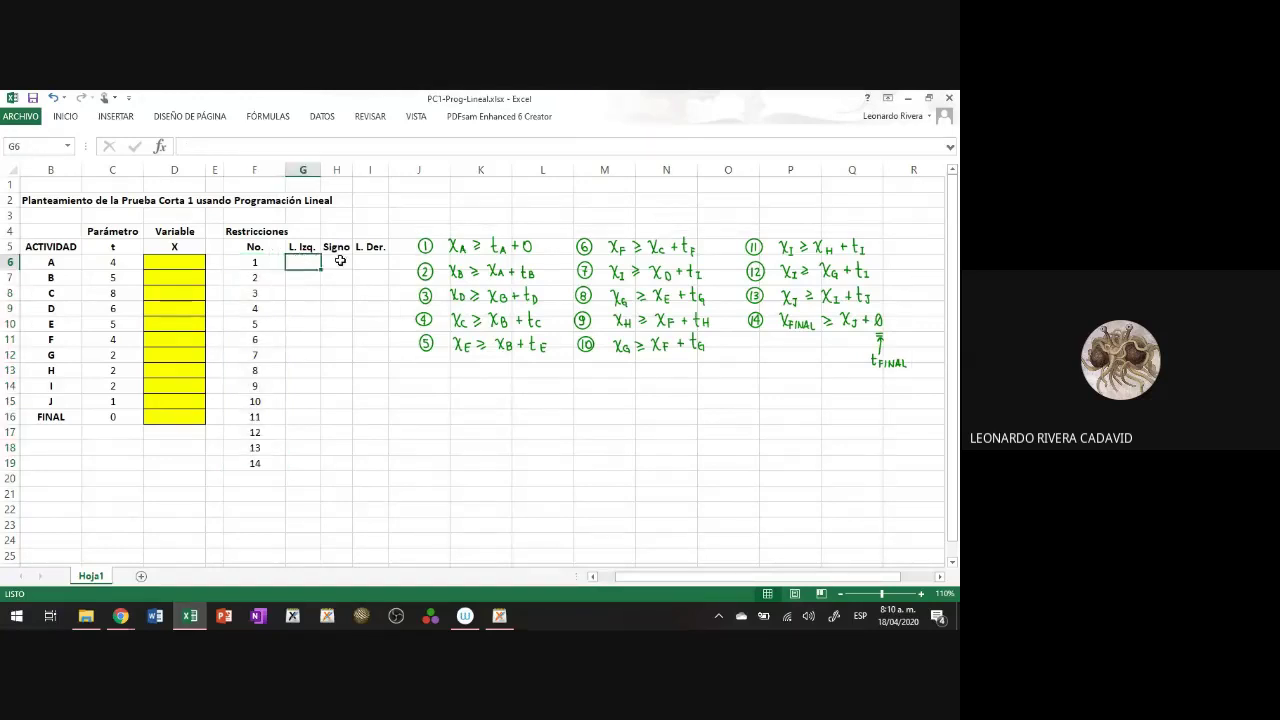
pyautogui.moveTo(340, 260); pyautogui.dragTo(305, 263)
pyautogui.click(336, 263)
pyautogui.click(367, 266)
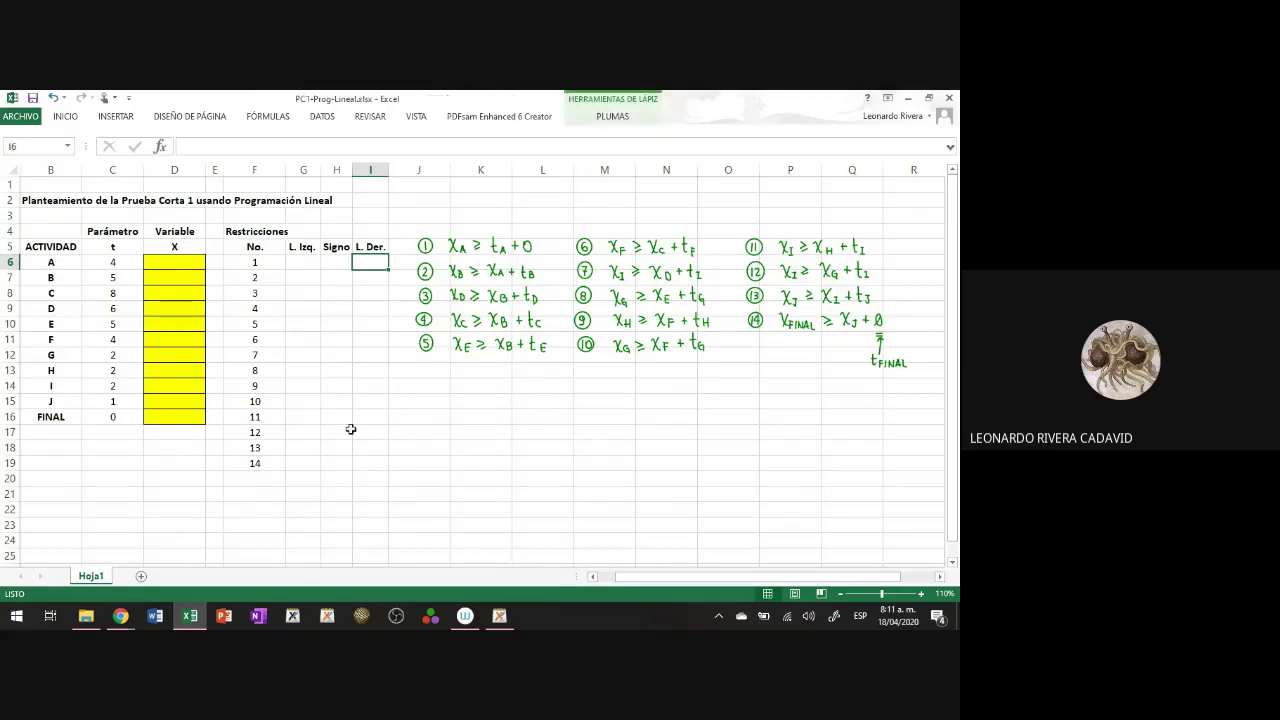
# Step: Switch to Xournal++ and copy the rearranged constraint 10 with its L. Izq, Signo and L. Der annotations from the Función Objetivo section
pyautogui.click(499, 615)
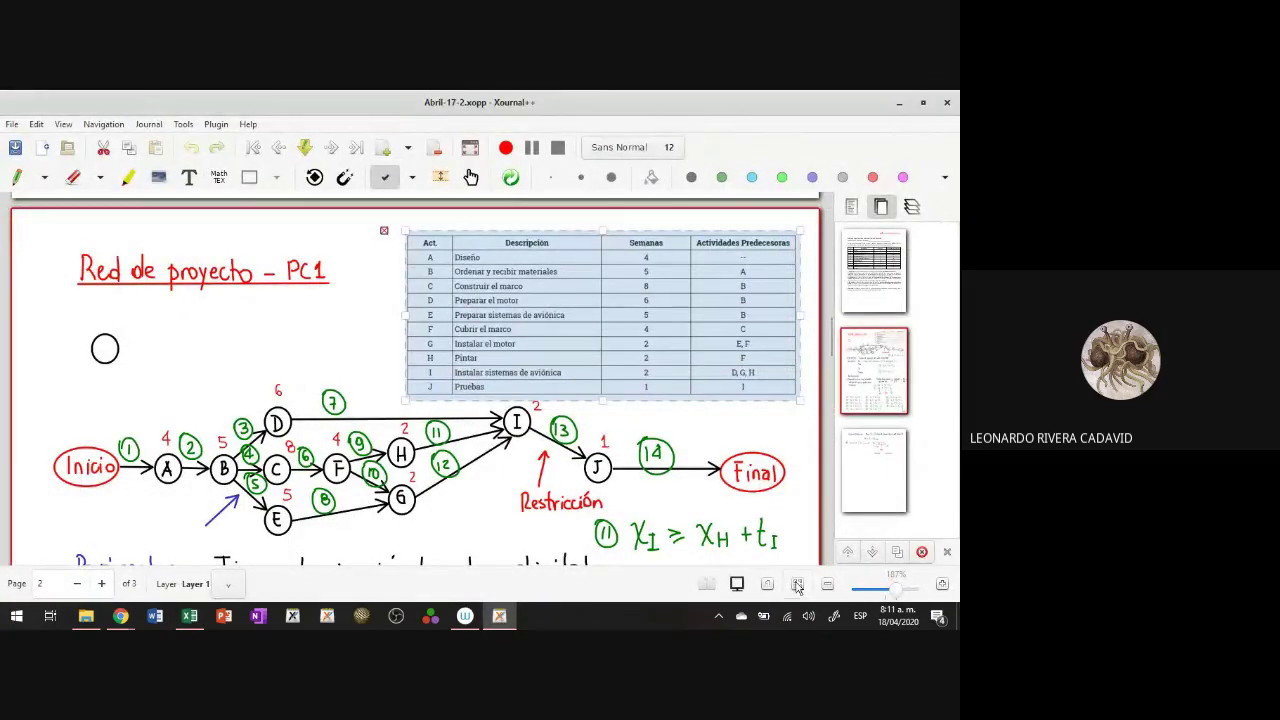
pyautogui.scroll(-1, 810, 565)
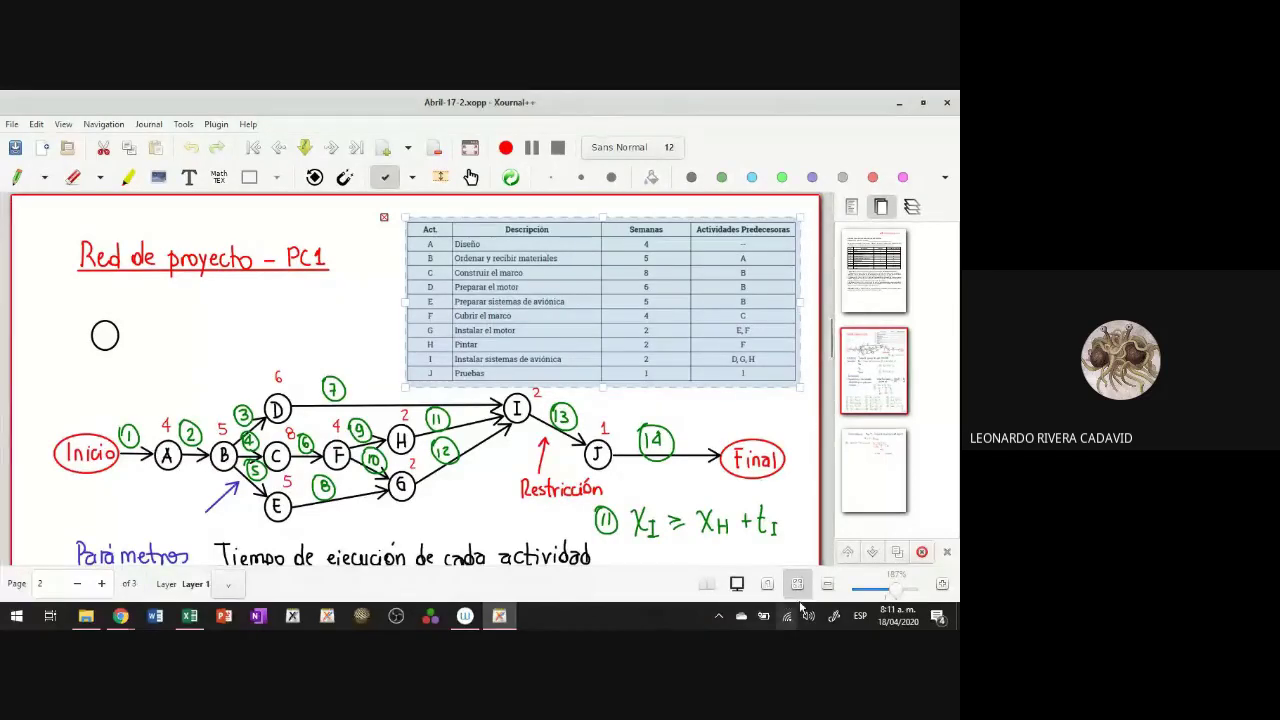
pyautogui.moveTo(834, 350); pyautogui.dragTo(815, 474)
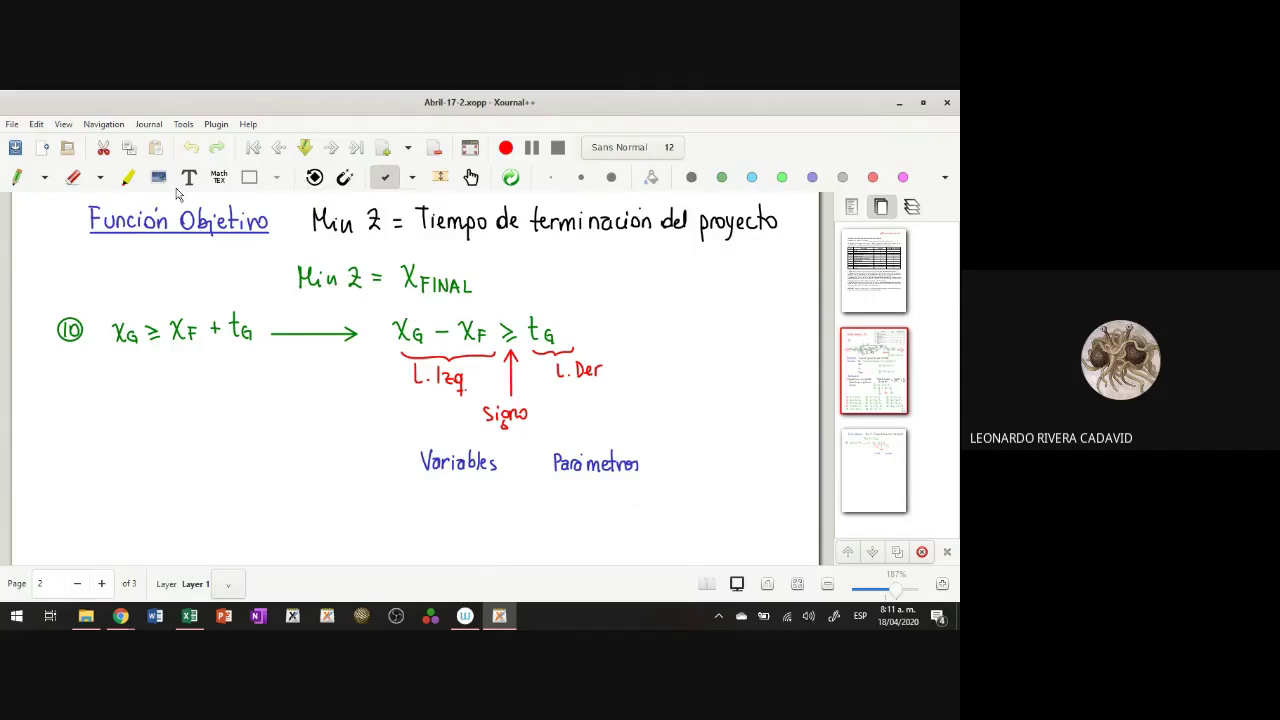
pyautogui.click(16, 177)
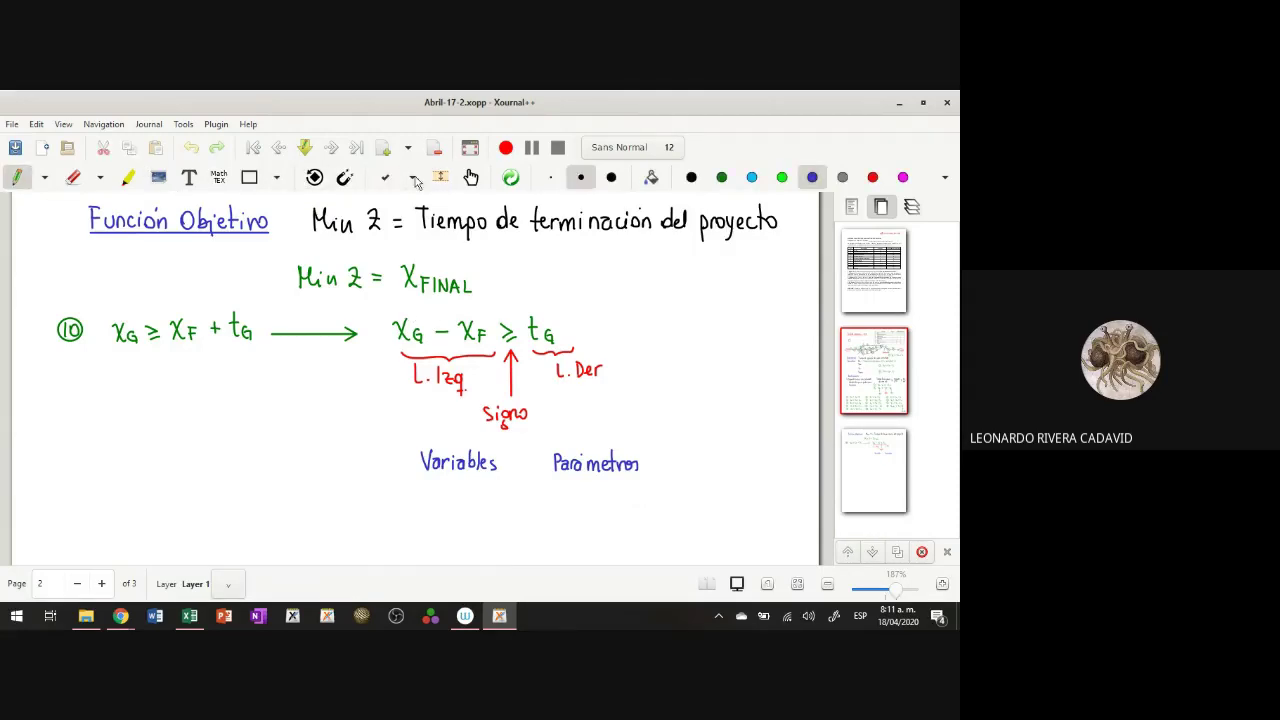
pyautogui.click(412, 177)
pyautogui.click(426, 199)
pyautogui.moveTo(381, 304)
pyautogui.mouseDown()
pyautogui.moveTo(627, 441)
pyautogui.moveTo(615, 438)
pyautogui.mouseUp()
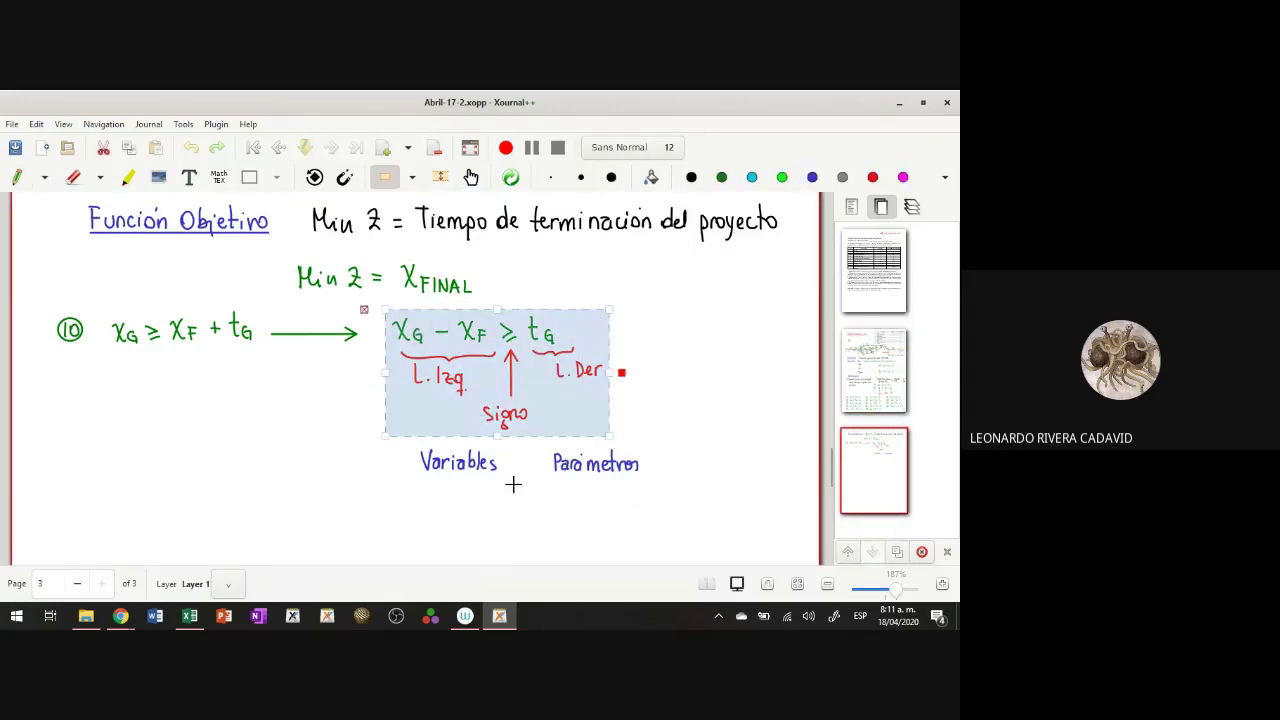
pyautogui.hotkey('ctrl', 'c')
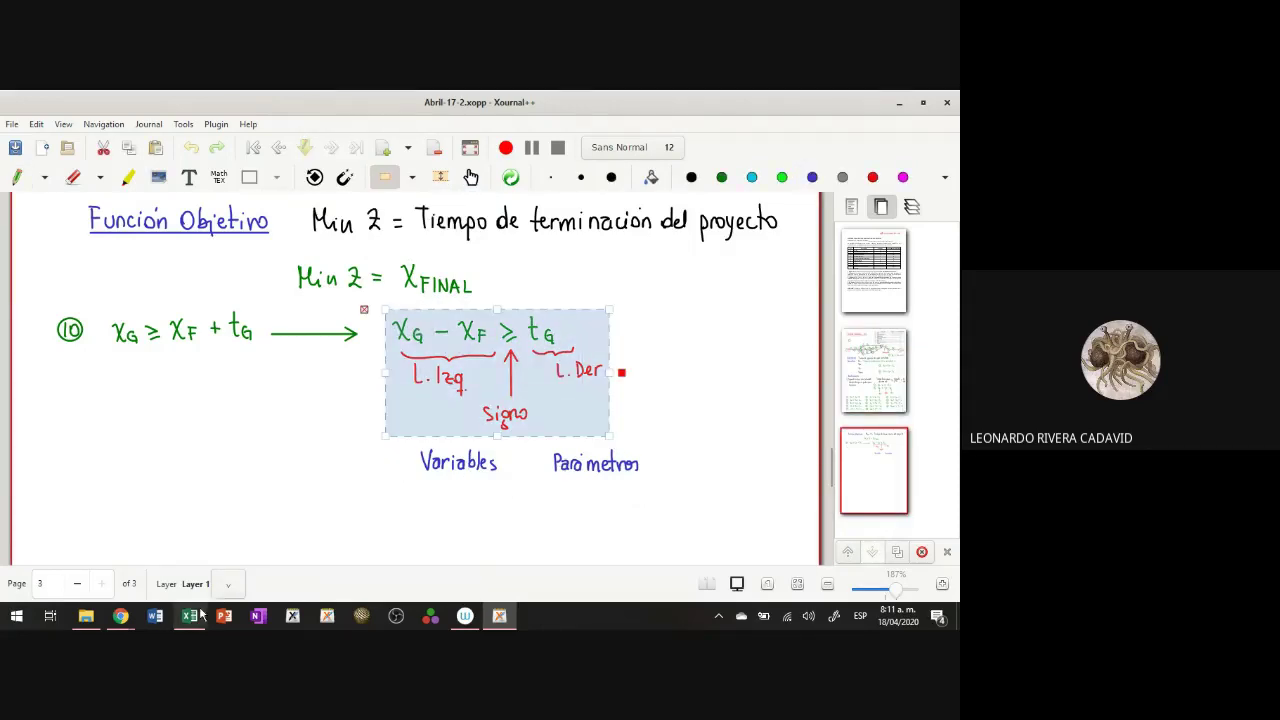
# Step: Paste the annotated inequality into the Excel sheet and shrink it to fit below the constraints picture
pyautogui.click(189, 615)
pyautogui.hotkey('ctrl', 'v')
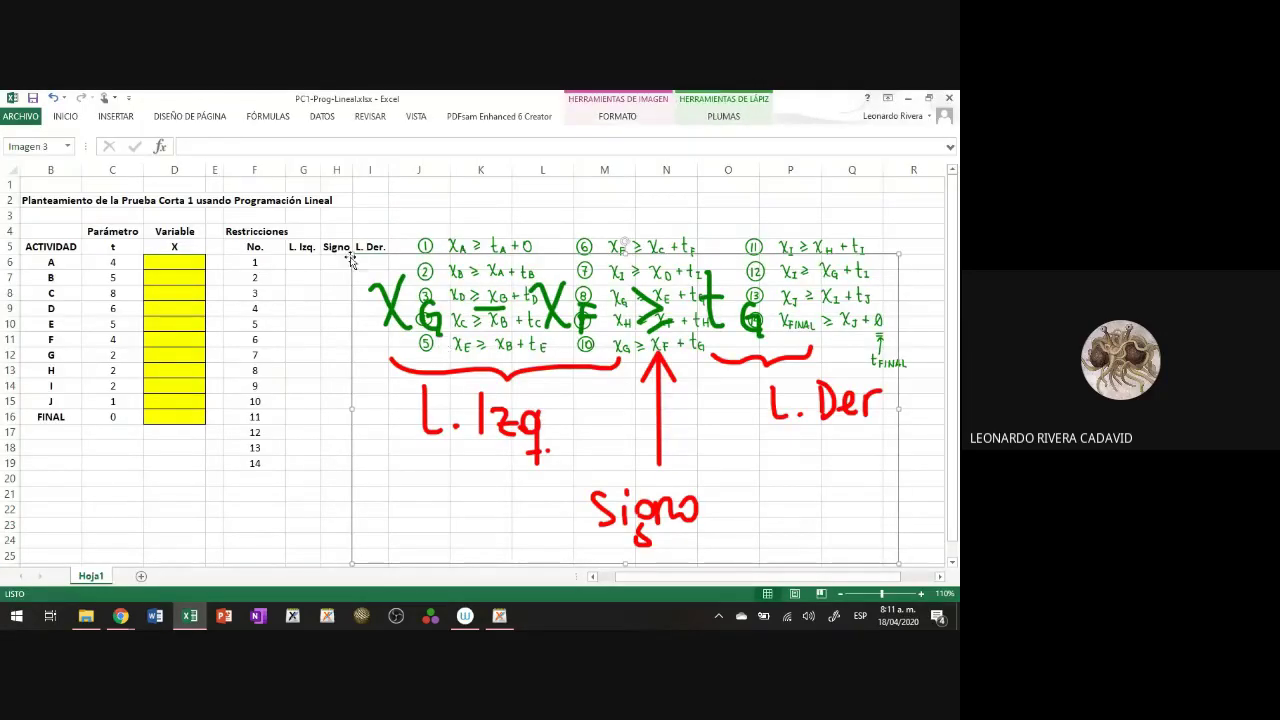
pyautogui.moveTo(352, 253); pyautogui.dragTo(466, 411)
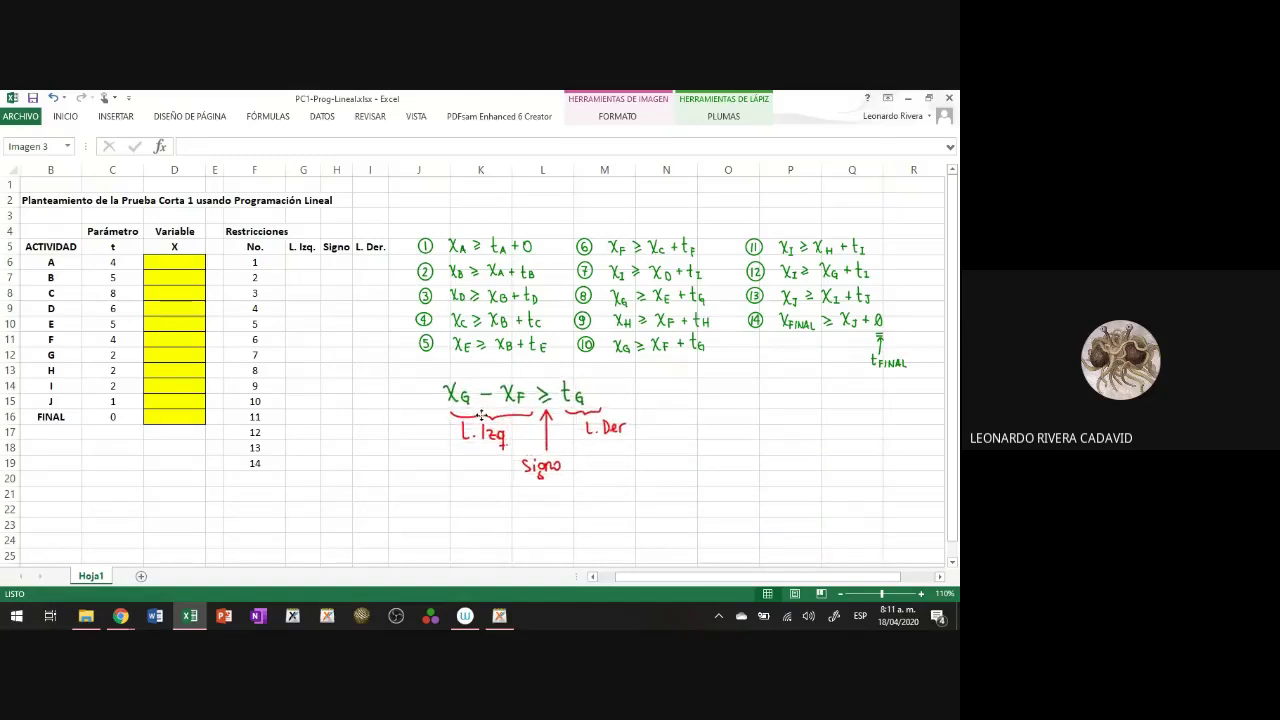
pyautogui.click(392, 372)
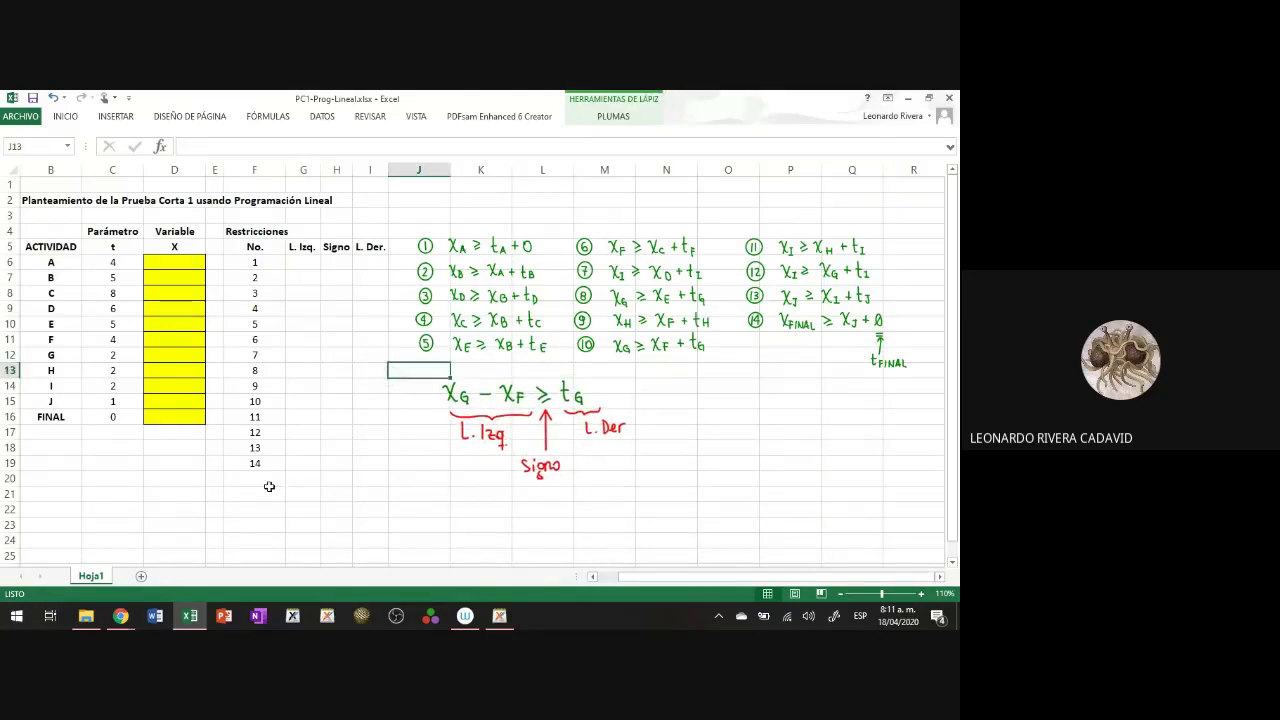
pyautogui.click(402, 462)
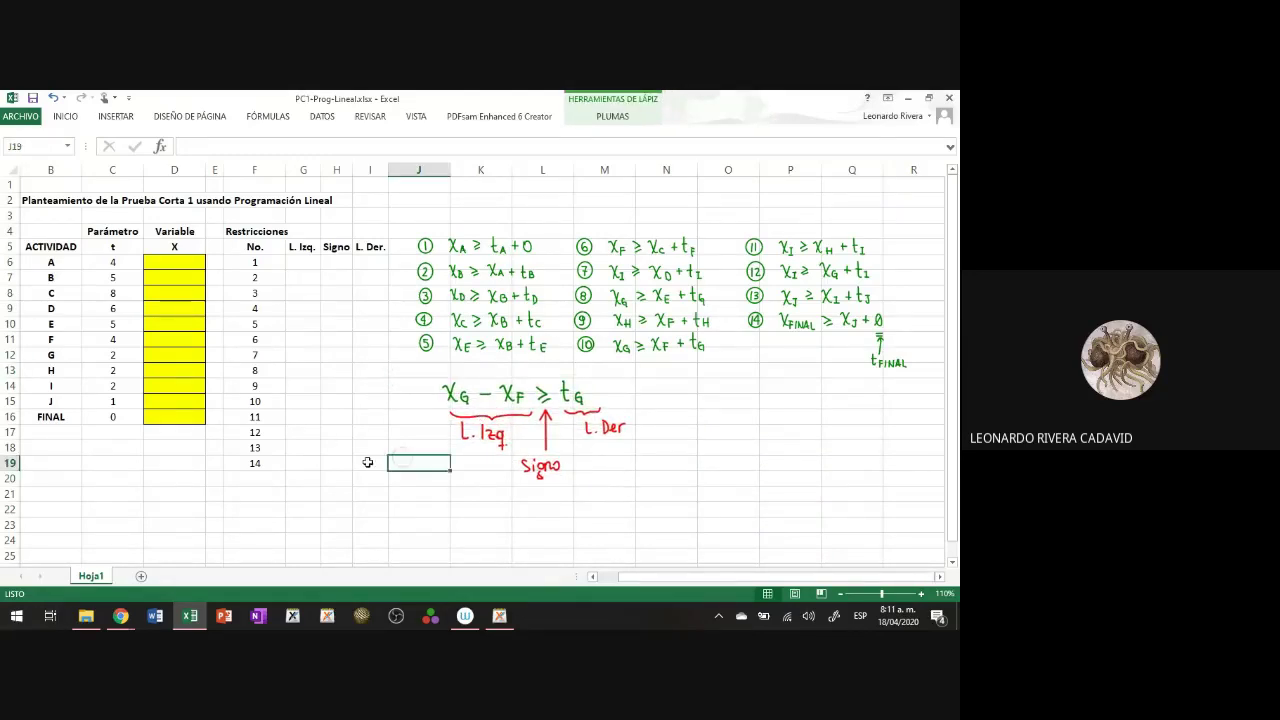
# Step: Admit the waiting participant to the Google Meet call in Chrome, and return to the Excel sheet
pyautogui.click(300, 262)
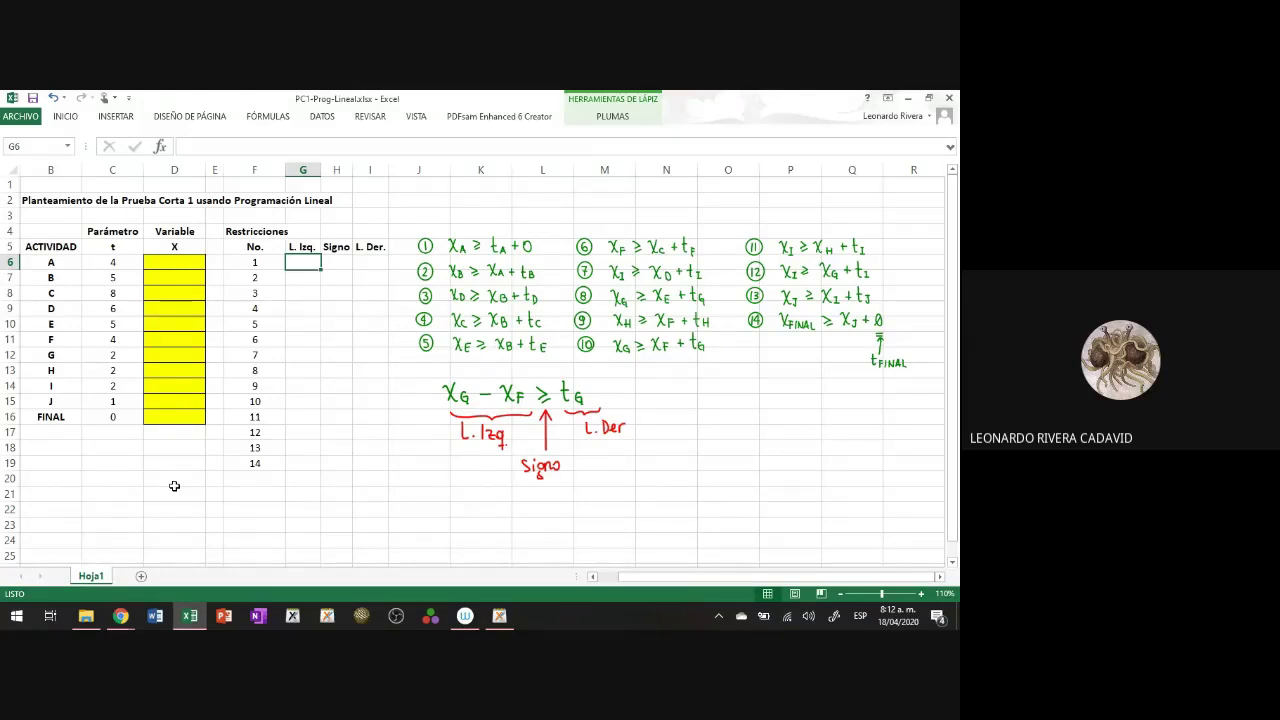
pyautogui.click(120, 615)
pyautogui.click(67, 548)
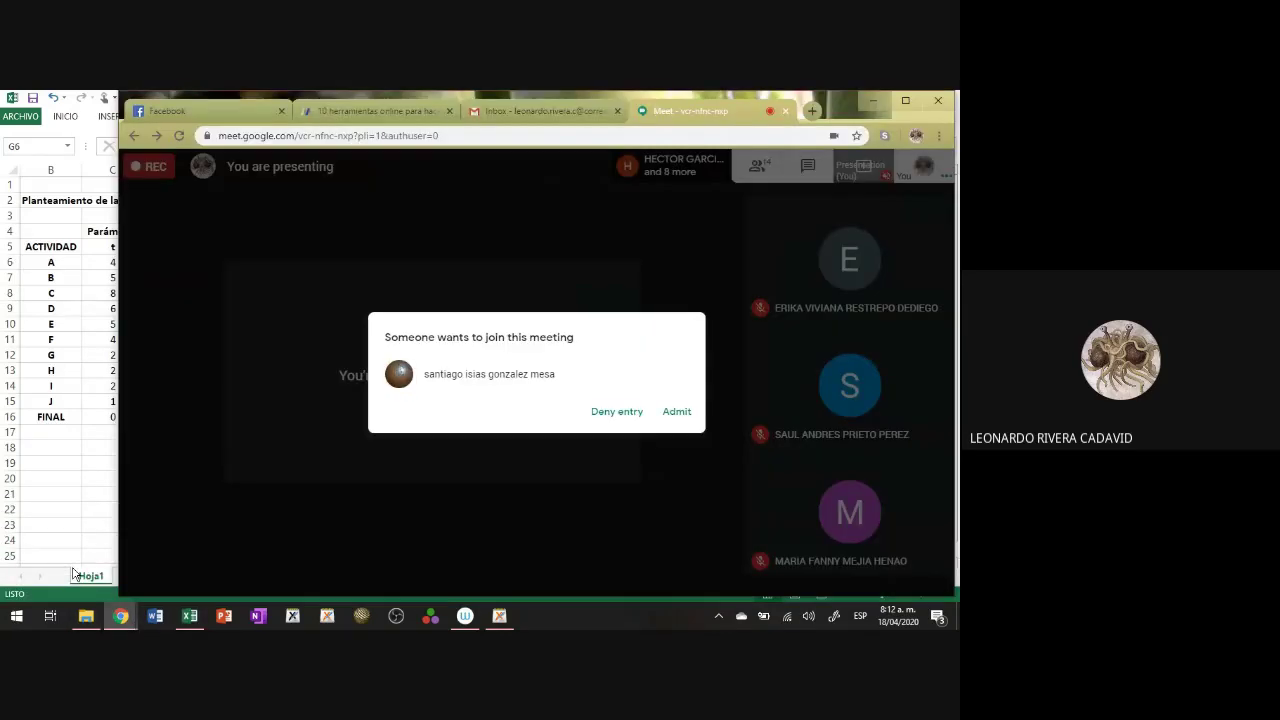
pyautogui.click(678, 411)
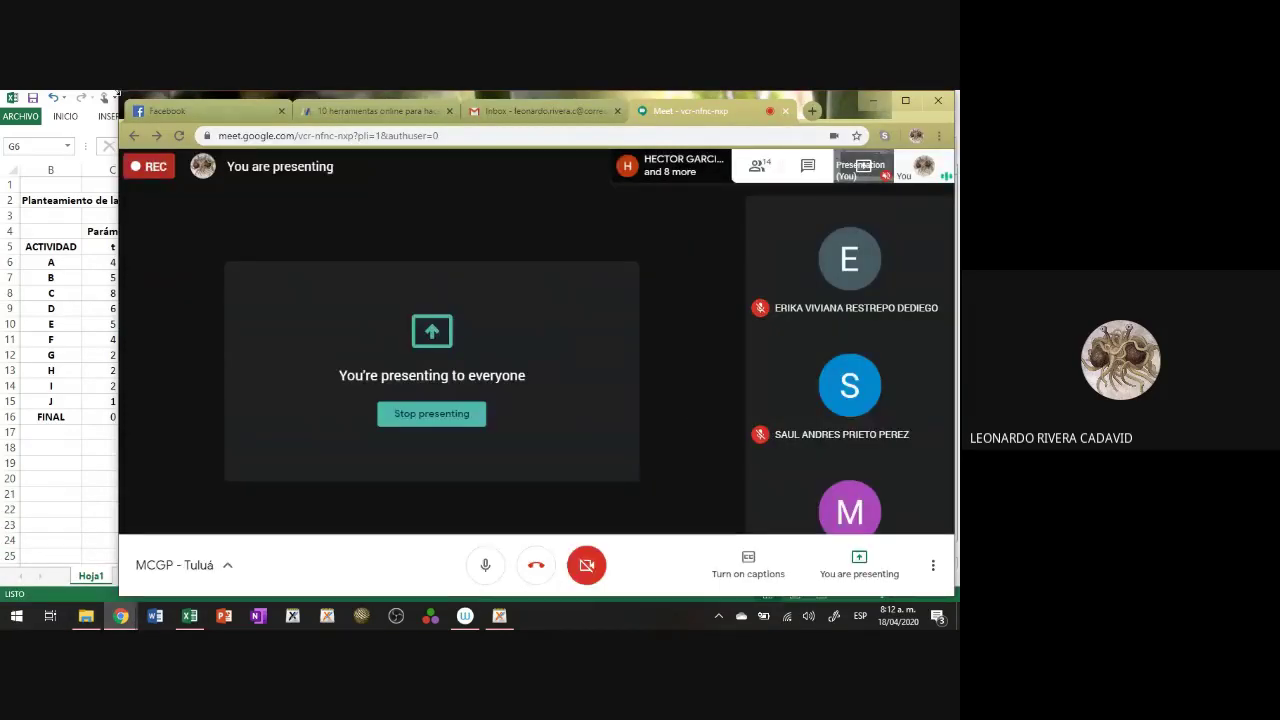
pyautogui.click(47, 480)
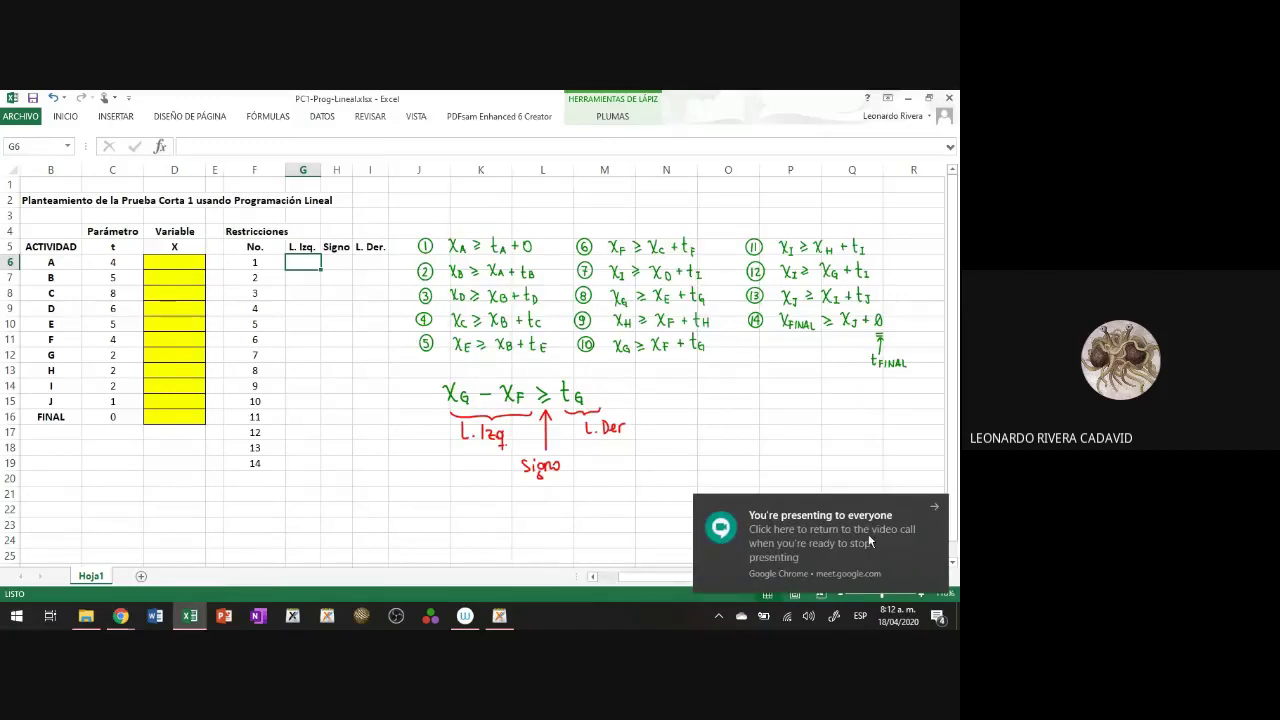
pyautogui.click(934, 506)
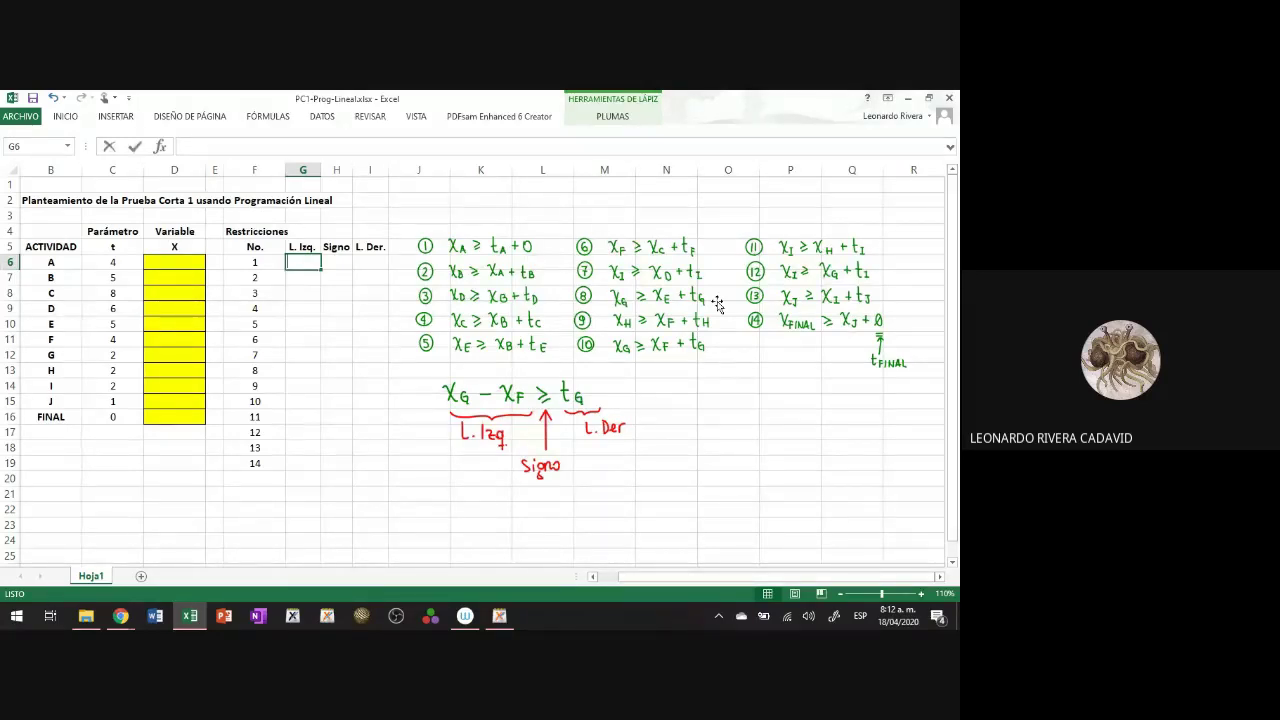
# Step: Enter =D6 in G6 as the L. Izq. expression of constraint 1
pyautogui.write('=')
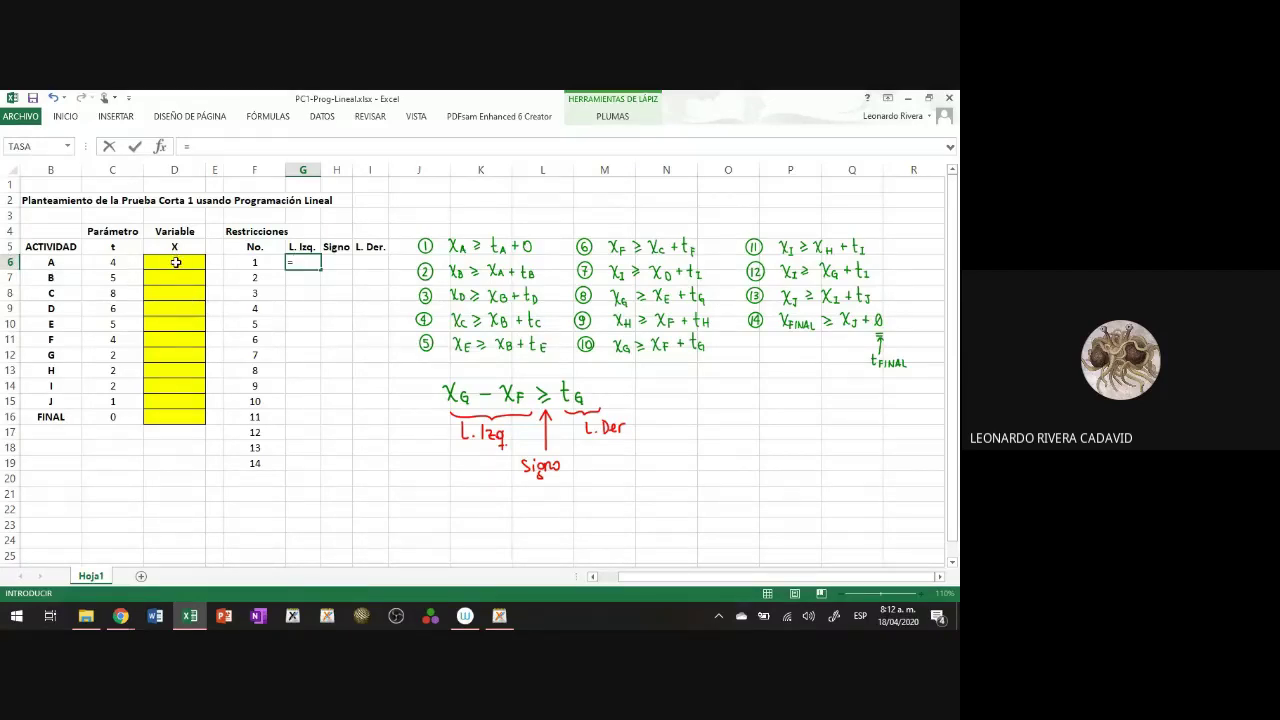
pyautogui.click(191, 262)
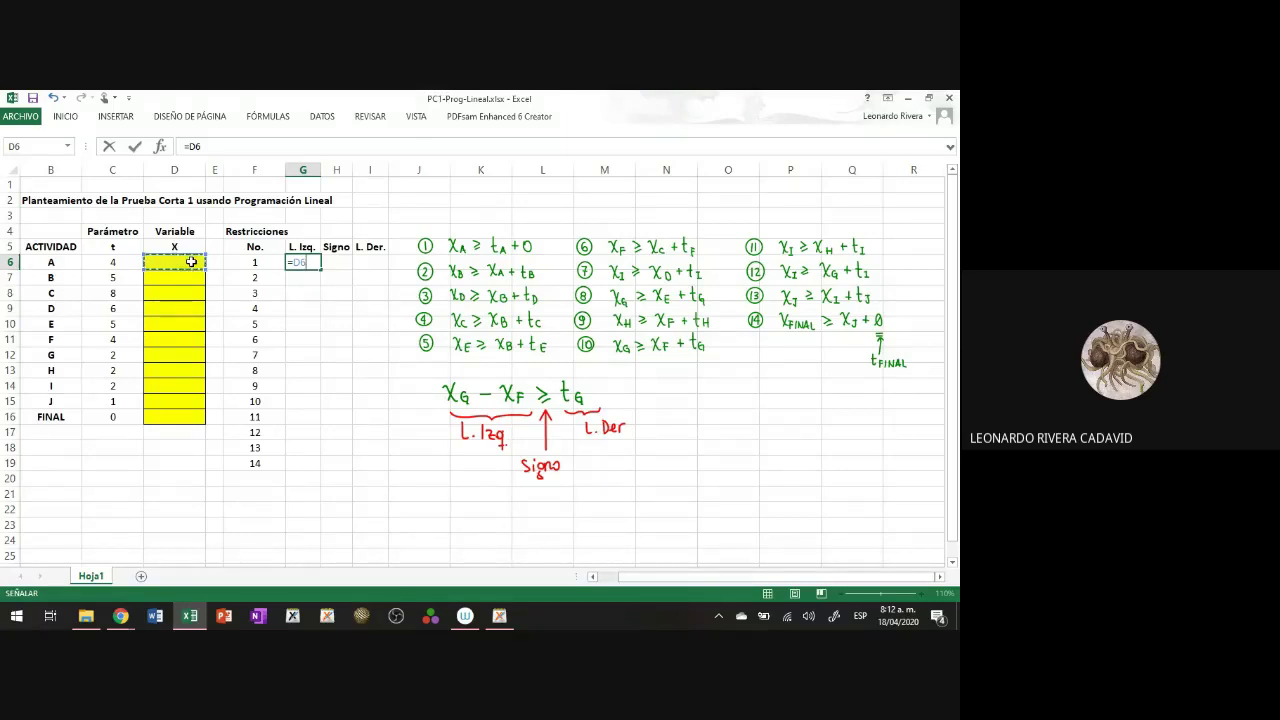
pyautogui.press('Return')
pyautogui.press('Right')
pyautogui.press('Up')
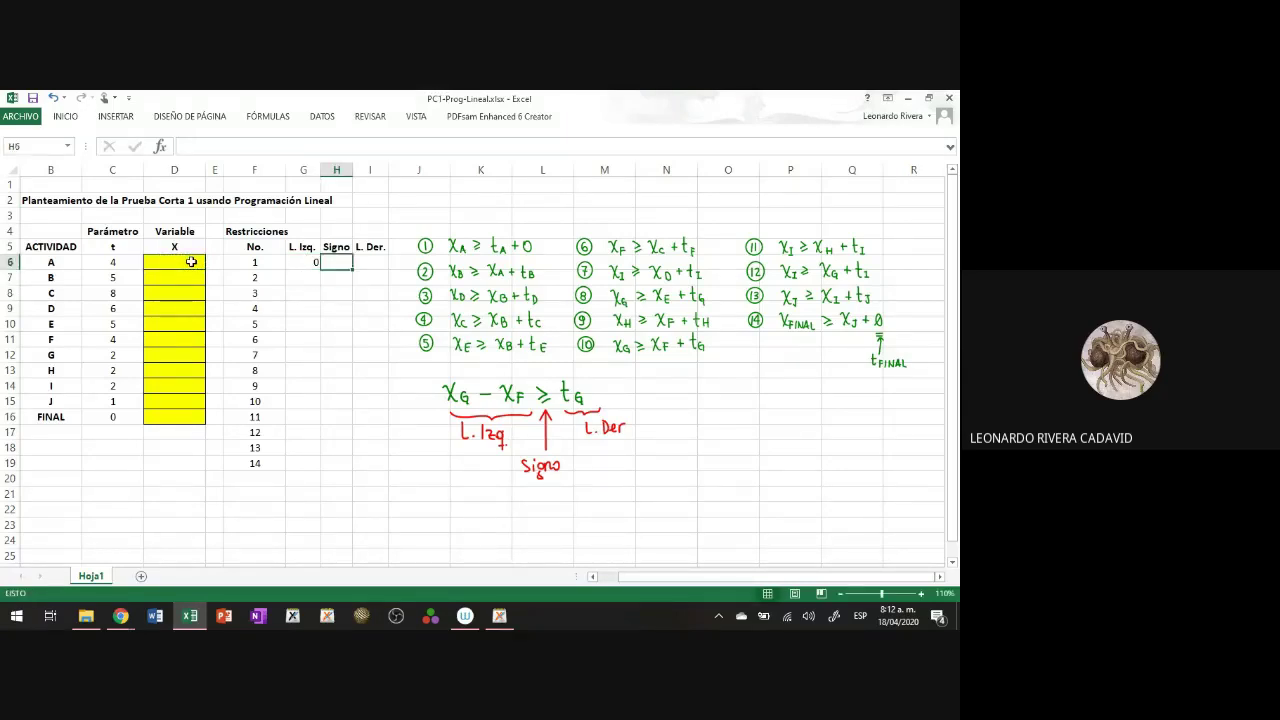
# Step: Enter >= as the Signo of constraint 1 in H6 and fill it down to H19
pyautogui.write('>')
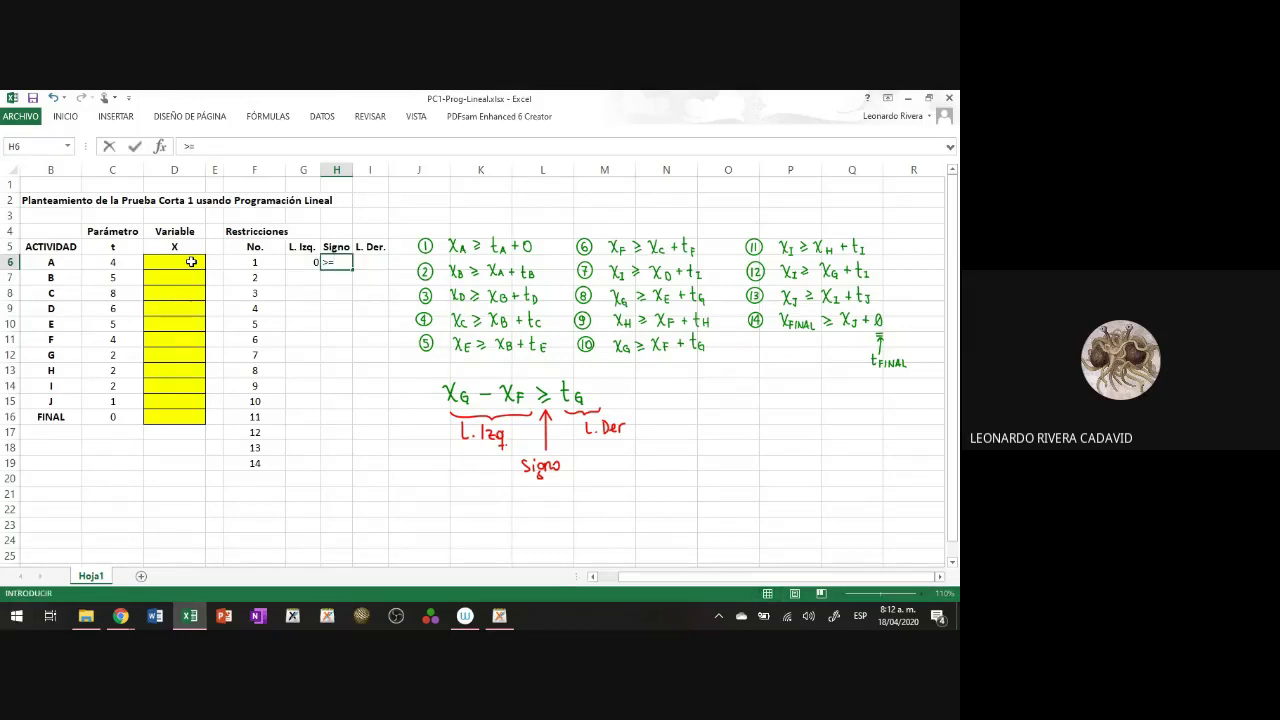
pyautogui.write('=')
pyautogui.press('Return')
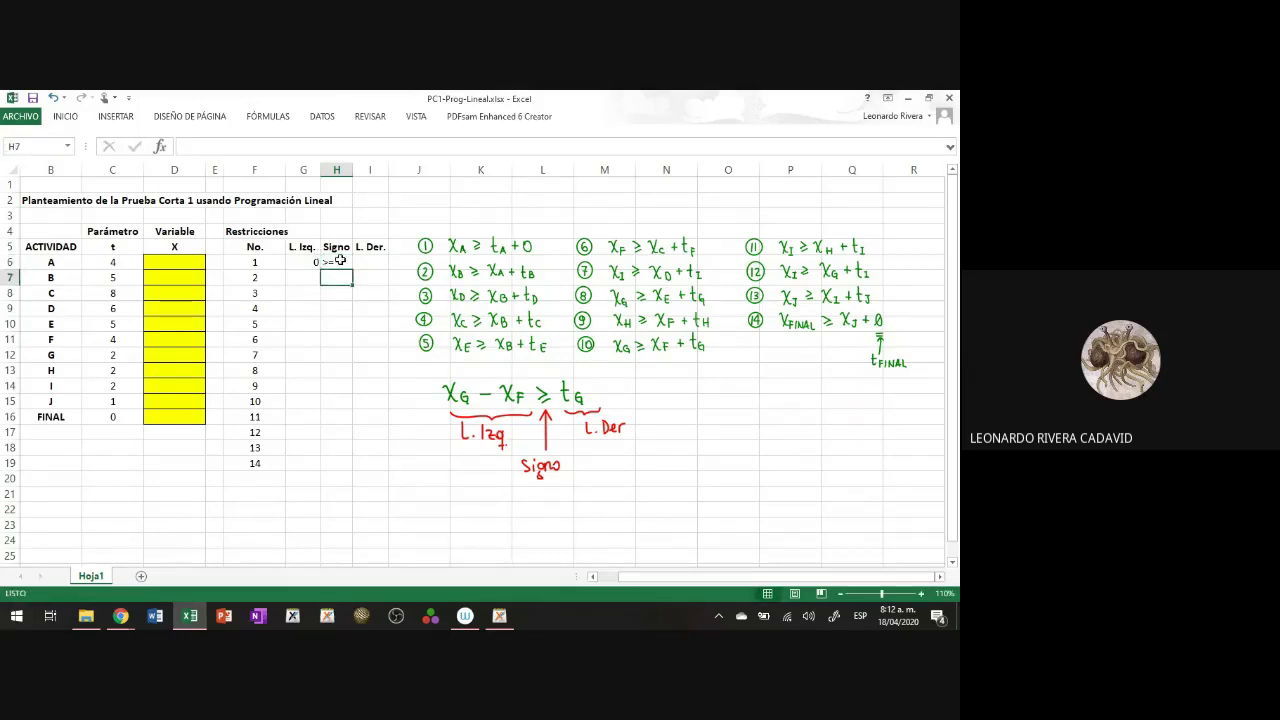
pyautogui.moveTo(344, 263); pyautogui.dragTo(343, 474)
pyautogui.hotkey('ctrl', 'd')
# Step: Centre the contents of the constraint range G6:I19
pyautogui.moveTo(303, 263); pyautogui.dragTo(364, 474)
pyautogui.rightClick(364, 440)
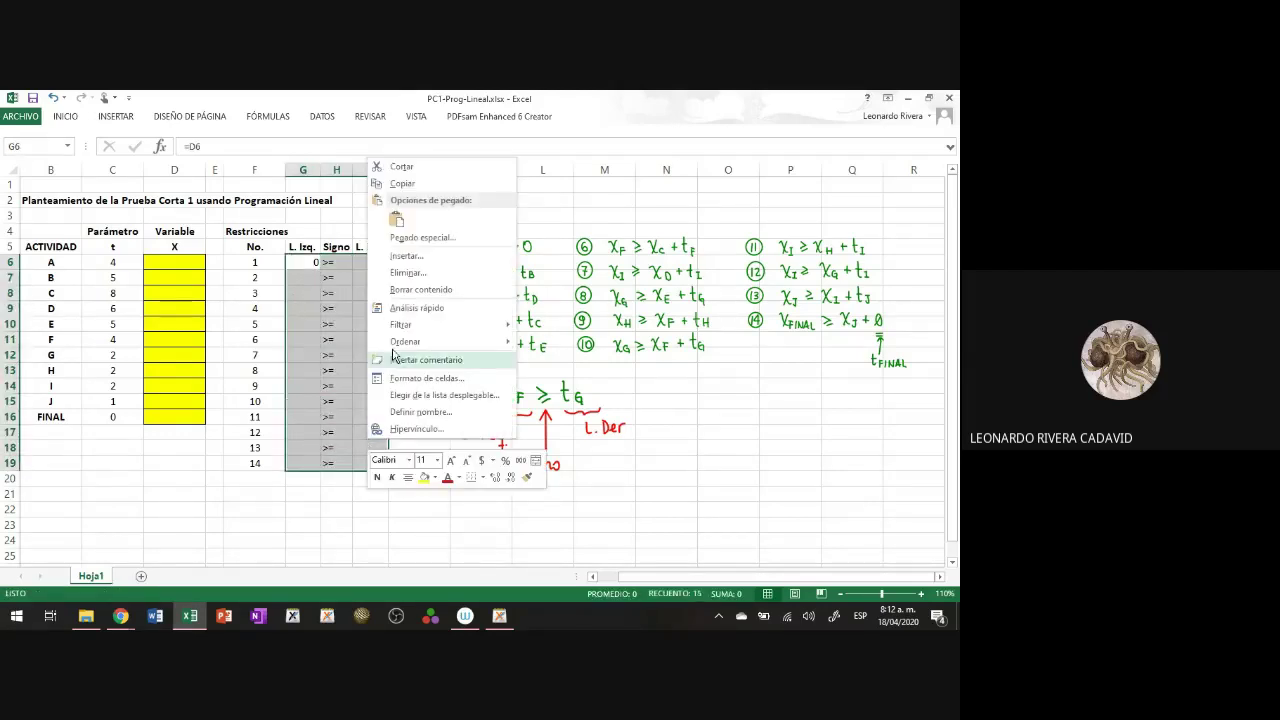
pyautogui.click(407, 478)
pyautogui.click(366, 522)
# Step: Enter =C6 in I6 as the L. Der. value of constraint 1
pyautogui.click(303, 262)
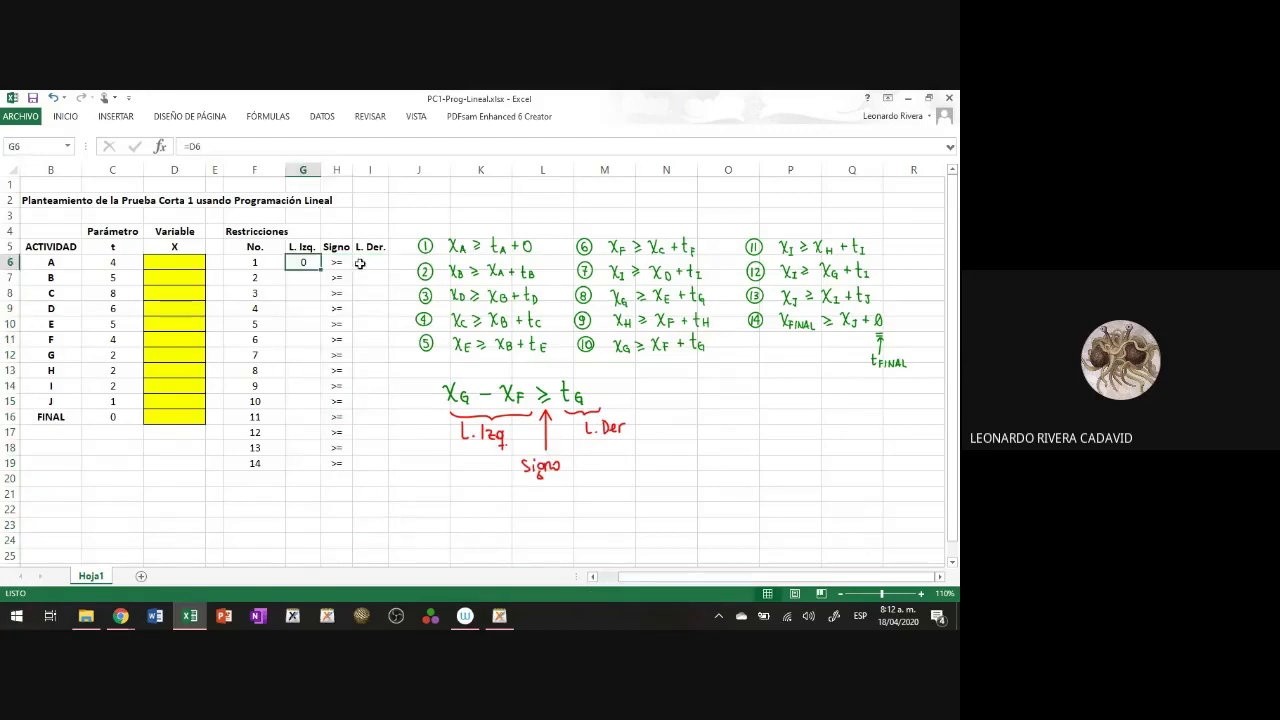
pyautogui.hotkey('ctrl', 'c')
pyautogui.click(380, 264)
pyautogui.press('Escape')
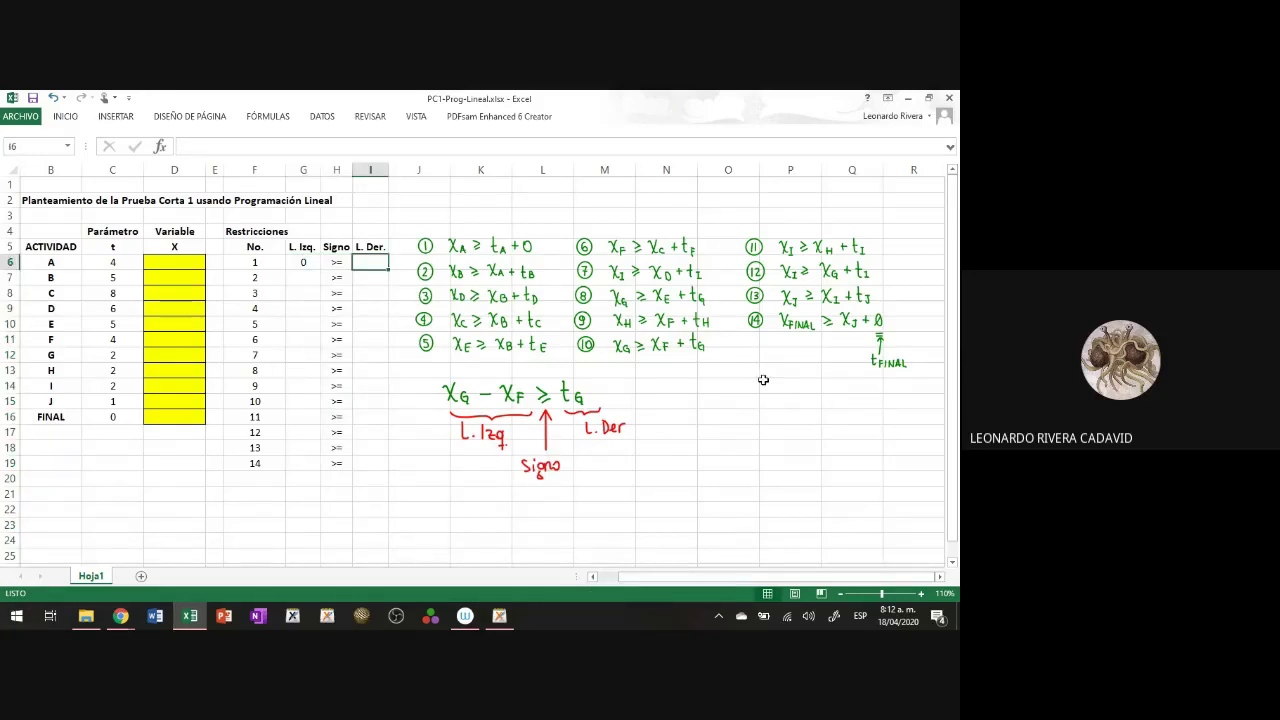
pyautogui.write('=')
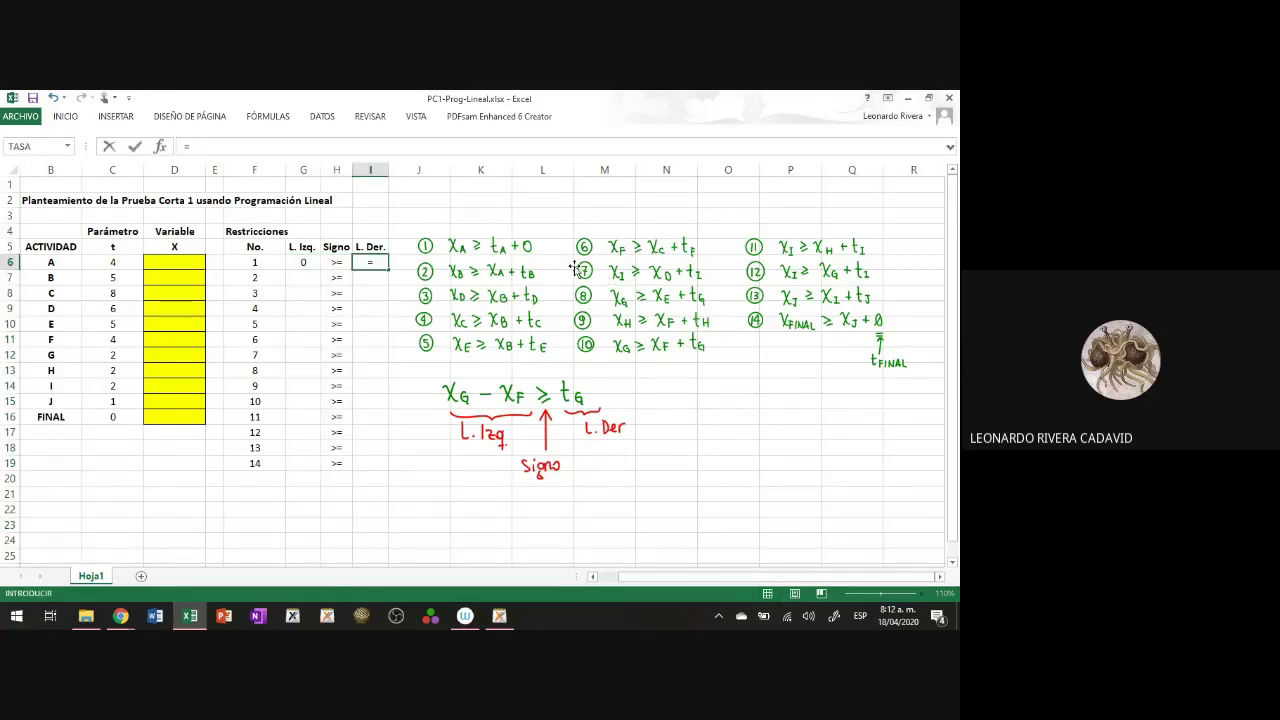
pyautogui.click(117, 262)
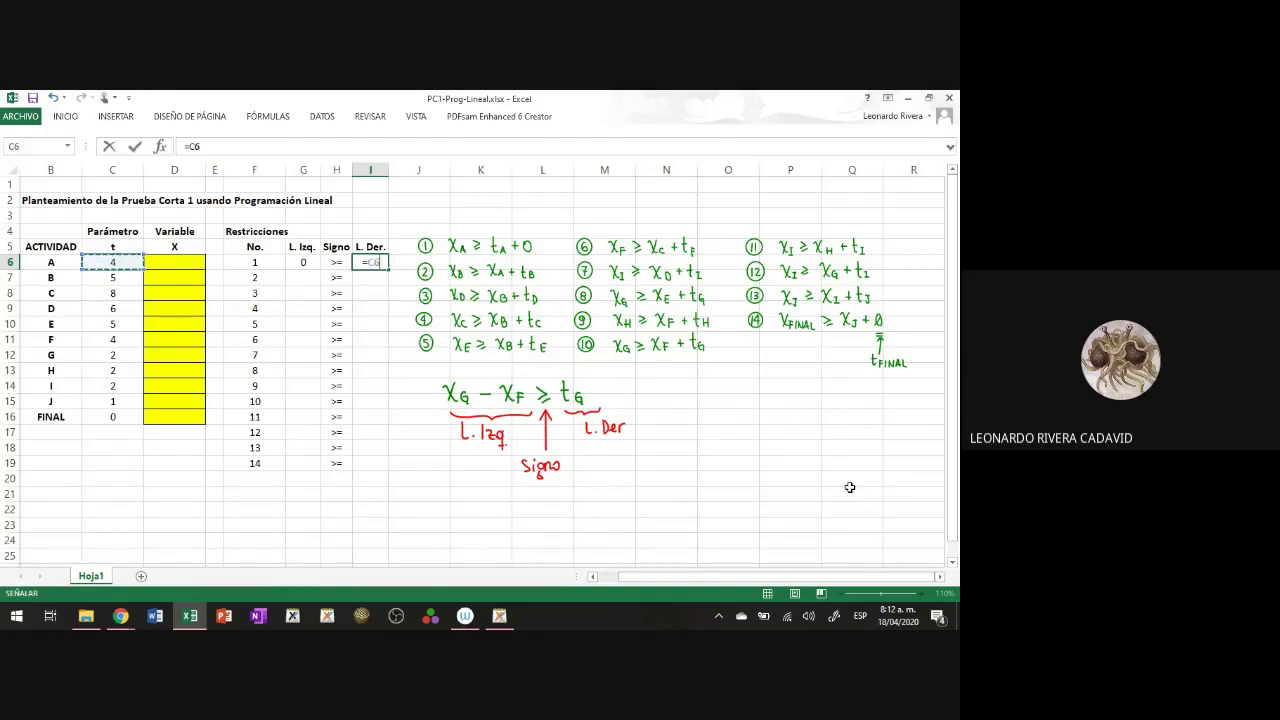
pyautogui.press('Return')
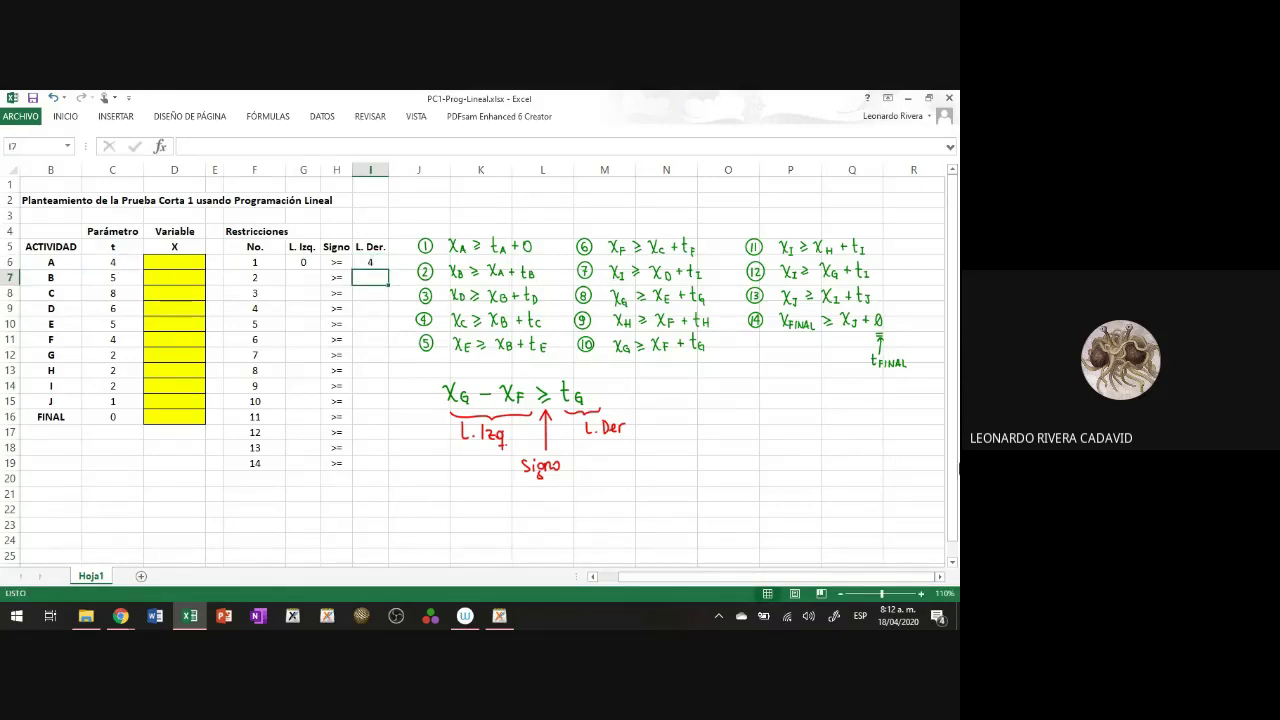
# Step: Trace the precedents of G6 to check constraint 1's L. Izq. reference, and clear the arrows
pyautogui.click(304, 263)
pyautogui.click(264, 118)
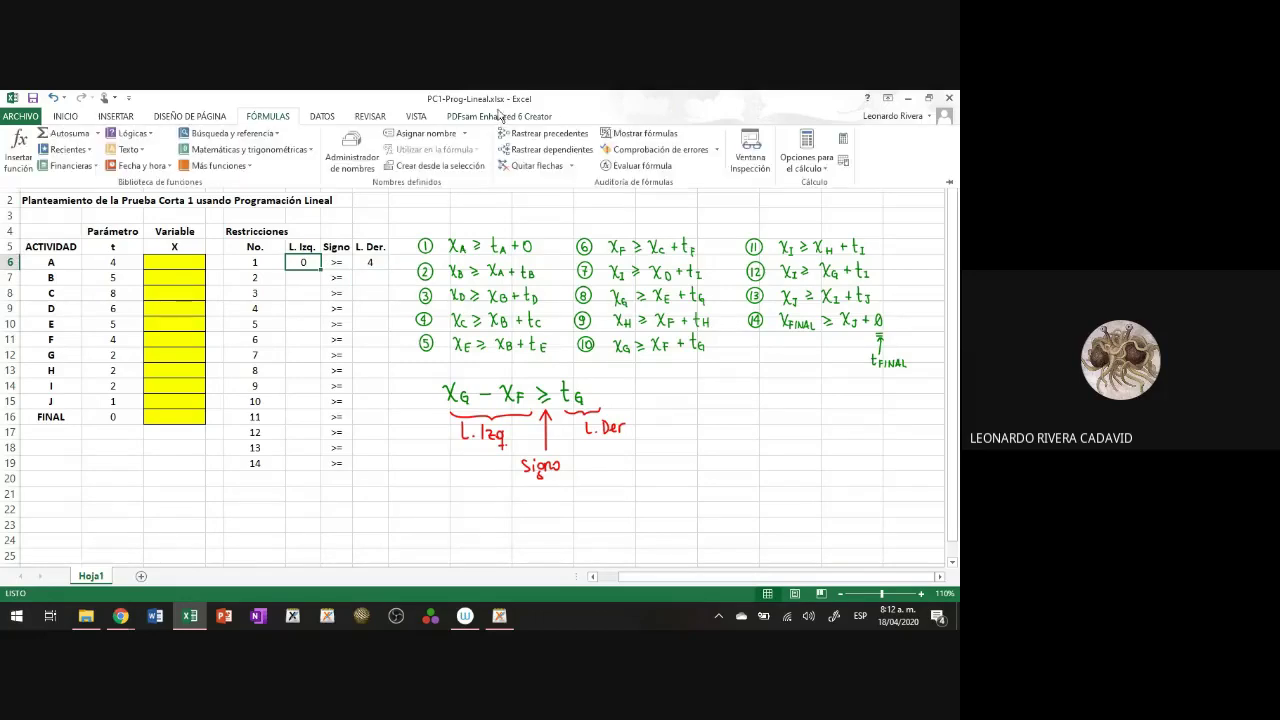
pyautogui.click(542, 133)
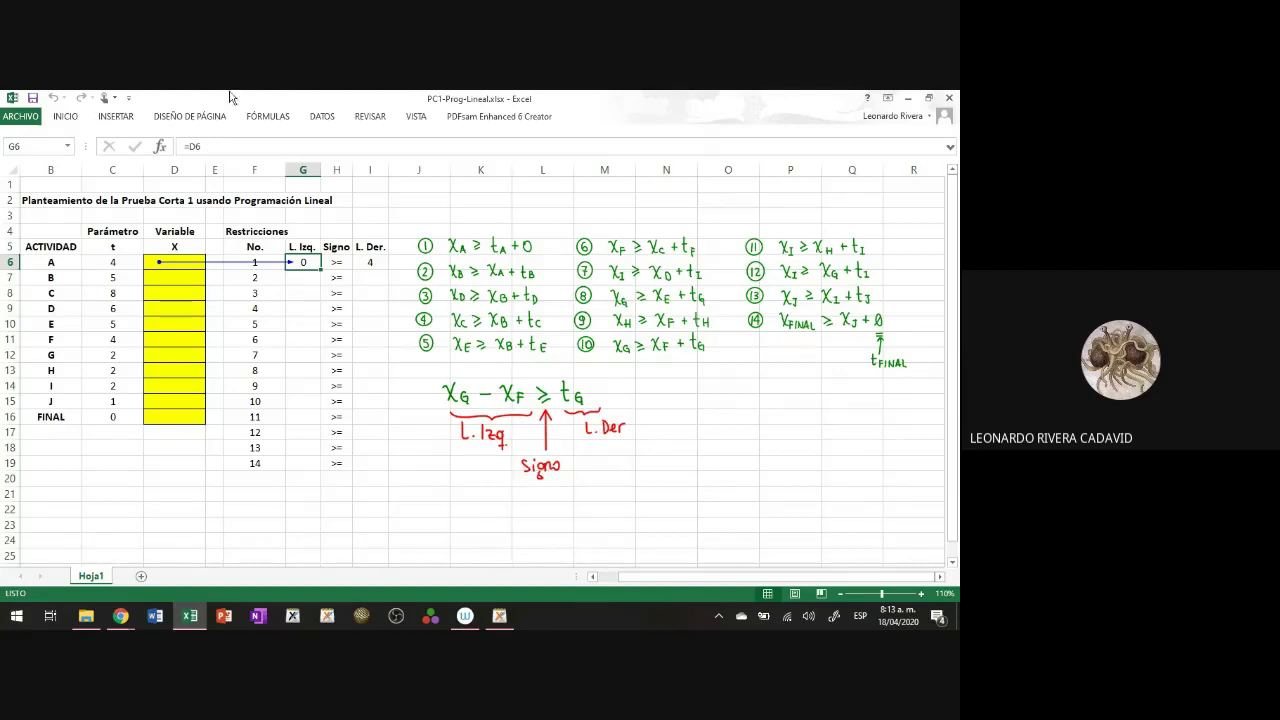
pyautogui.click(278, 120)
pyautogui.click(515, 170)
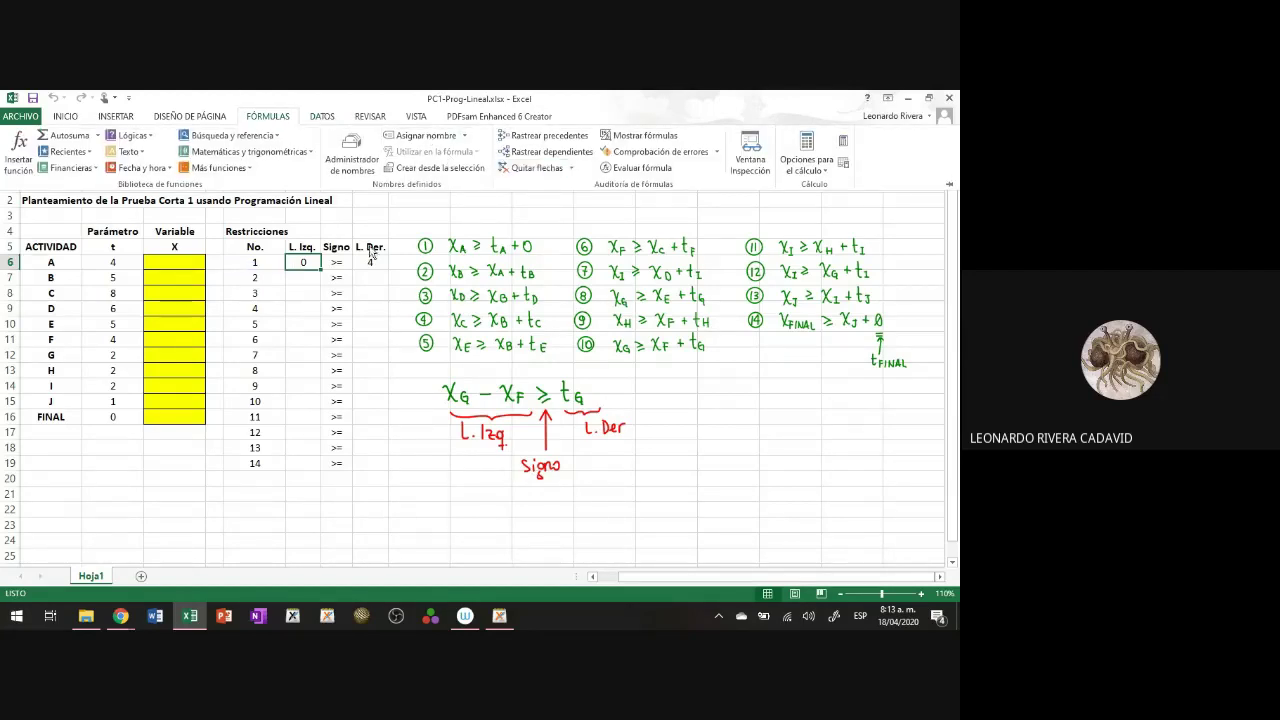
# Step: Trace the precedents of I6 to check constraint 1's L. Der. reference, and clear the arrows
pyautogui.click(374, 260)
pyautogui.click(372, 262)
pyautogui.click(266, 118)
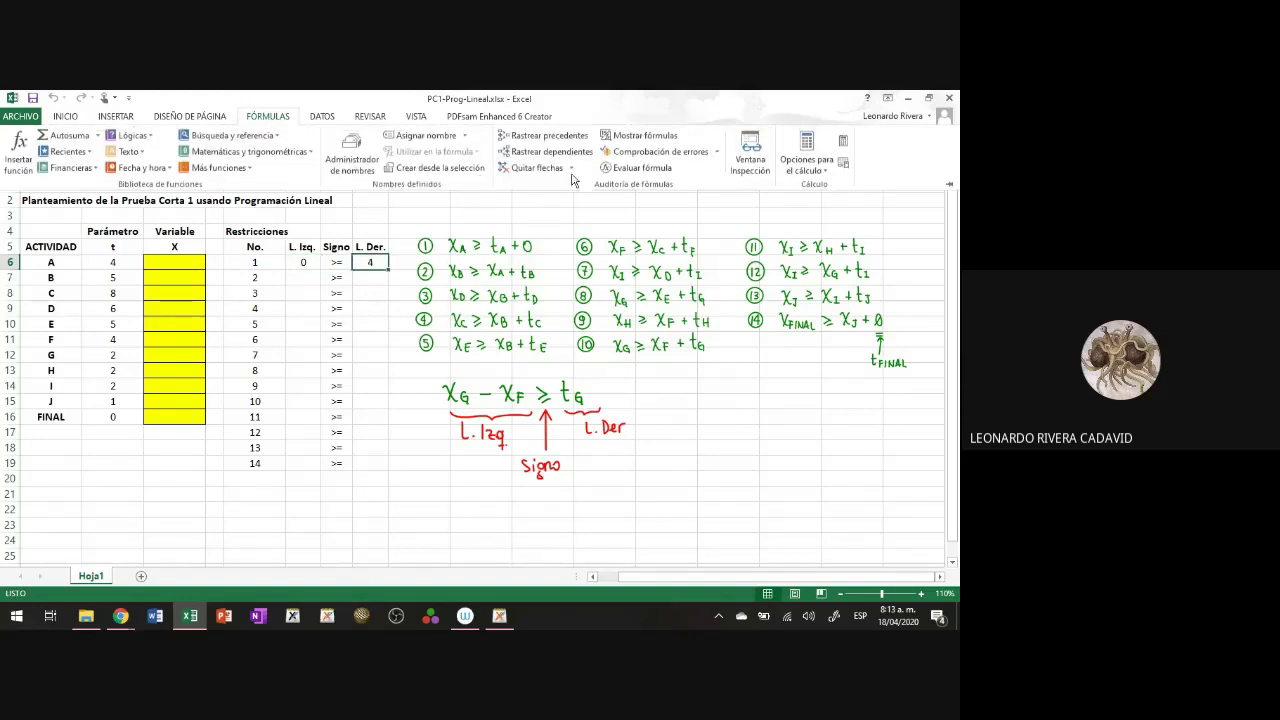
pyautogui.click(530, 134)
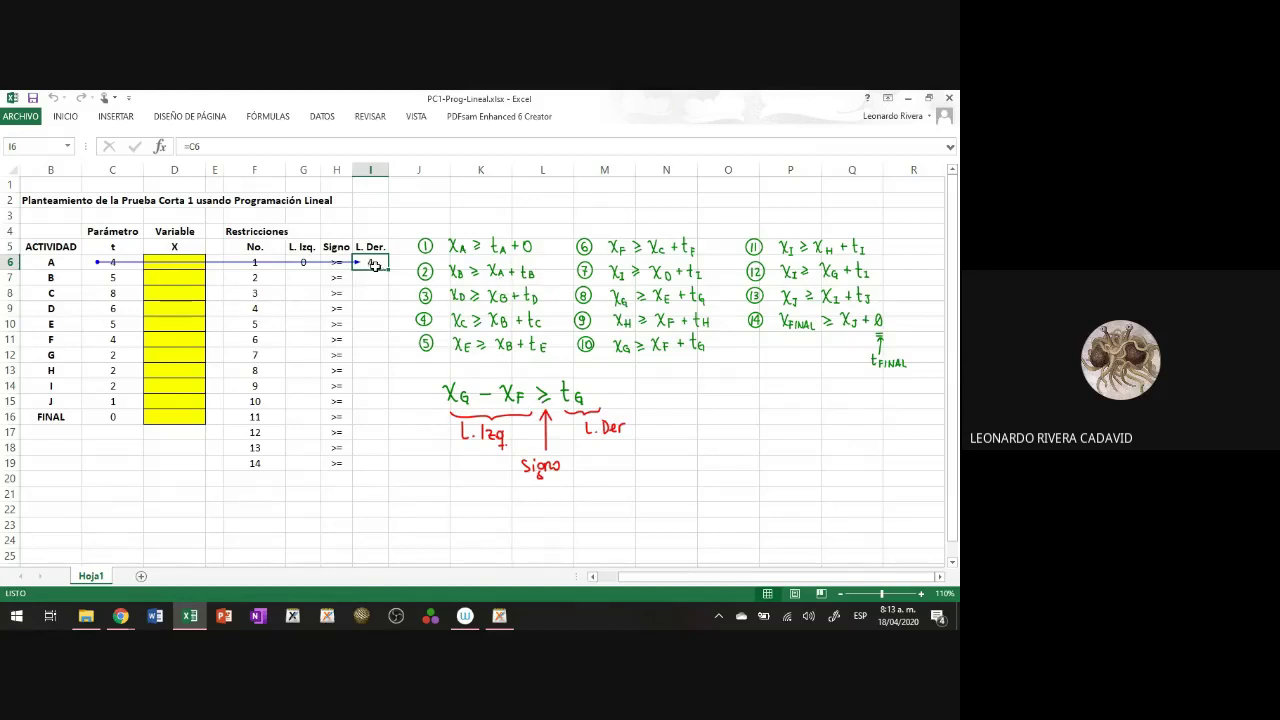
pyautogui.click(295, 118)
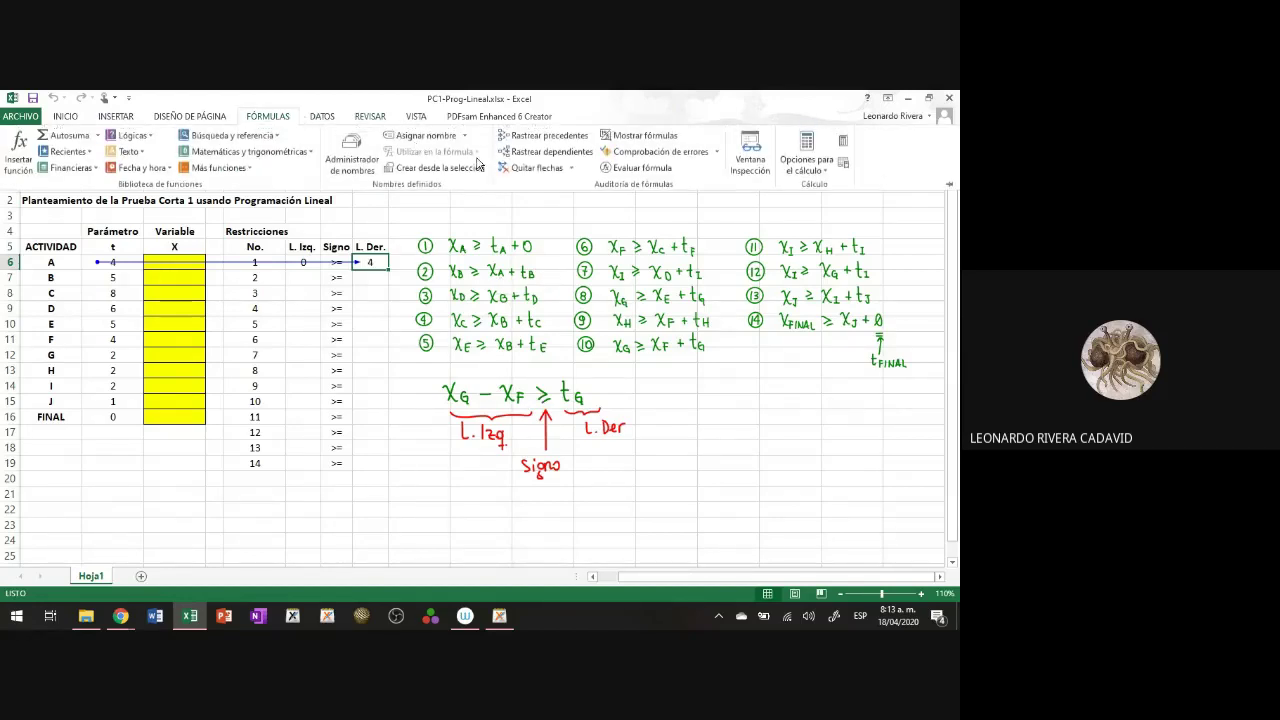
pyautogui.click(530, 168)
# Step: Enter =D7-D6 in G7 as the L. Izq. expression of constraint 2
pyautogui.click(303, 278)
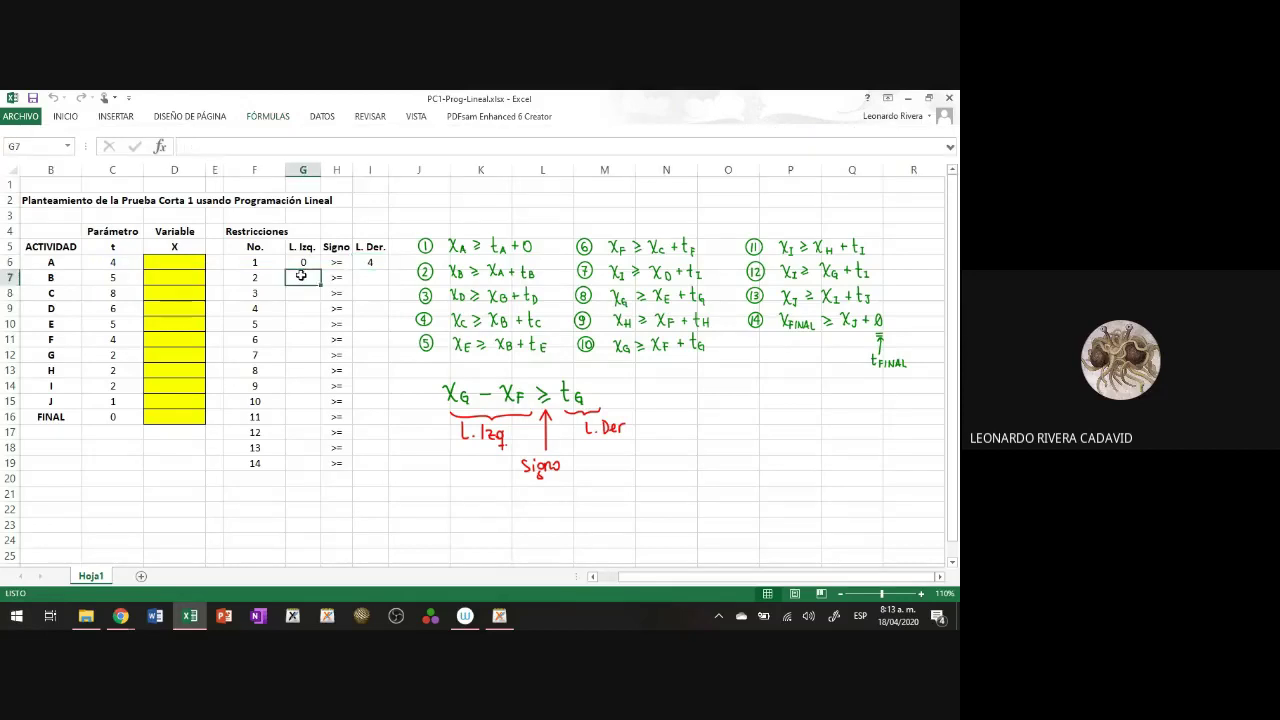
pyautogui.write('=')
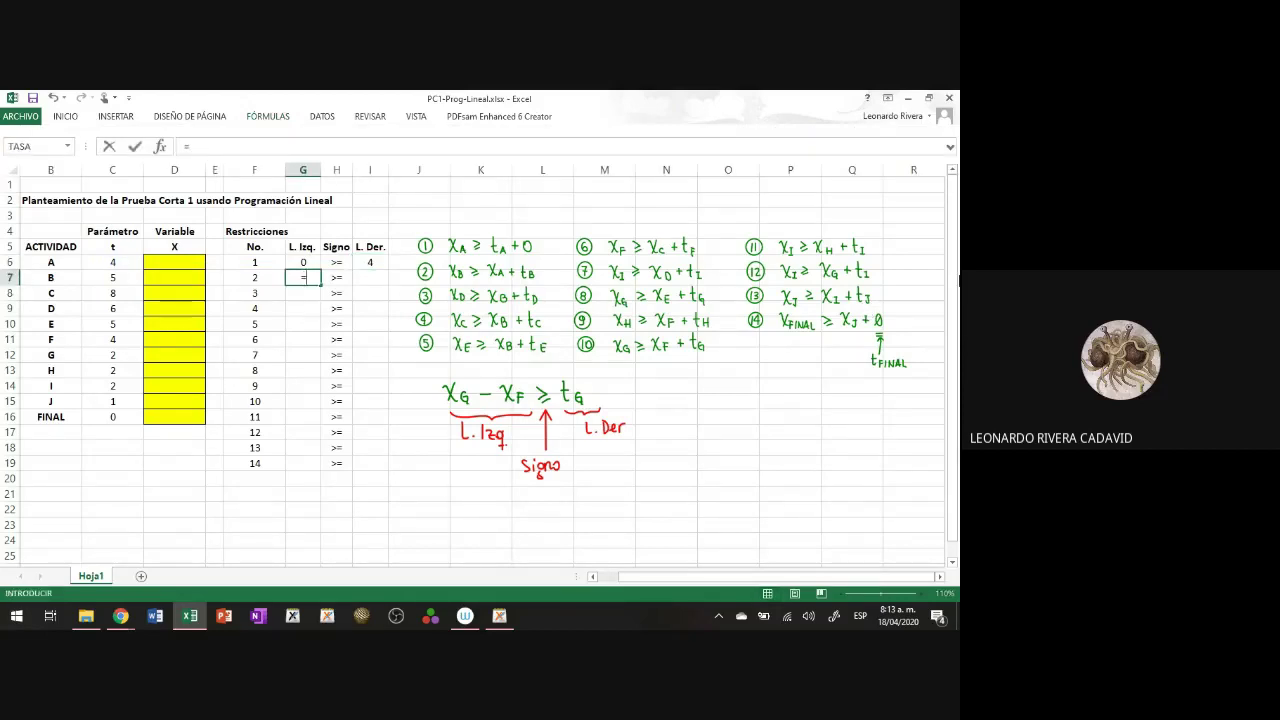
pyautogui.click(178, 278)
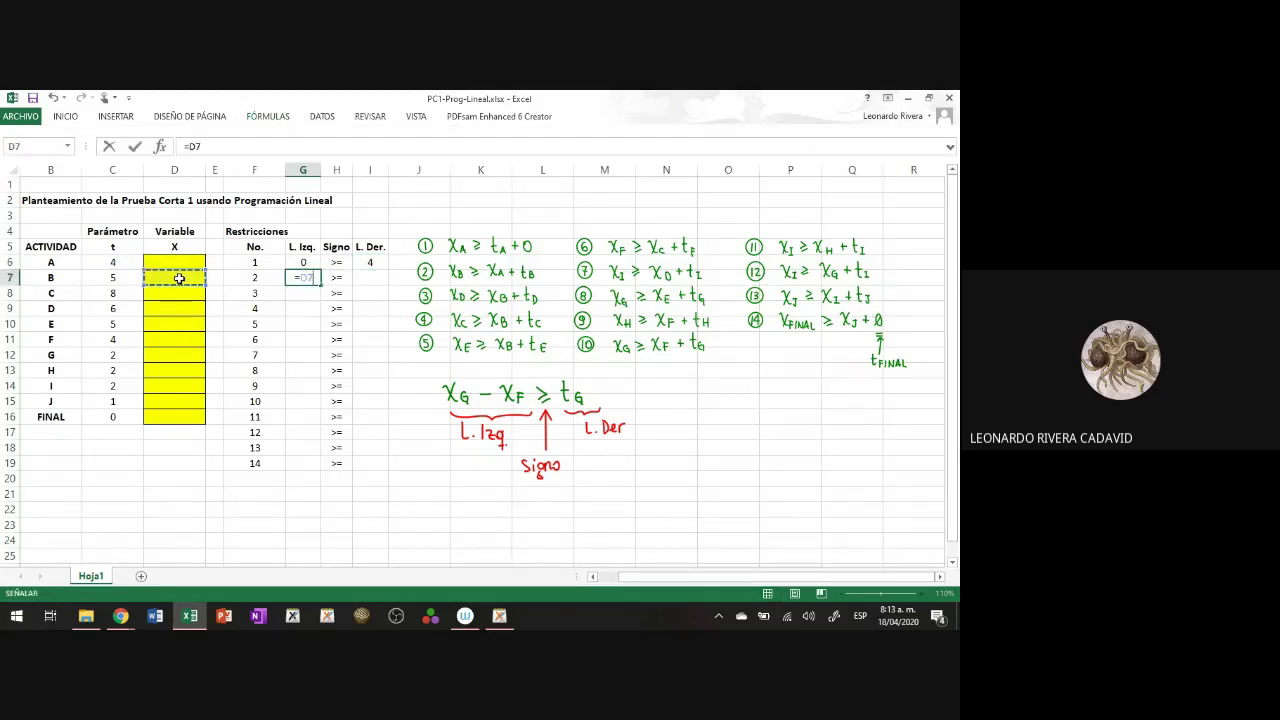
pyautogui.write('-')
pyautogui.click(181, 261)
pyautogui.press('Return')
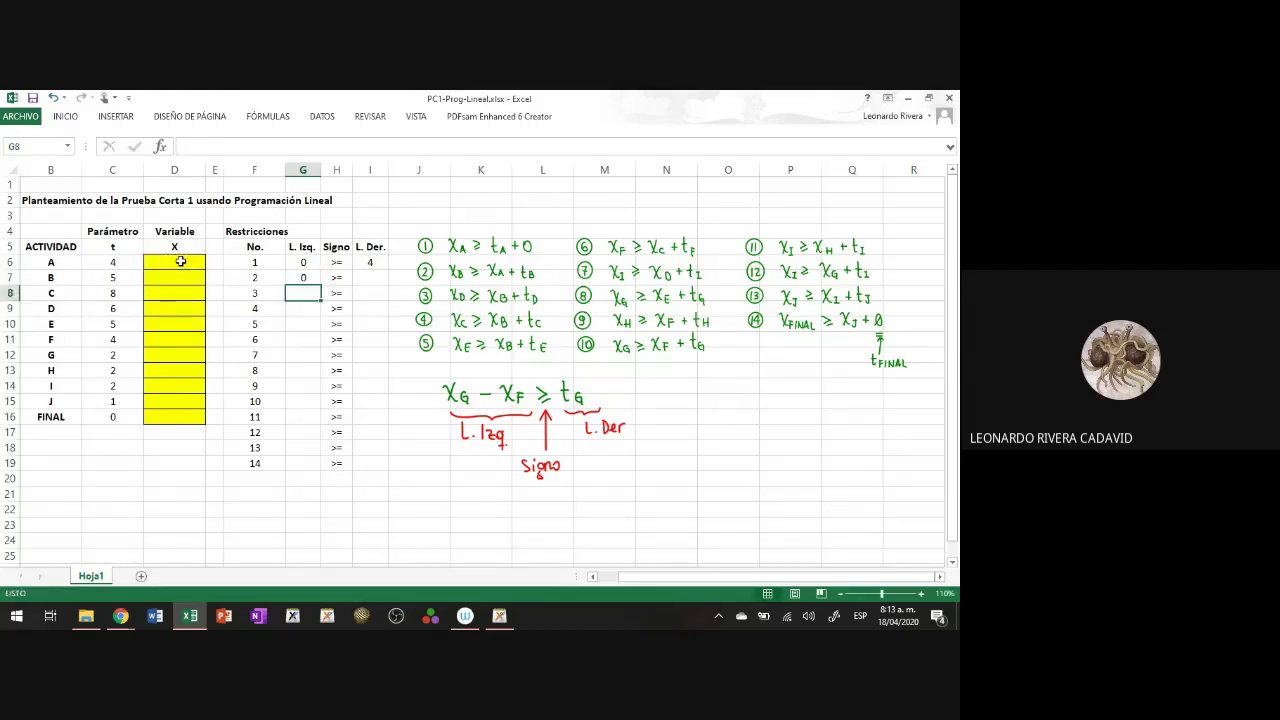
# Step: Enter =C7 in I7 as the L. Der. value of constraint 2
pyautogui.press('Up')
pyautogui.press('Right')
pyautogui.press('Right')
pyautogui.write('=')
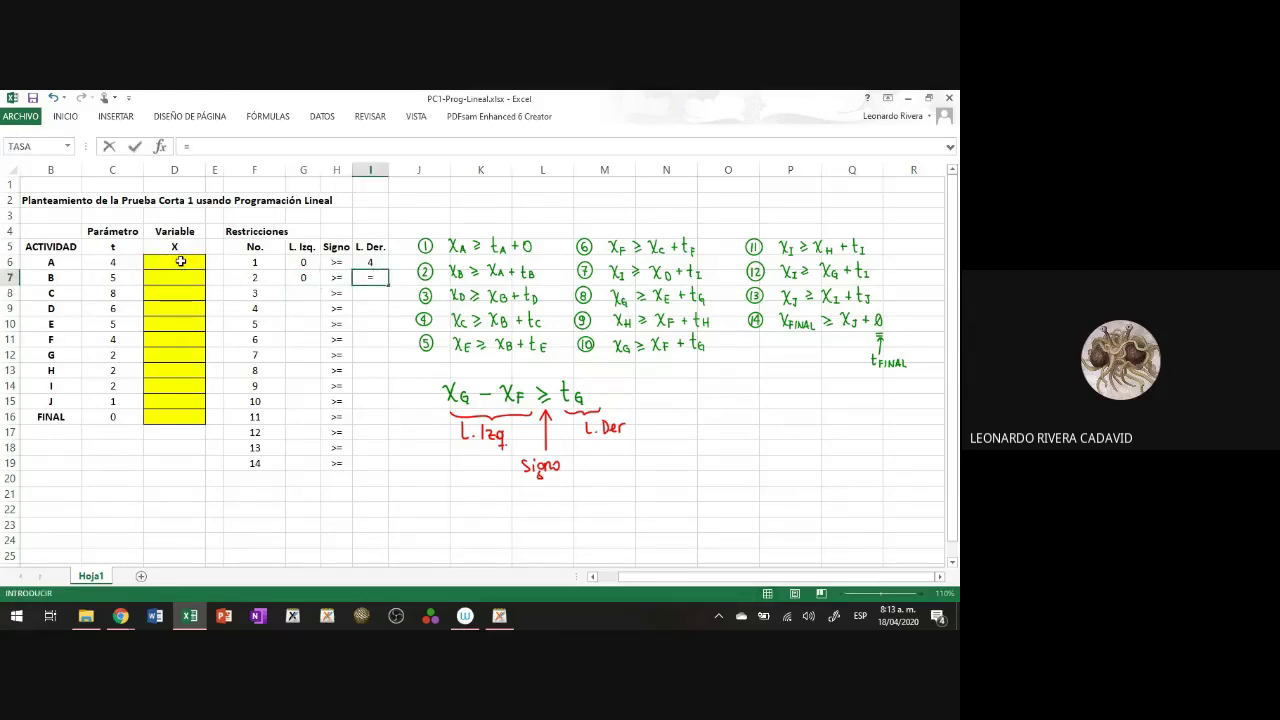
pyautogui.click(110, 277)
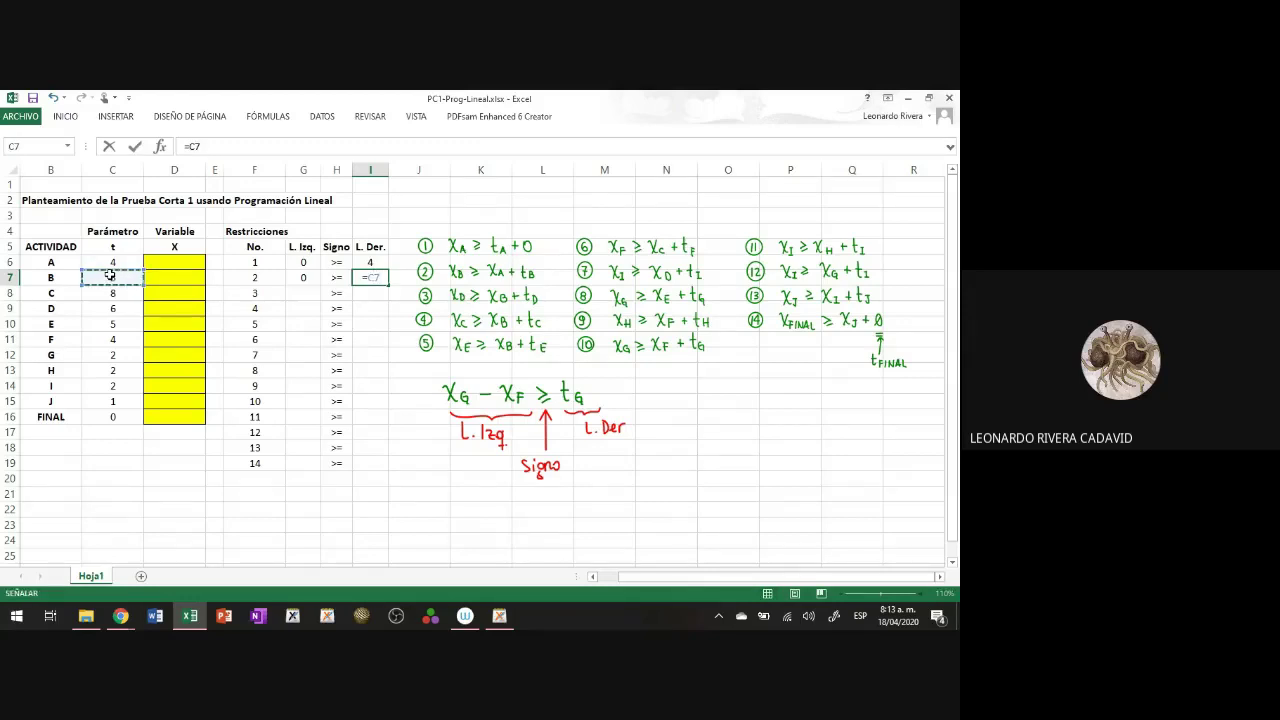
pyautogui.press('Return')
# Step: Trace the precedents of G7 to check which variables constraint 2's L. Izq. expression uses
pyautogui.click(303, 277)
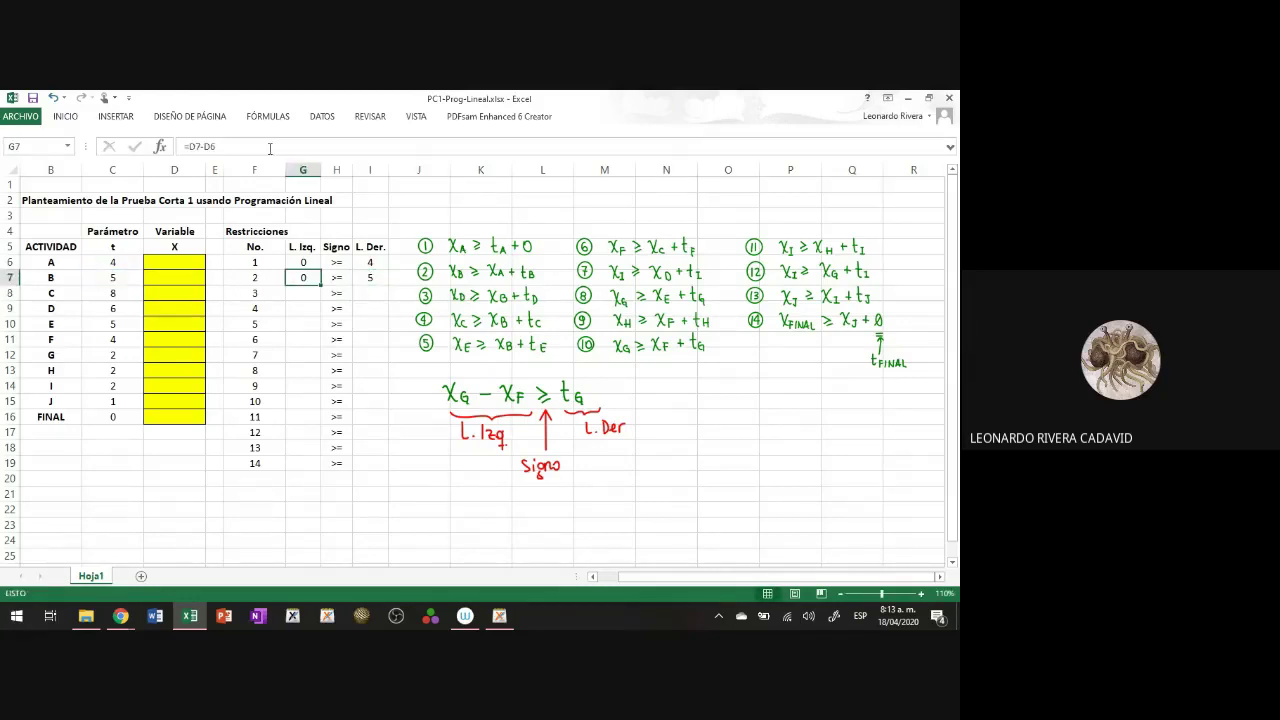
pyautogui.click(268, 116)
pyautogui.click(530, 131)
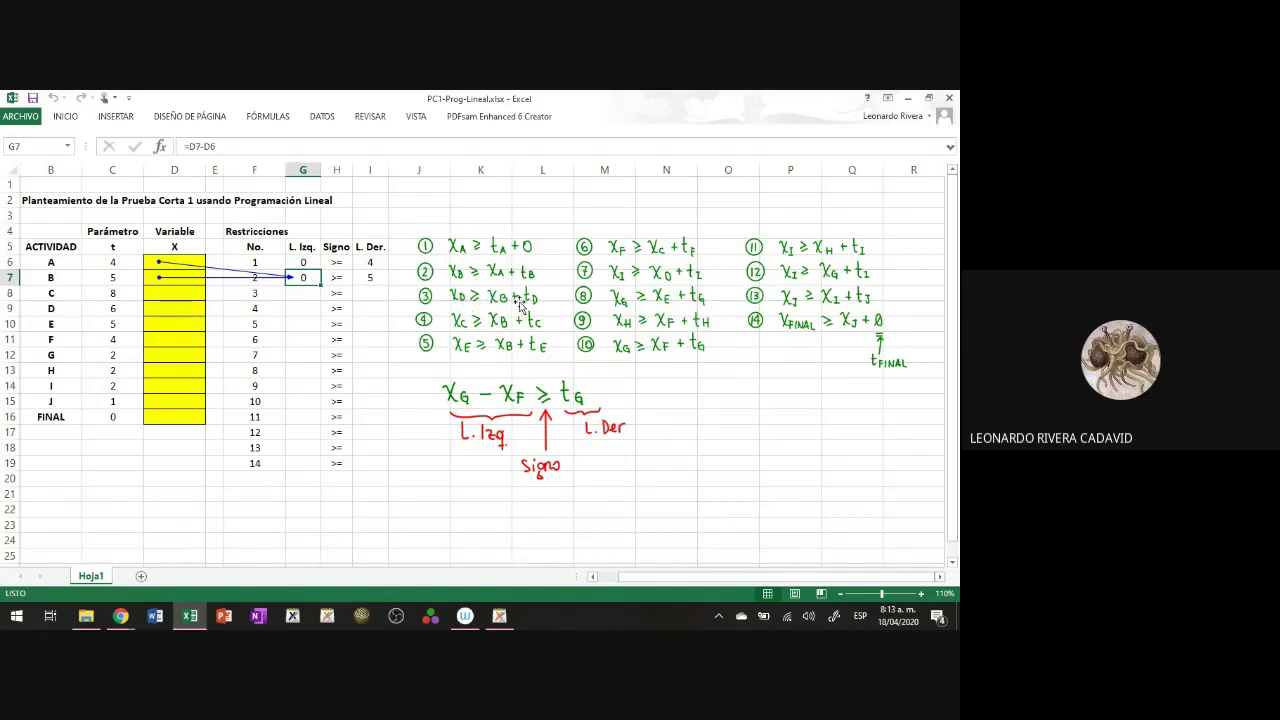
# Step: Enter =D9-D7 in G8 as the L. Izq. expression of constraint 3
pyautogui.click(298, 293)
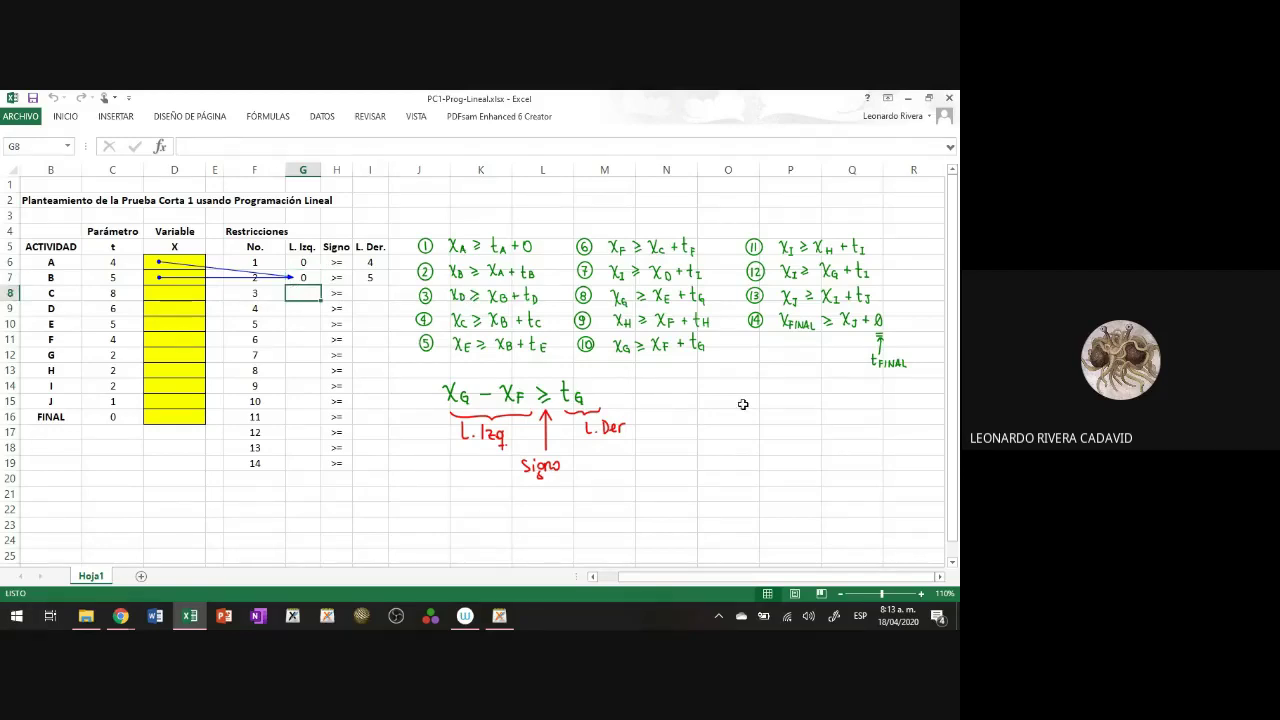
pyautogui.write('=')
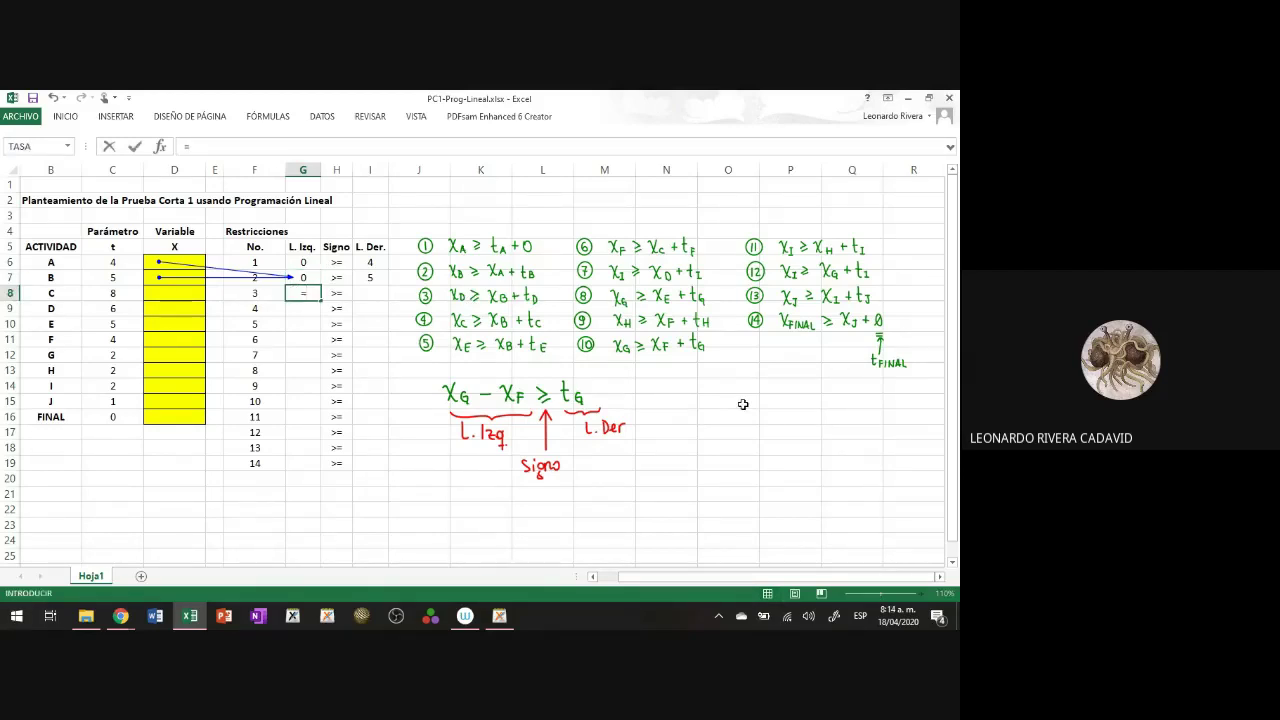
pyautogui.click(163, 309)
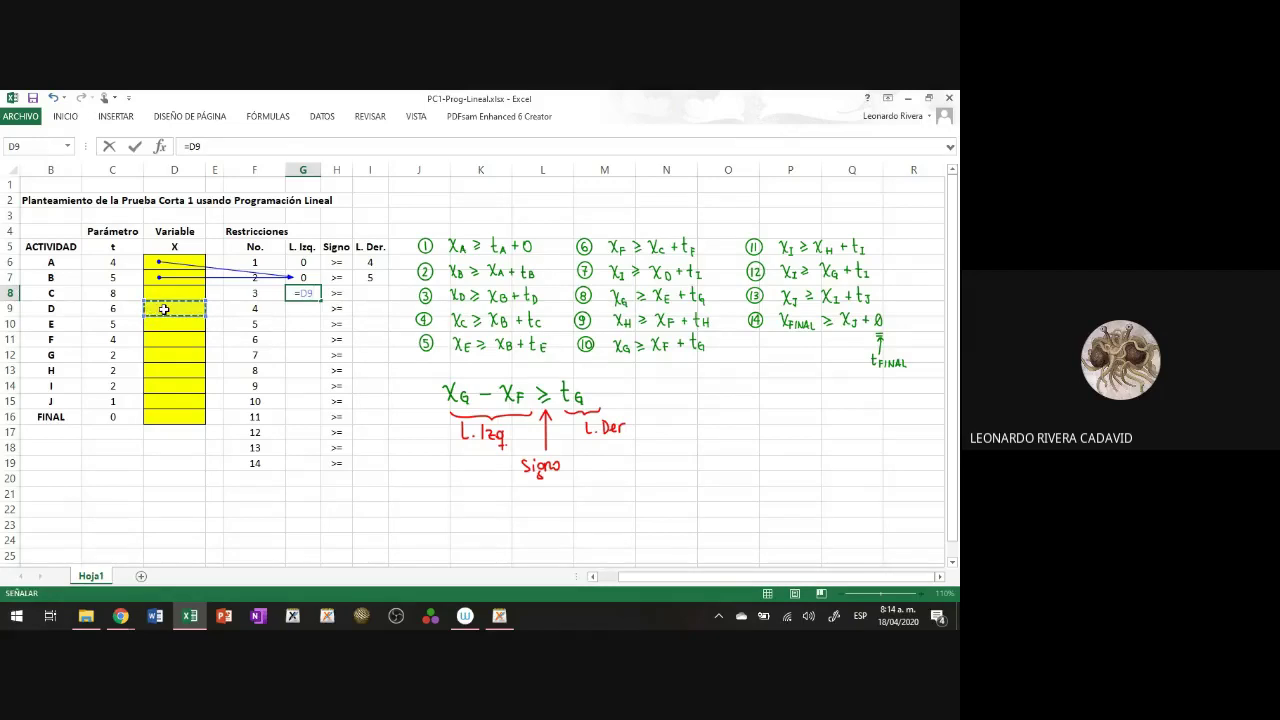
pyautogui.write('-')
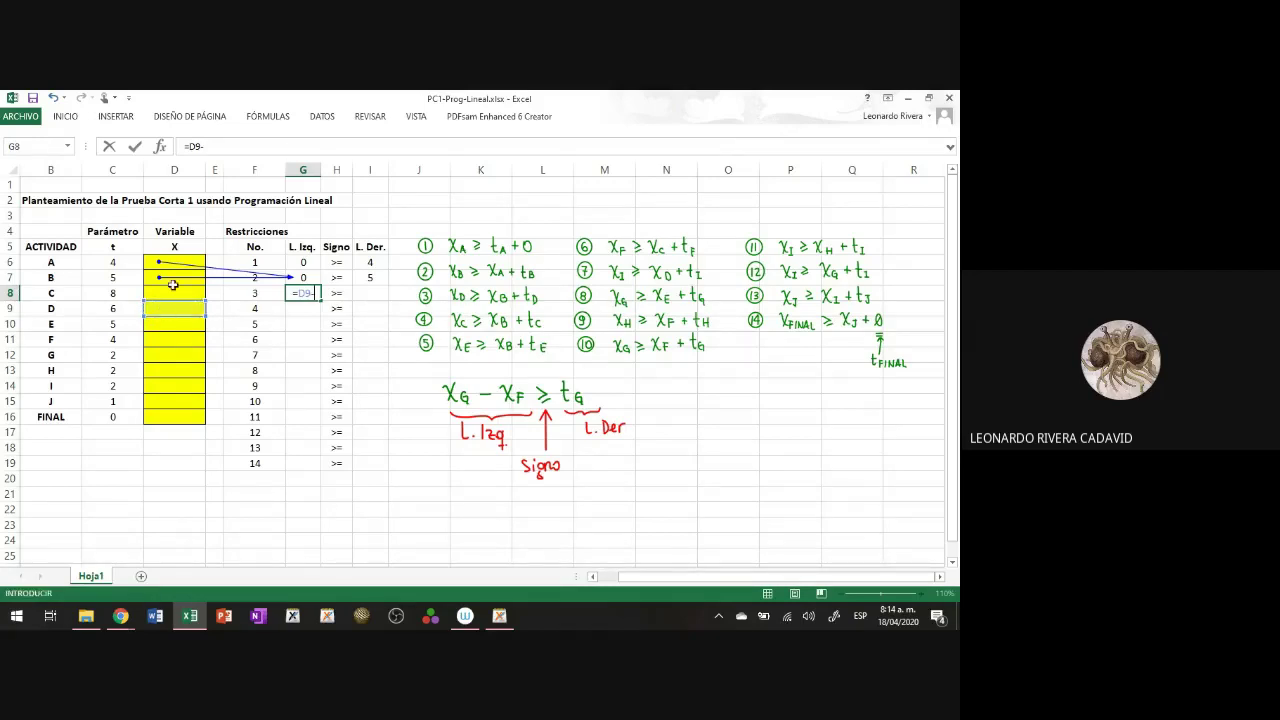
pyautogui.click(149, 278)
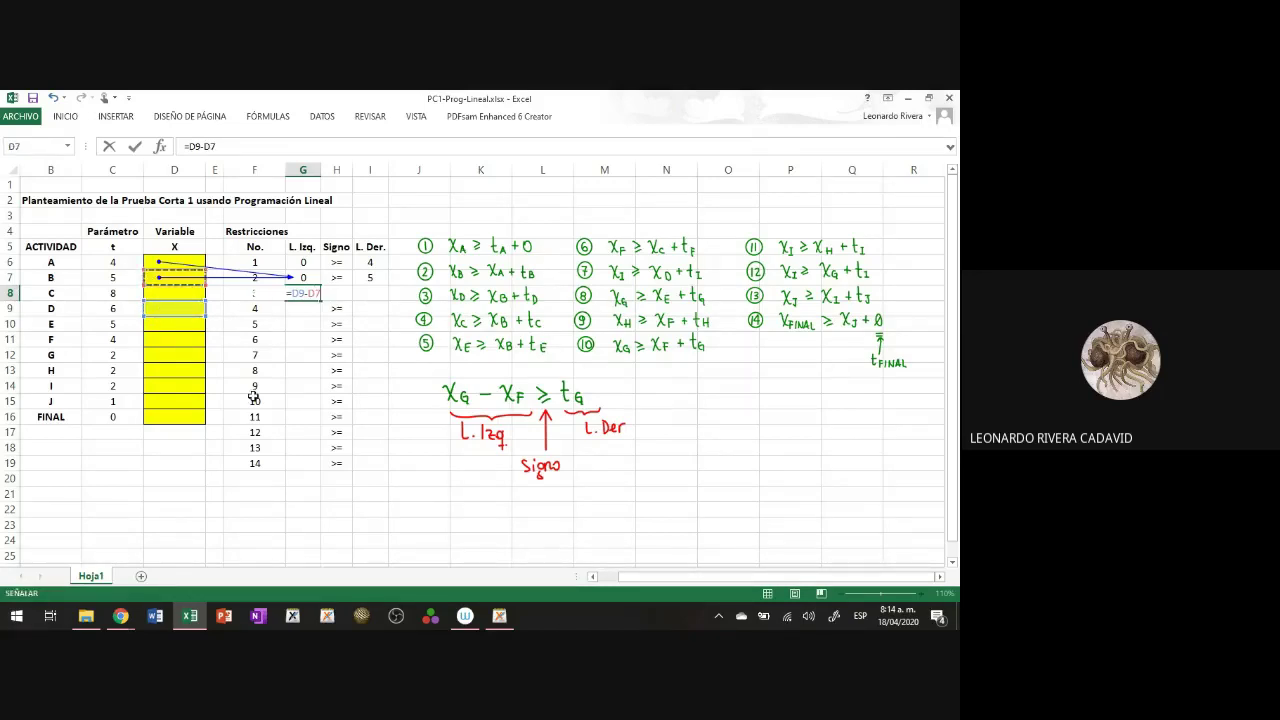
pyautogui.hotkey('ctrl', 'Return')
# Step: Enter =C9 in I8 as the L. Der. value of constraint 3
pyautogui.press('Right')
pyautogui.press('Right')
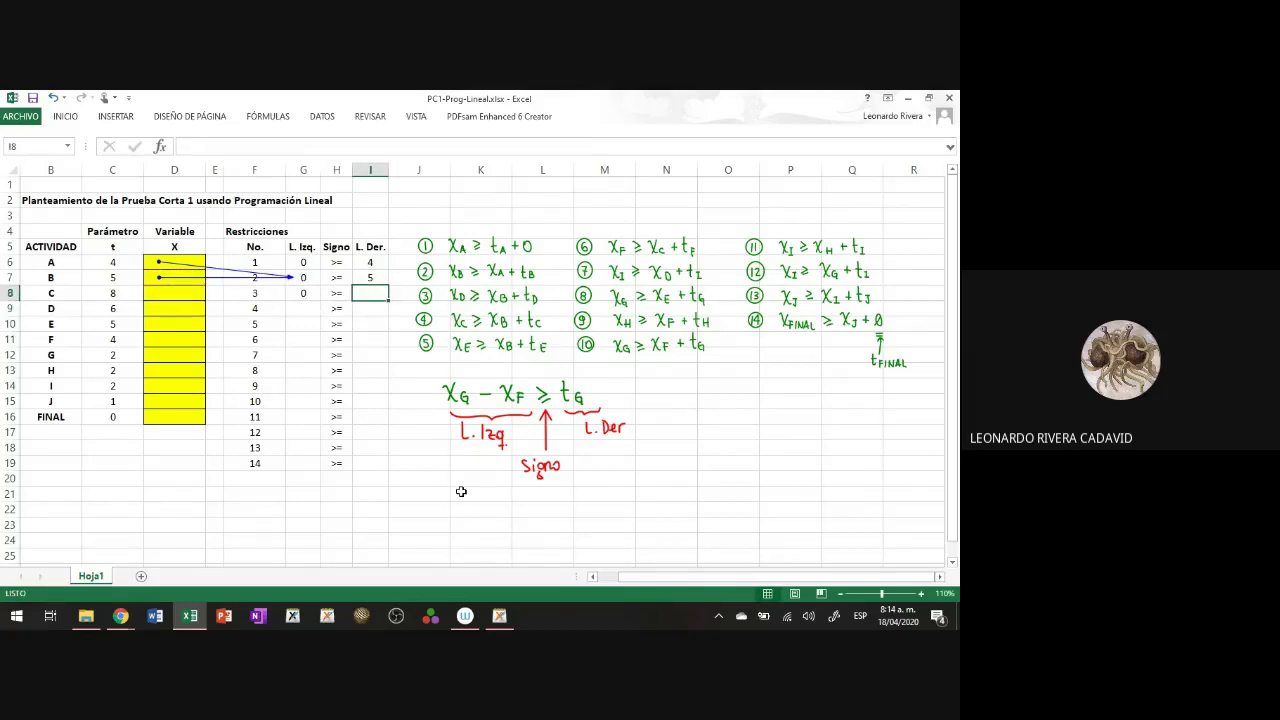
pyautogui.write('=')
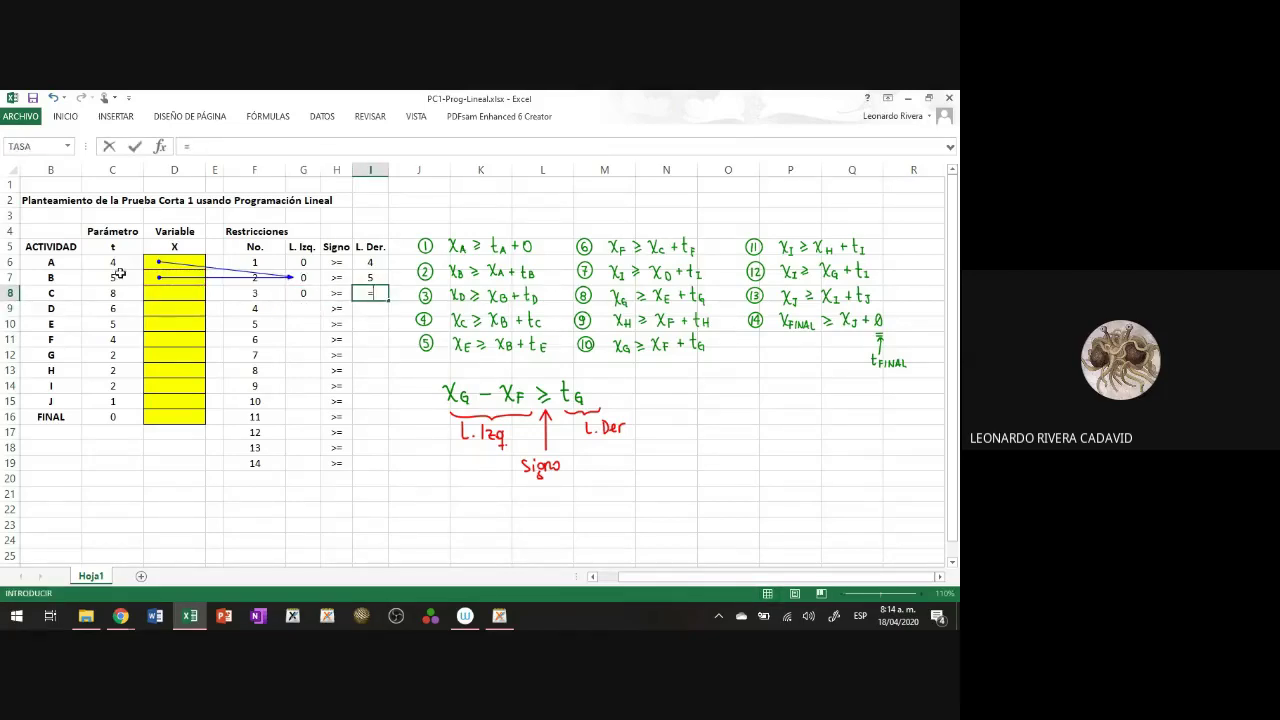
pyautogui.click(117, 308)
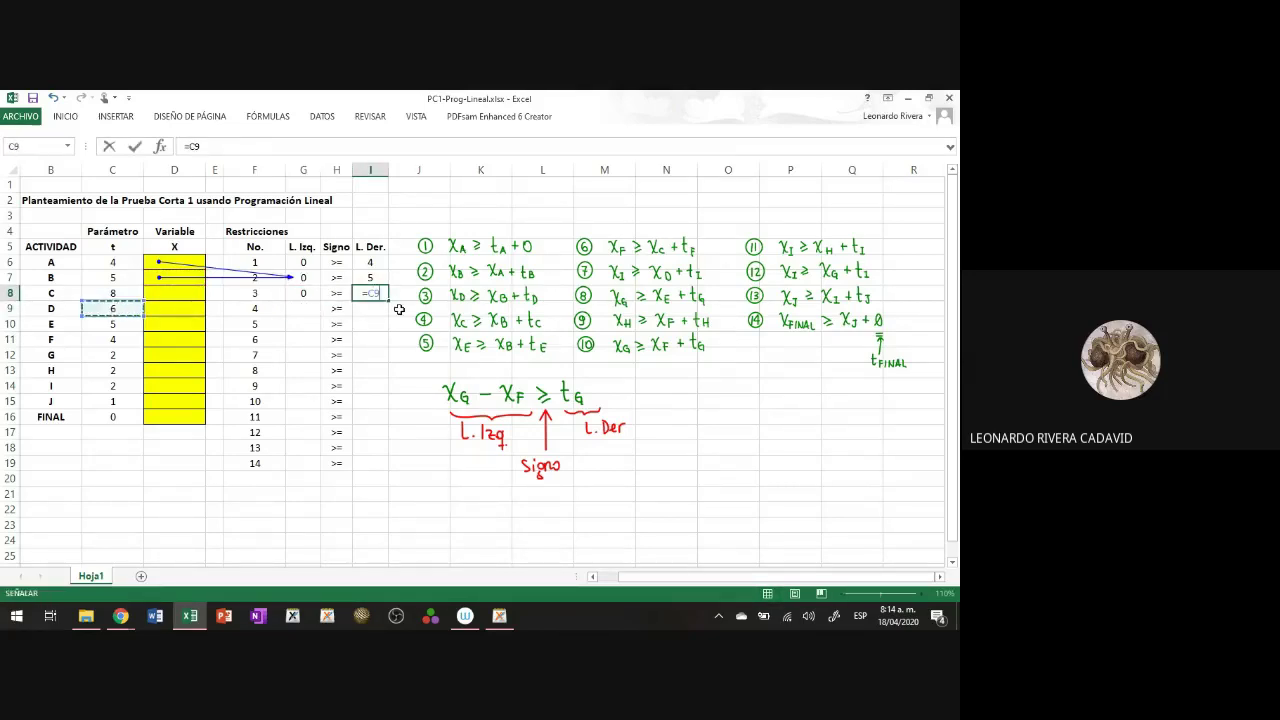
pyautogui.press('Return')
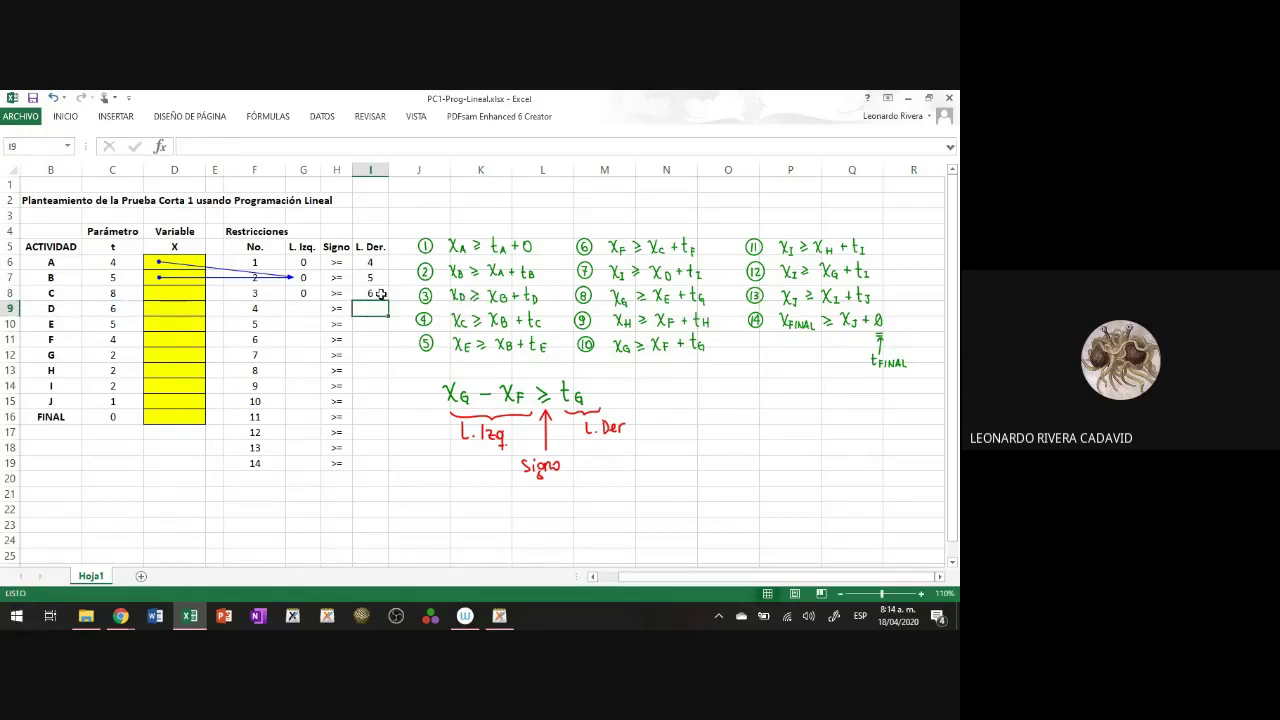
pyautogui.click(302, 307)
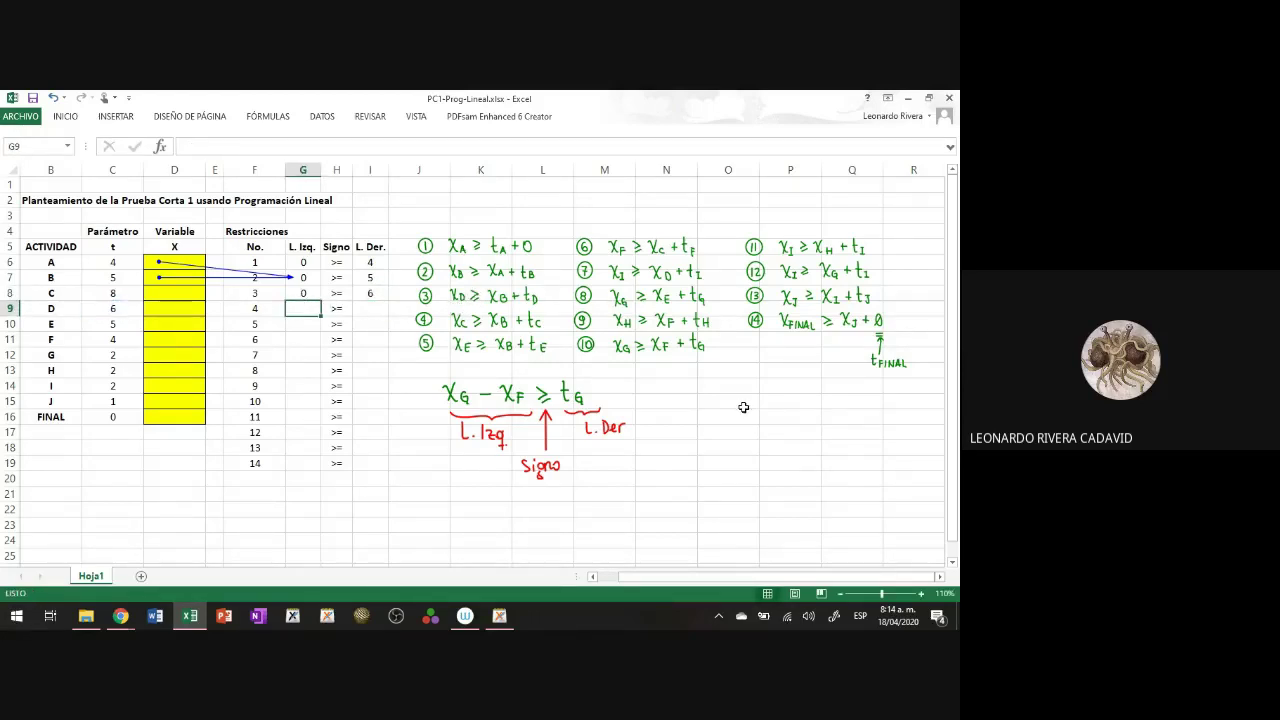
pyautogui.write('=')
pyautogui.click(264, 118)
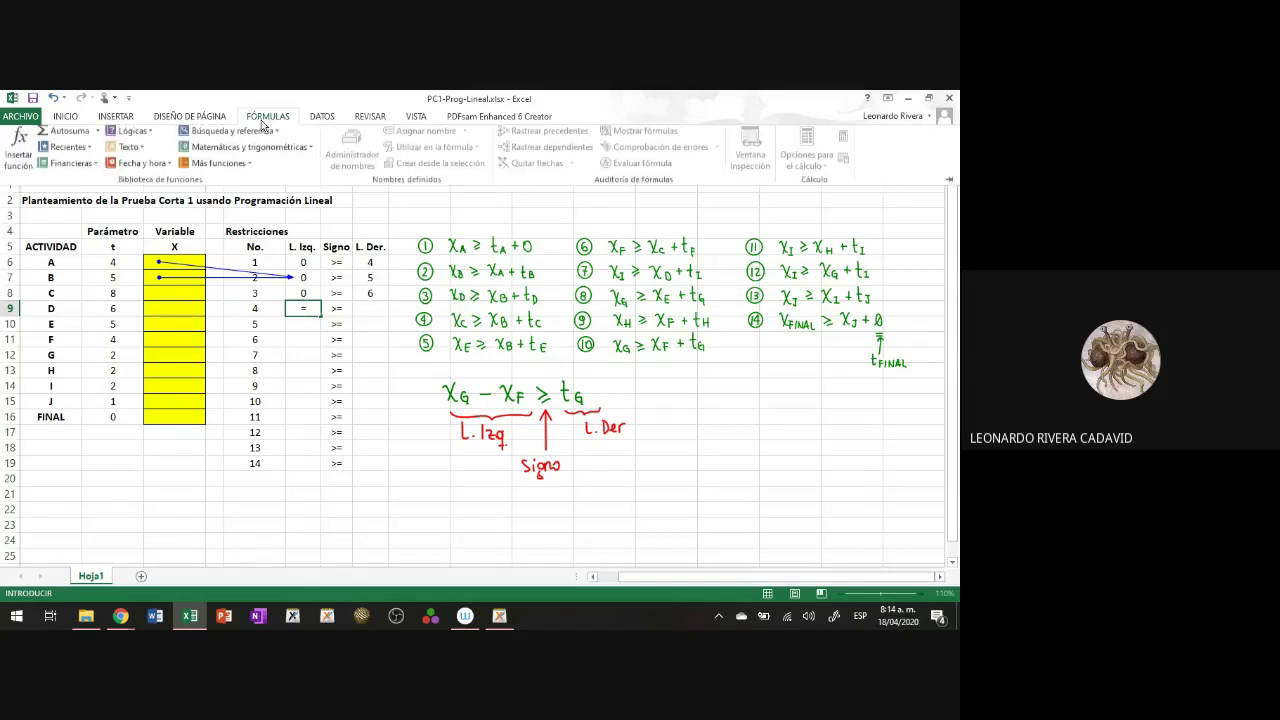
pyautogui.click(264, 118)
pyautogui.click(303, 340)
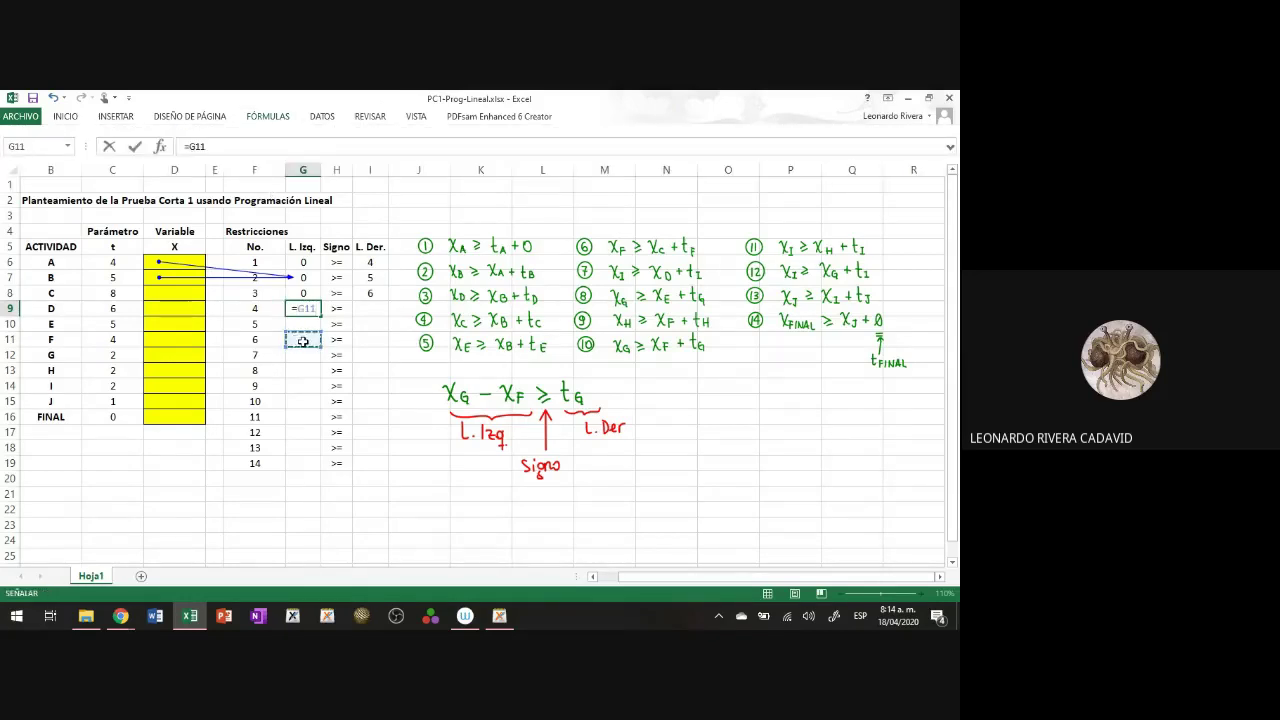
pyautogui.press('Escape')
# Step: Remove the precedent tracer arrows that point to constraint 2's L. Izq. cell
pyautogui.click(303, 340)
pyautogui.click(303, 368)
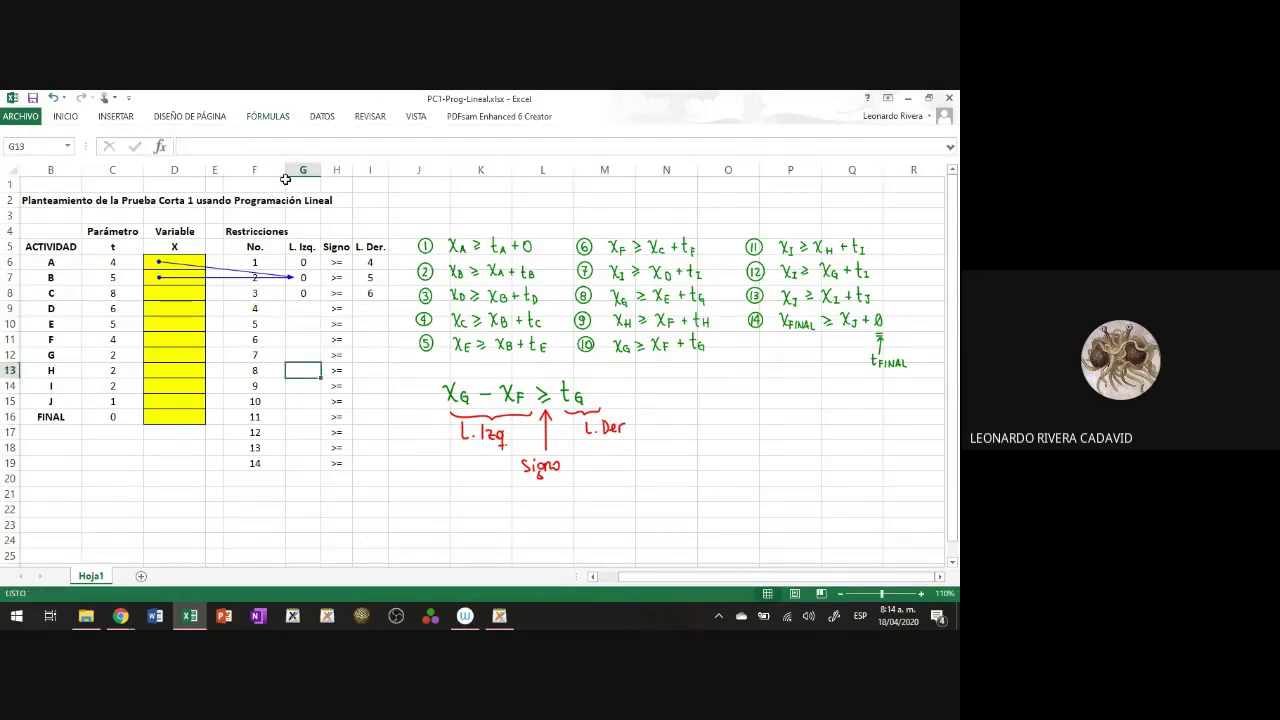
pyautogui.click(268, 116)
pyautogui.click(531, 167)
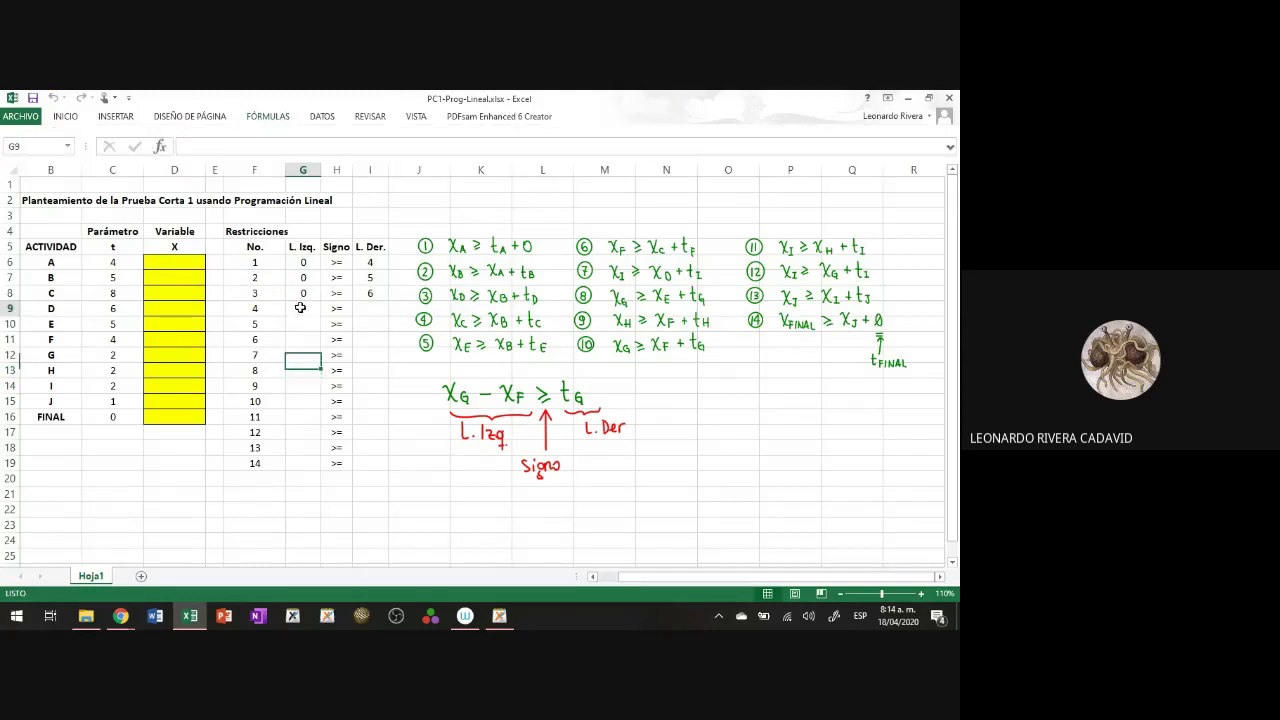
# Step: Enter =D8-D7 in G9 as the L. Izq. expression of constraint 4
pyautogui.press('Up')
pyautogui.press('Up')
pyautogui.press('Up')
pyautogui.press('Up')
pyautogui.write('=')
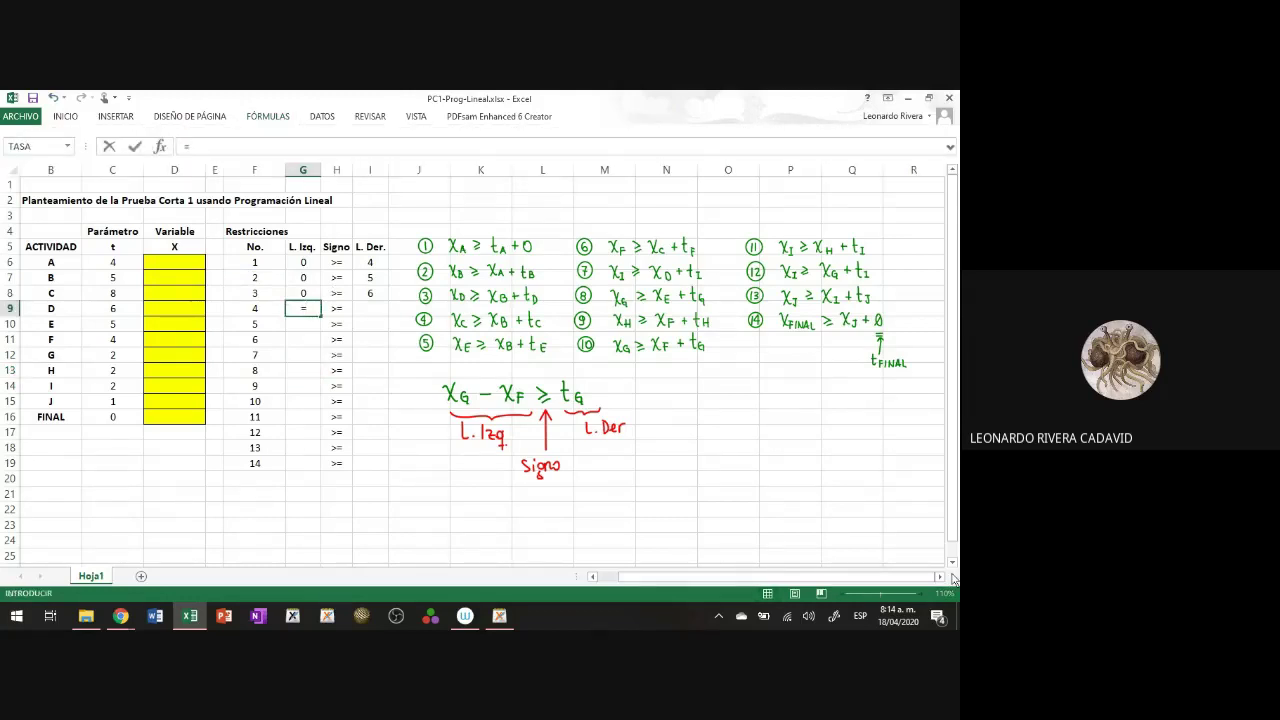
pyautogui.click(161, 295)
pyautogui.write('-')
pyautogui.click(161, 277)
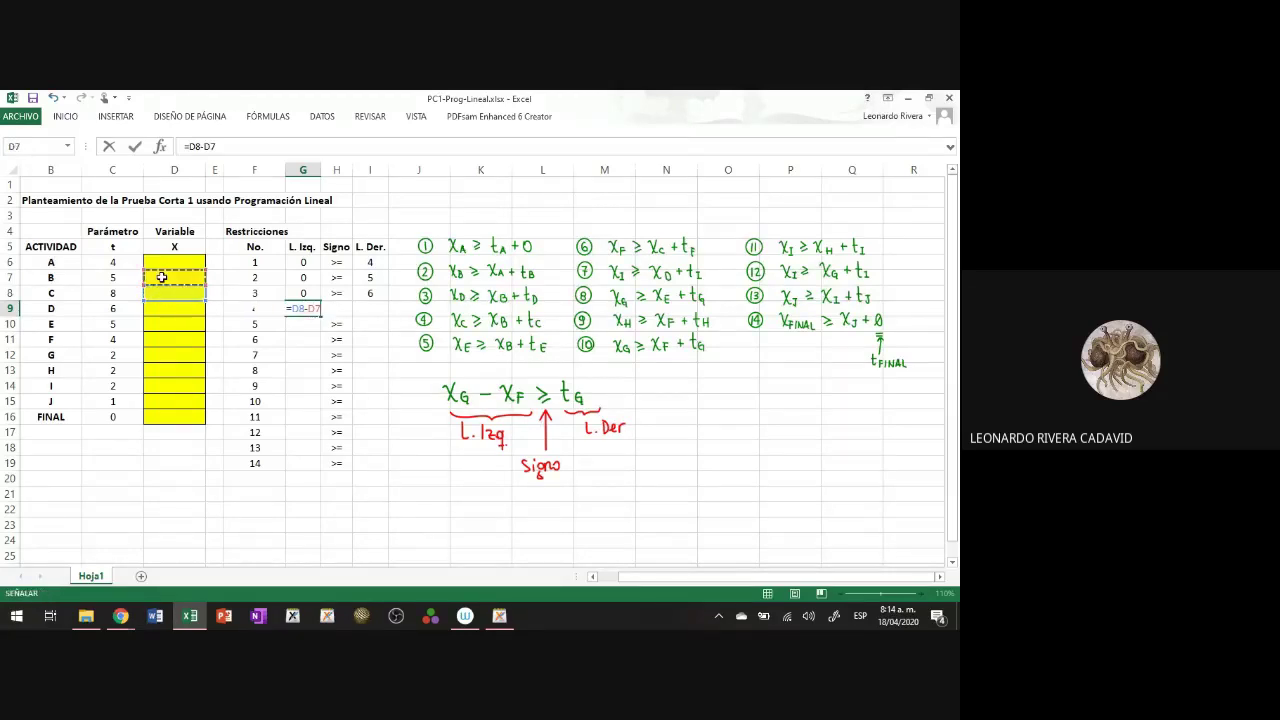
pyautogui.press('Return')
# Step: Enter =C8 in I9 as the L. Der. value of constraint 4
pyautogui.press('Right')
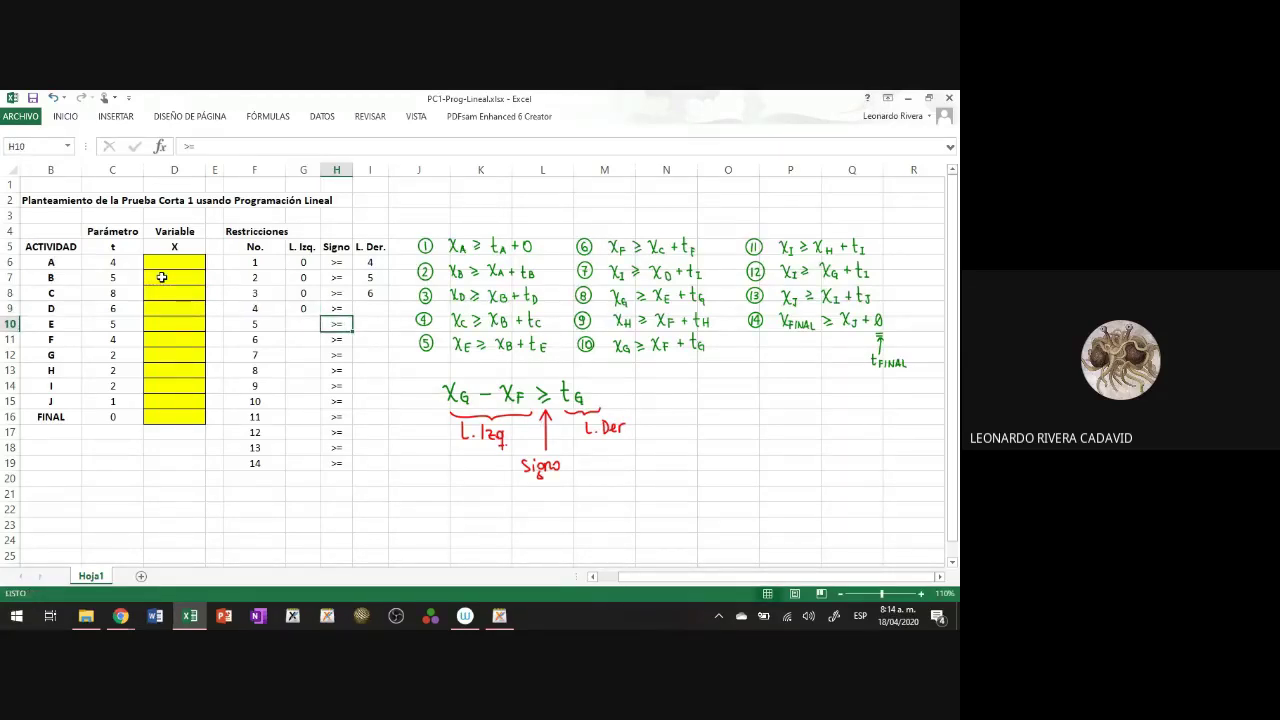
pyautogui.press('Up')
pyautogui.press('Right')
pyautogui.write('=')
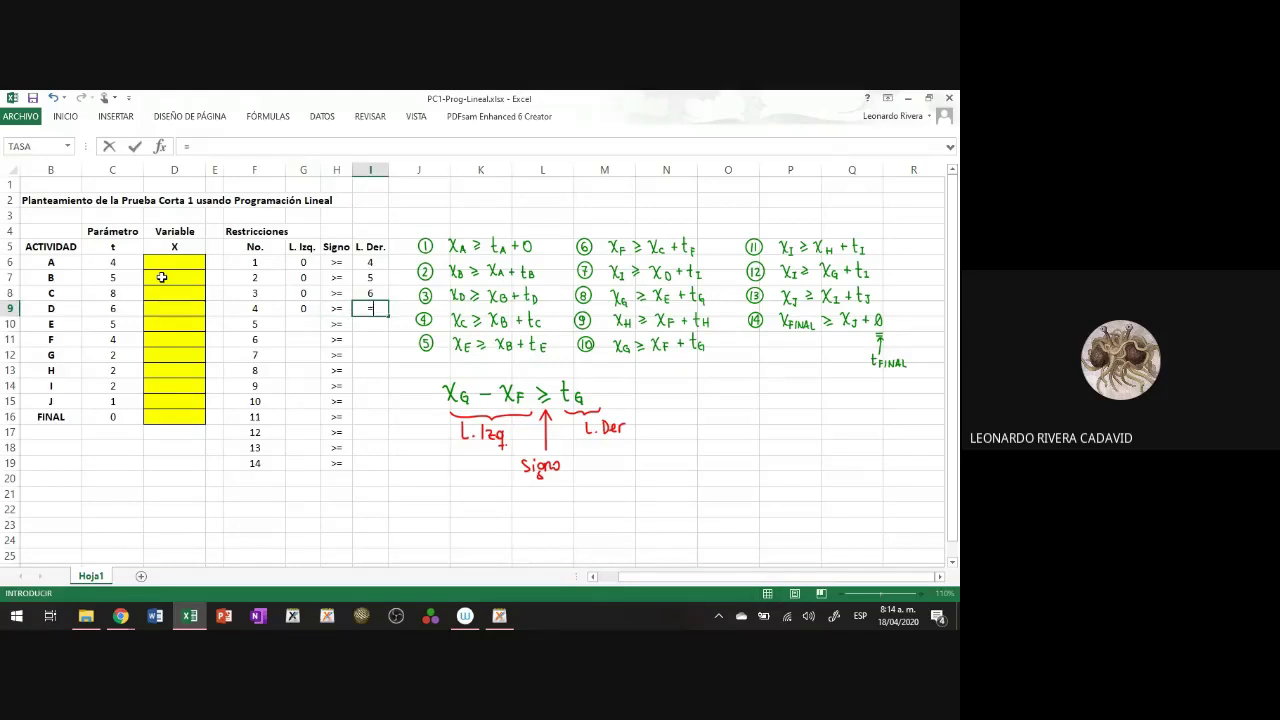
pyautogui.click(113, 293)
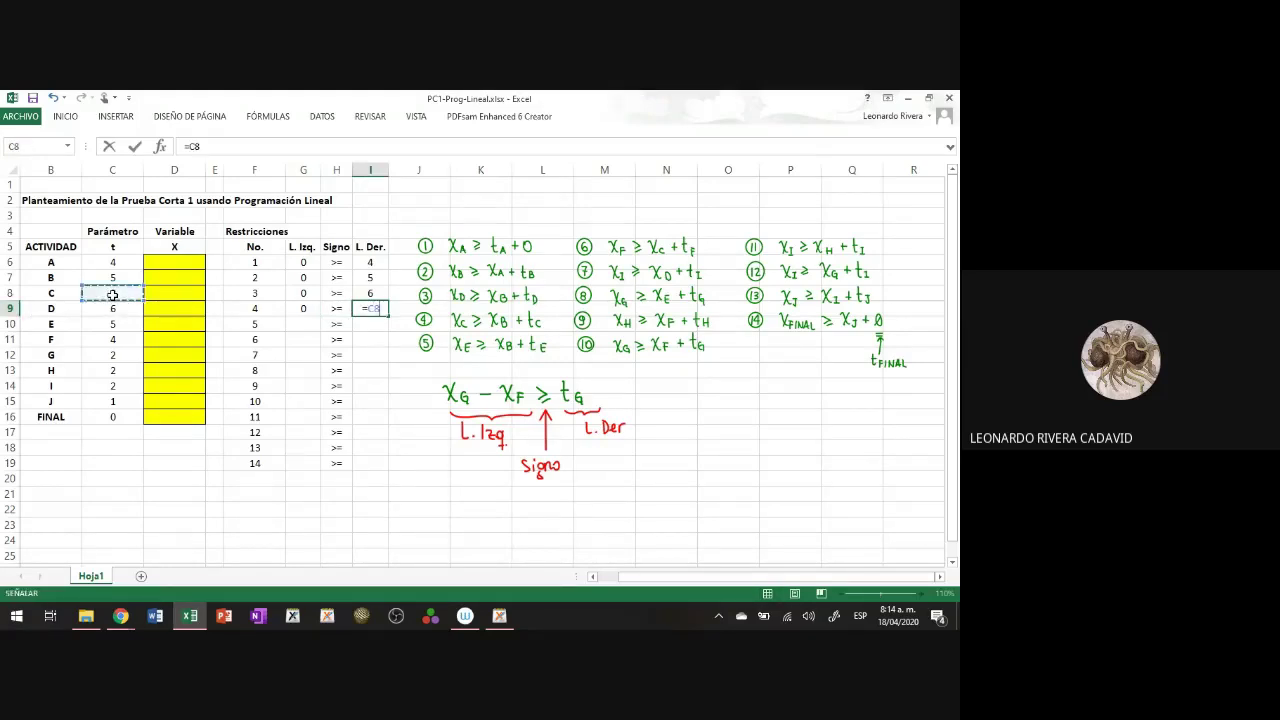
pyautogui.press('Return')
# Step: Enter =D10-D7 in G10 as the L. Izq. expression of constraint 5
pyautogui.press('Left')
pyautogui.press('Left')
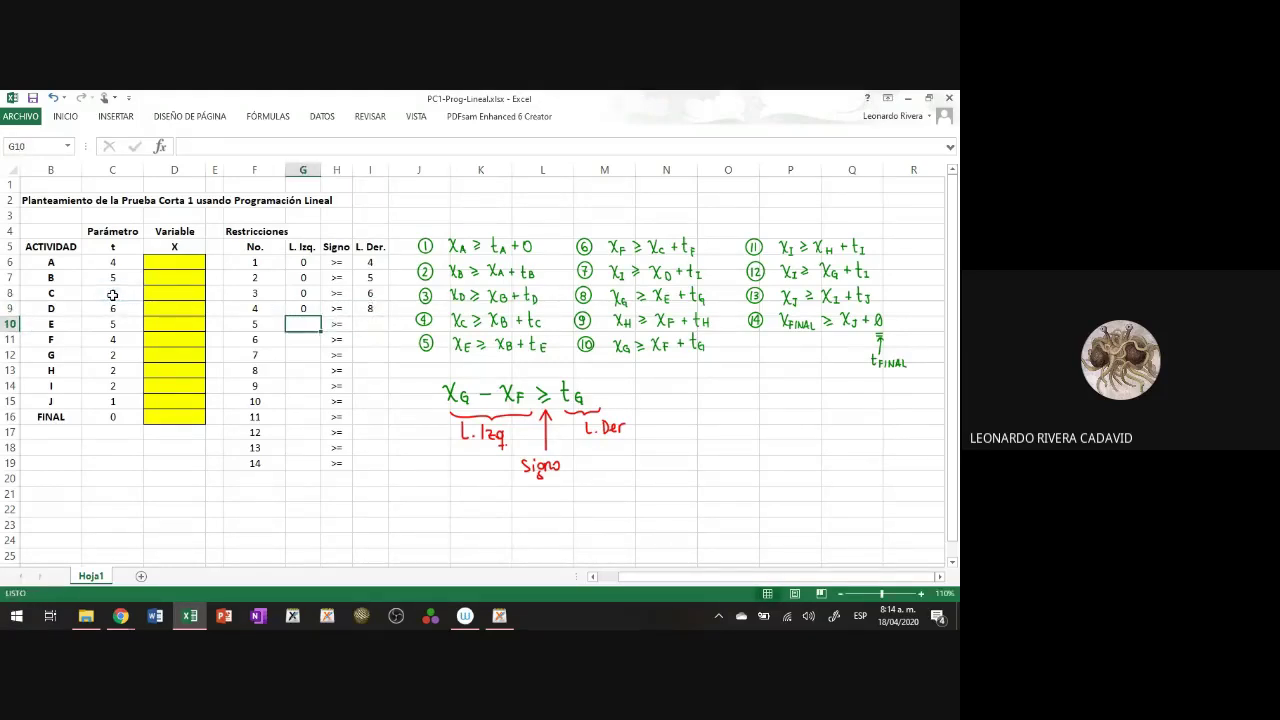
pyautogui.write('=')
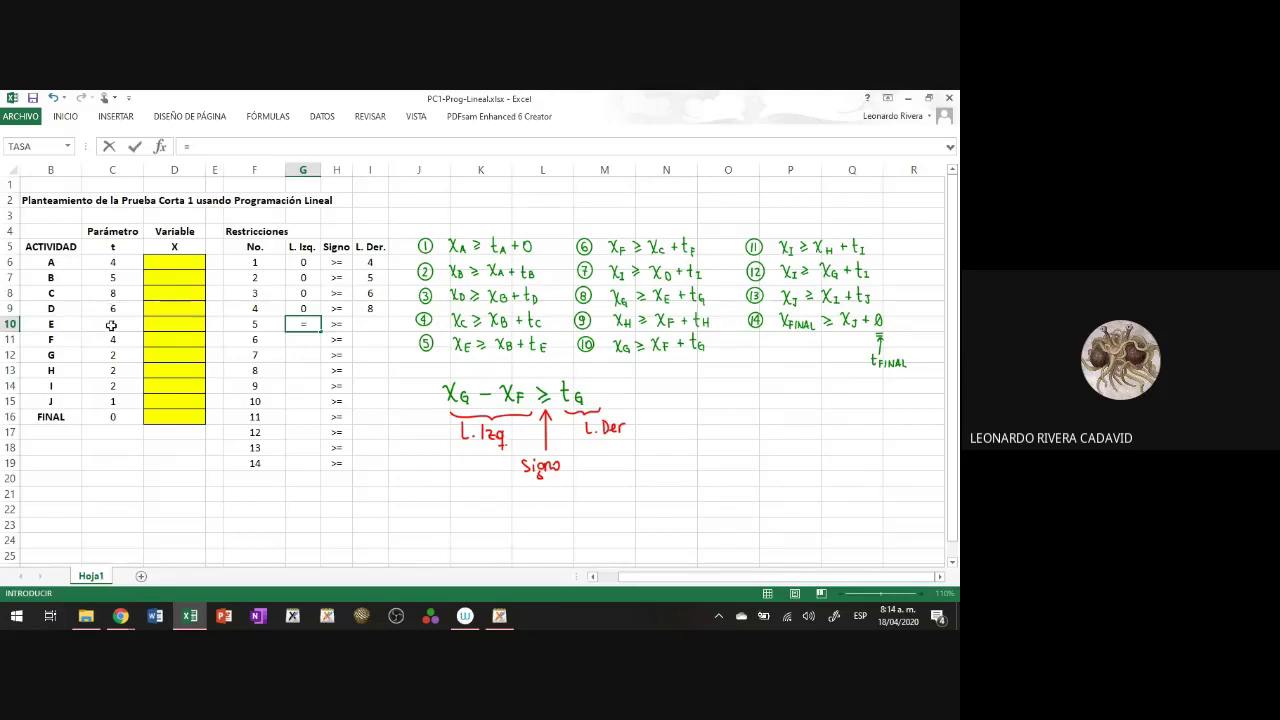
pyautogui.click(174, 321)
pyautogui.write('-')
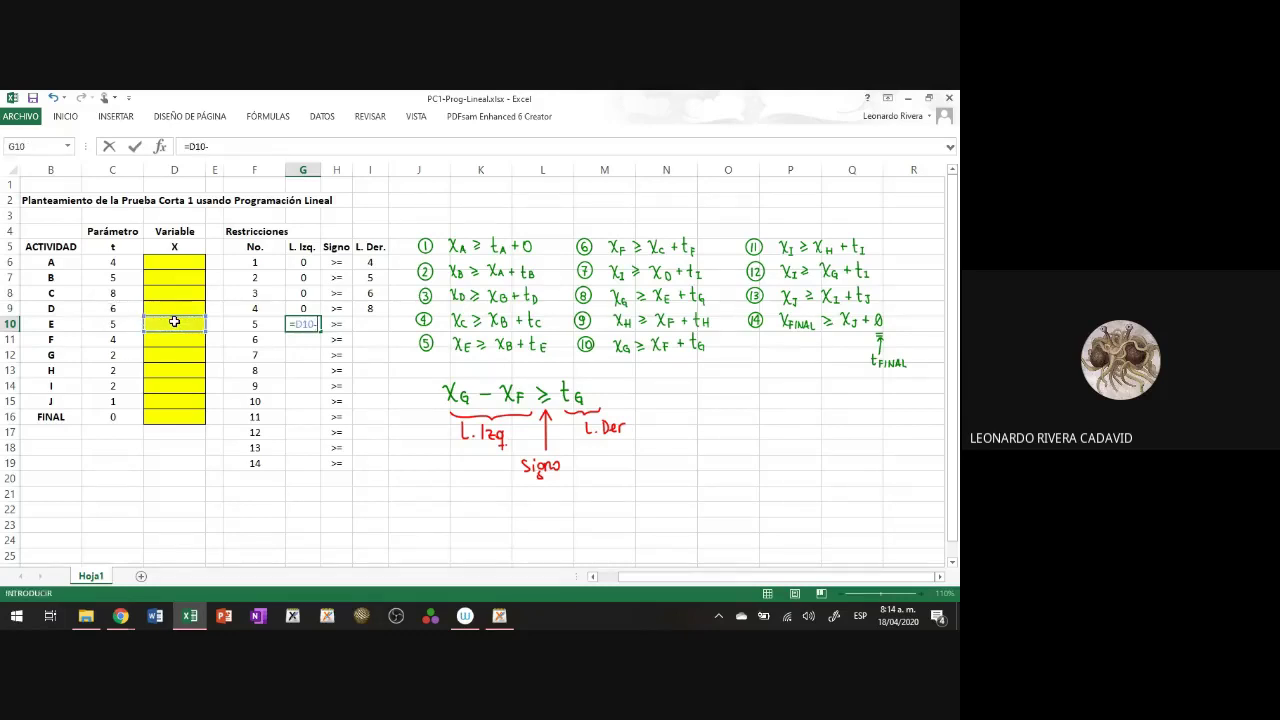
pyautogui.click(160, 278)
pyautogui.press('Return')
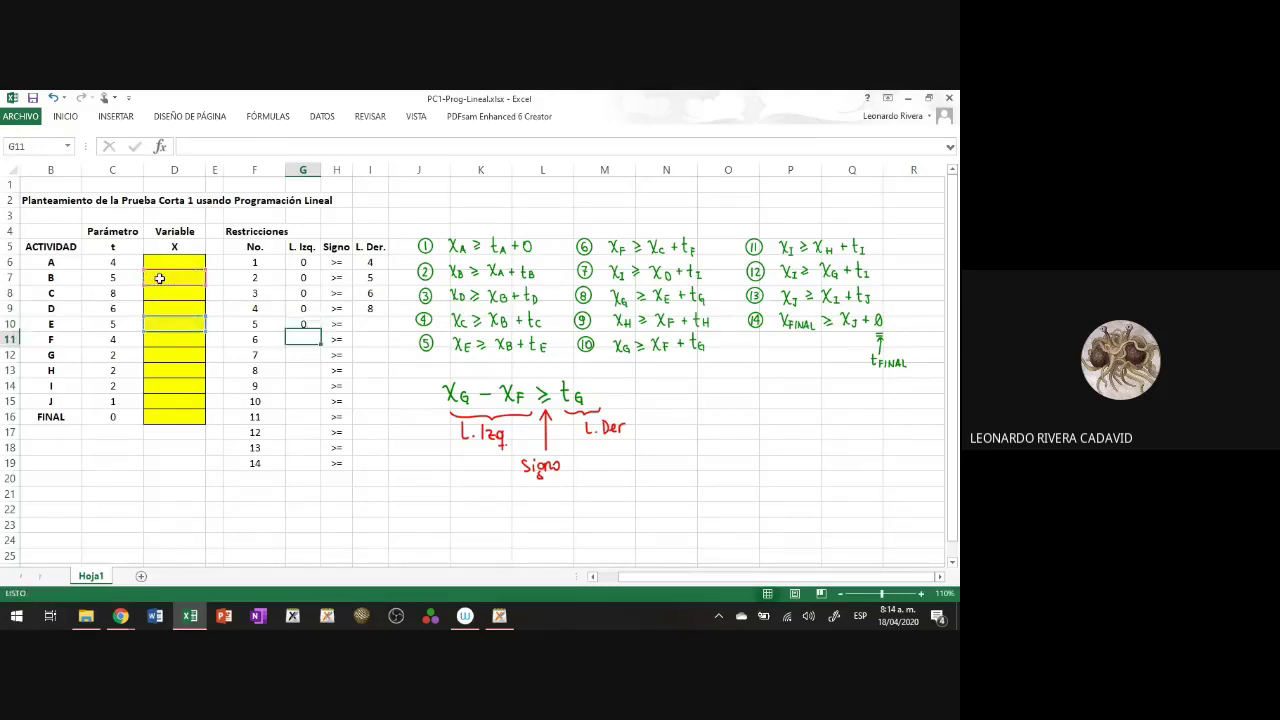
# Step: Enter =C10 in I10 as the L. Der. value of constraint 5
pyautogui.press('Up')
pyautogui.press('Right')
pyautogui.press('Right')
pyautogui.write('=')
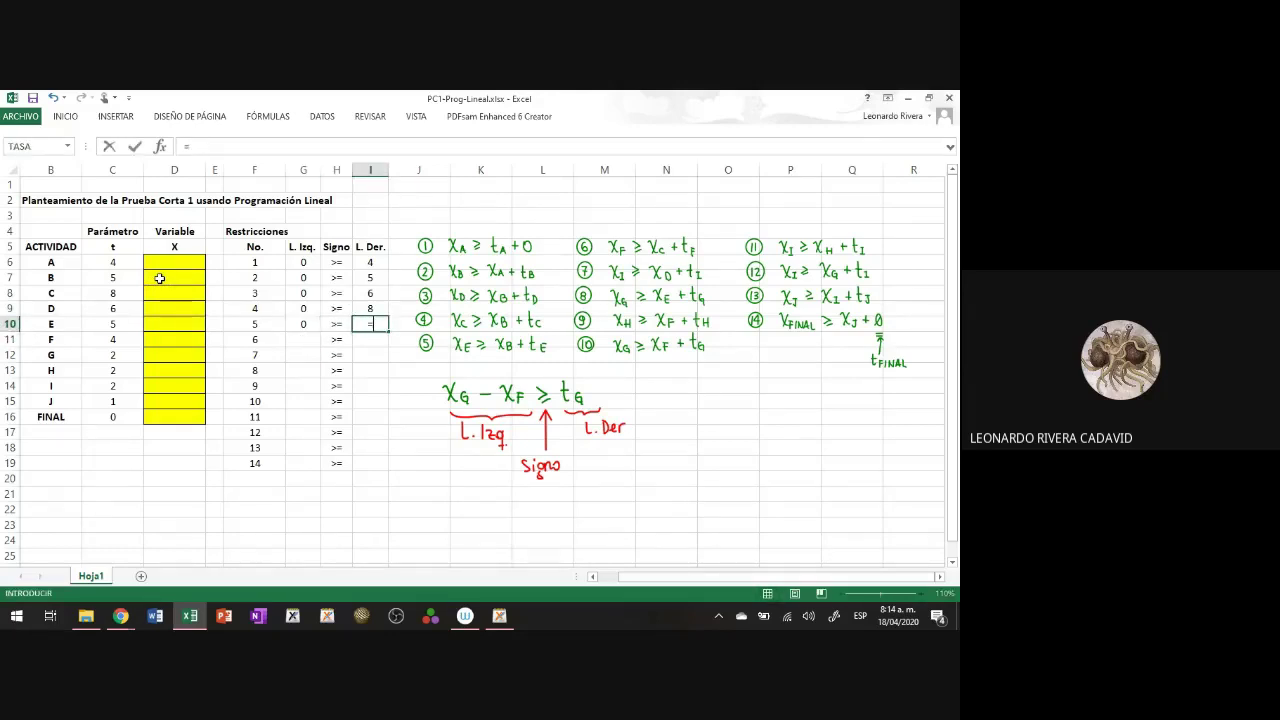
pyautogui.click(117, 325)
pyautogui.press('Return')
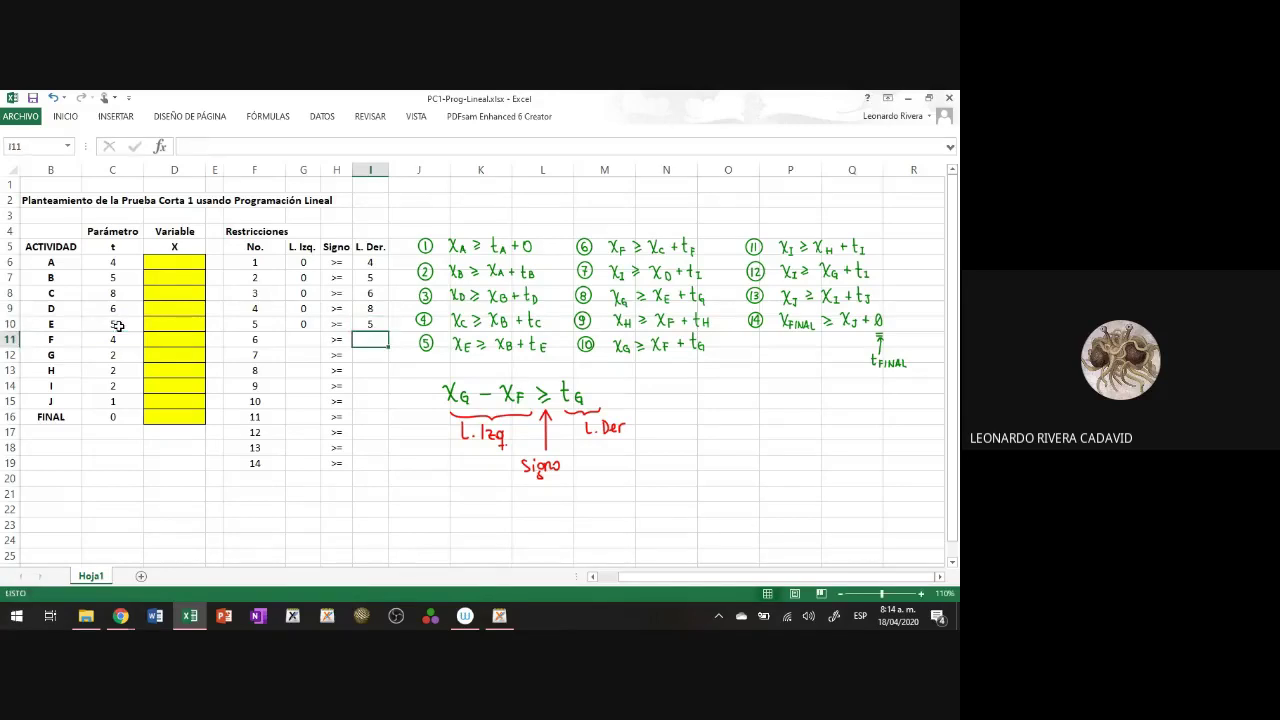
# Step: Enter =D11-D8 in G11 as the L. Izq. expression of constraint 6
pyautogui.press('Left')
pyautogui.press('Left')
pyautogui.write('=')
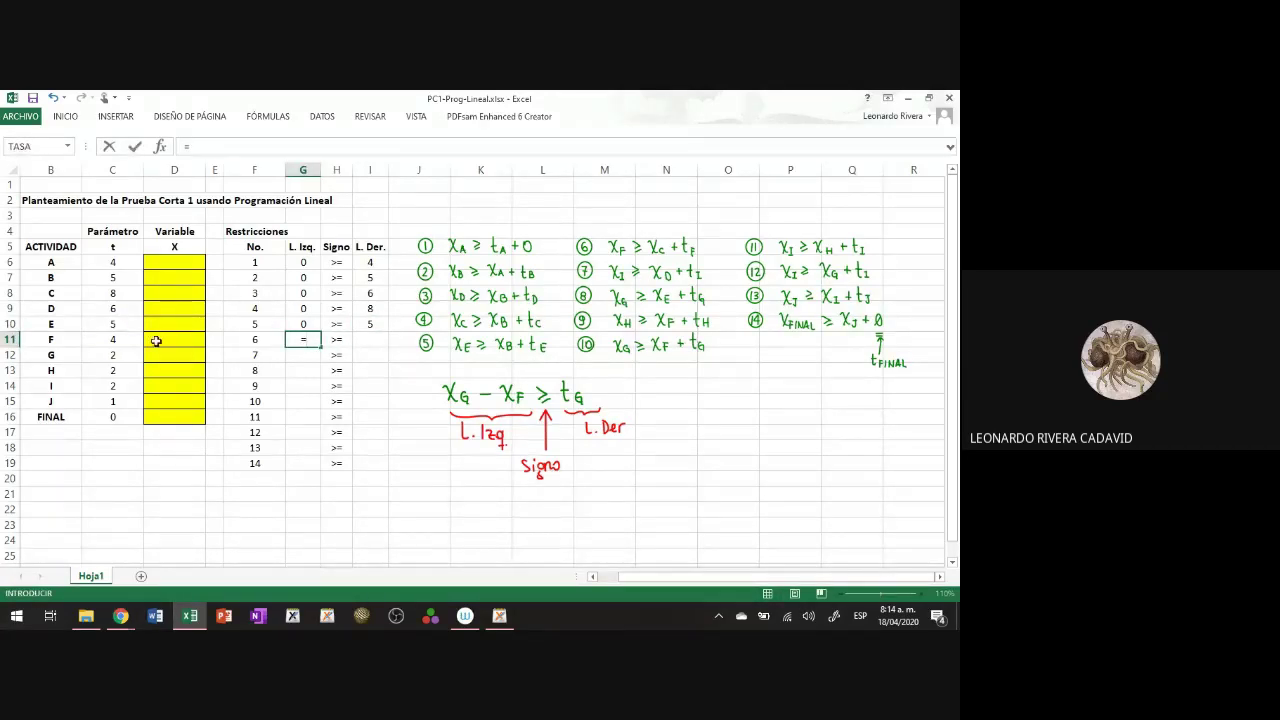
pyautogui.click(157, 341)
pyautogui.write('-')
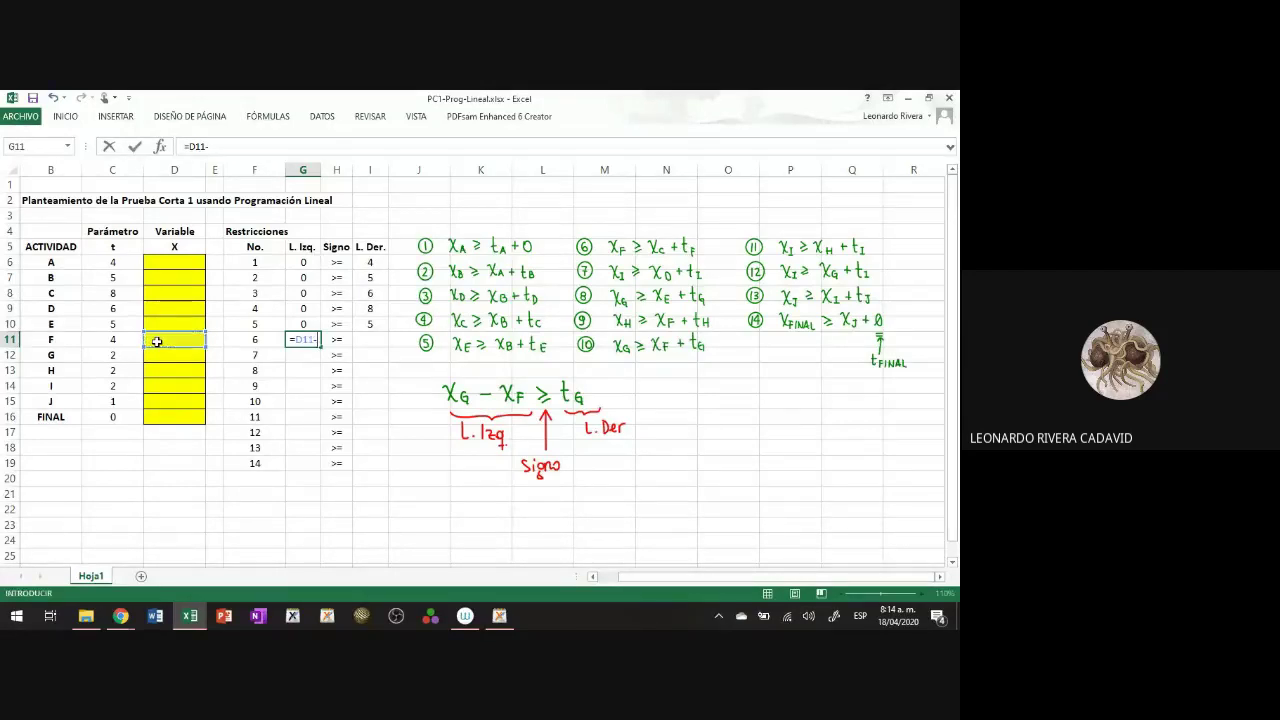
pyautogui.click(175, 292)
pyautogui.press('Return')
# Step: Enter =C11 in I11 as the L. Der. value of constraint 6
pyautogui.press('Up')
pyautogui.press('Right')
pyautogui.press('Right')
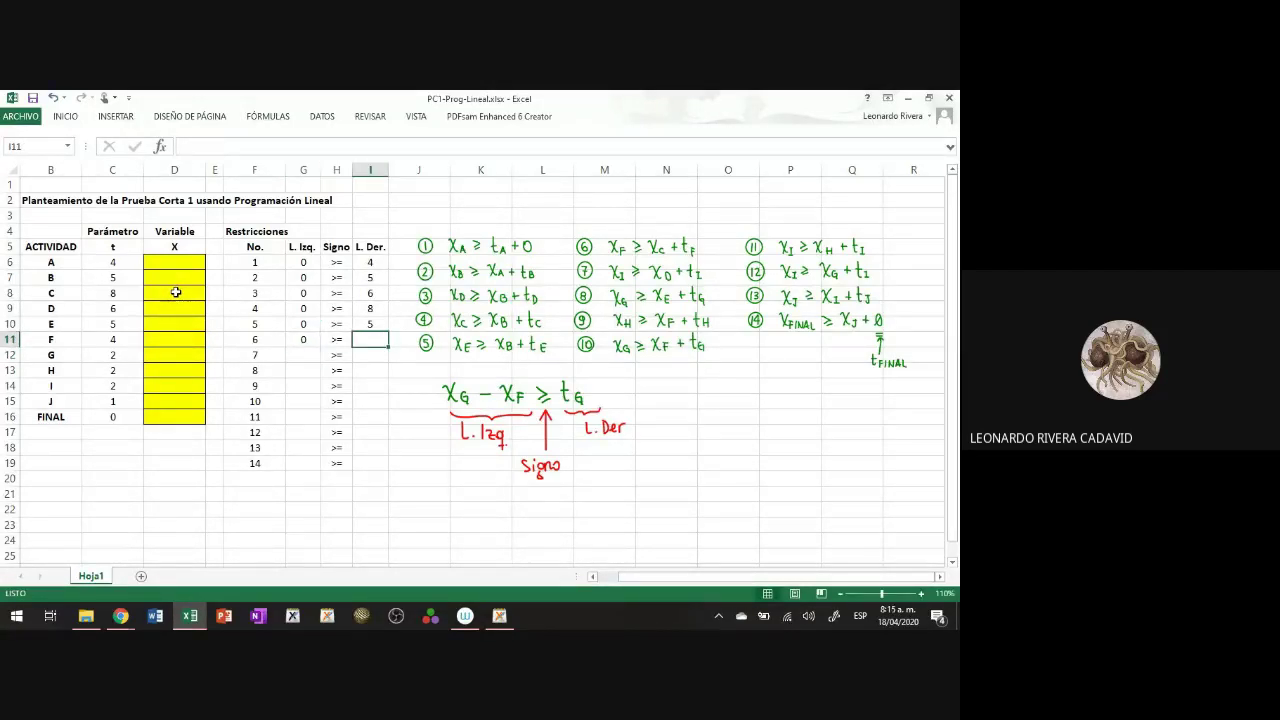
pyautogui.write('=')
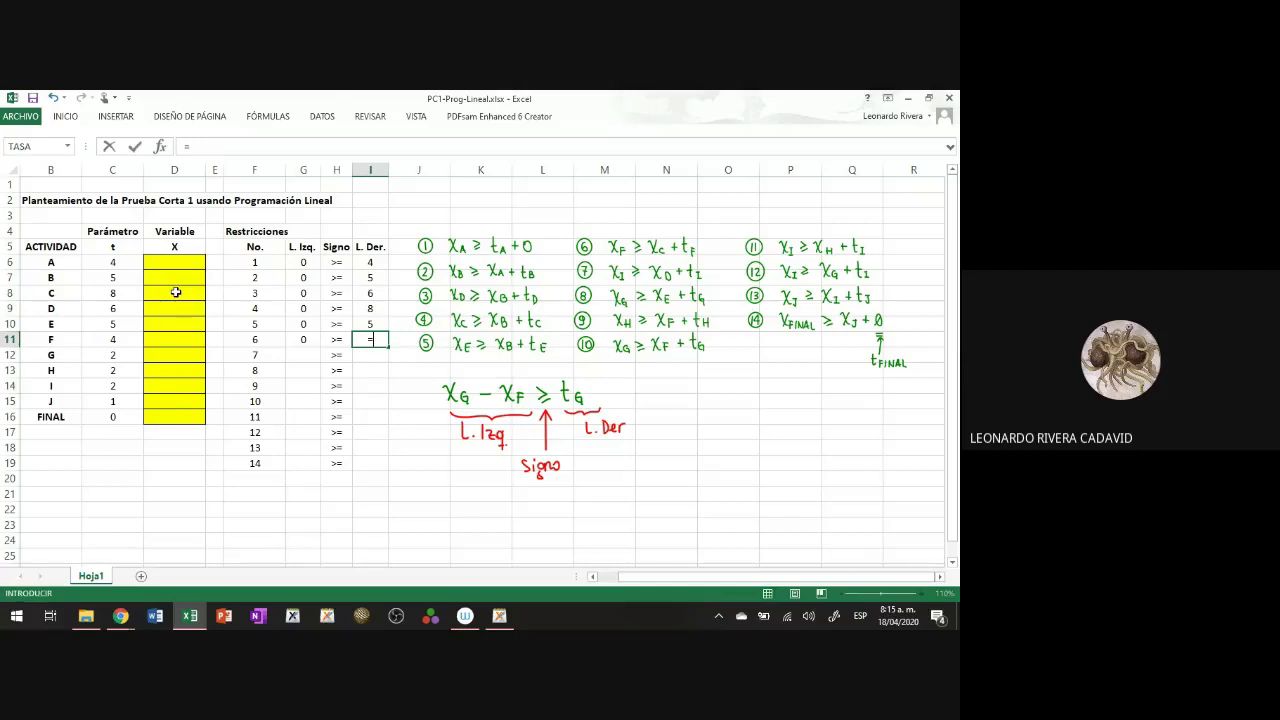
pyautogui.click(105, 339)
pyautogui.press('Return')
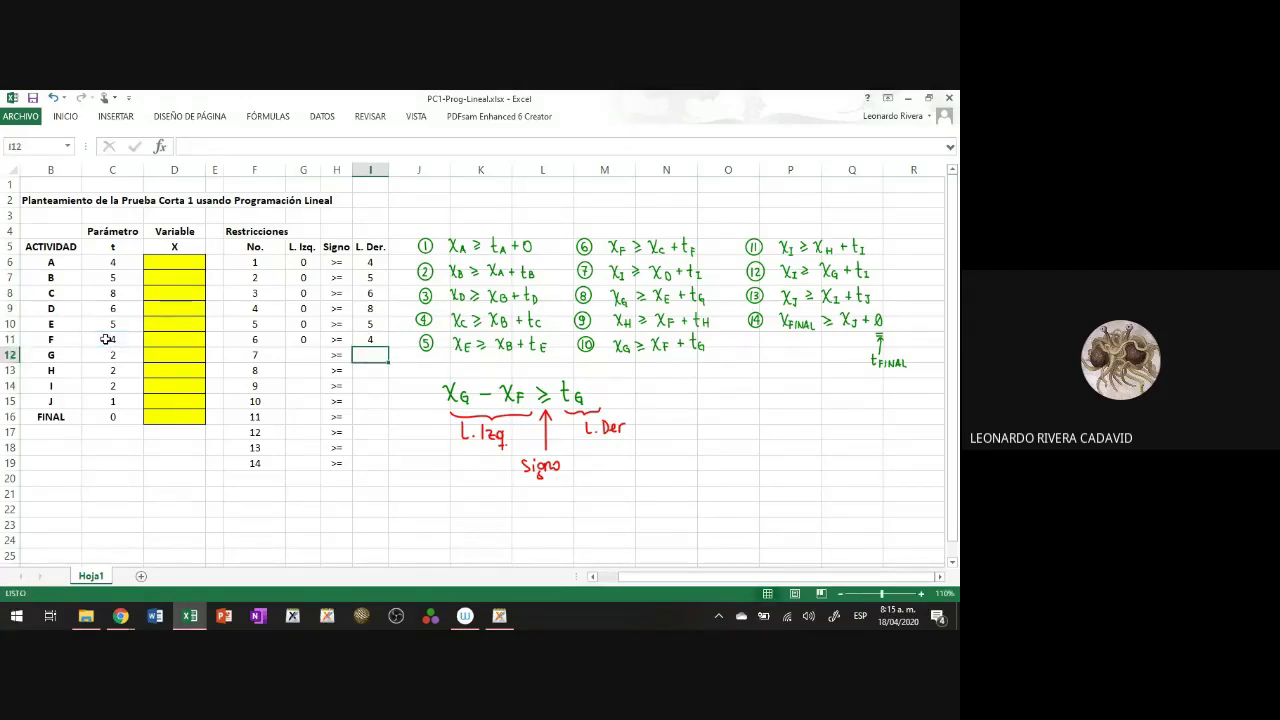
# Step: Enter =D14-D9 in G12 as the L. Izq. expression of constraint 7
pyautogui.press('Left')
pyautogui.press('Left')
pyautogui.write('=')
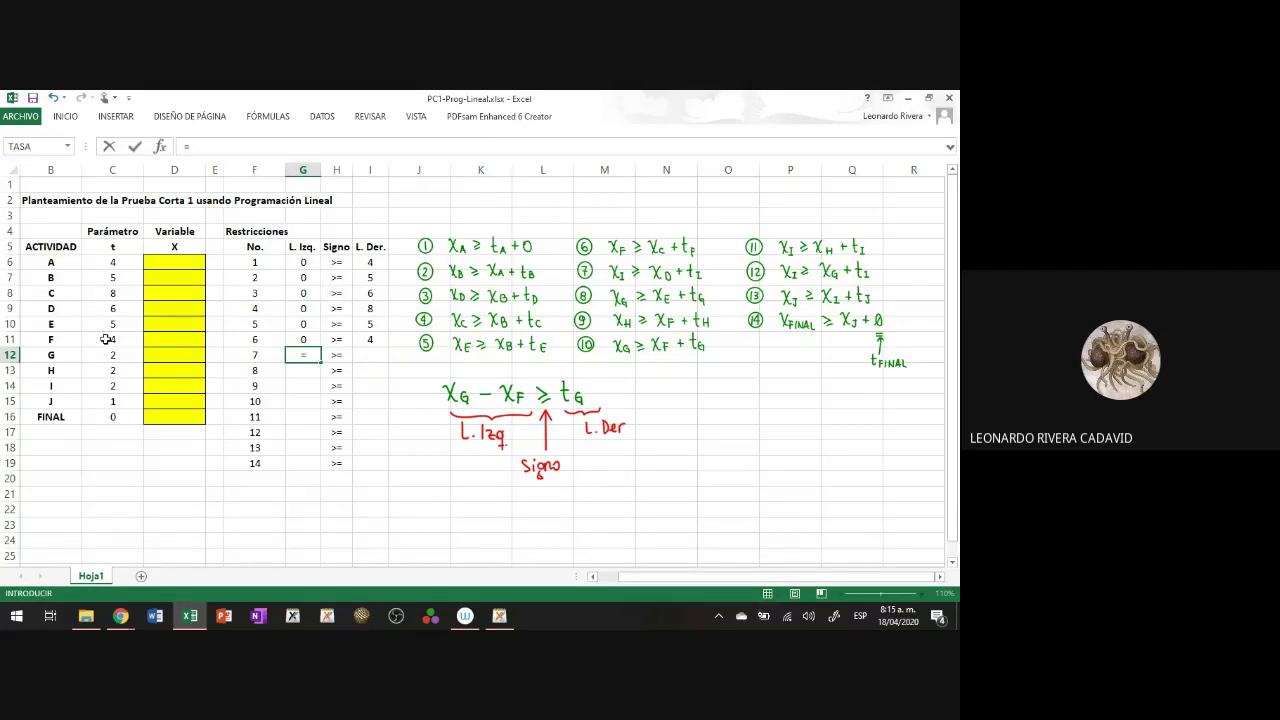
pyautogui.click(160, 393)
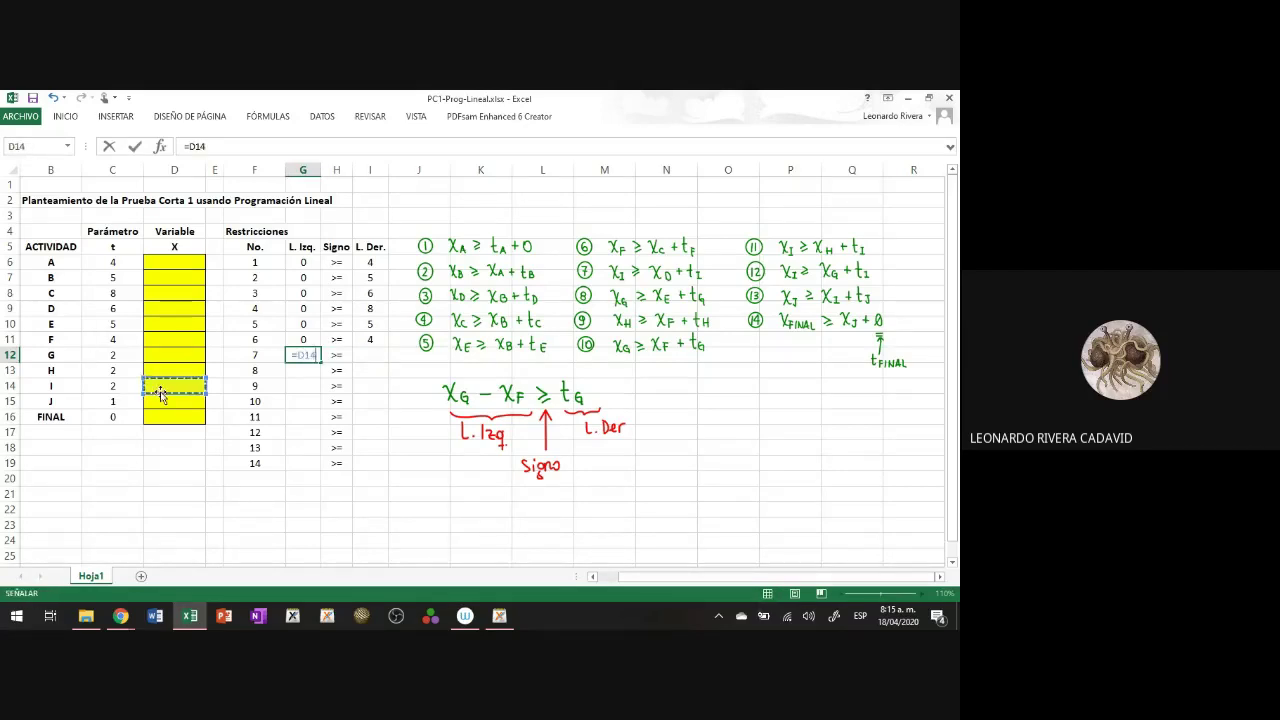
pyautogui.write('-')
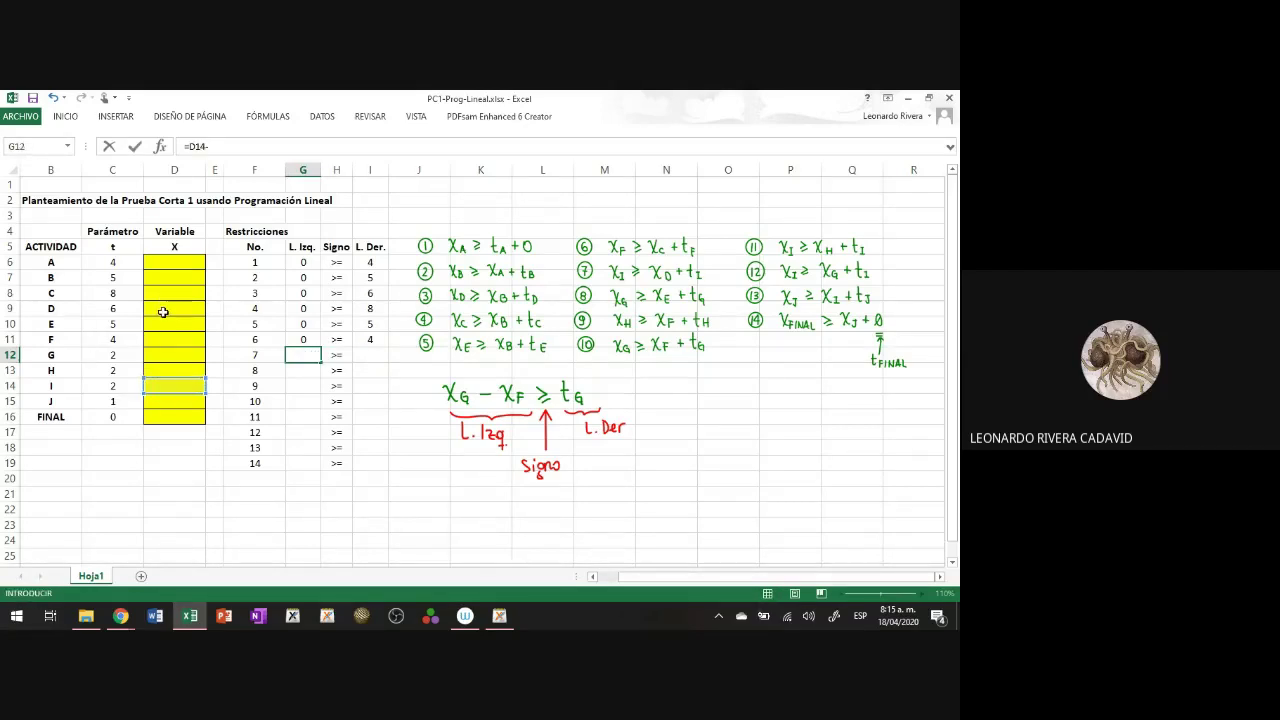
pyautogui.click(162, 311)
pyautogui.press('Return')
# Step: Enter =D14 in I12 as the L. Der. value of constraint 7
pyautogui.press('Up')
pyautogui.press('Right')
pyautogui.press('Right')
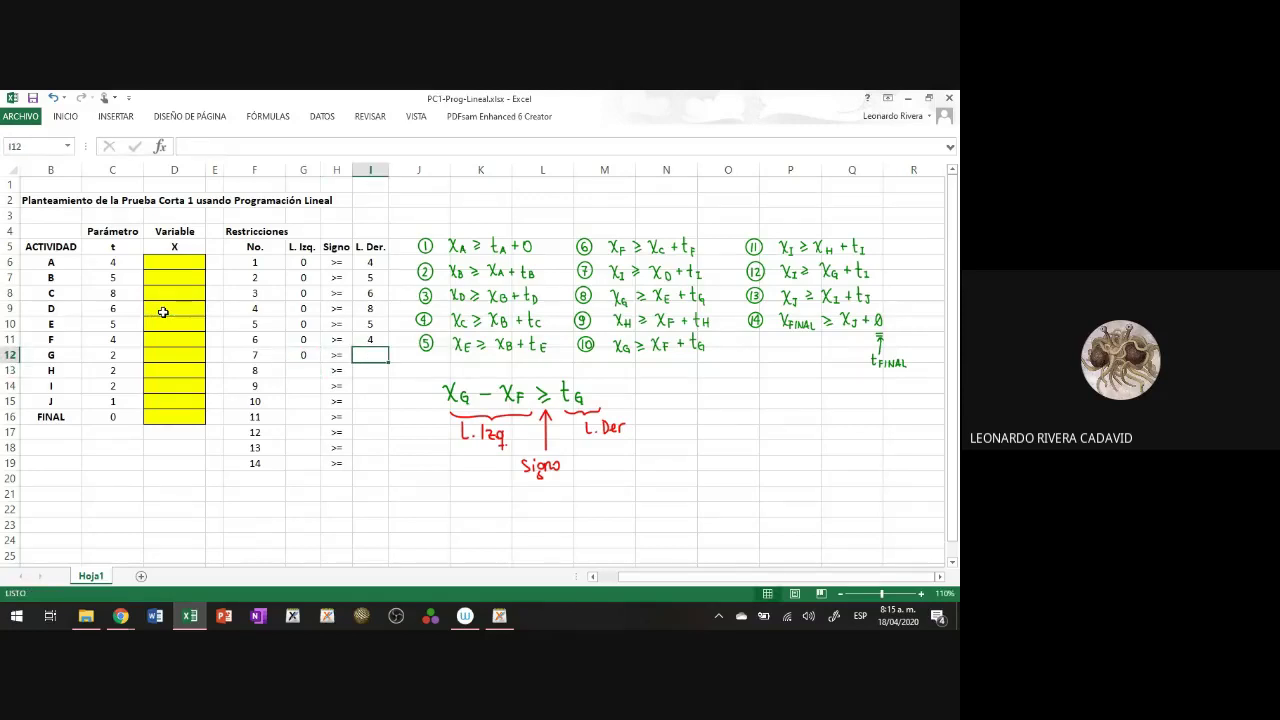
pyautogui.write('=')
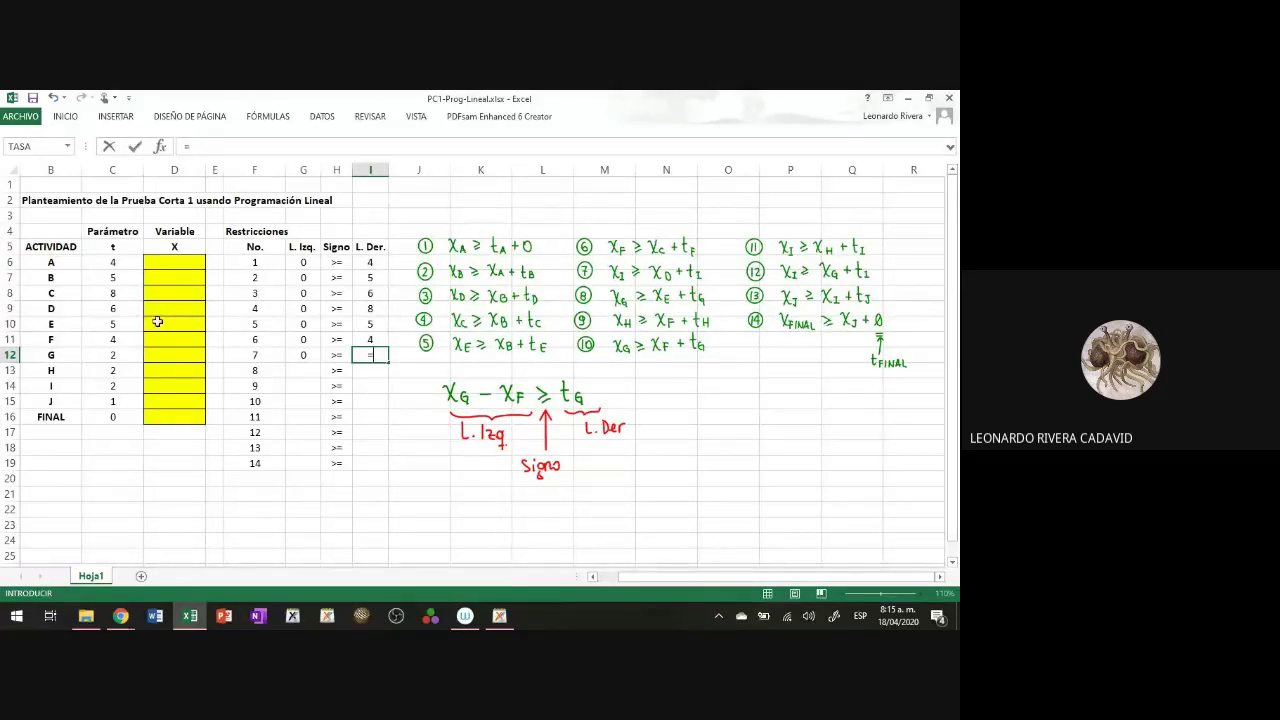
pyautogui.click(160, 385)
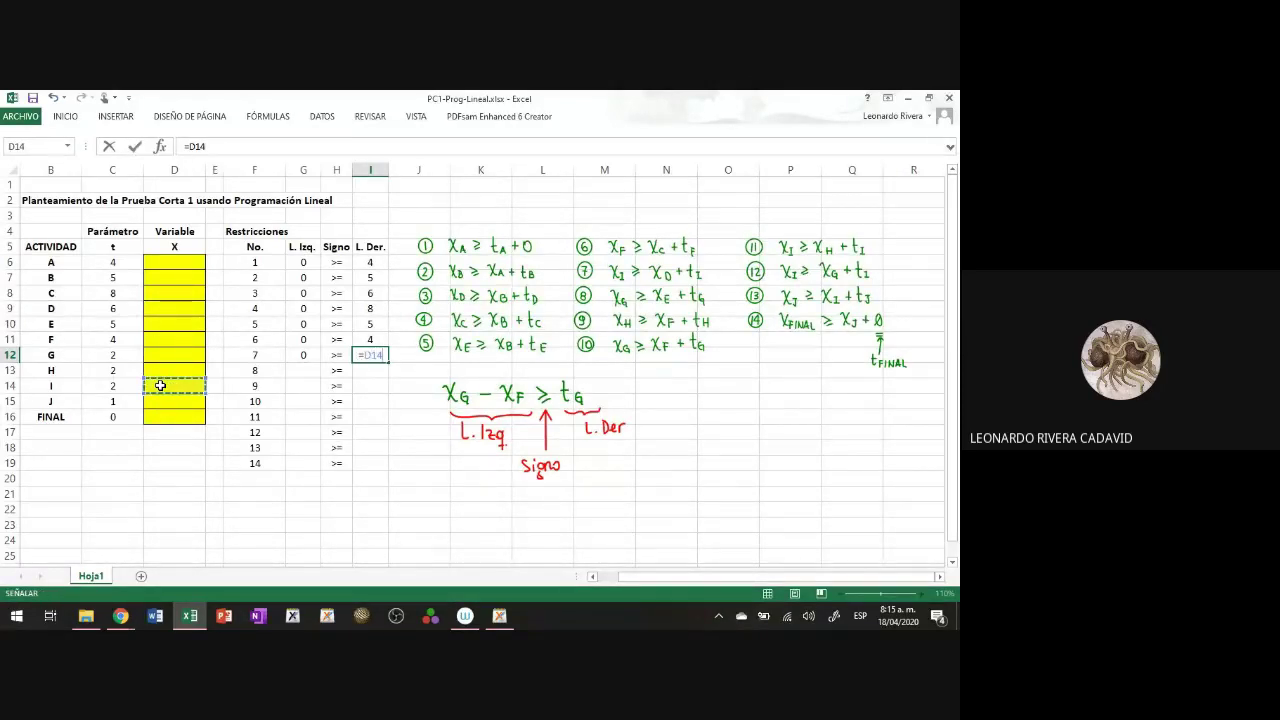
pyautogui.press('Return')
# Step: Trace the precedents of G12 to check the variables in constraint 7's L. Izq. expression, and remove the tracer arrows
pyautogui.press('Left')
pyautogui.press('Left')
pyautogui.press('Up')
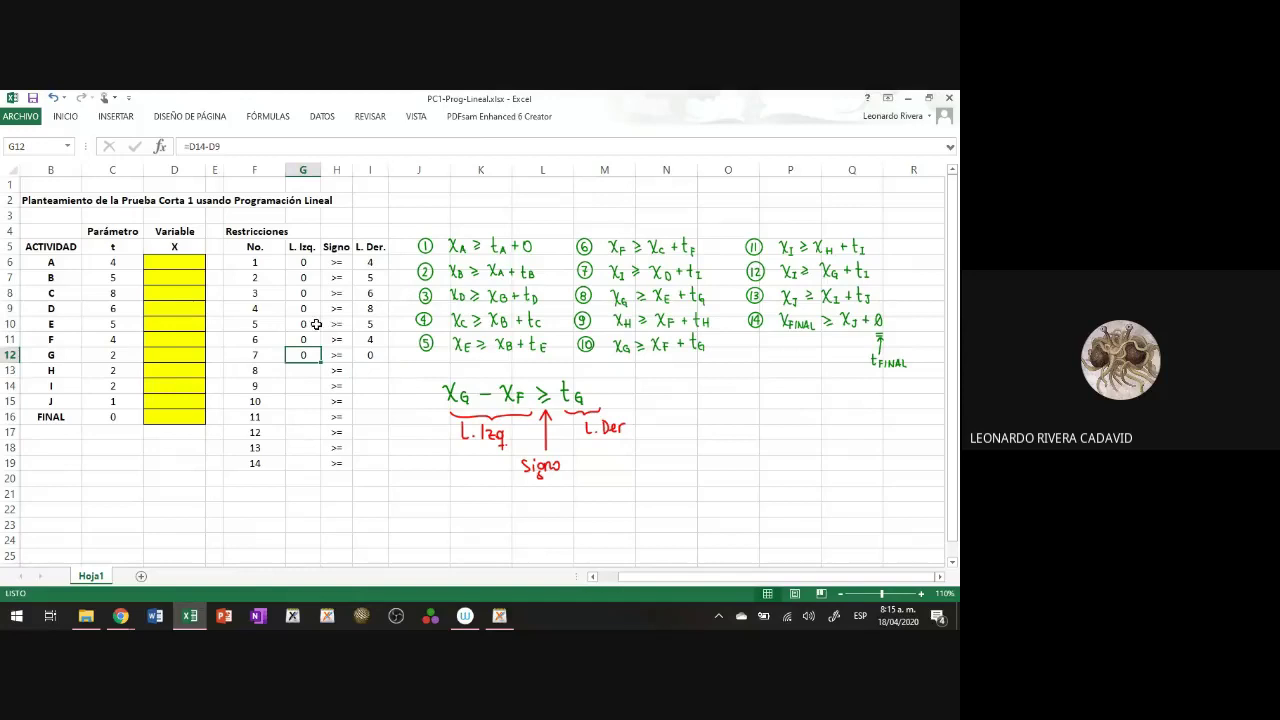
pyautogui.click(268, 116)
pyautogui.click(555, 135)
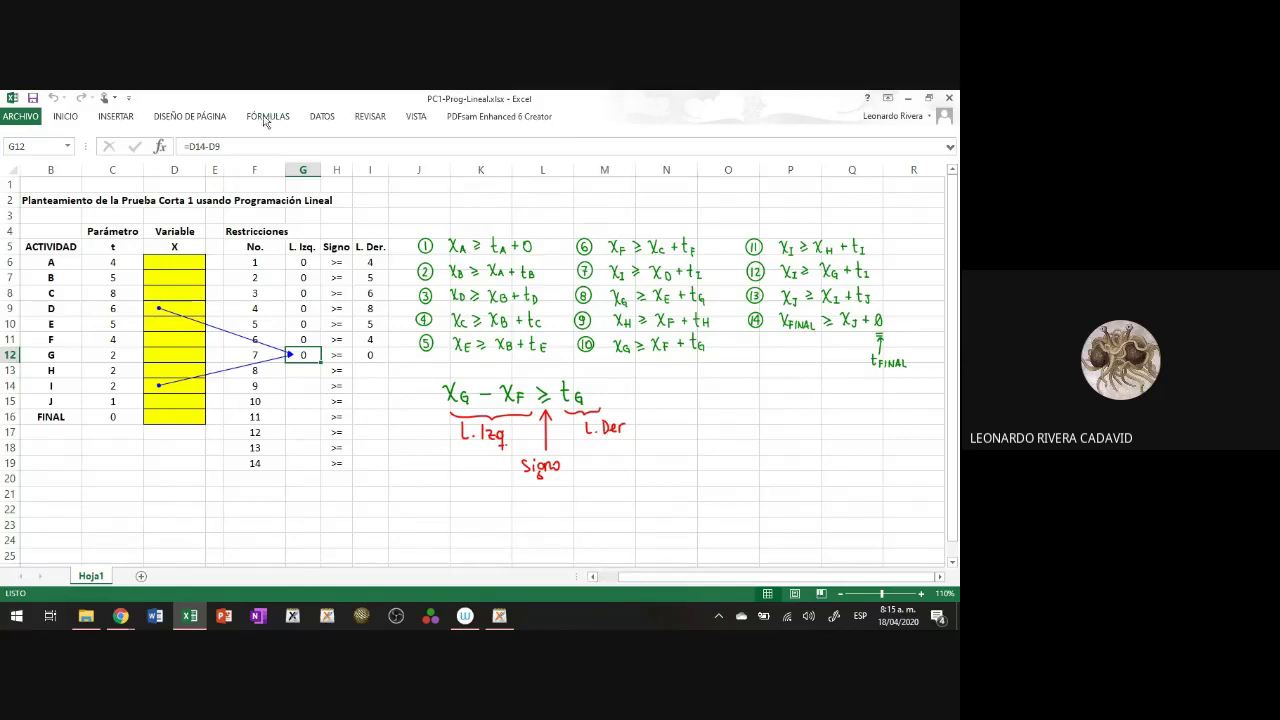
pyautogui.click(268, 116)
pyautogui.click(530, 168)
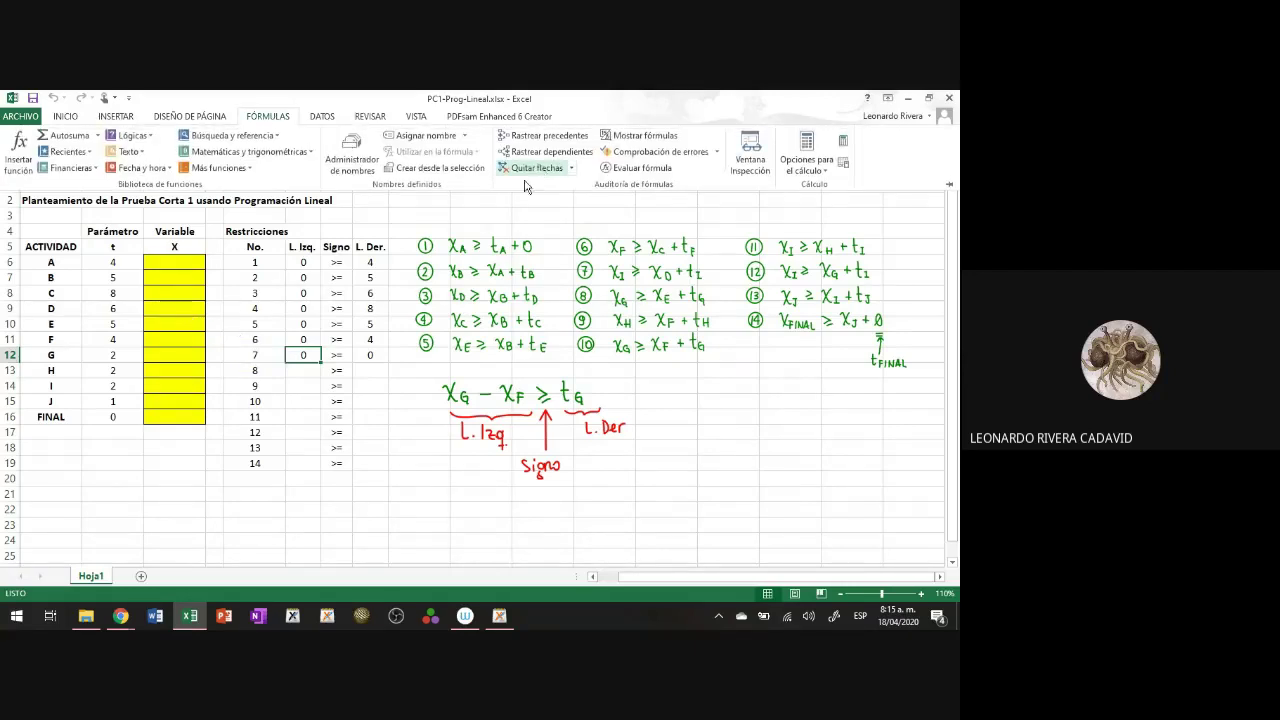
# Step: Enter =D12-D10 in G13 as the L. Izq. expression of constraint 8
pyautogui.click(306, 368)
pyautogui.write('=')
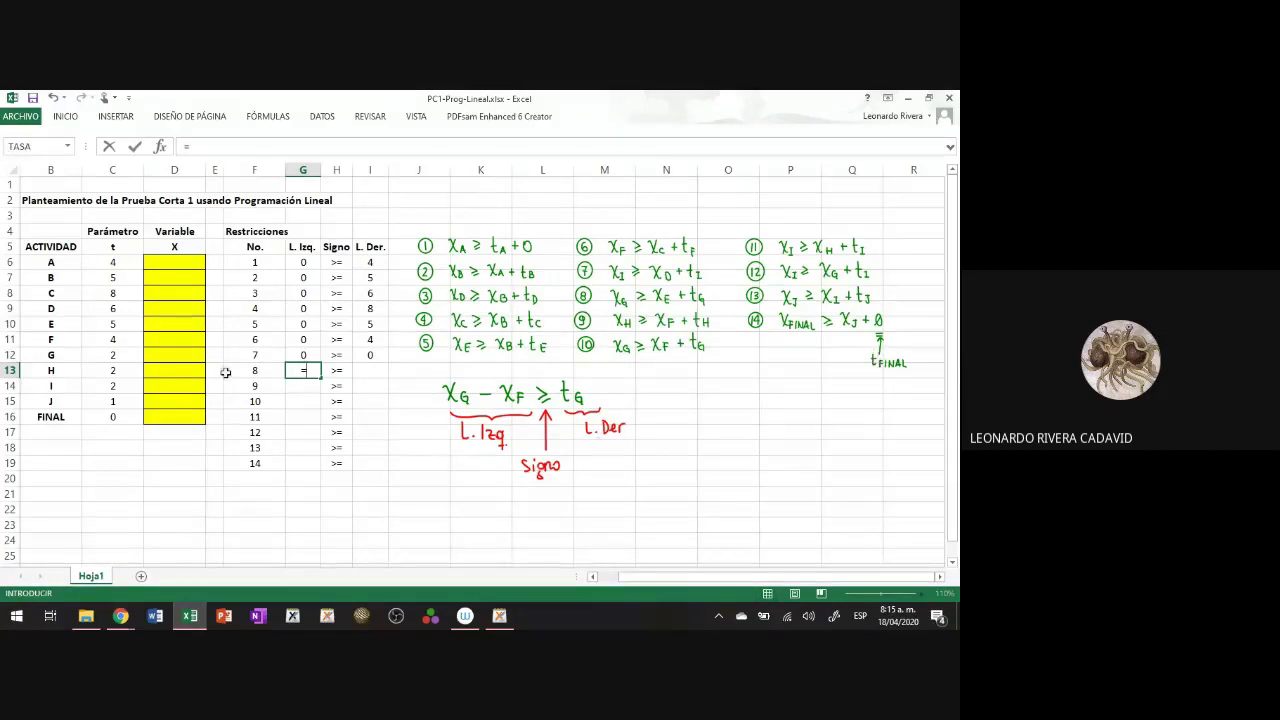
pyautogui.click(197, 353)
pyautogui.write('-')
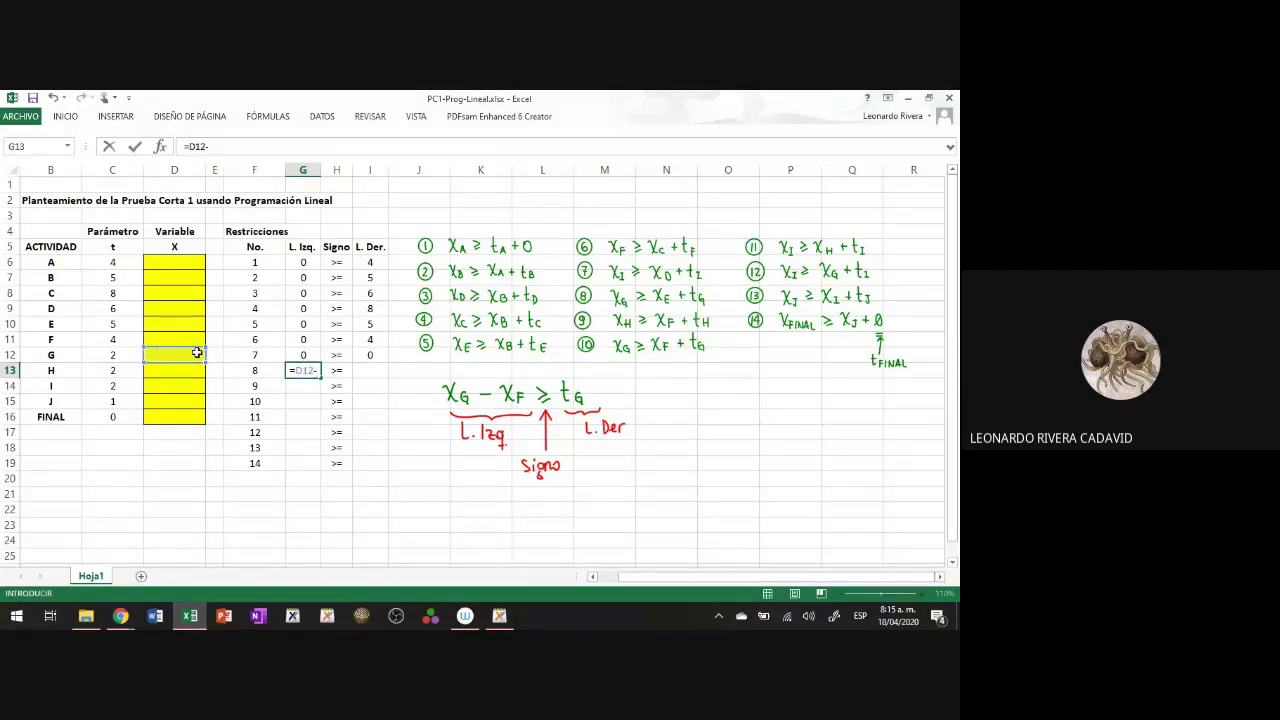
pyautogui.click(170, 326)
pyautogui.press('Return')
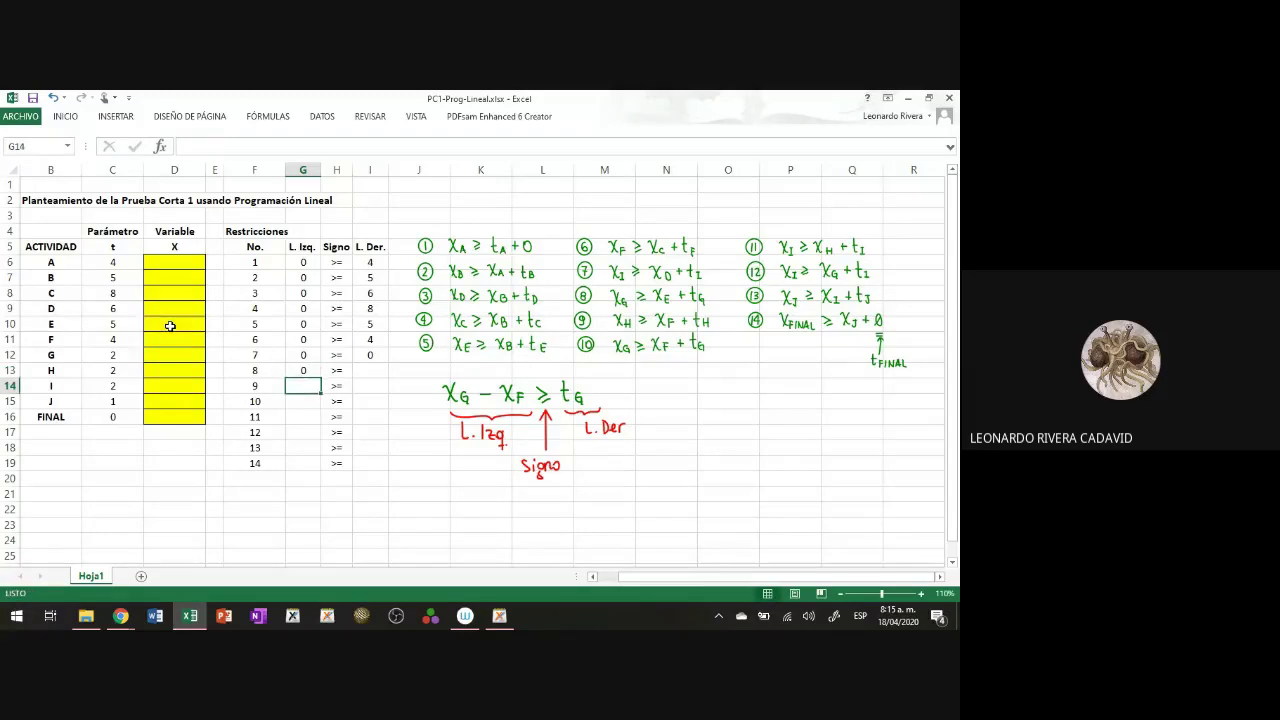
# Step: Enter =C12 in I13 as the L. Der. value of constraint 8
pyautogui.press('Up')
pyautogui.press('Right')
pyautogui.press('Right')
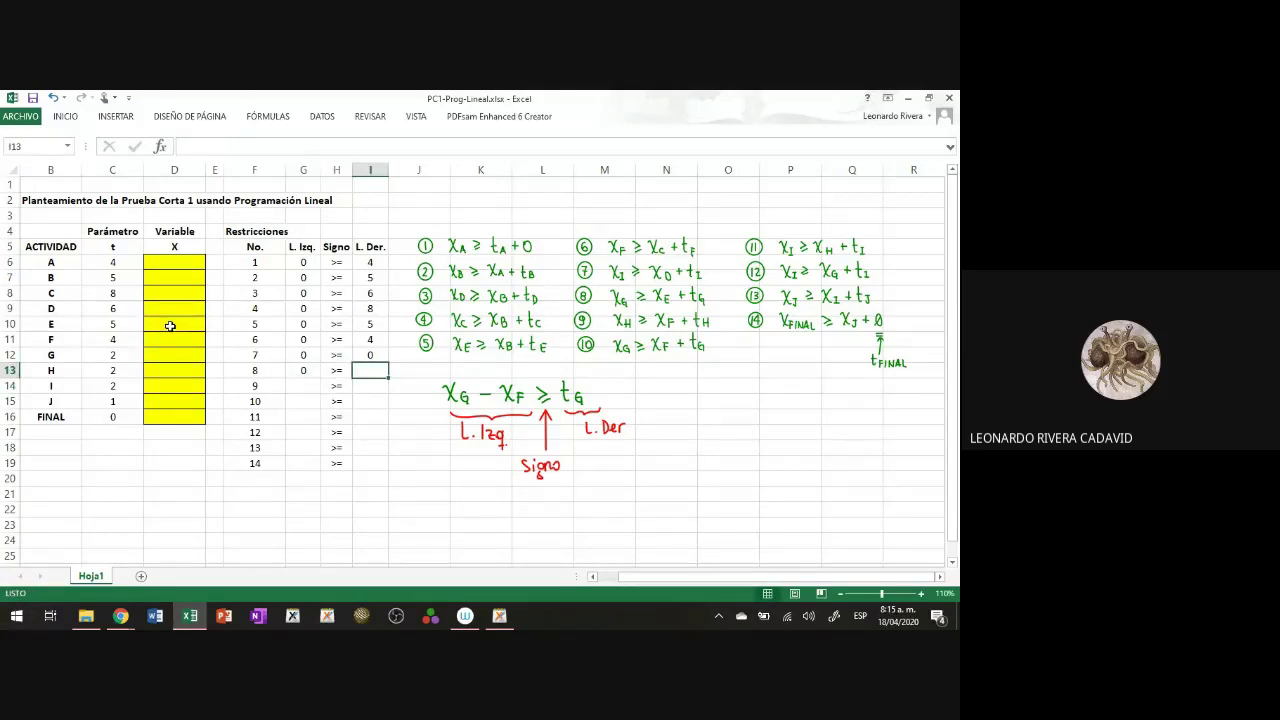
pyautogui.write('=')
pyautogui.click(118, 357)
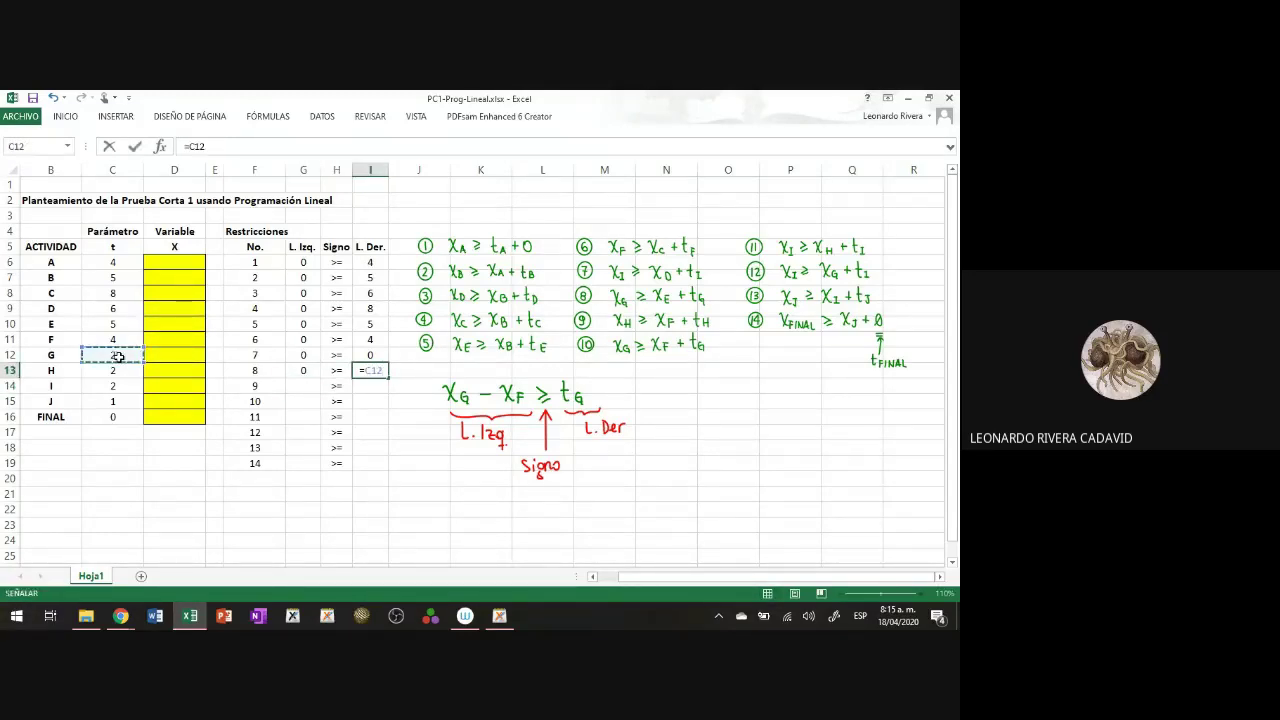
pyautogui.press('Return')
# Step: Enter =D13-D11 in G14 as the L. Izq. expression of constraint 9
pyautogui.press('Left')
pyautogui.press('Left')
pyautogui.write('=')
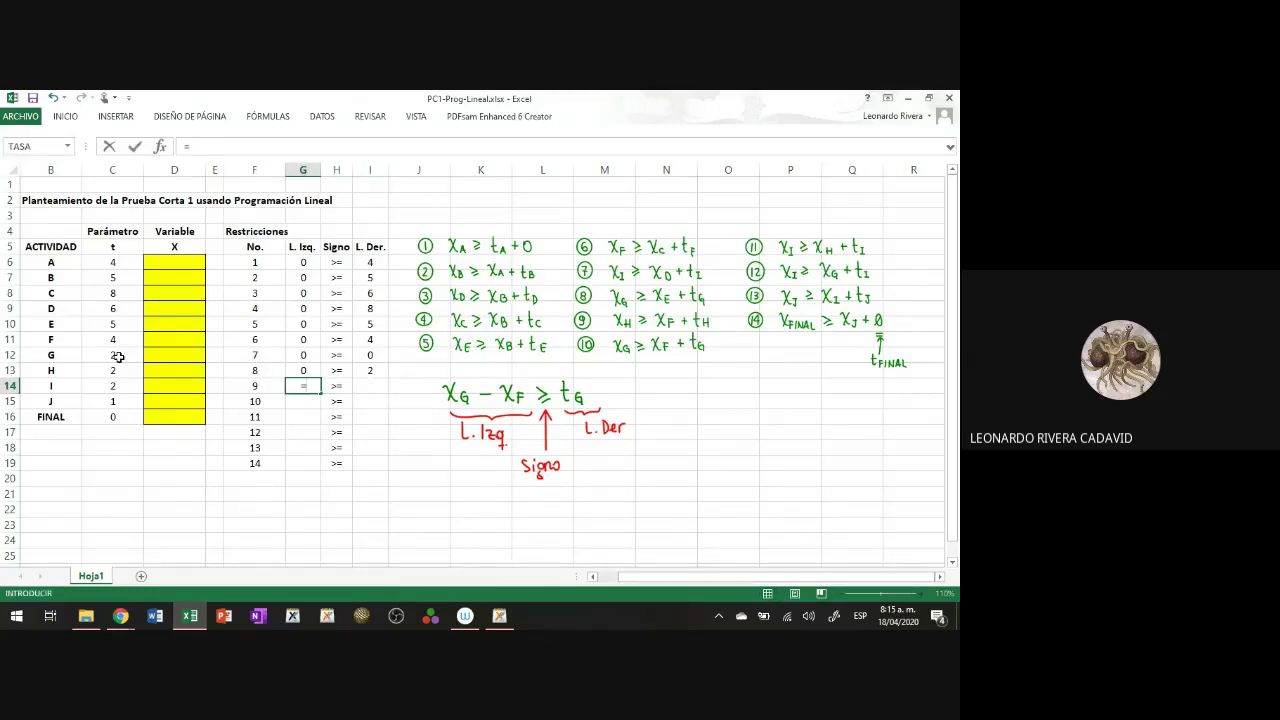
pyautogui.click(173, 370)
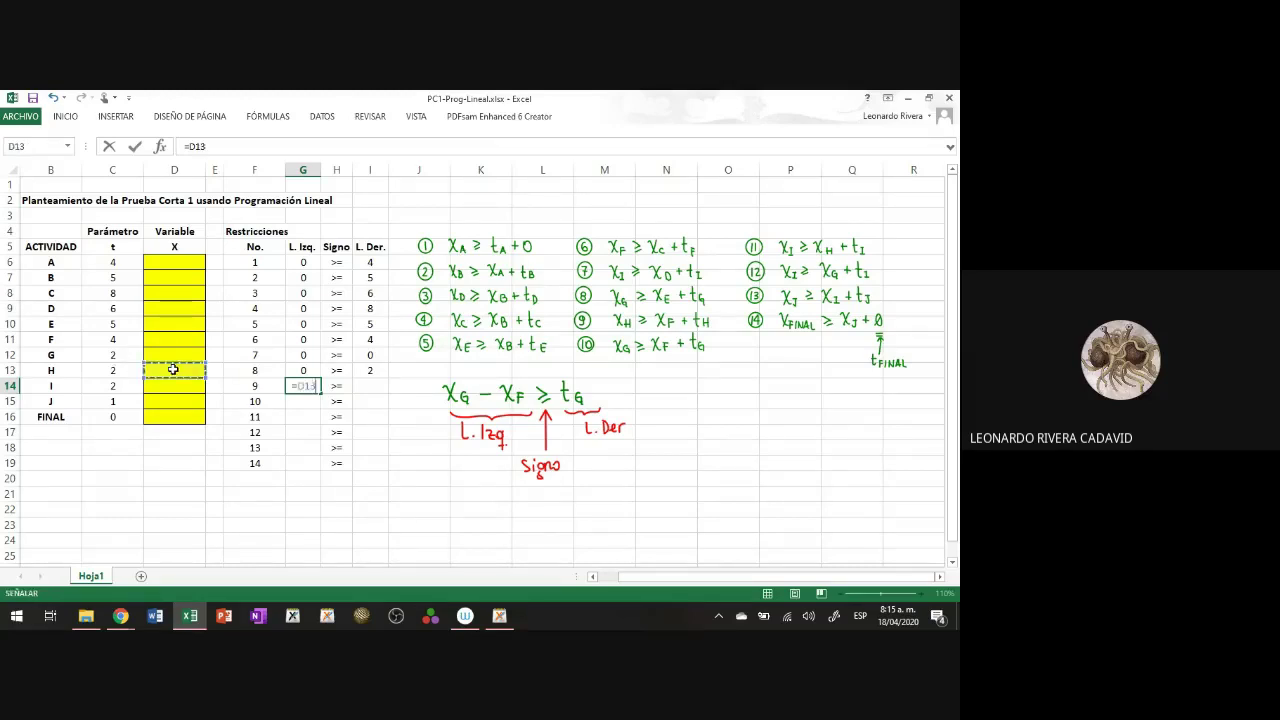
pyautogui.write('-')
pyautogui.click(169, 342)
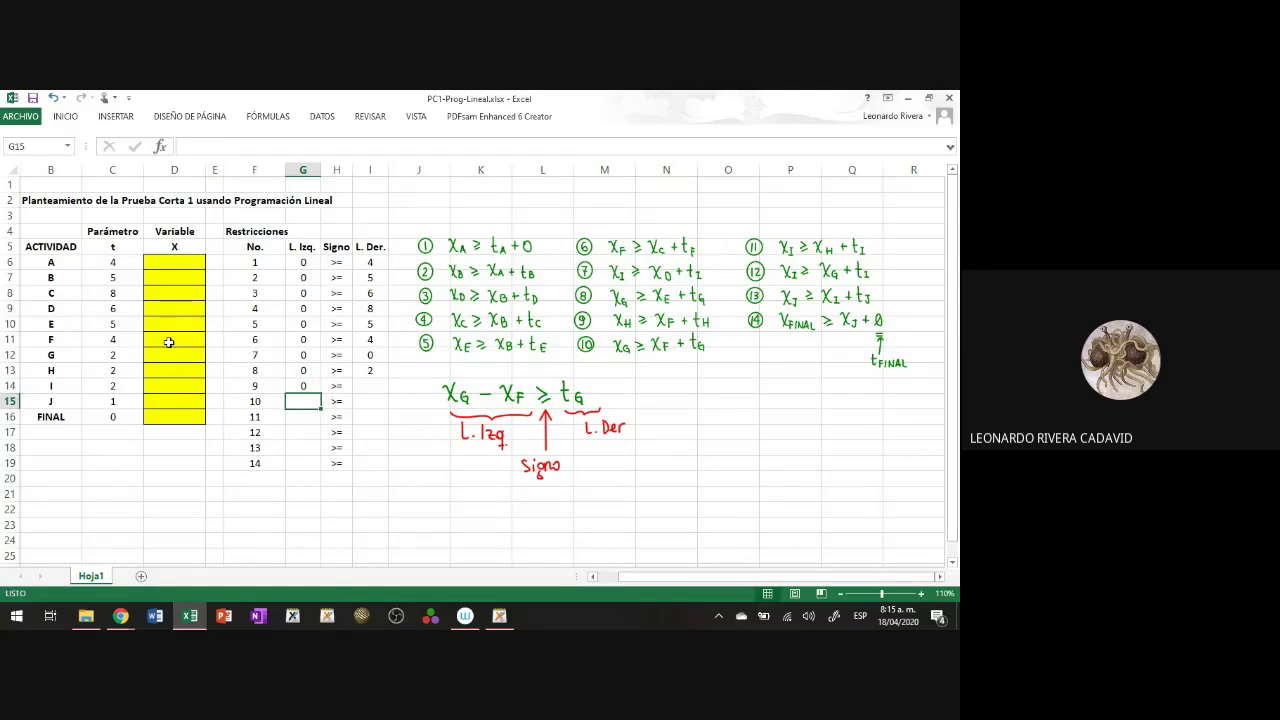
# Step: Enter =C13 in I14 as the L. Der. value of constraint 9
pyautogui.press('Up')
pyautogui.press('Right')
pyautogui.press('Right')
pyautogui.write('=')
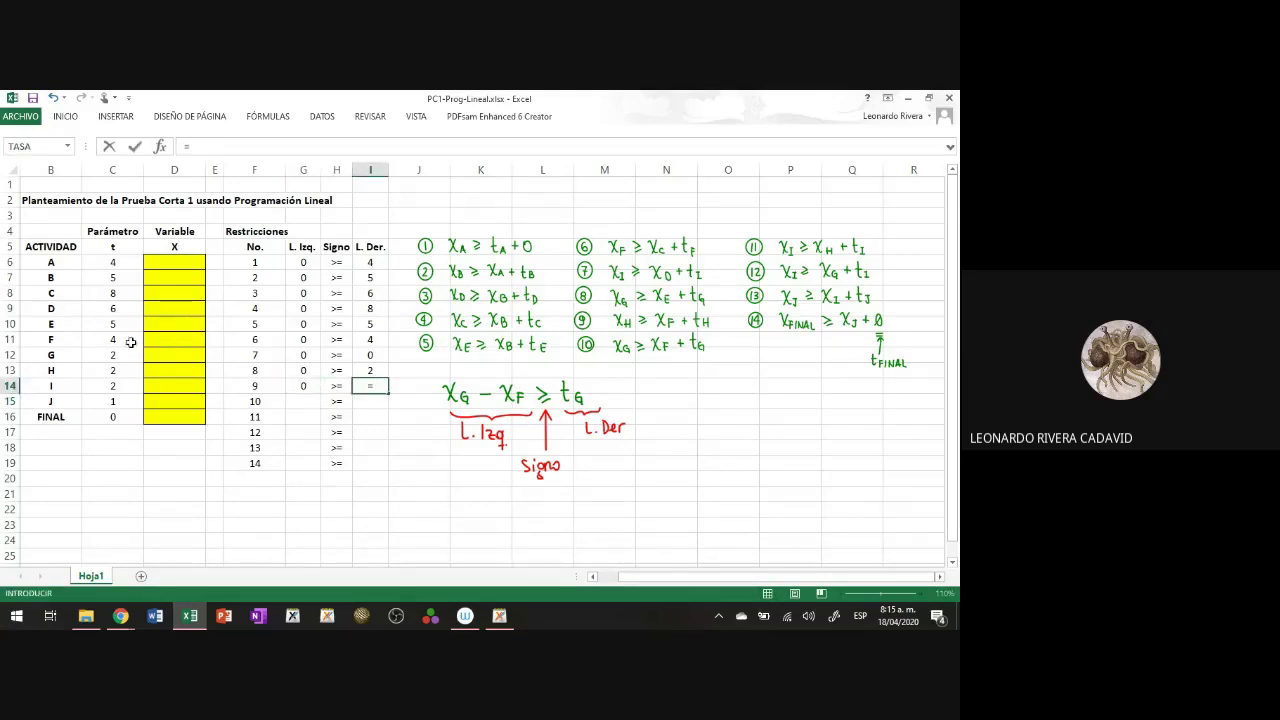
pyautogui.click(112, 369)
pyautogui.press('Return')
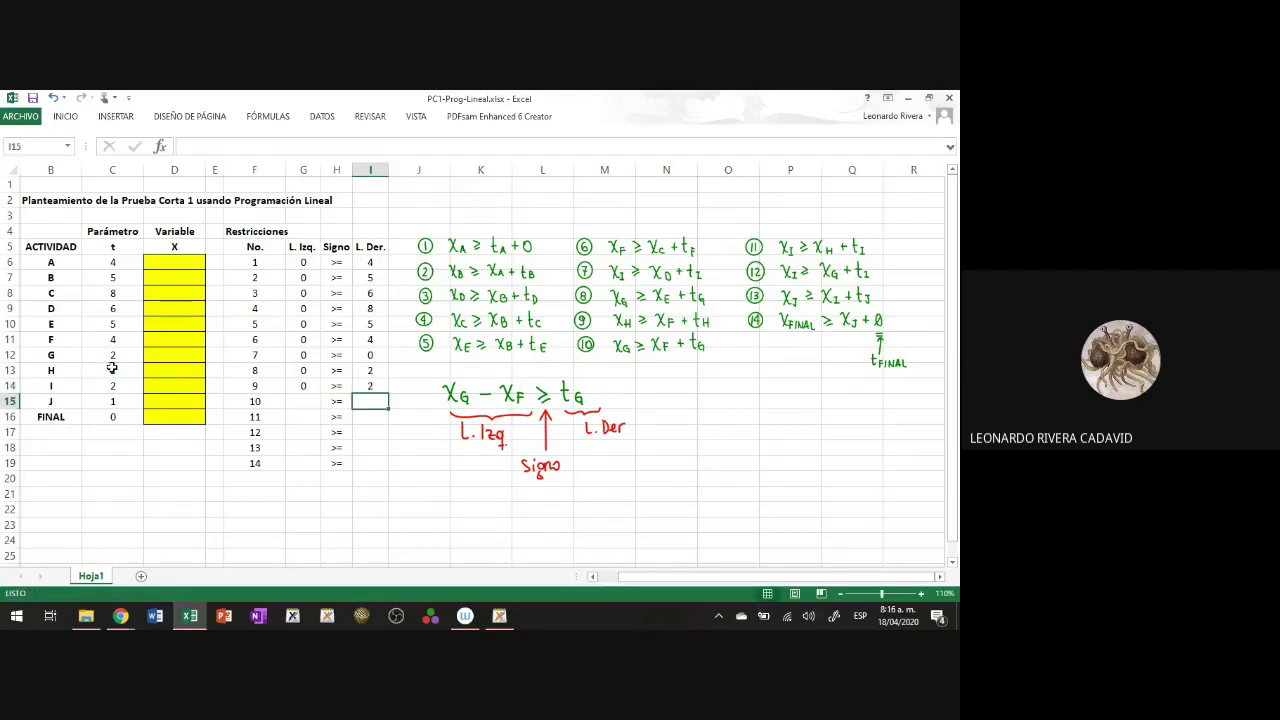
# Step: Enter =D12-D11 in G15 as the L. Izq. expression of constraint 10
pyautogui.press('Left')
pyautogui.press('Left')
pyautogui.write('=')
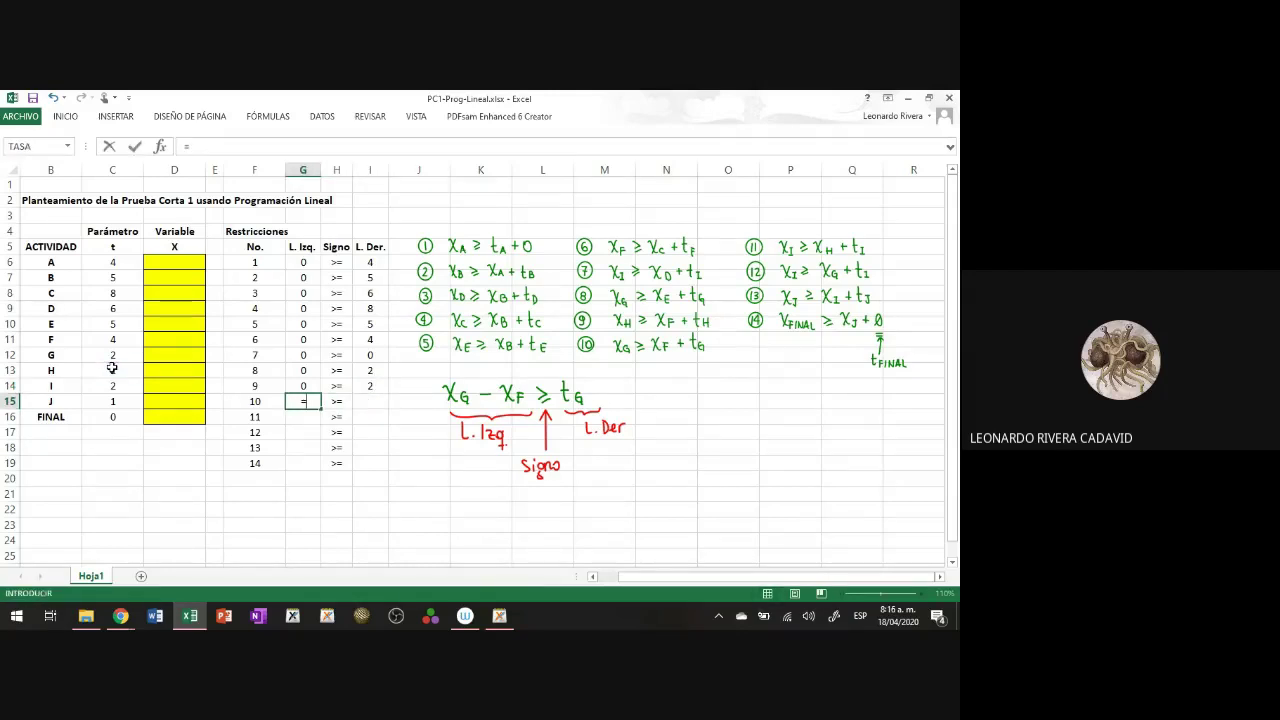
pyautogui.click(152, 358)
pyautogui.write('-')
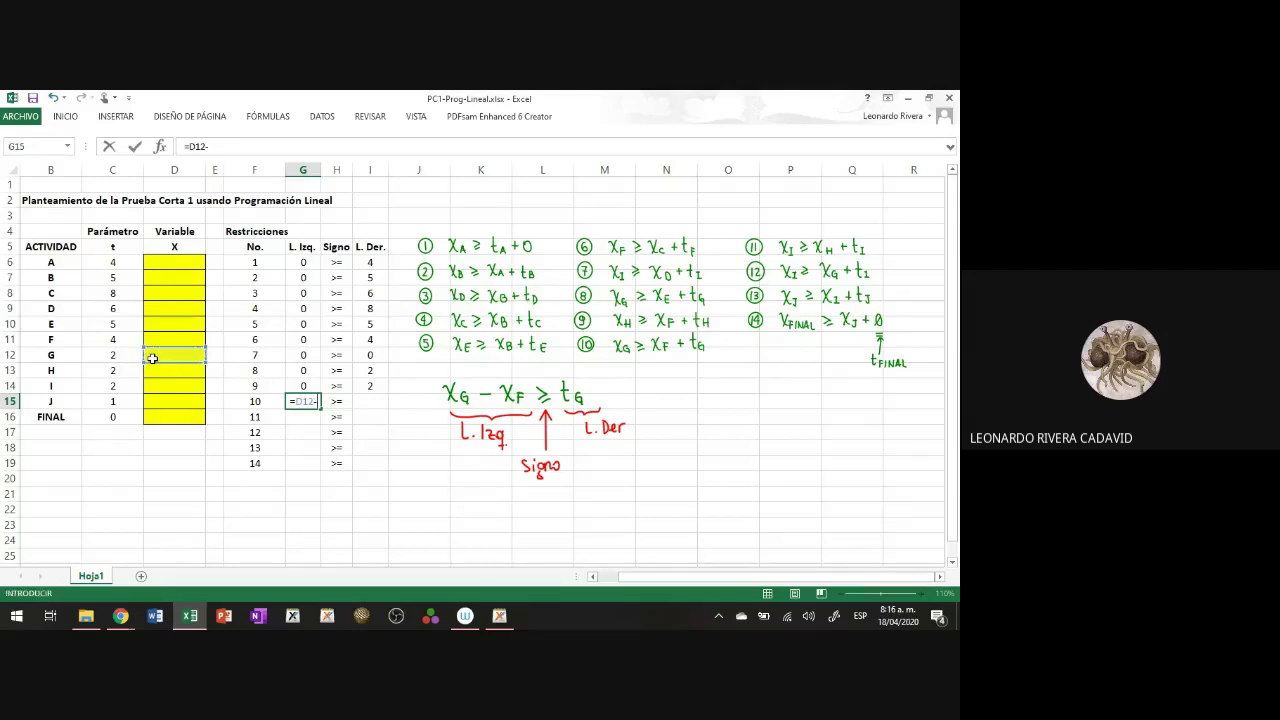
pyautogui.click(176, 342)
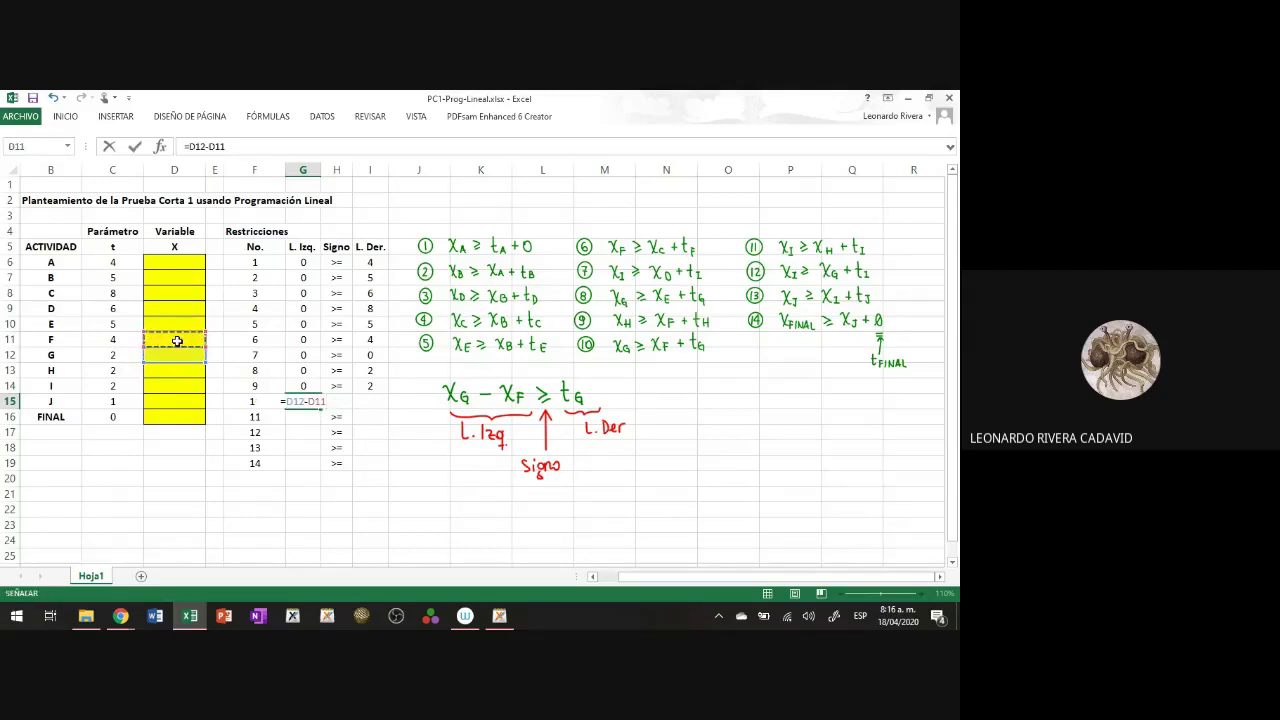
pyautogui.press('Return')
# Step: Enter =C12 in I15 as the L. Der. value of constraint 10
pyautogui.press('Up')
pyautogui.press('Right')
pyautogui.press('Right')
pyautogui.write('=')
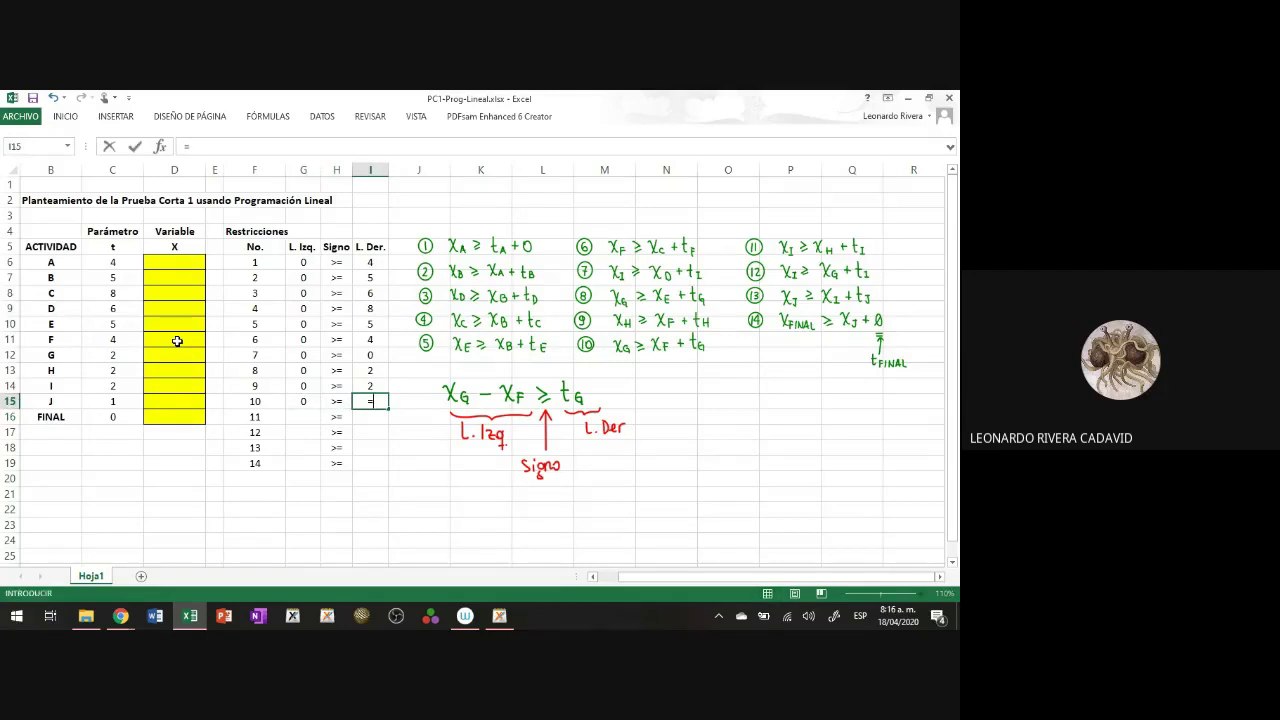
pyautogui.click(120, 358)
pyautogui.press('Return')
# Step: Enter =D14-D13 in G16 as the L. Izq. expression of constraint 11
pyautogui.press('Left')
pyautogui.press('Left')
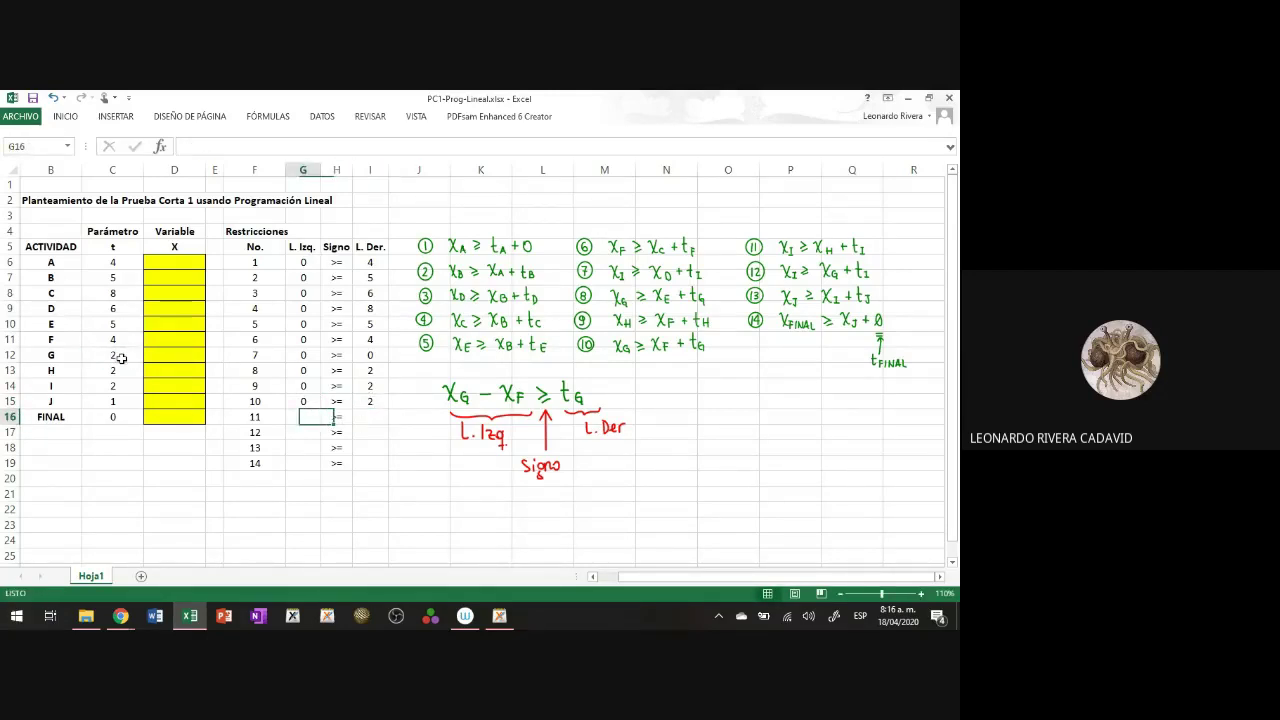
pyautogui.write('=')
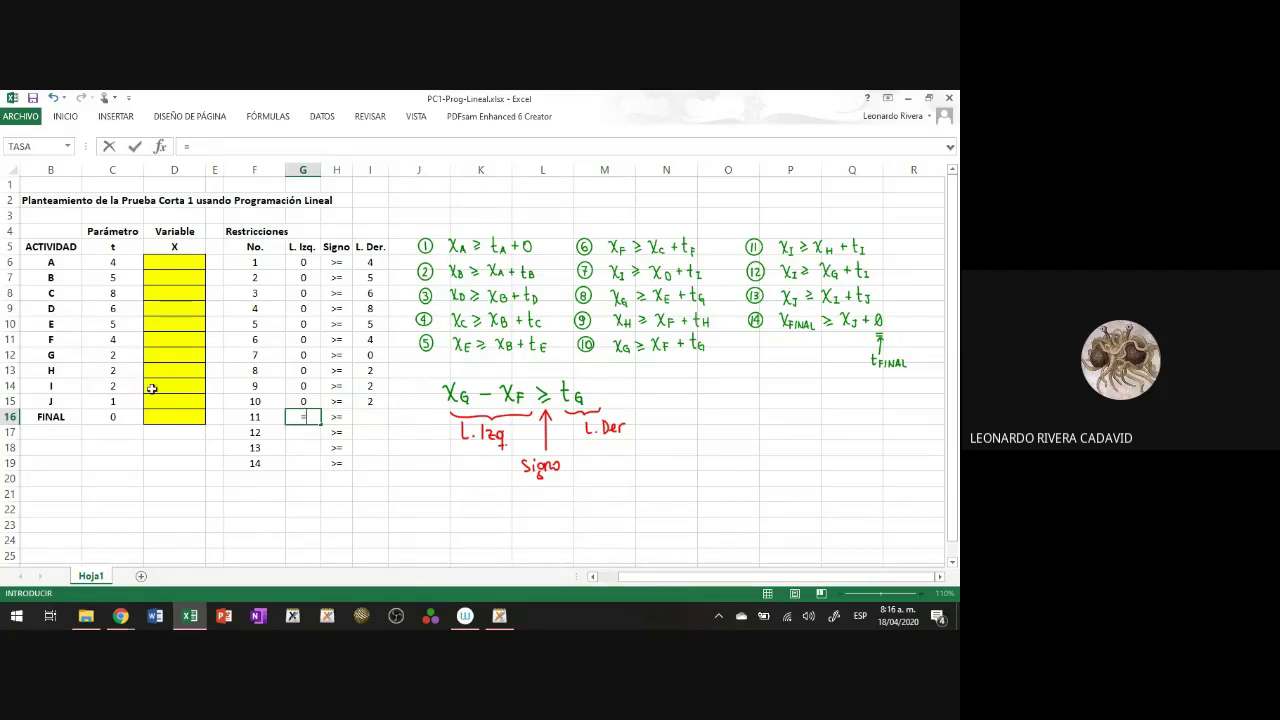
pyautogui.click(151, 388)
pyautogui.write('-')
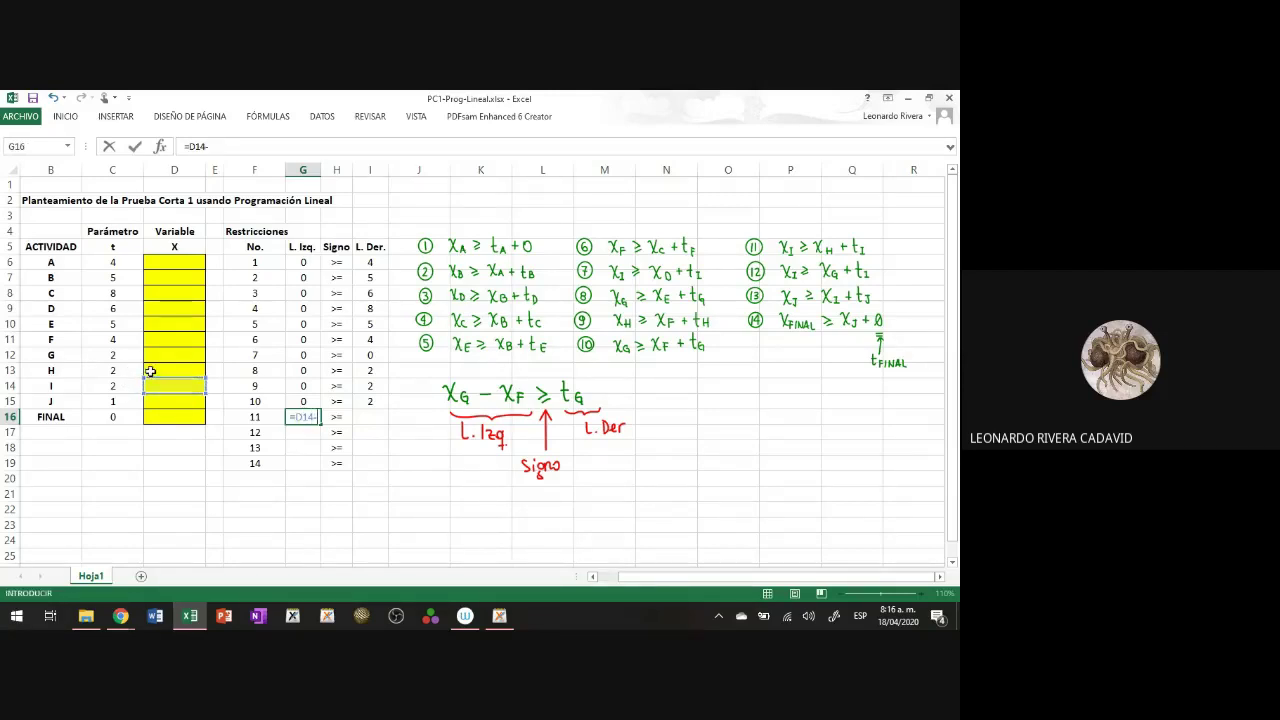
pyautogui.click(150, 371)
pyautogui.press('Return')
# Step: Enter =C14 in I16 as the L. Der. value of constraint 11
pyautogui.press('Up')
pyautogui.press('Right')
pyautogui.press('Right')
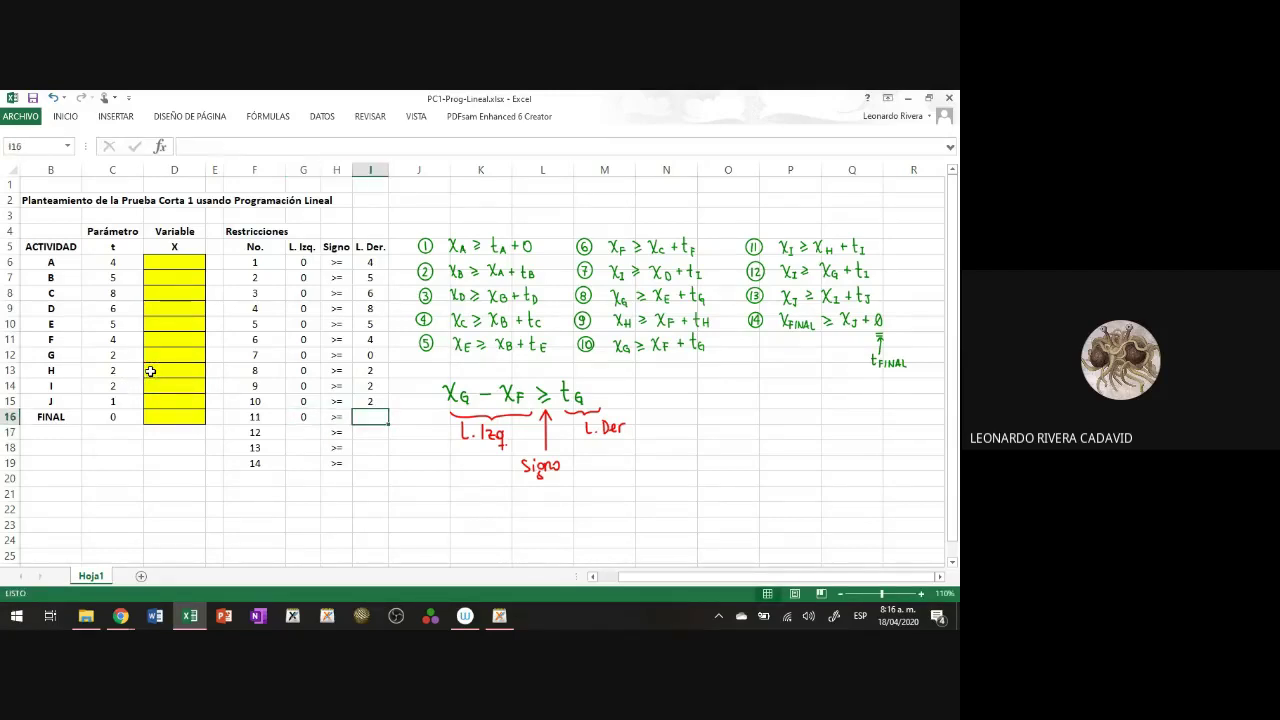
pyautogui.write('=')
pyautogui.click(124, 384)
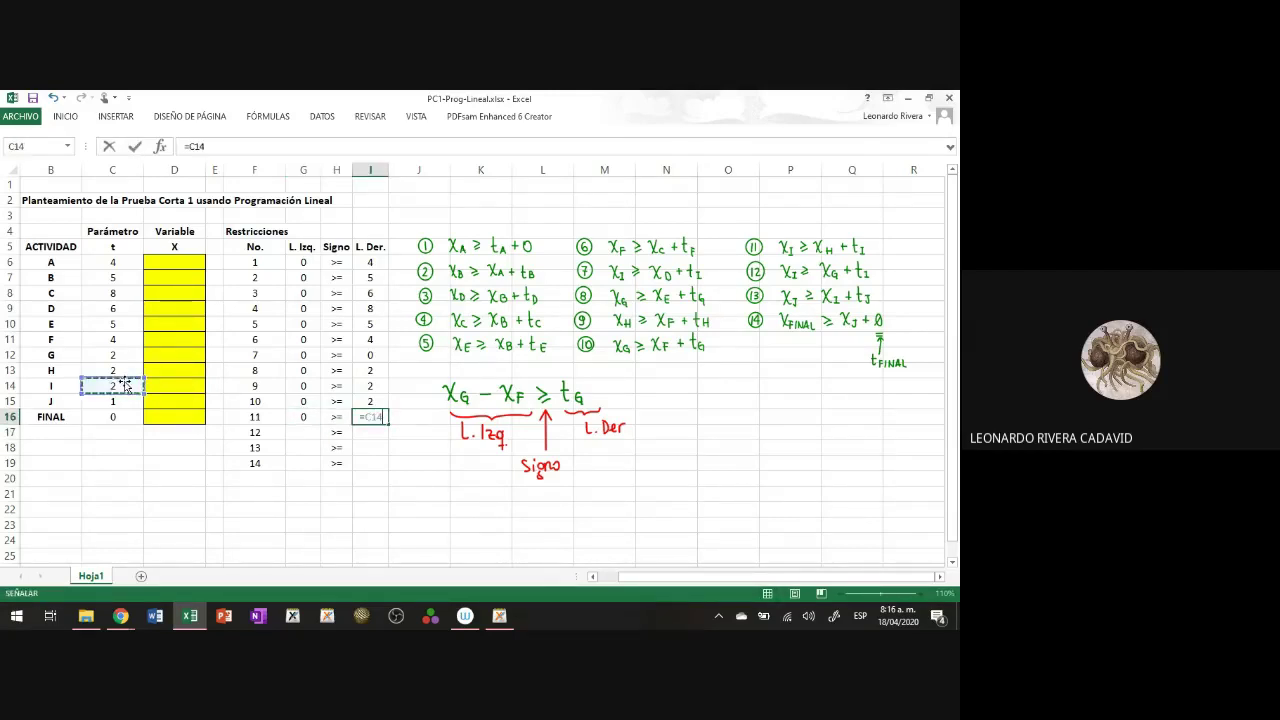
pyautogui.press('Return')
# Step: Enter =D14-D12 in G17 as the L. Izq. expression of constraint 12
pyautogui.press('Left')
pyautogui.press('Left')
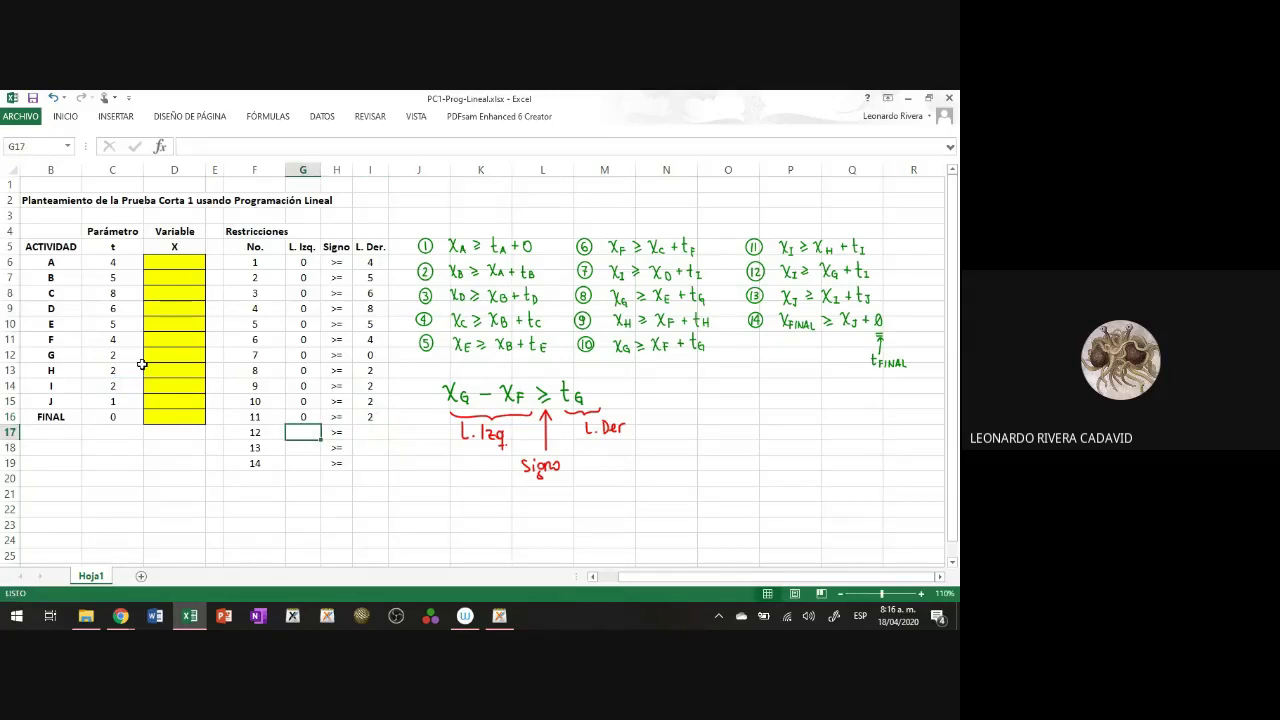
pyautogui.write('=')
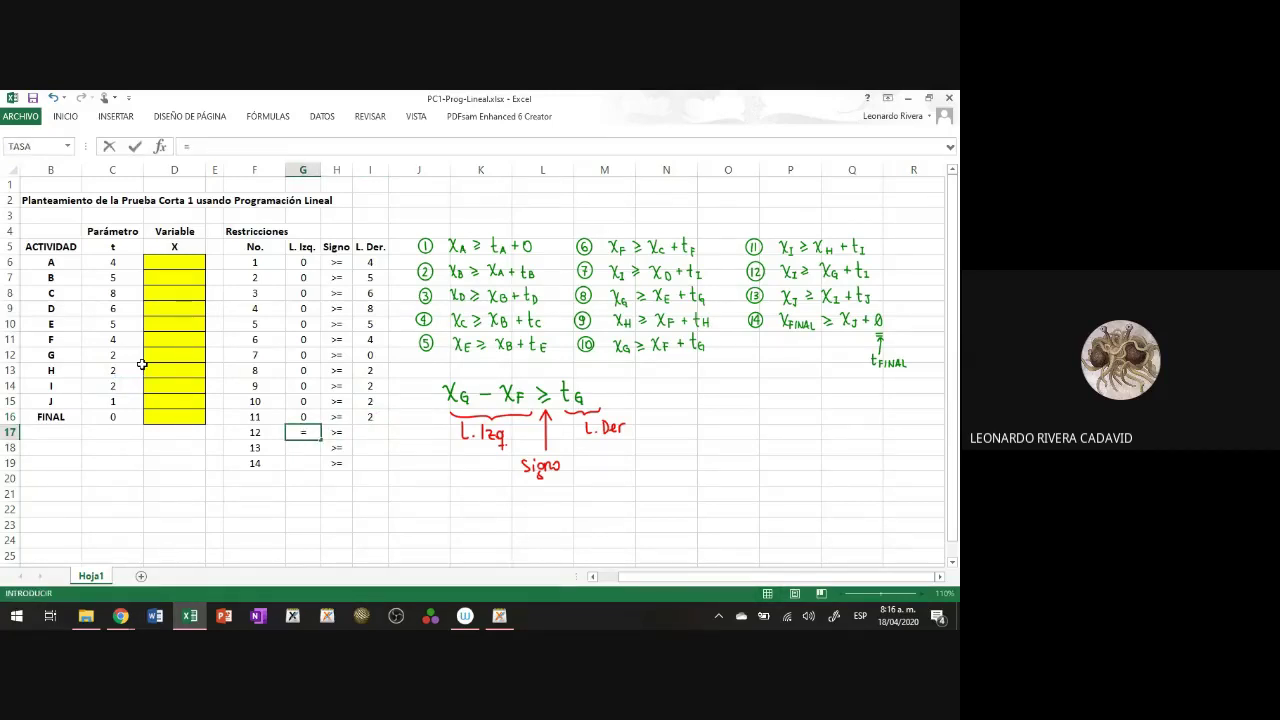
pyautogui.click(166, 391)
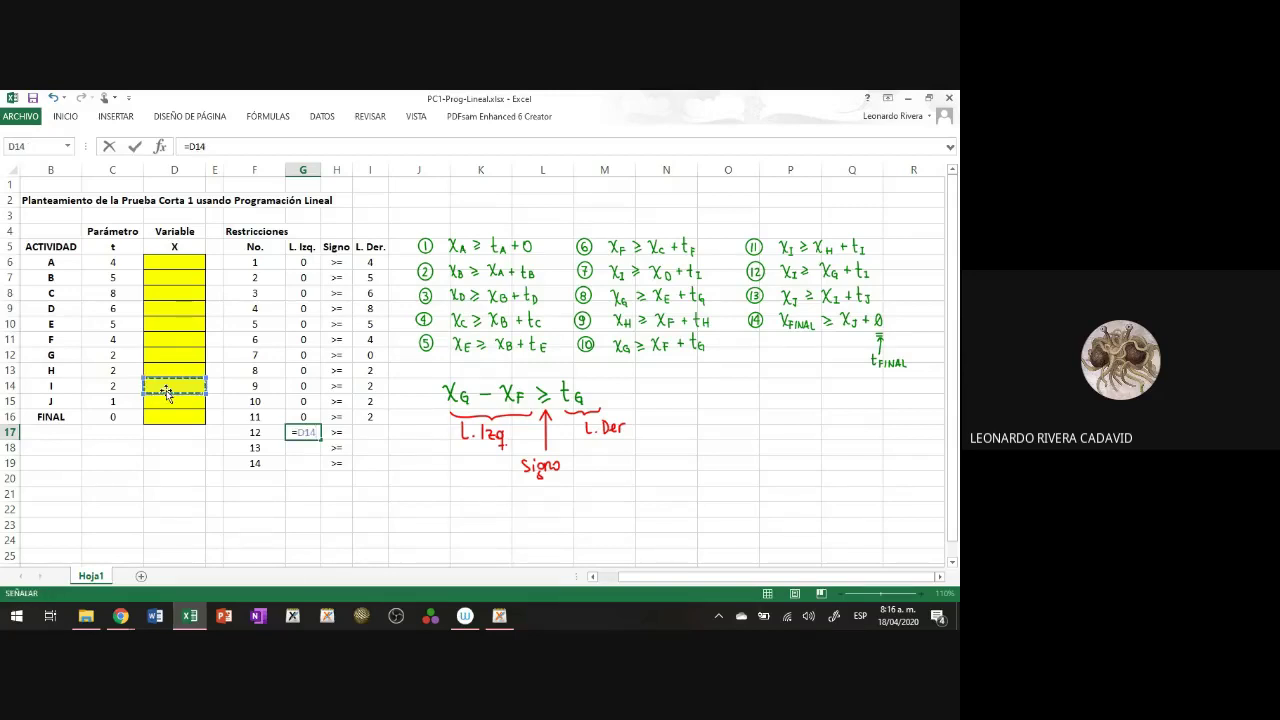
pyautogui.write('-')
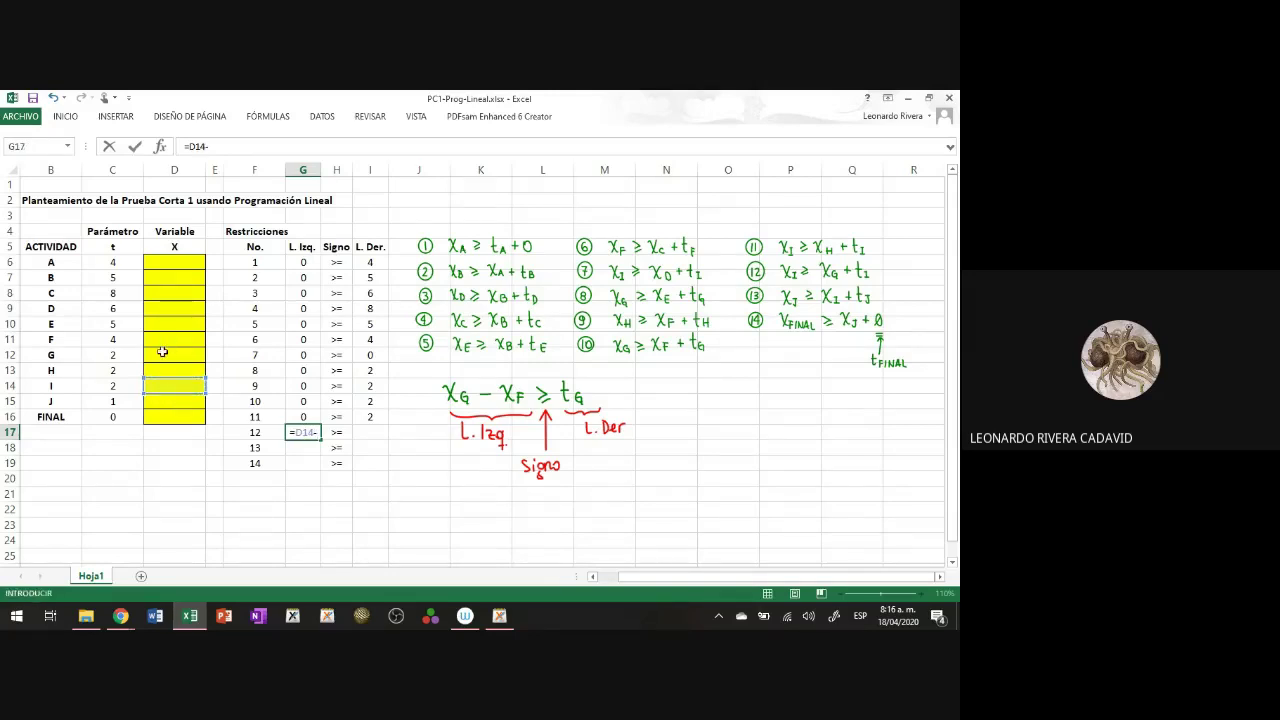
pyautogui.click(161, 356)
pyautogui.press('Return')
# Step: Enter =D14 in I17 as the L. Der. value of constraint 12
pyautogui.press('Up')
pyautogui.press('Right')
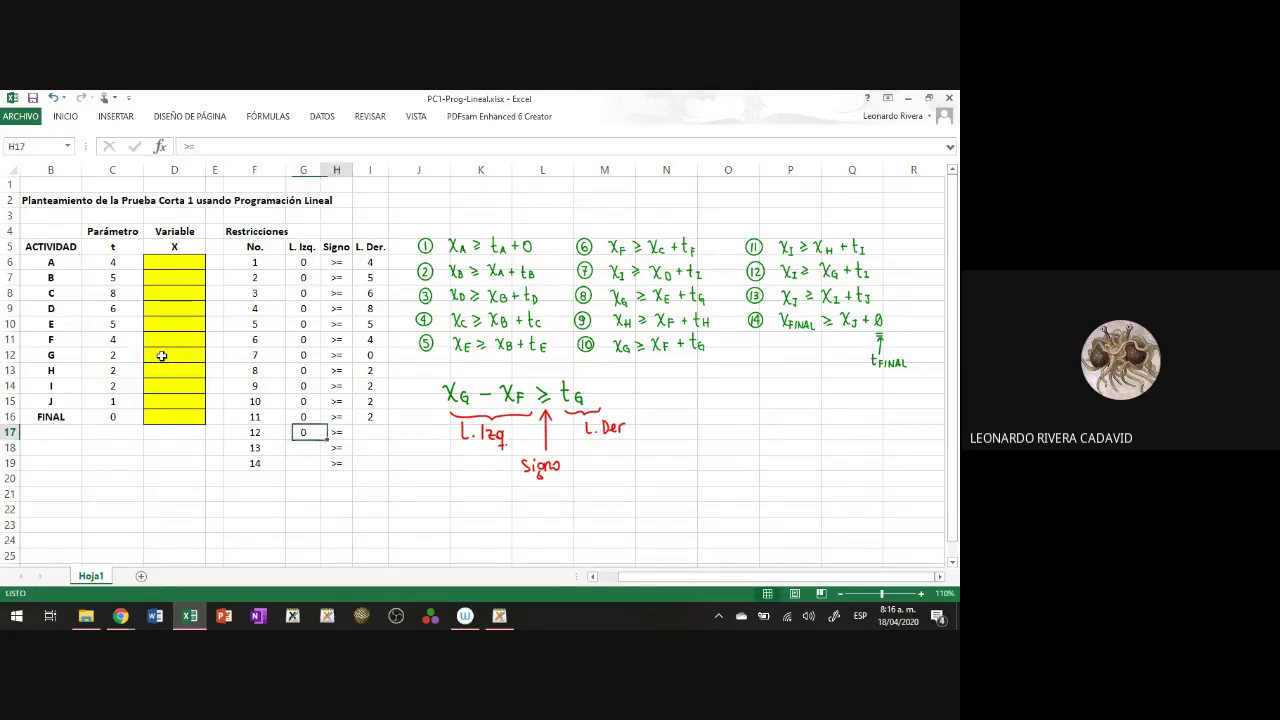
pyautogui.press('Right')
pyautogui.write('=')
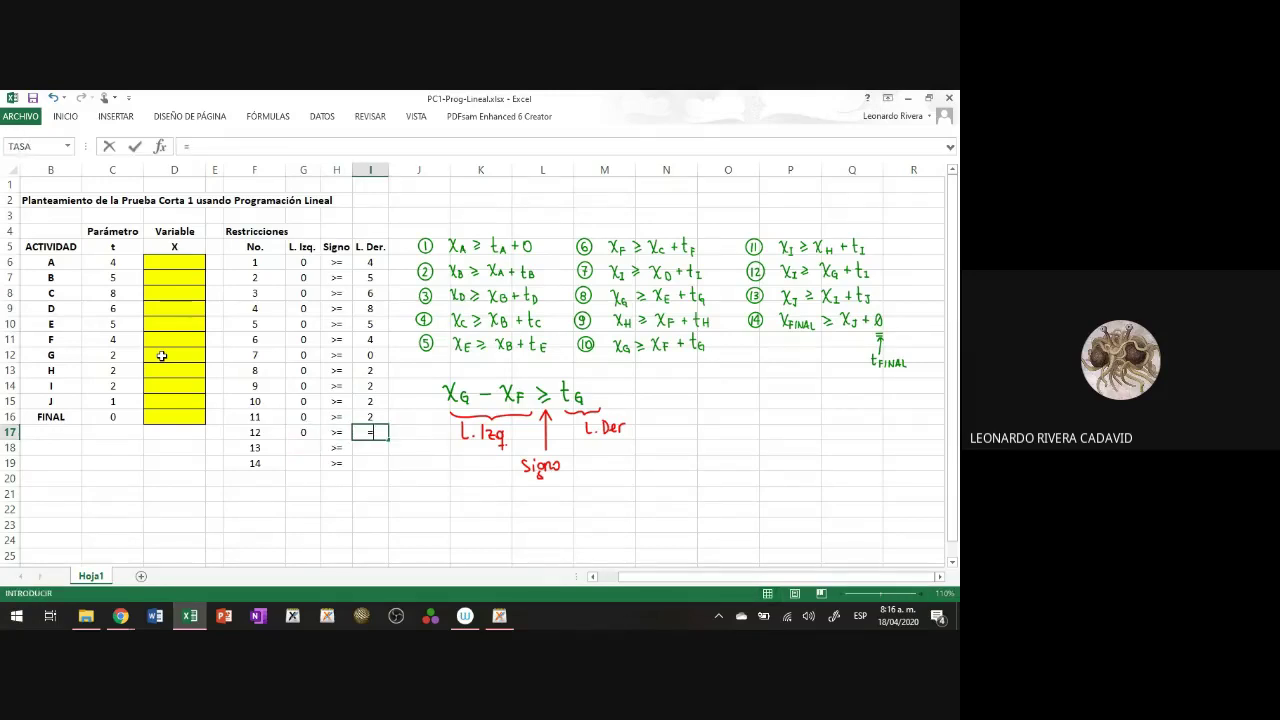
pyautogui.click(169, 386)
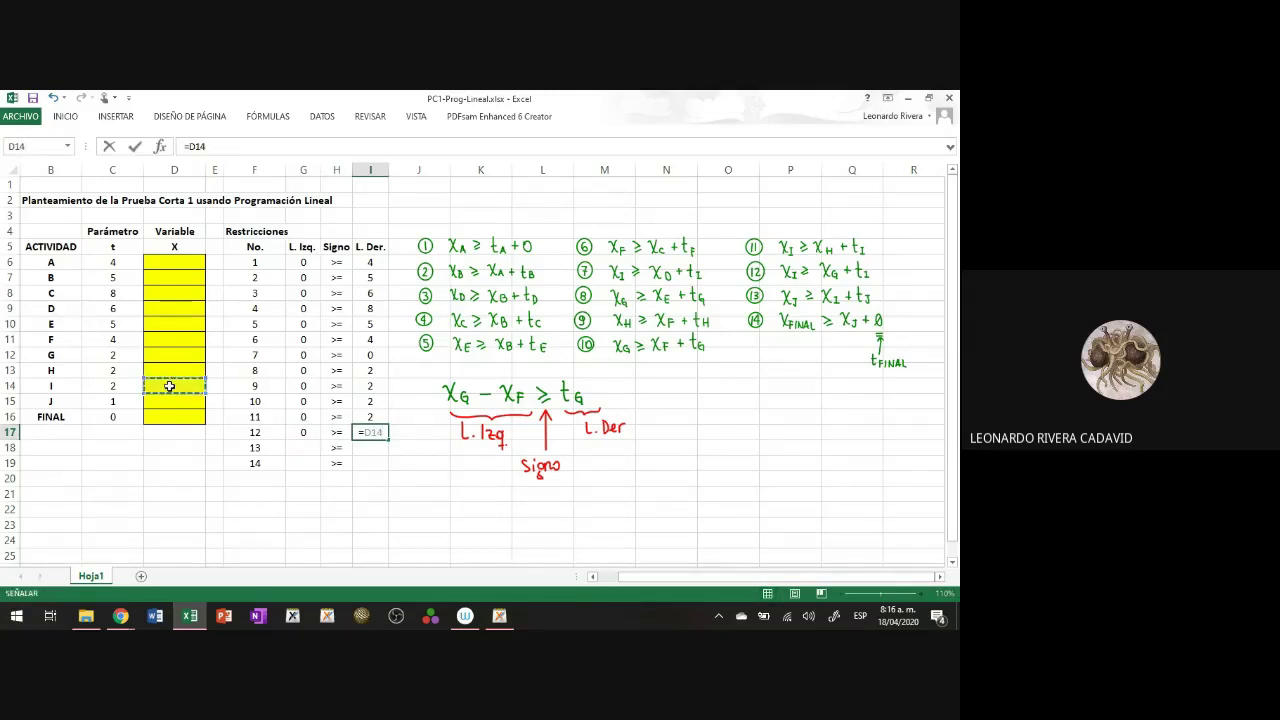
pyautogui.press('Return')
# Step: Enter =D15-D14 in G18 as the L. Izq. expression of constraint 13
pyautogui.press('Left')
pyautogui.press('Left')
pyautogui.write('=')
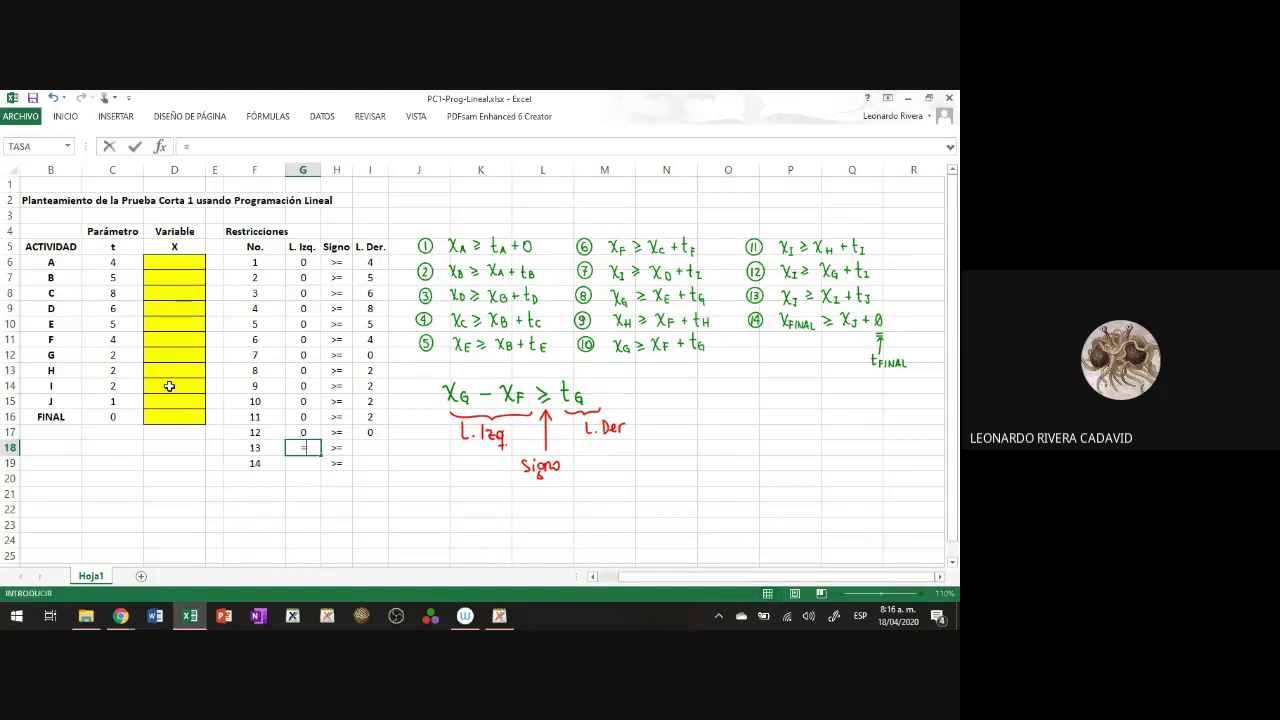
pyautogui.click(154, 398)
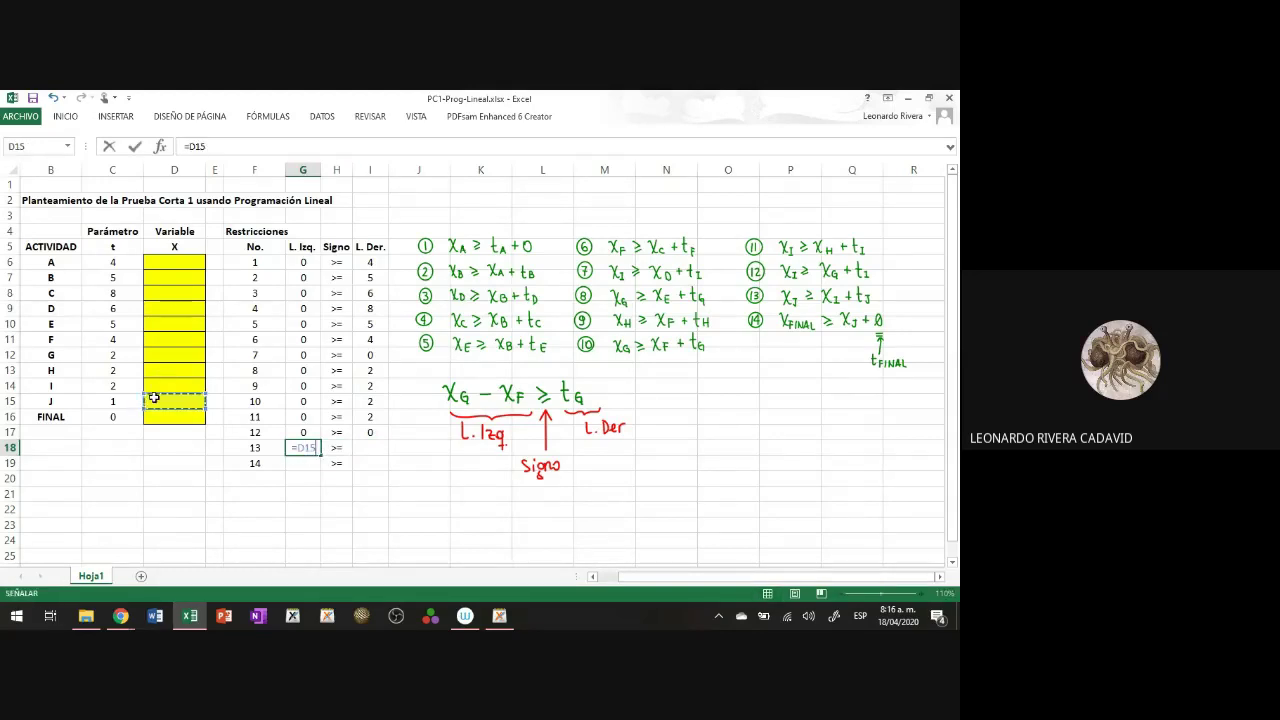
pyautogui.write('-')
pyautogui.click(167, 383)
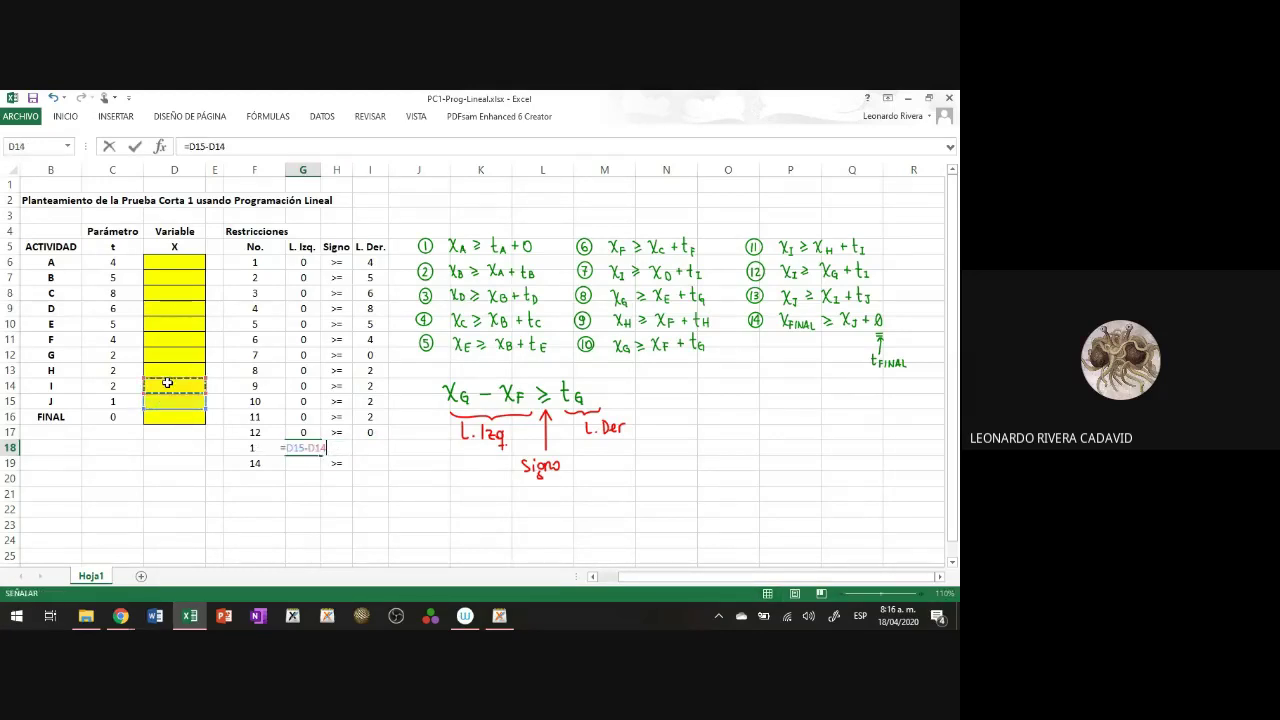
pyautogui.press('Return')
# Step: Enter =C15 in I18 as the L. Der. value of constraint 13
pyautogui.press('Up')
pyautogui.press('Right')
pyautogui.press('Right')
pyautogui.write('=')
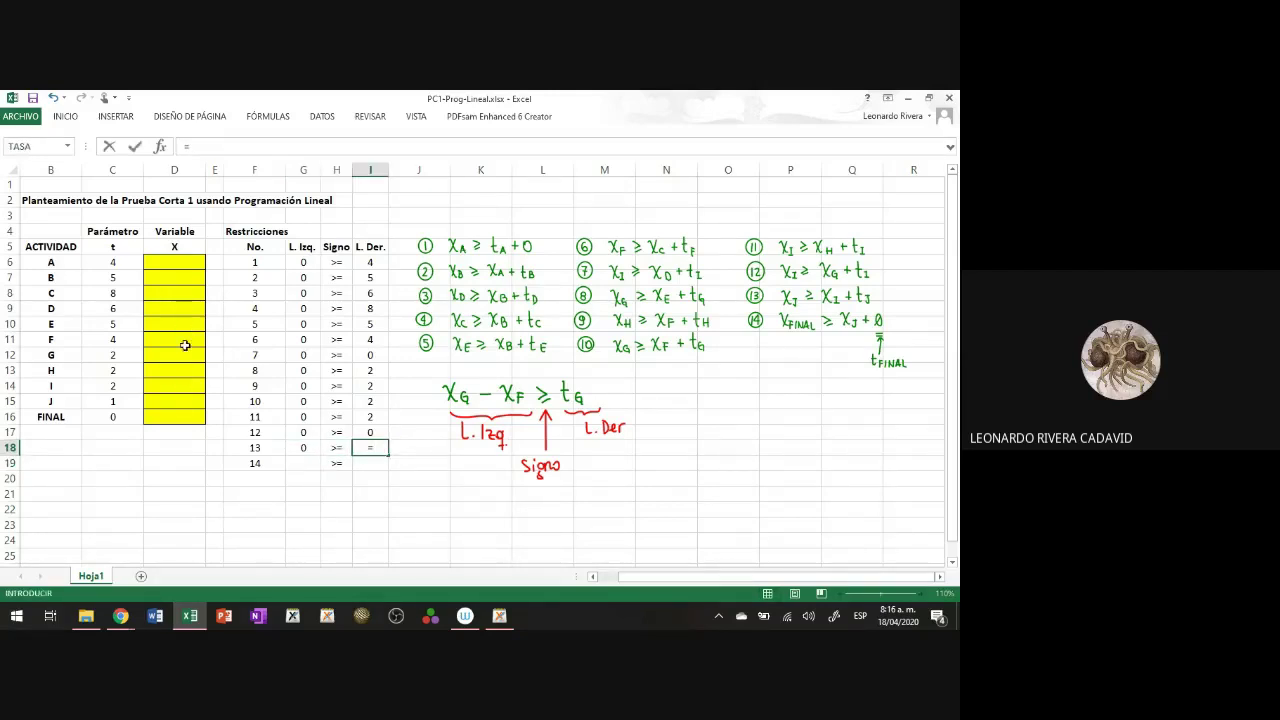
pyautogui.click(116, 405)
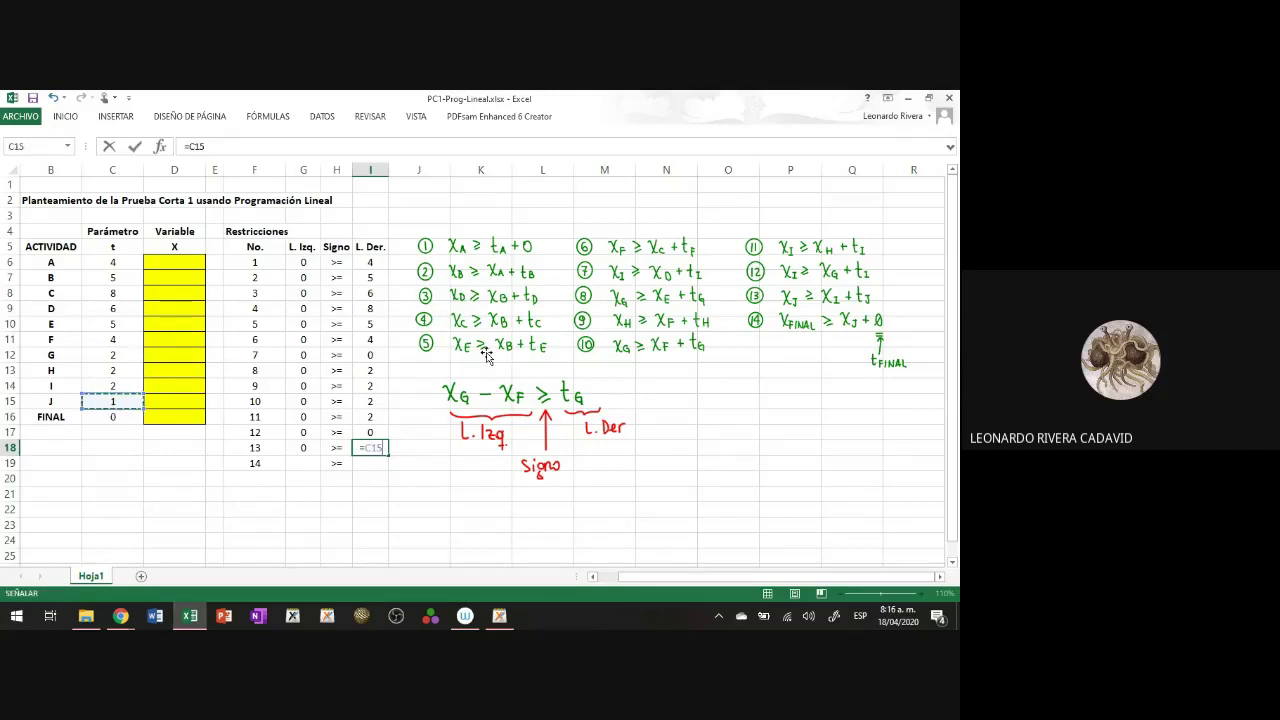
pyautogui.press('Return')
# Step: Enter =D16-D15 in G19 as the L. Izq. expression of constraint 14
pyautogui.press('Left')
pyautogui.press('Left')
pyautogui.write('=')
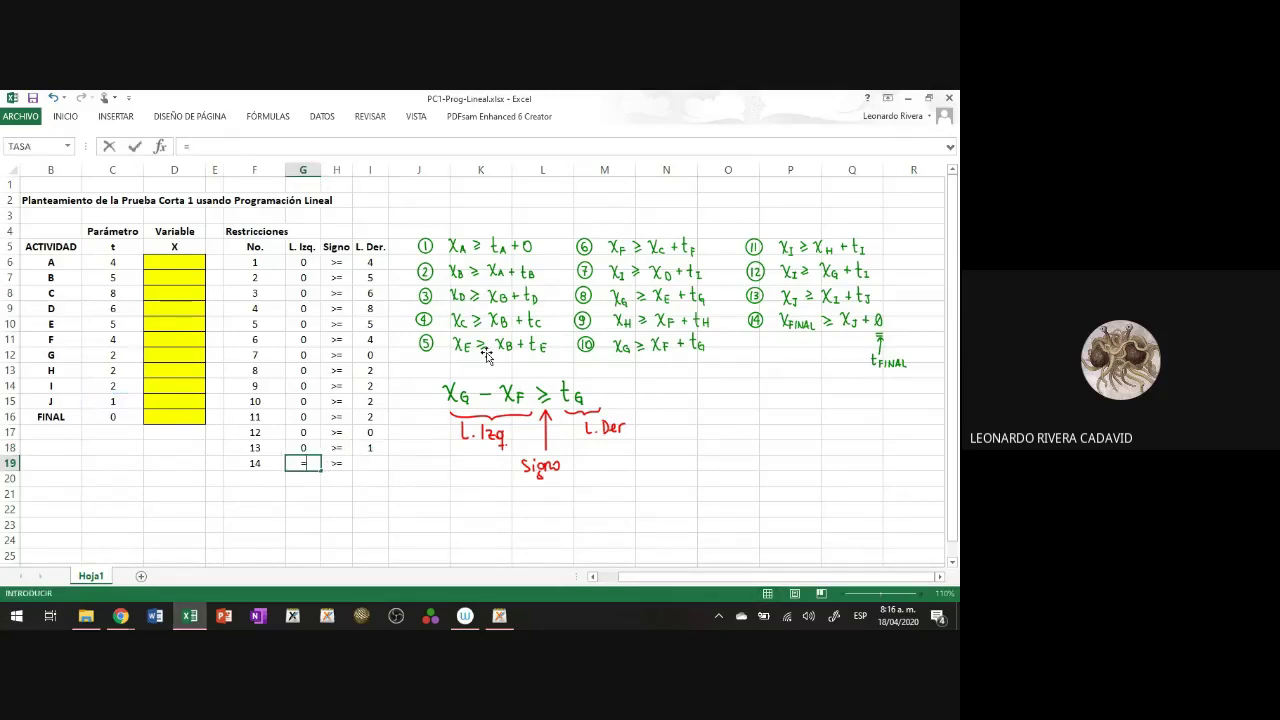
pyautogui.click(170, 422)
pyautogui.write('-')
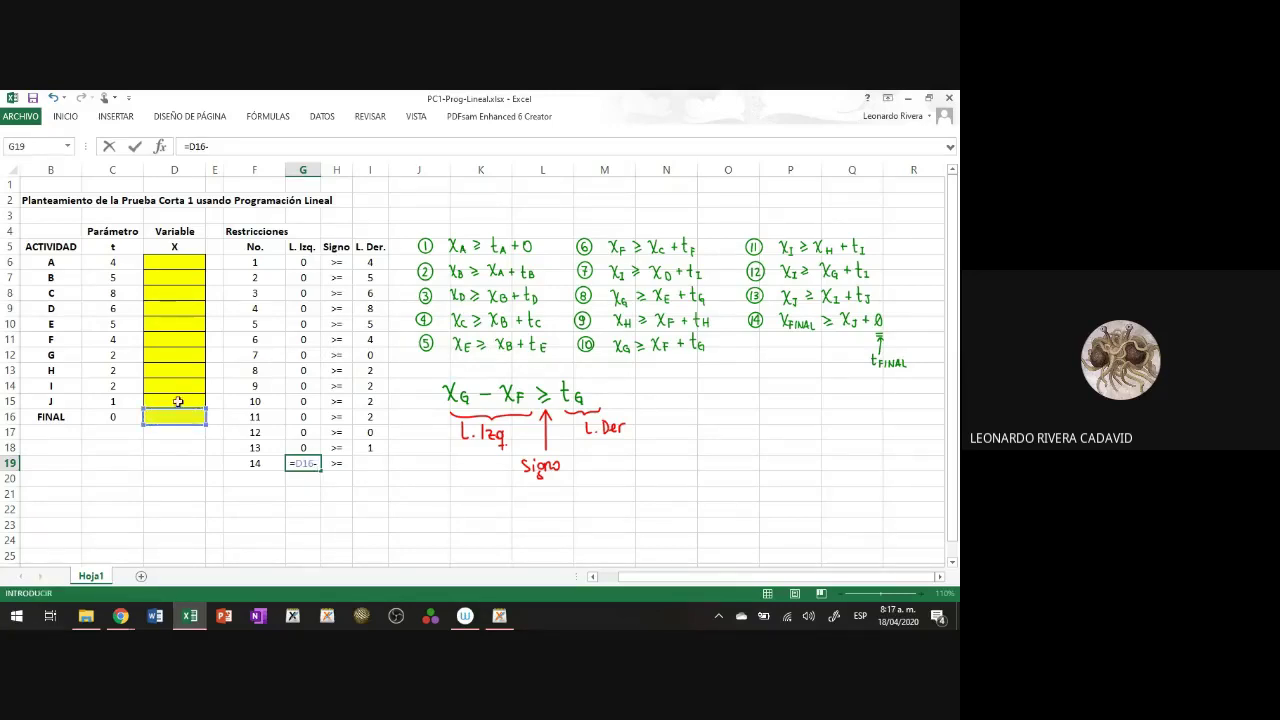
pyautogui.click(179, 401)
pyautogui.press('Return')
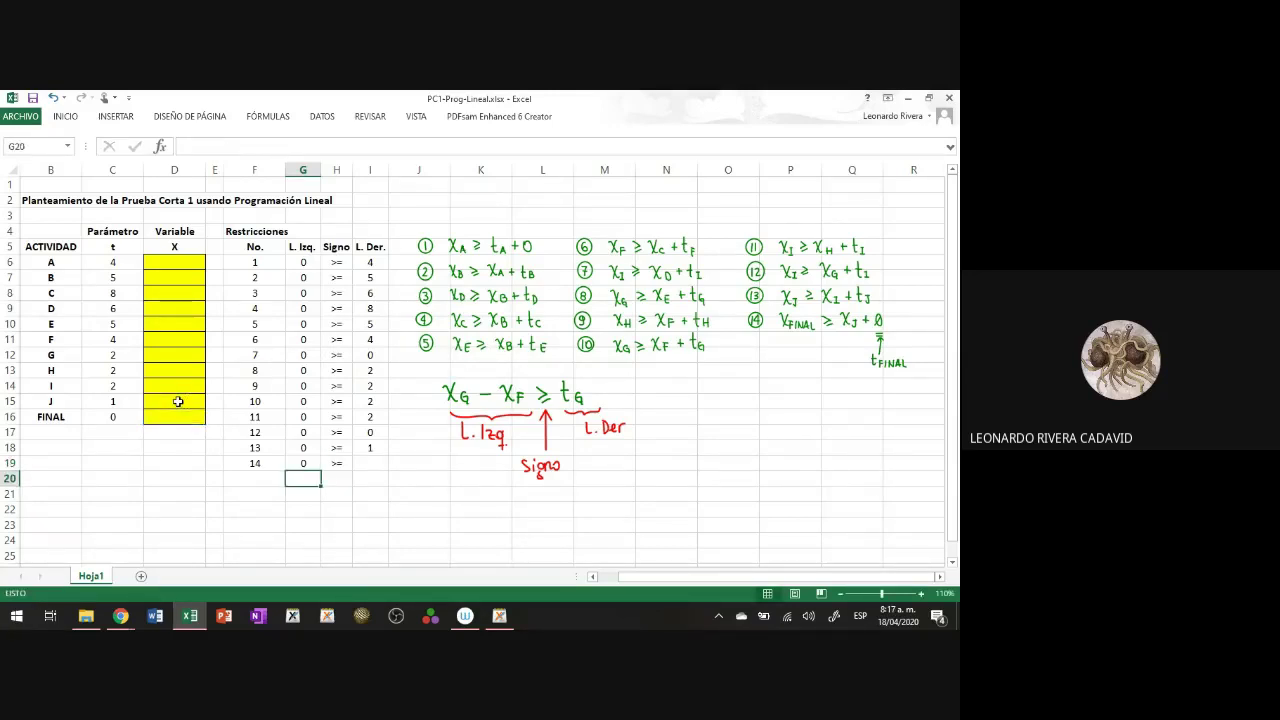
# Step: Enter 0 in I19 as the L. Der. value of constraint 14
pyautogui.press('Up')
pyautogui.press('Right')
pyautogui.press('Right')
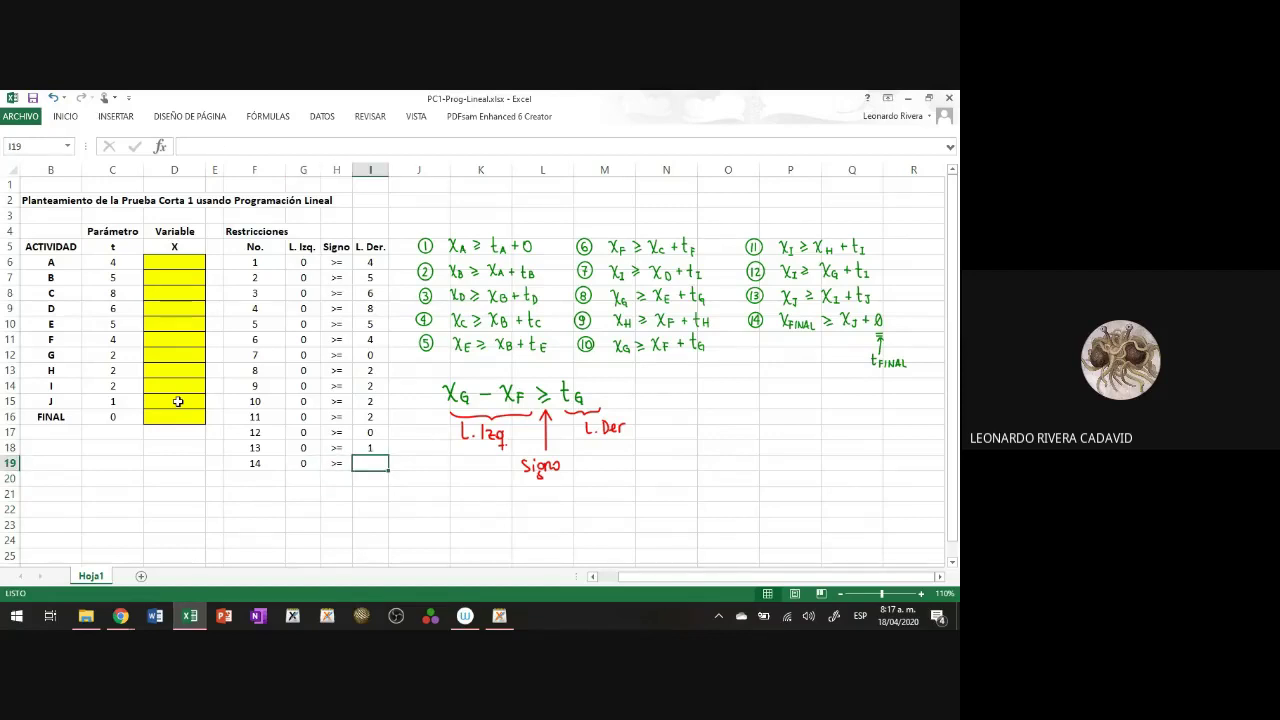
pyautogui.write('0')
pyautogui.press('Return')
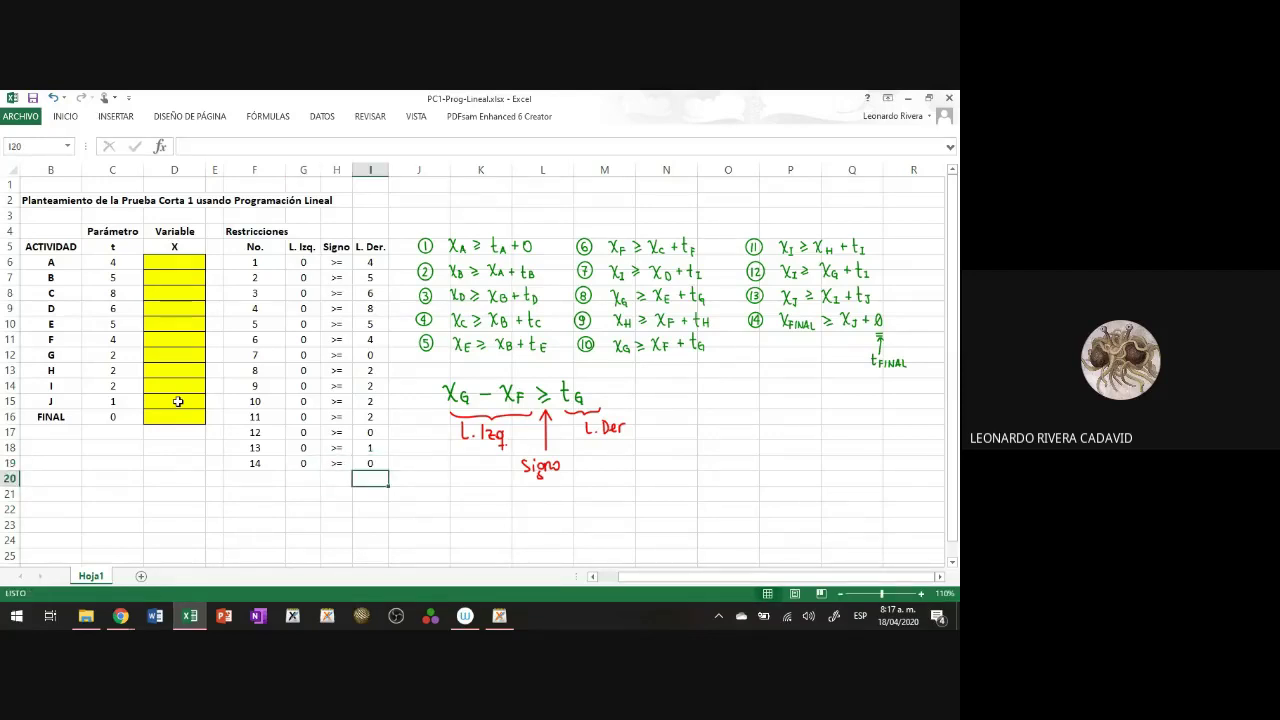
# Step: Switch to the Google Meet call in Chrome and admit the participant waiting to join
pyautogui.click(496, 424)
pyautogui.moveTo(120, 616)
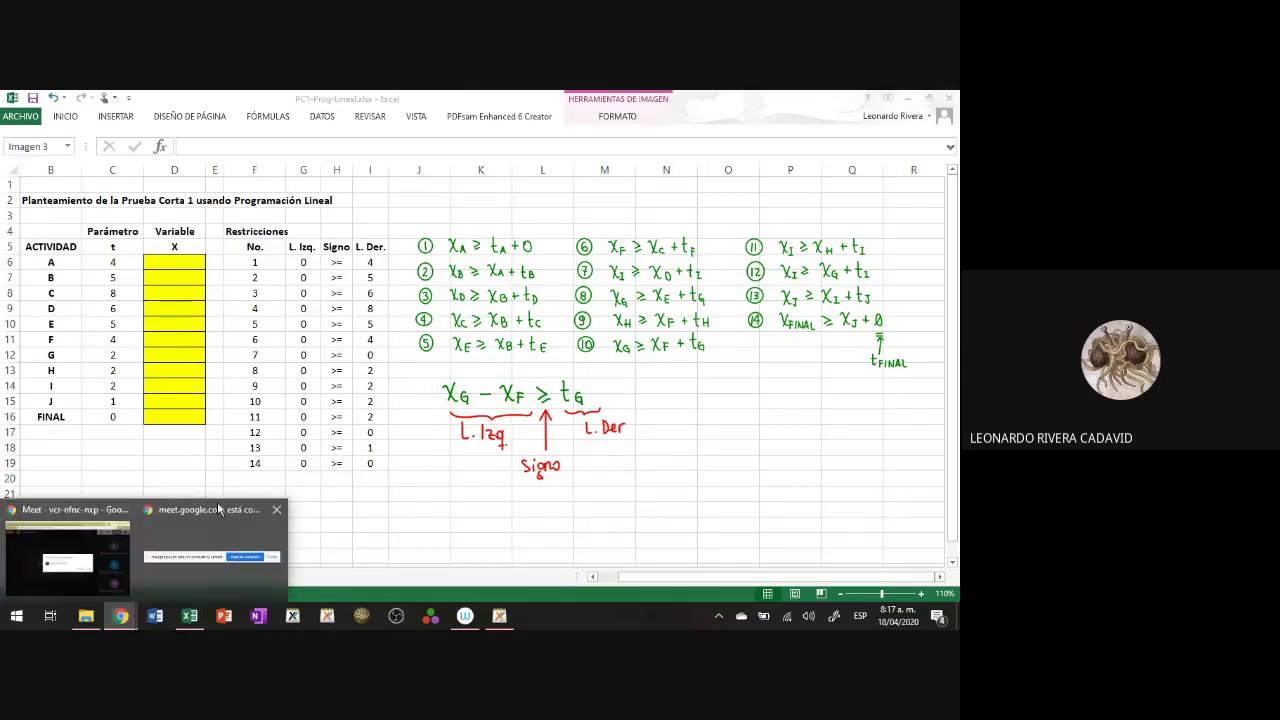
pyautogui.click(48, 536)
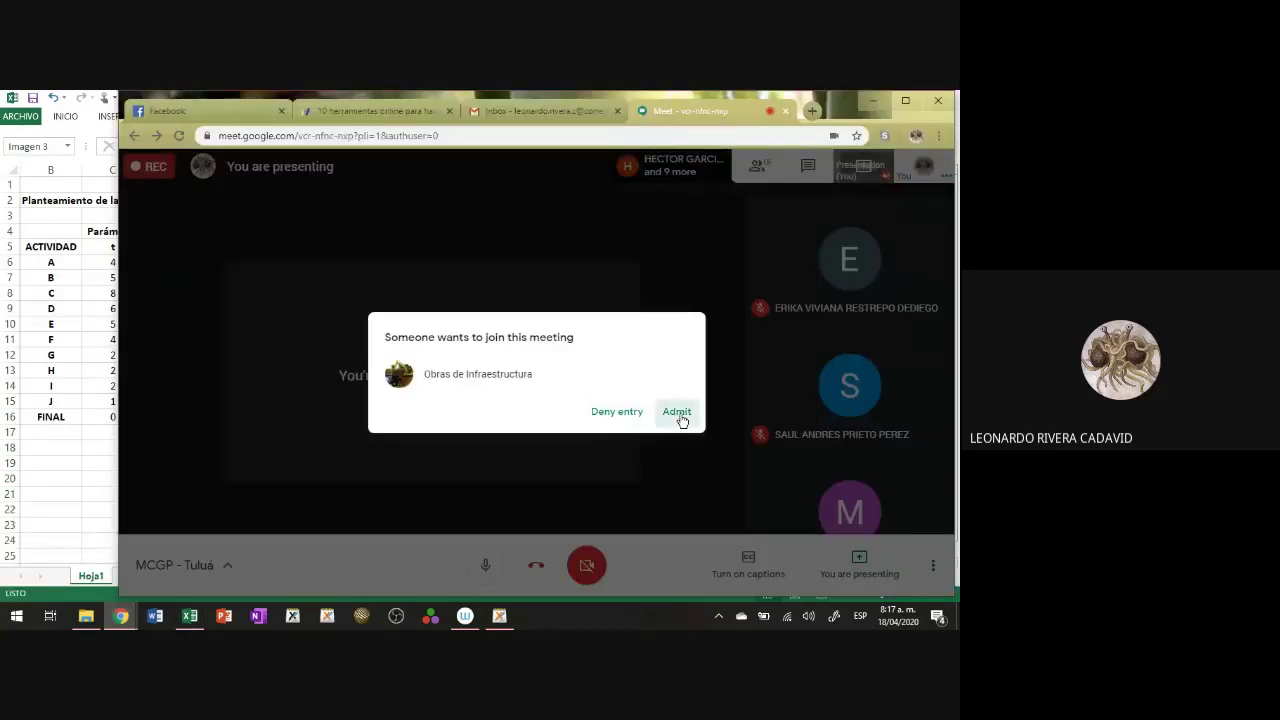
pyautogui.click(678, 418)
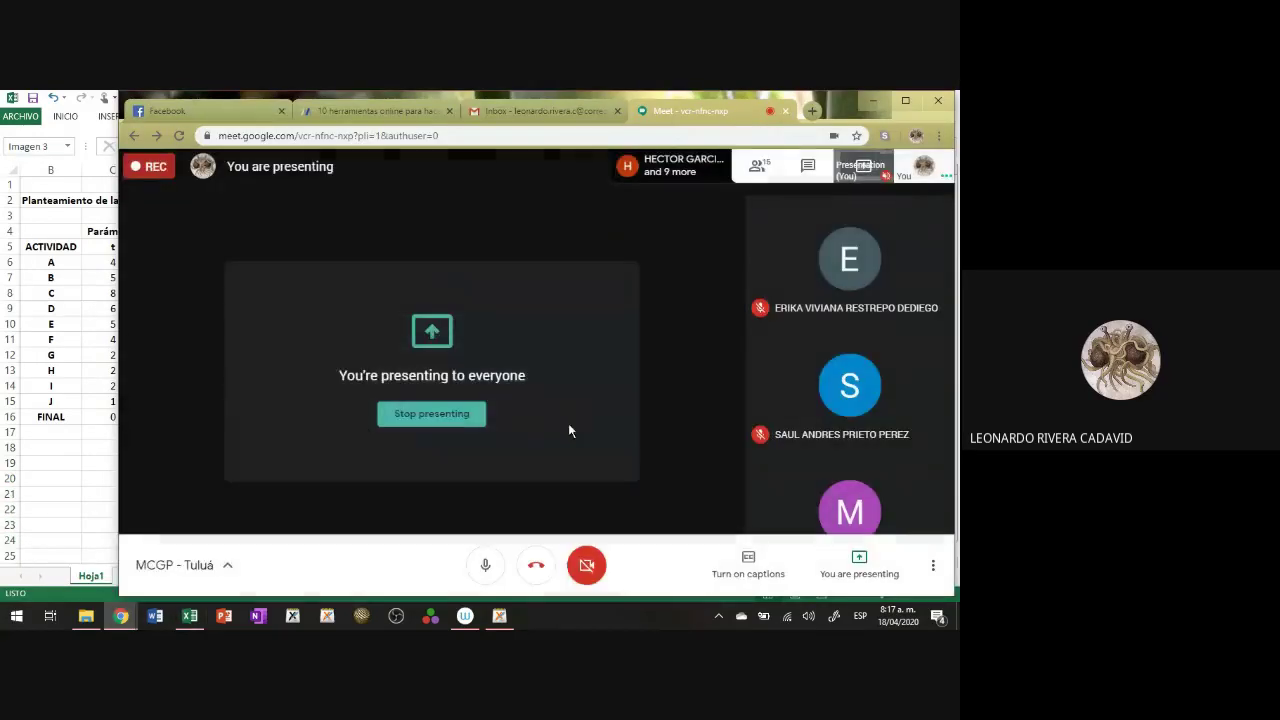
# Step: Return to the Excel workbook and move the handwritten L. Izq./Signo/L. Der. example picture across to columns N through Q
pyautogui.click(40, 470)
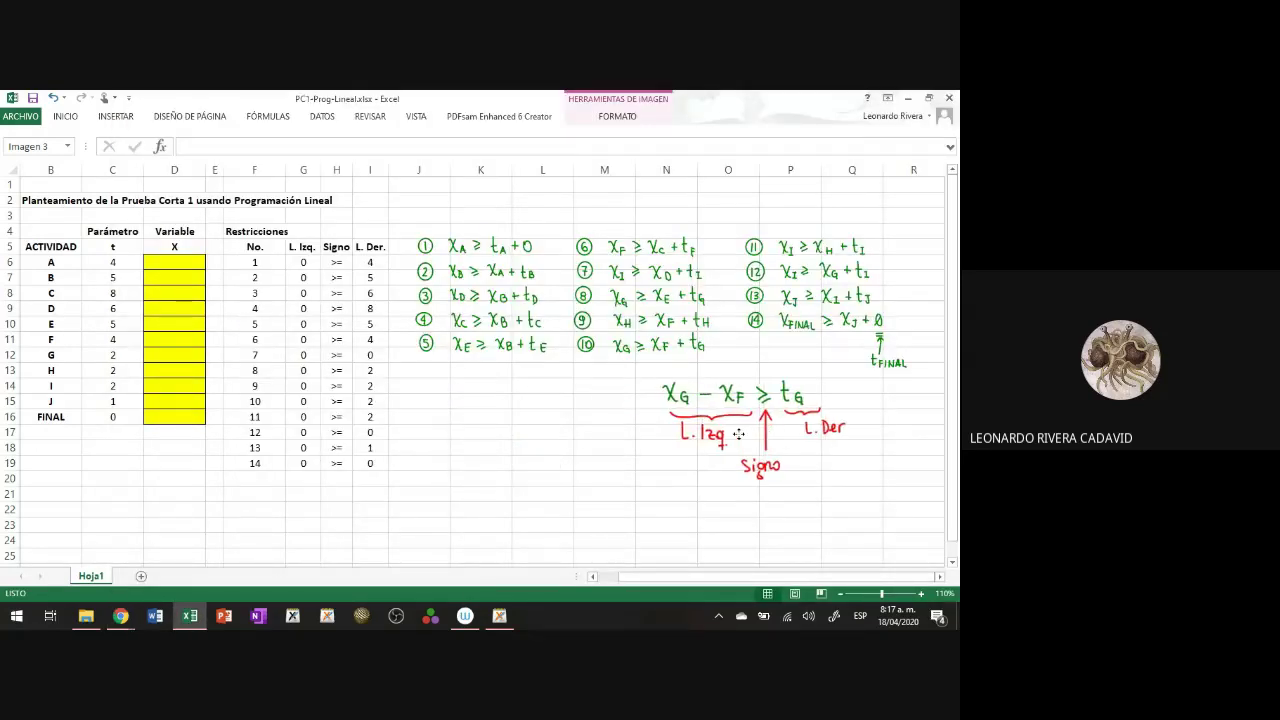
pyautogui.click(739, 437)
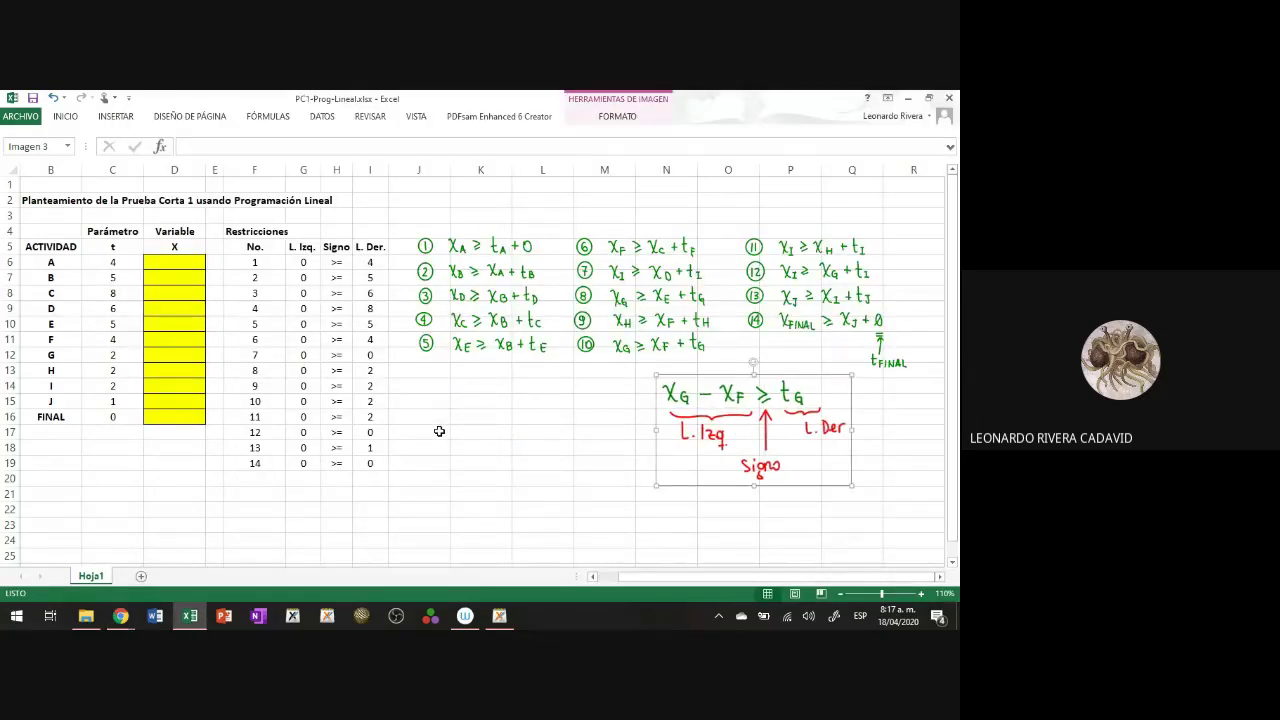
# Step: Enter the label F. Objetivo in C18 and make it bold
pyautogui.click(110, 447)
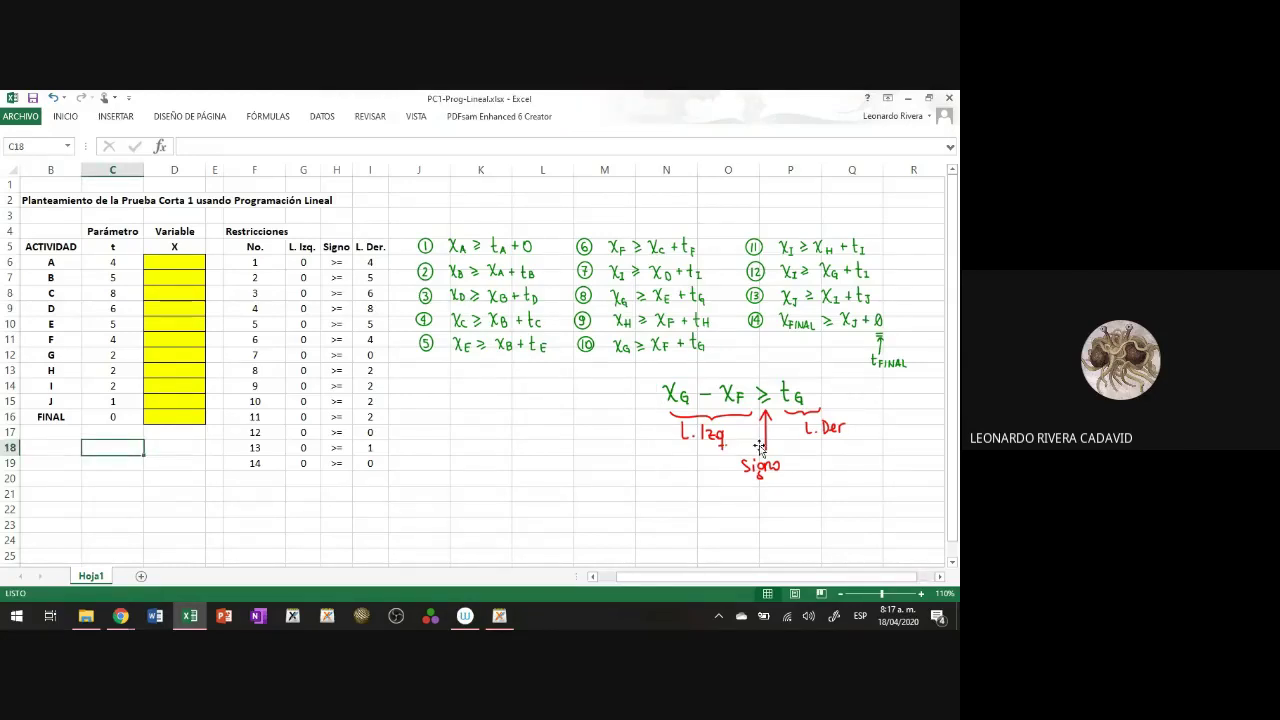
pyautogui.write('F. Objetivo')
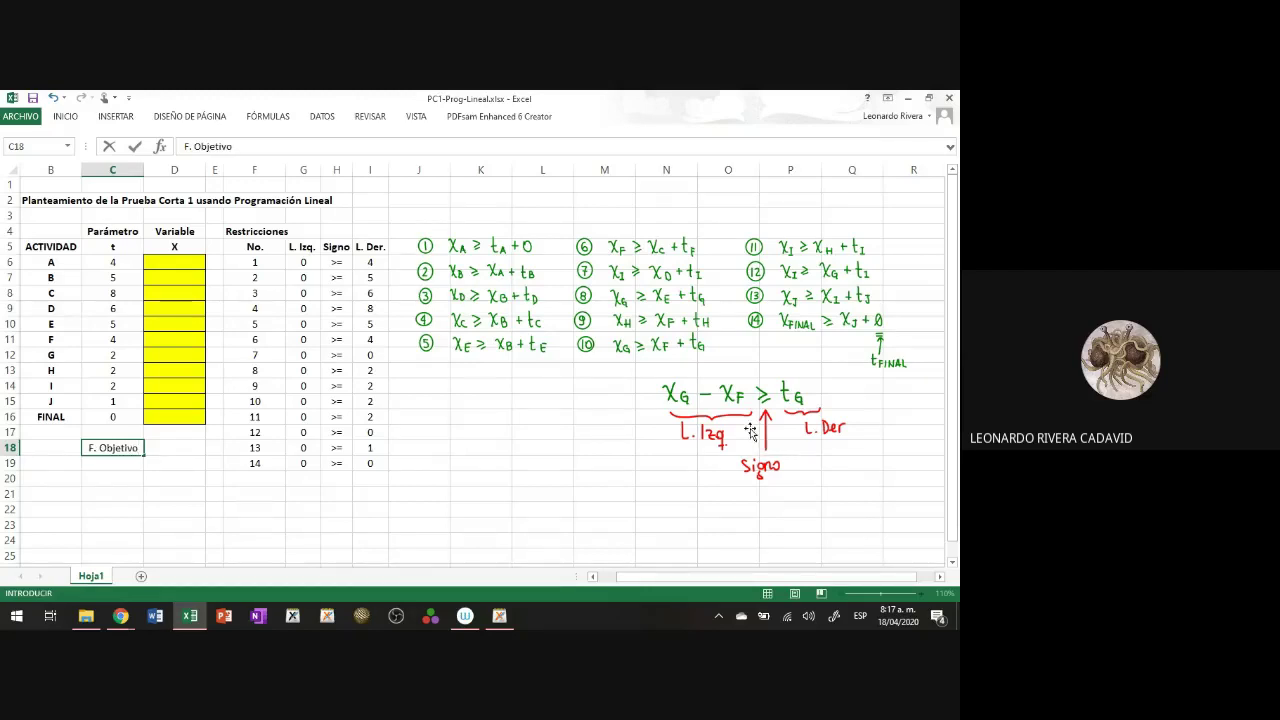
pyautogui.press('Return')
pyautogui.click(102, 446)
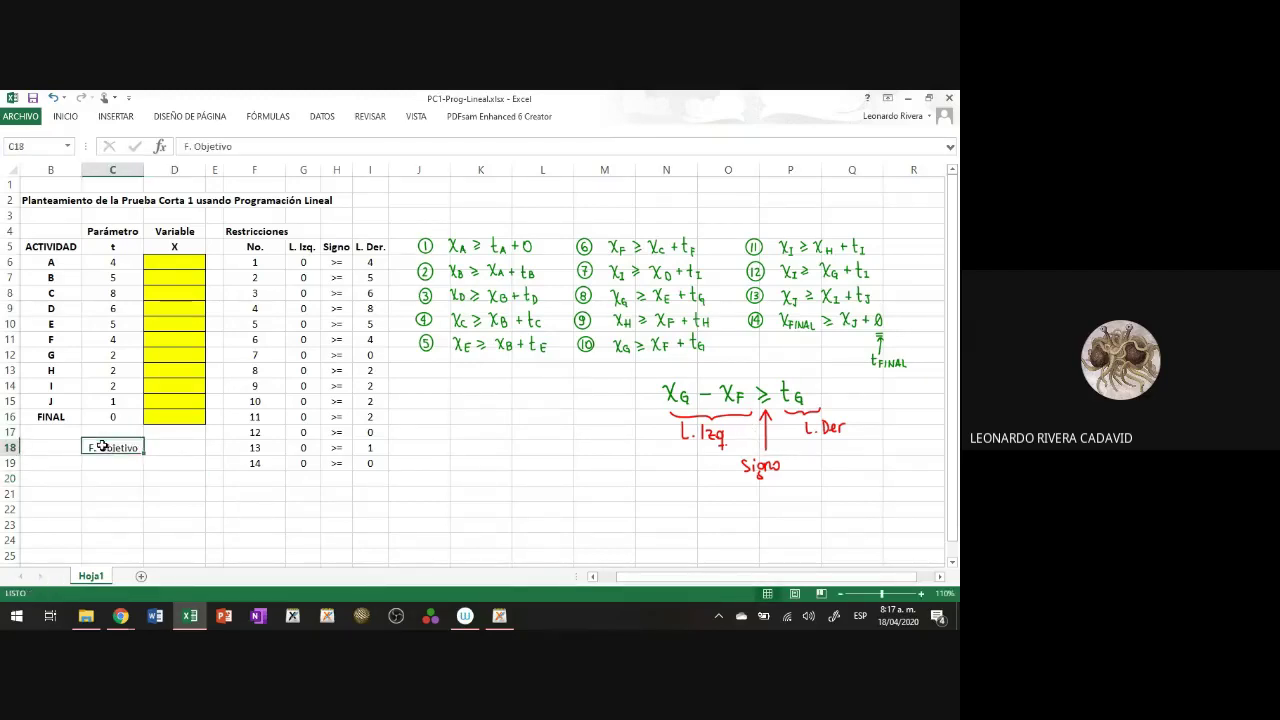
pyautogui.hotkey('ctrl', 'n')
pyautogui.keyDown('ctrl'); pyautogui.click(350, 433); pyautogui.keyUp('ctrl')
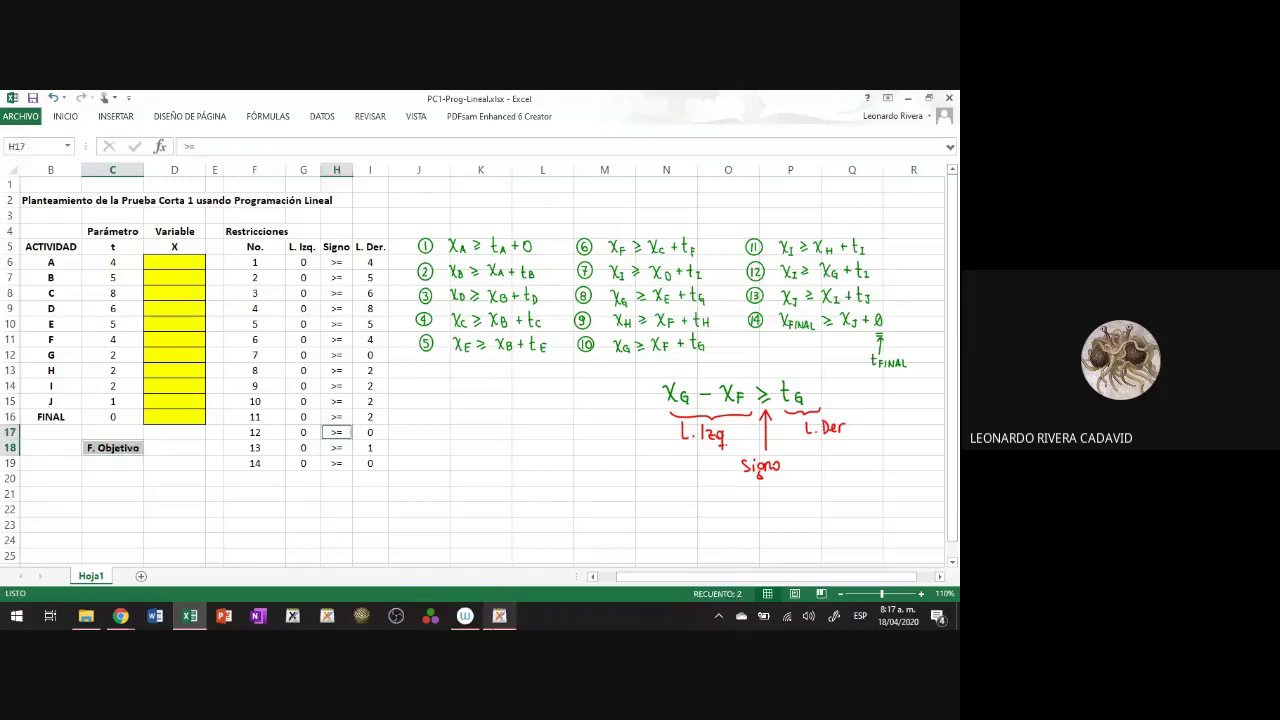
# Step: Switch to the Xournal++ notes and review the handwritten objective function on page 3
pyautogui.click(499, 616)
pyautogui.scroll(10, 558, 485)
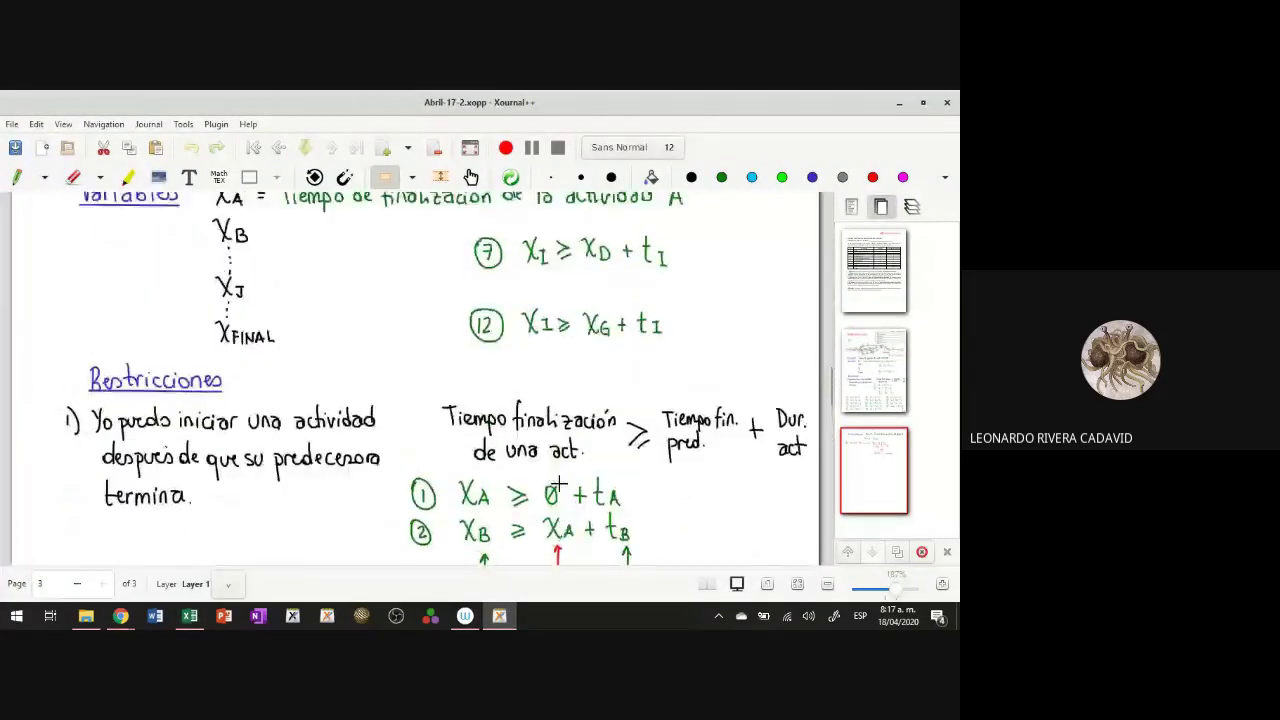
pyautogui.scroll(-10, 558, 485)
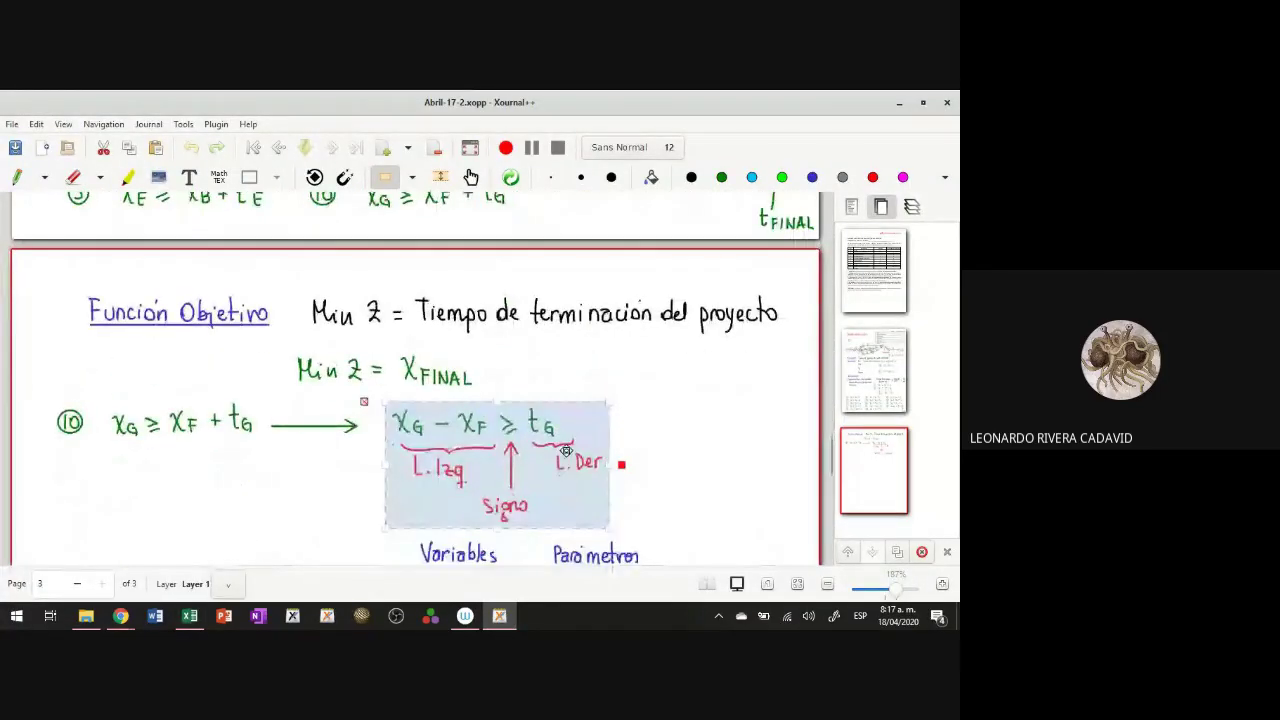
pyautogui.click(546, 380)
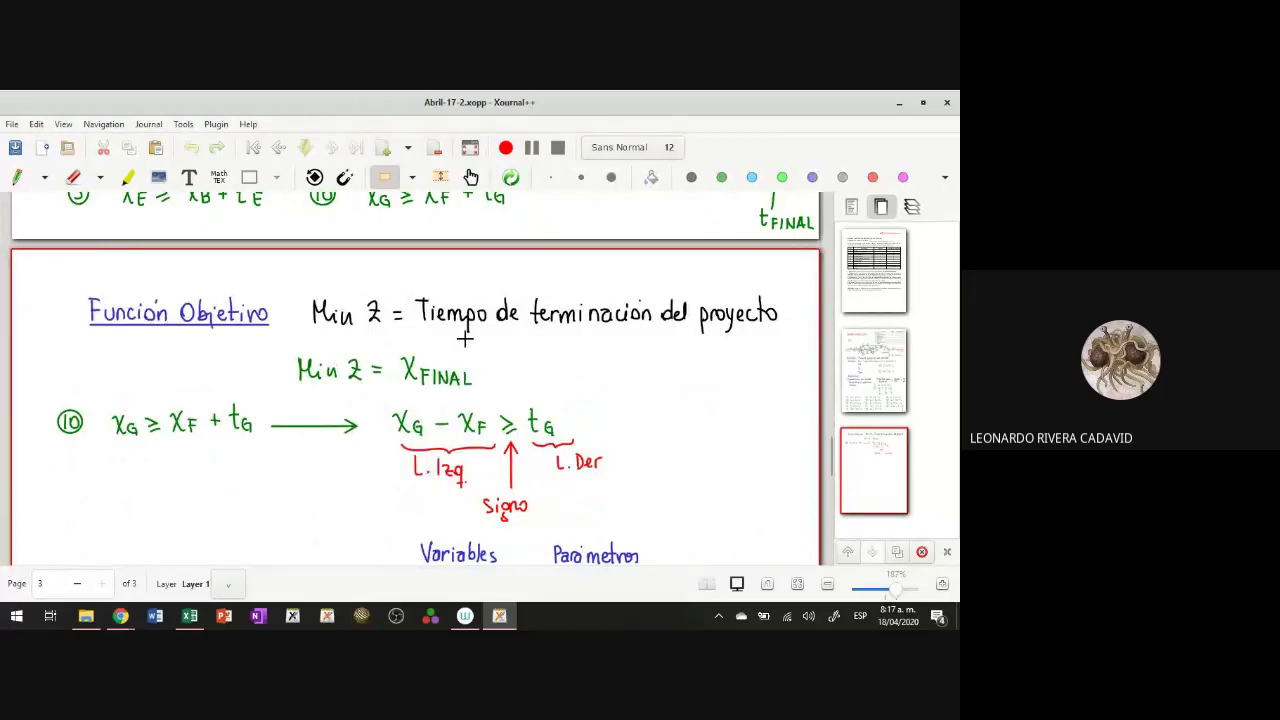
# Step: Return to the Excel workbook and enter the objective function formula =D16 in D18
pyautogui.click(190, 616)
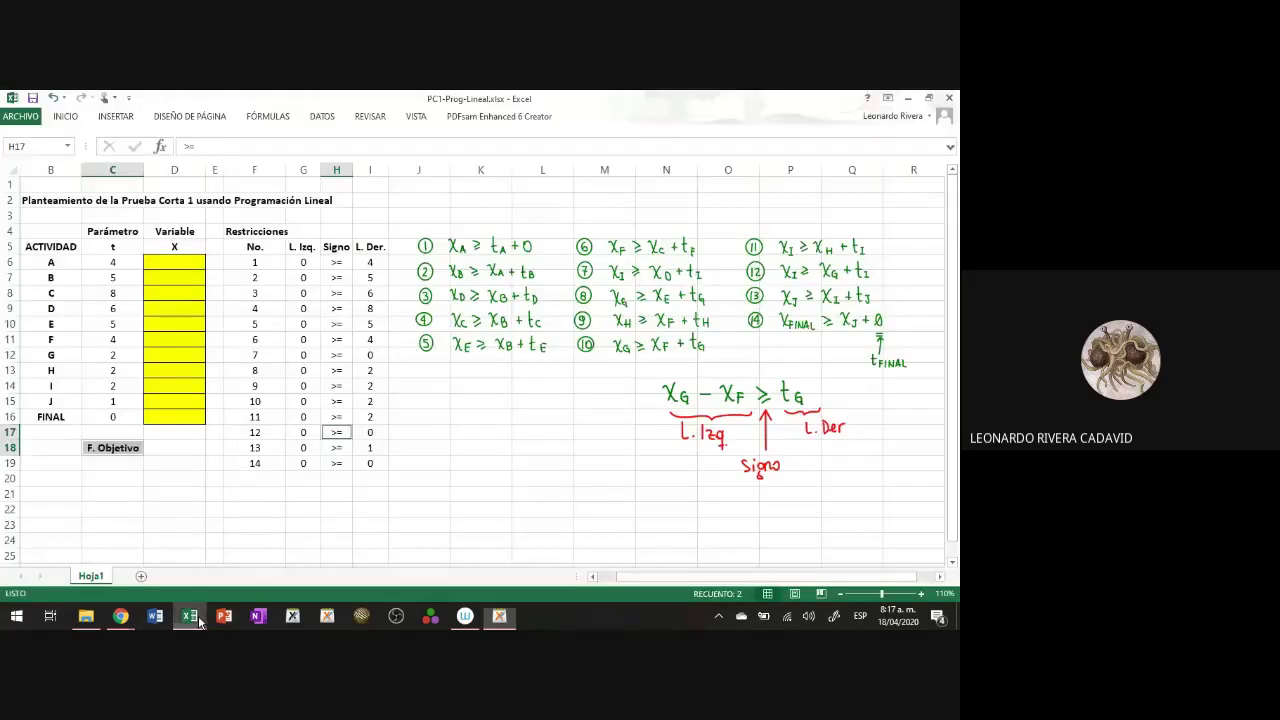
pyautogui.click(186, 447)
pyautogui.write('=')
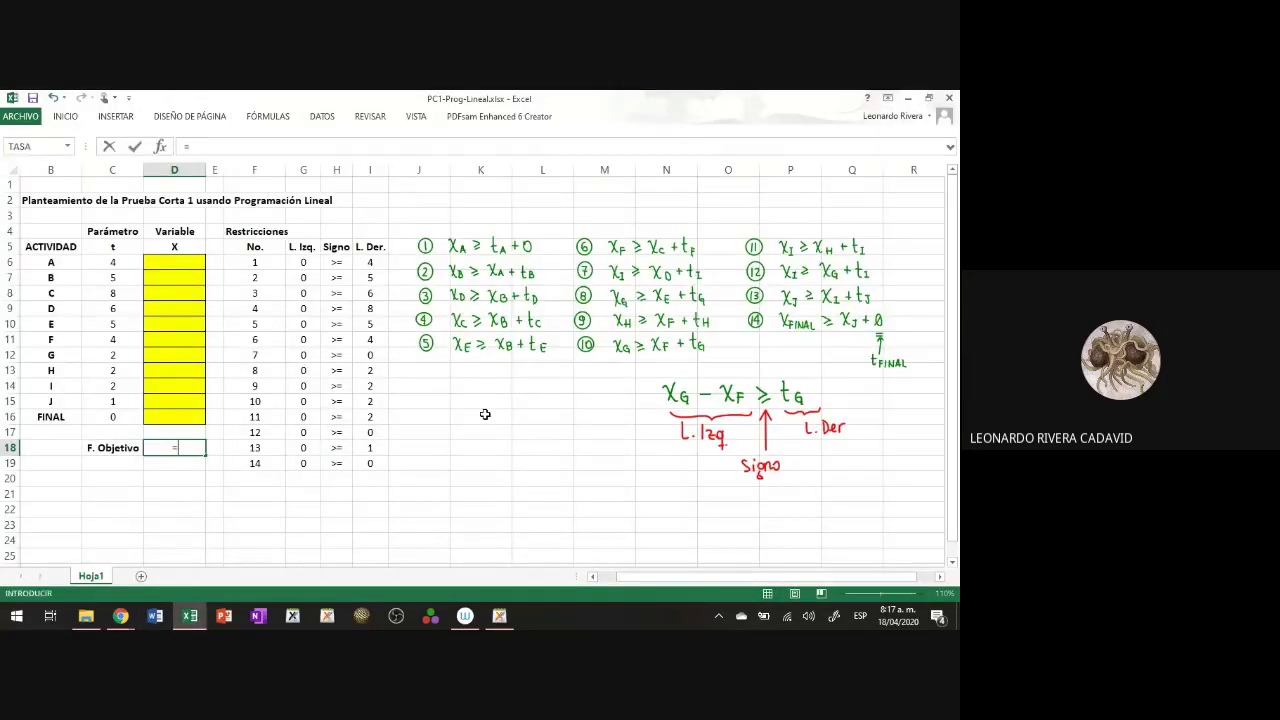
pyautogui.click(184, 416)
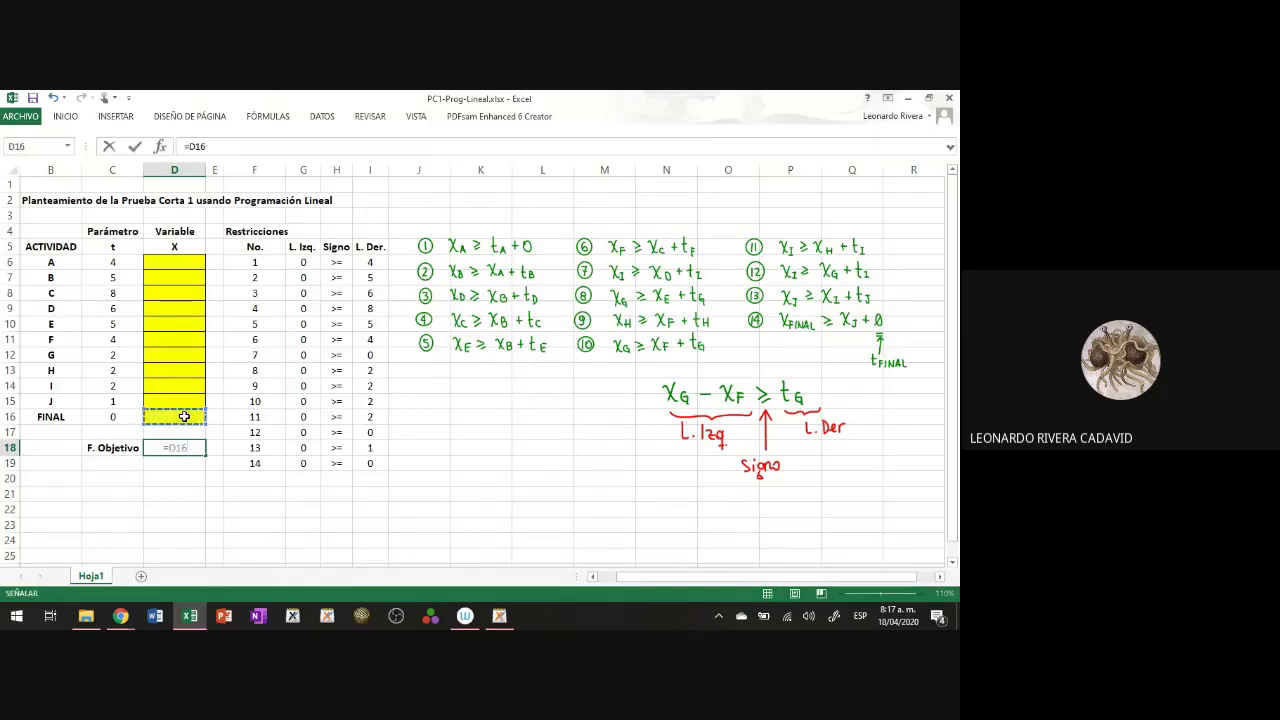
pyautogui.press('Return')
# Step: Trace the precedents of the objective function cell D18
pyautogui.click(197, 449)
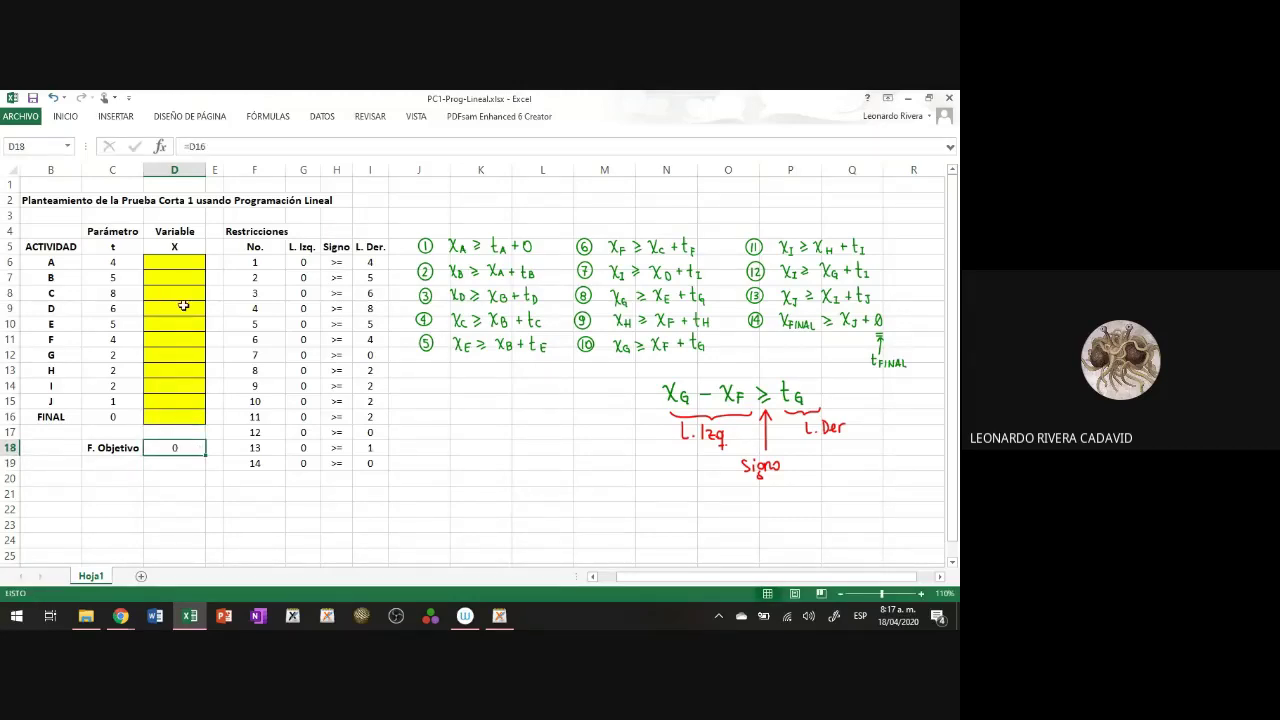
pyautogui.click(268, 116)
pyautogui.click(533, 143)
# Step: Format the objective cell D18 with a black fill and bold yellow text
pyautogui.click(66, 118)
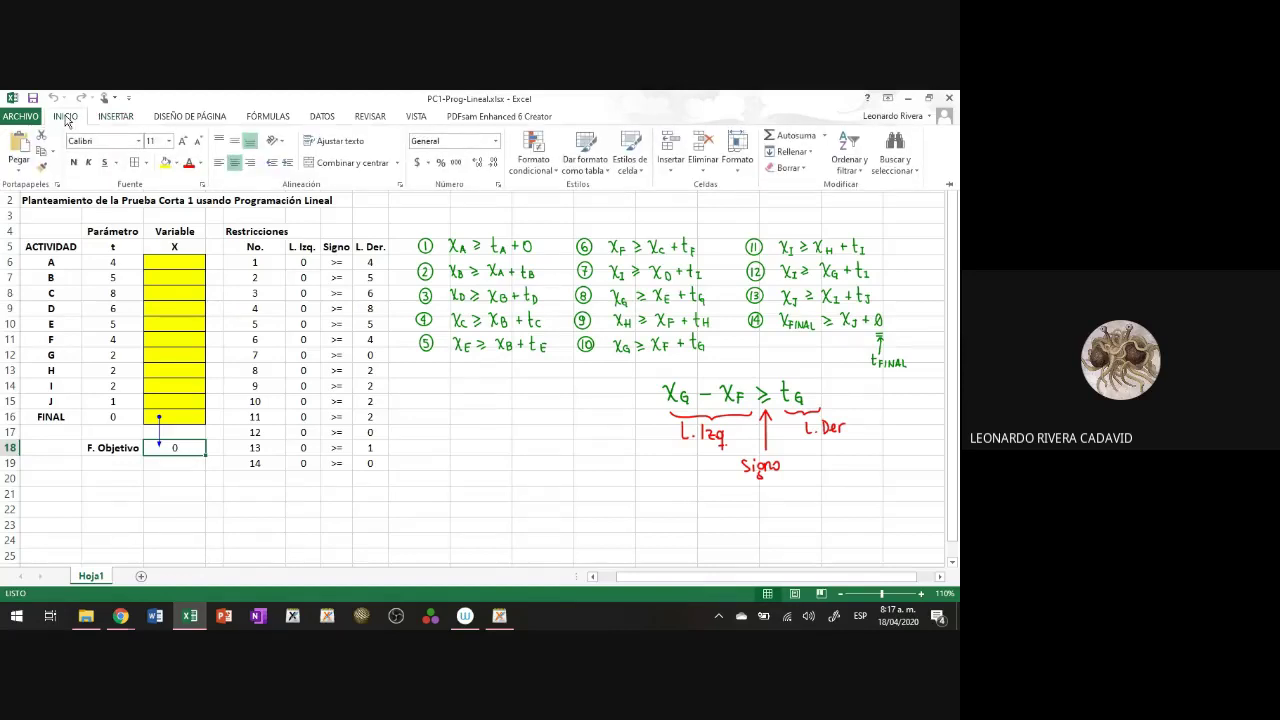
pyautogui.click(170, 164)
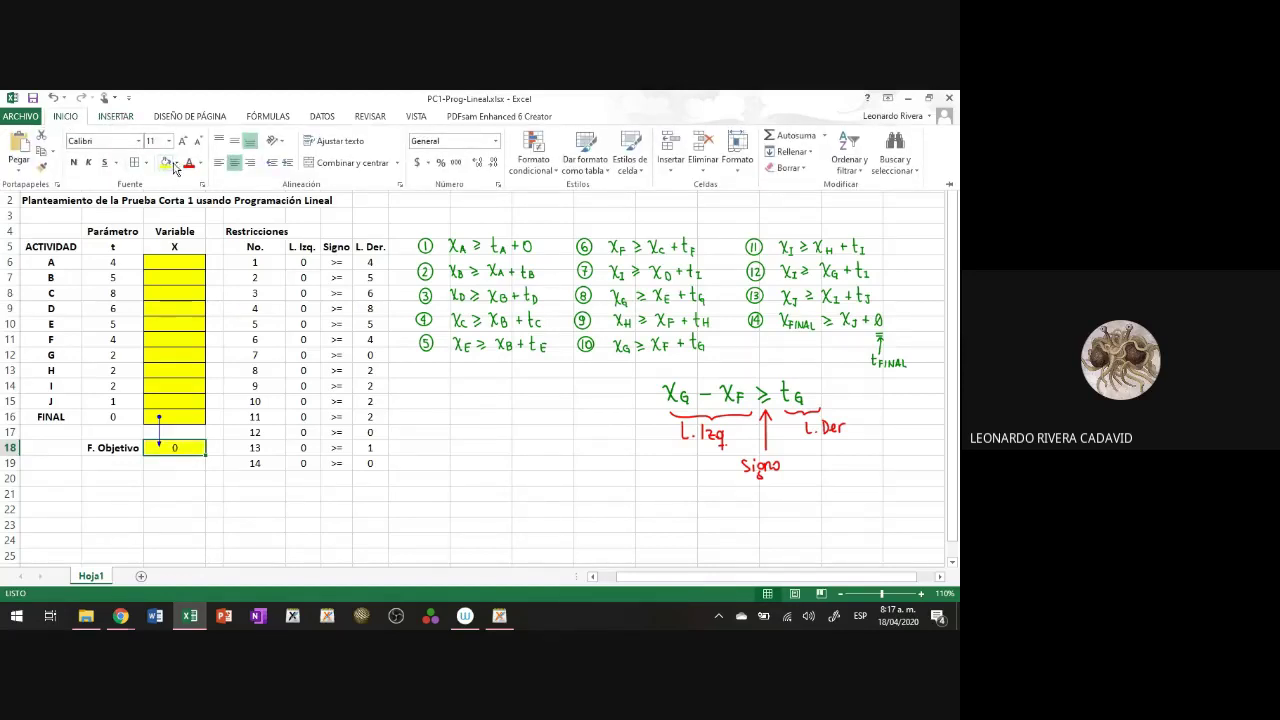
pyautogui.click(176, 164)
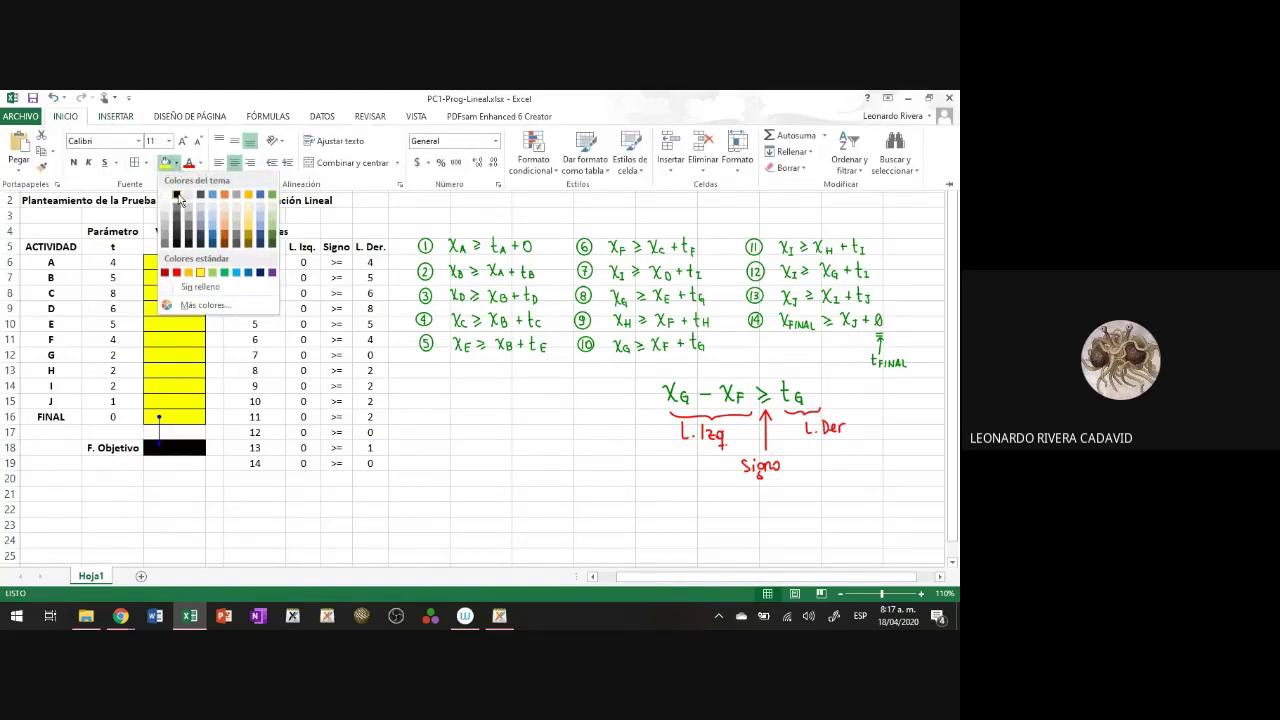
pyautogui.click(178, 197)
pyautogui.click(200, 163)
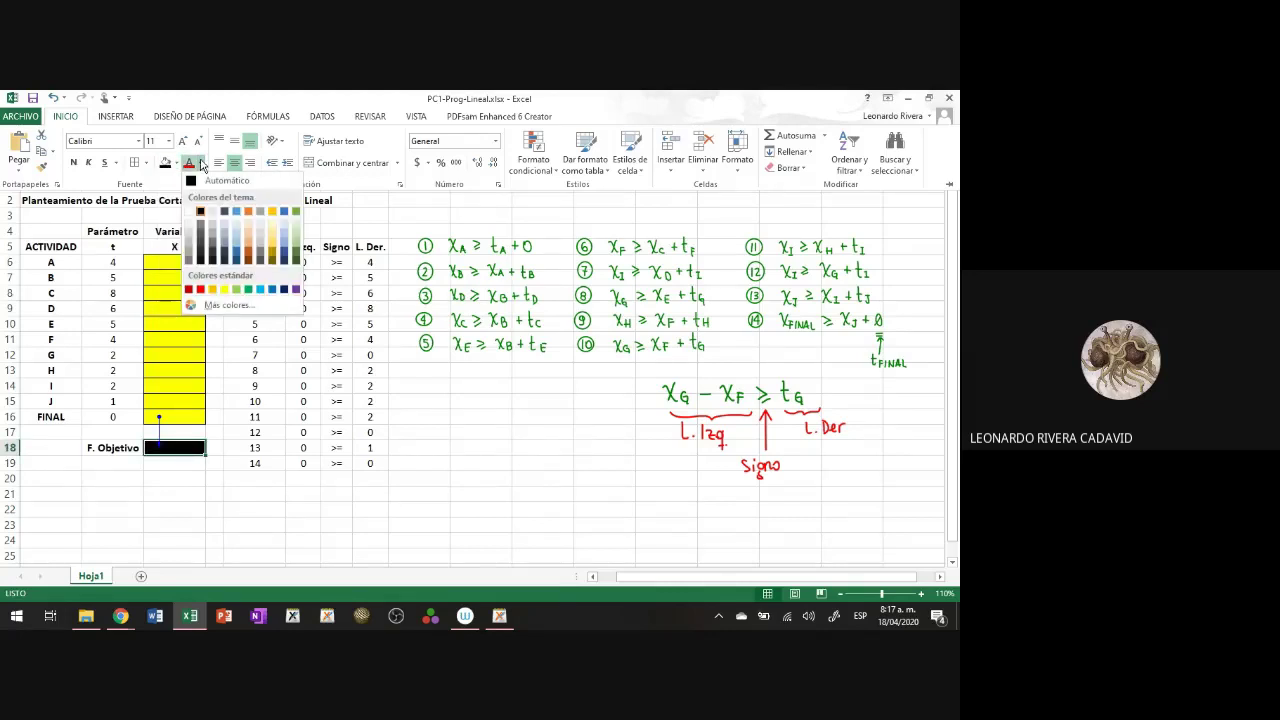
pyautogui.click(224, 289)
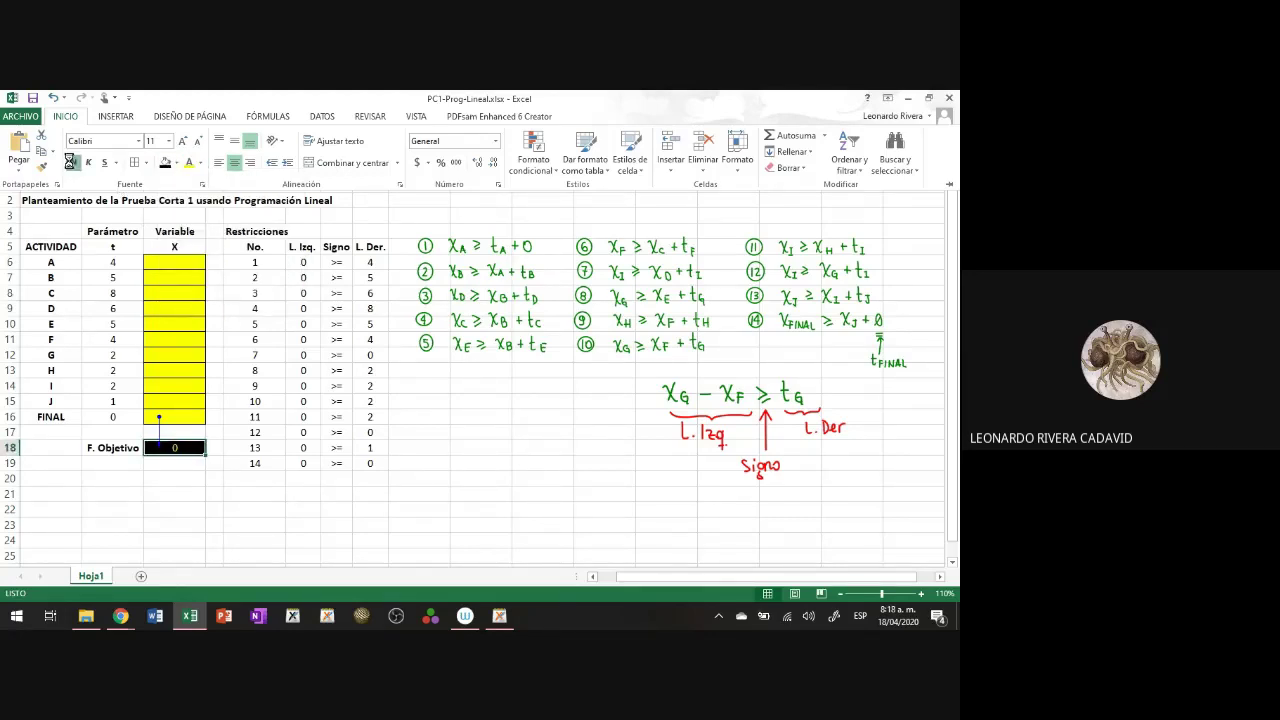
pyautogui.click(184, 491)
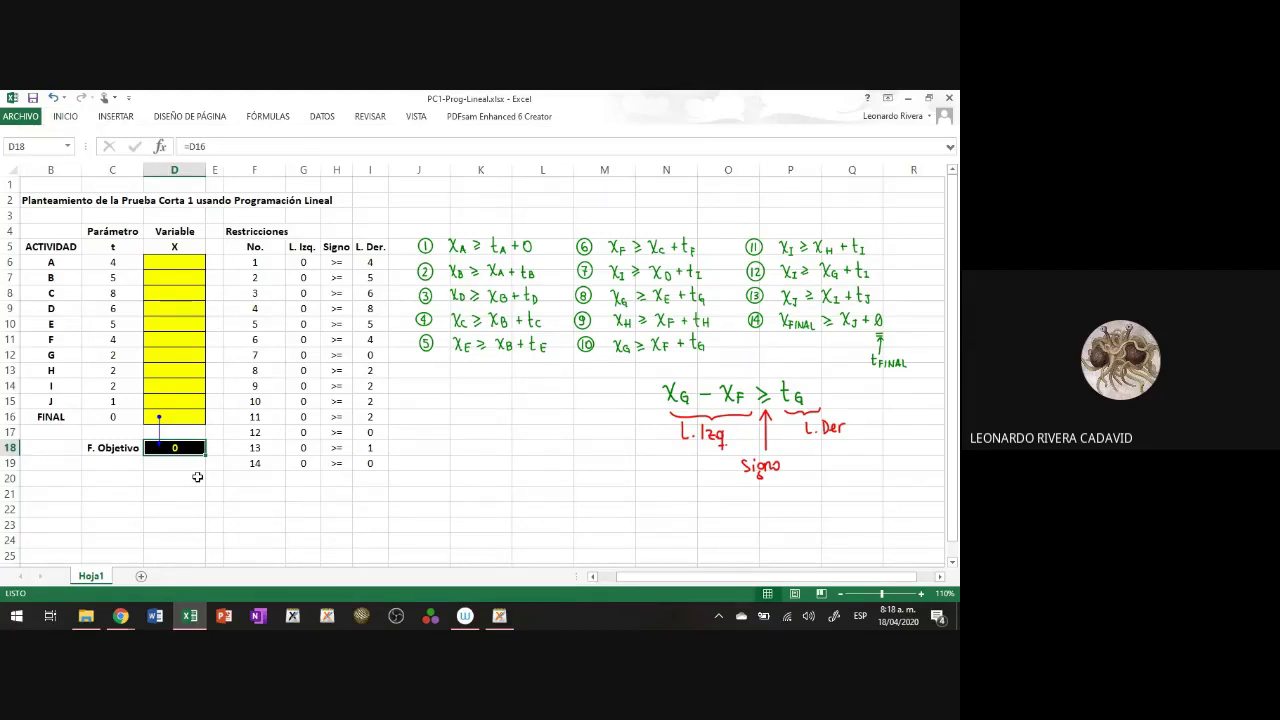
# Step: Shrink the picture of the 14 handwritten constraints so it starts at about column K, and remove the precedent arrows from the sheet
pyautogui.click(448, 357)
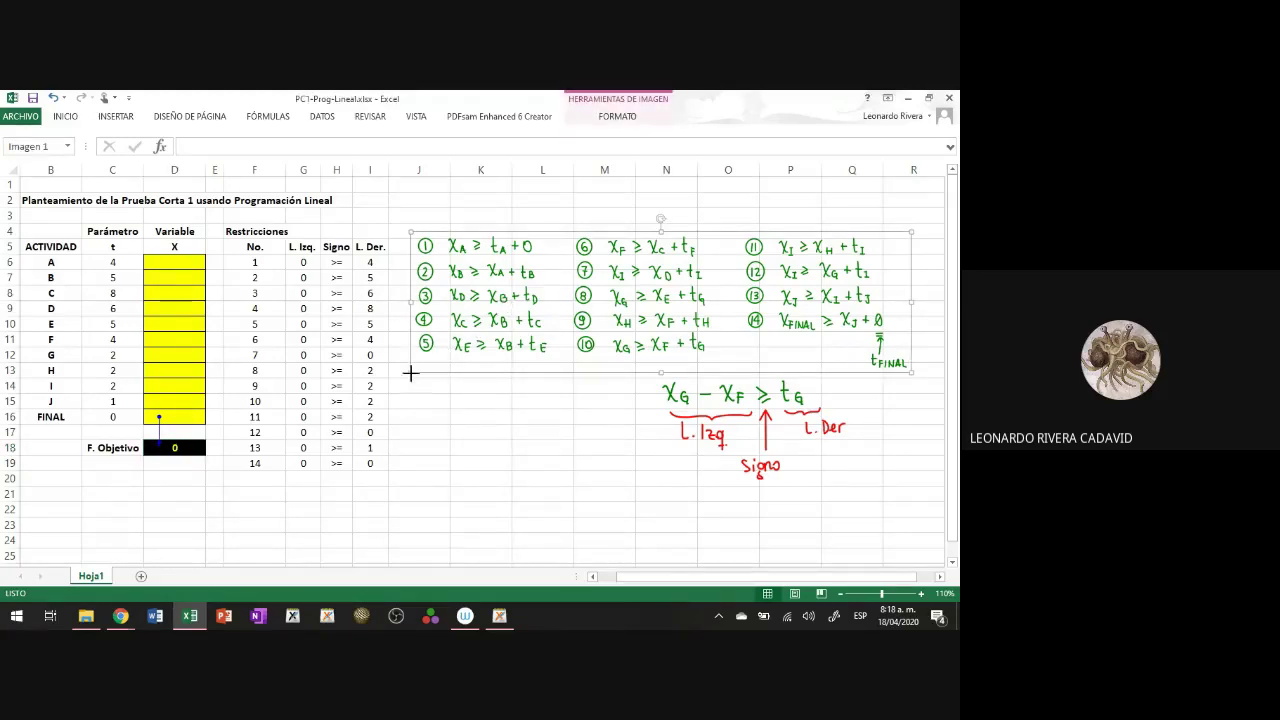
pyautogui.moveTo(410, 373); pyautogui.dragTo(471, 379)
pyautogui.click(543, 432)
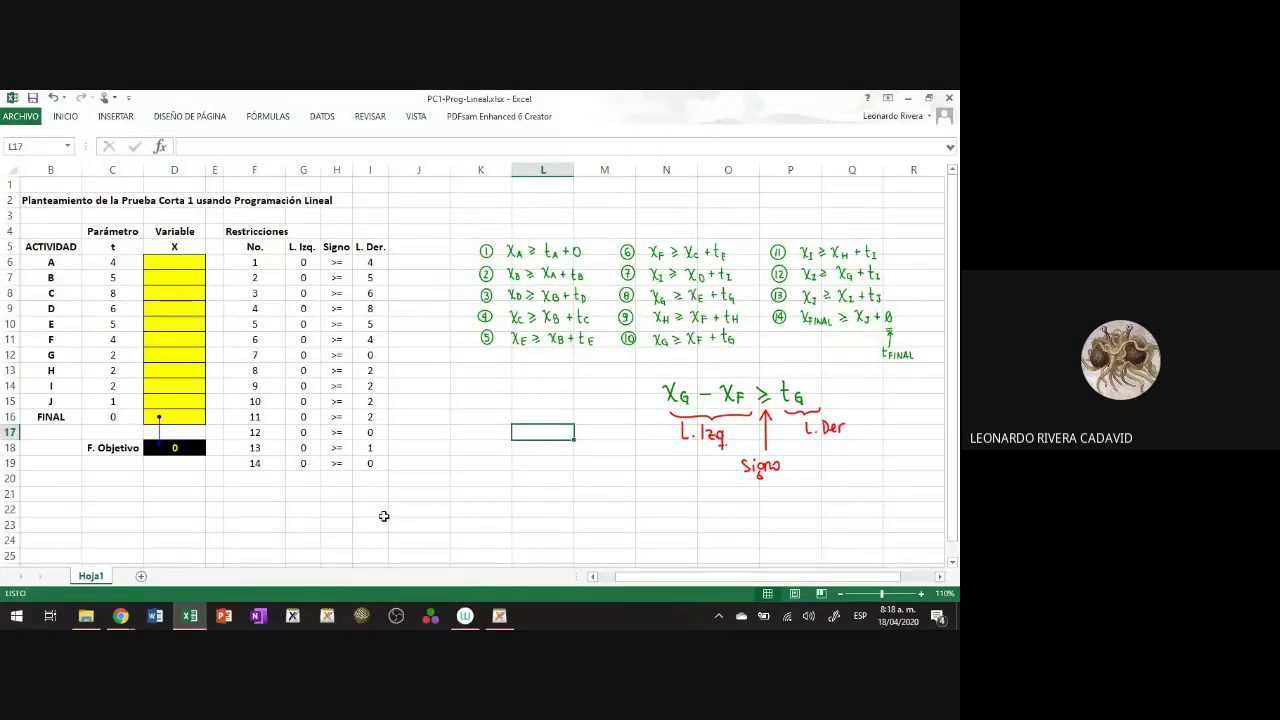
pyautogui.click(267, 117)
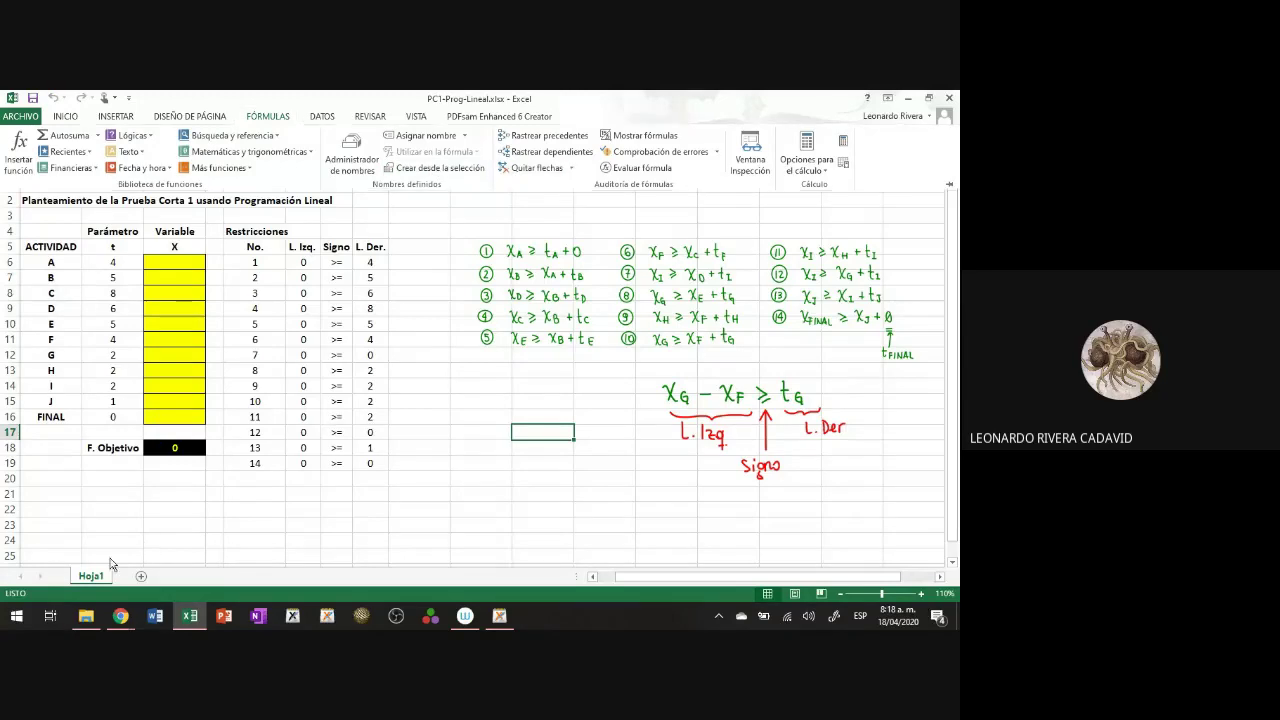
# Step: Open Solver with D18 as the objective to minimize and set D6:D16 as the variable cells
pyautogui.click(163, 447)
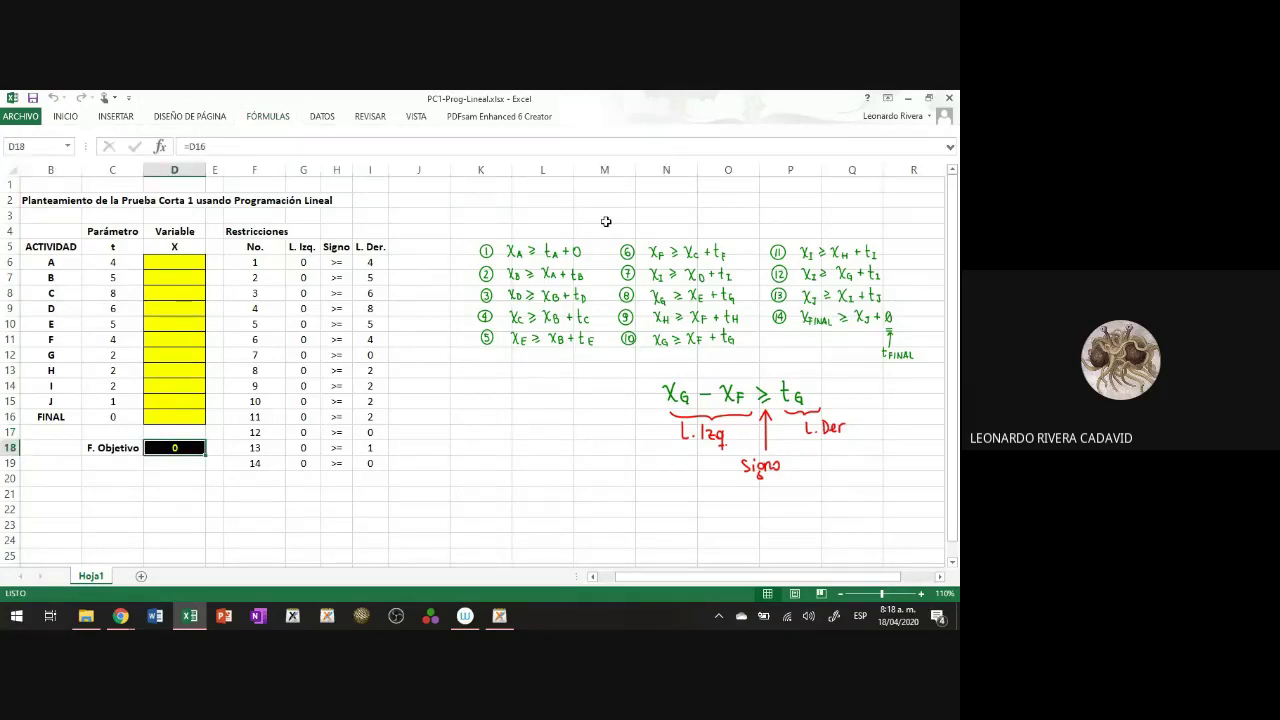
pyautogui.click(322, 116)
pyautogui.click(908, 141)
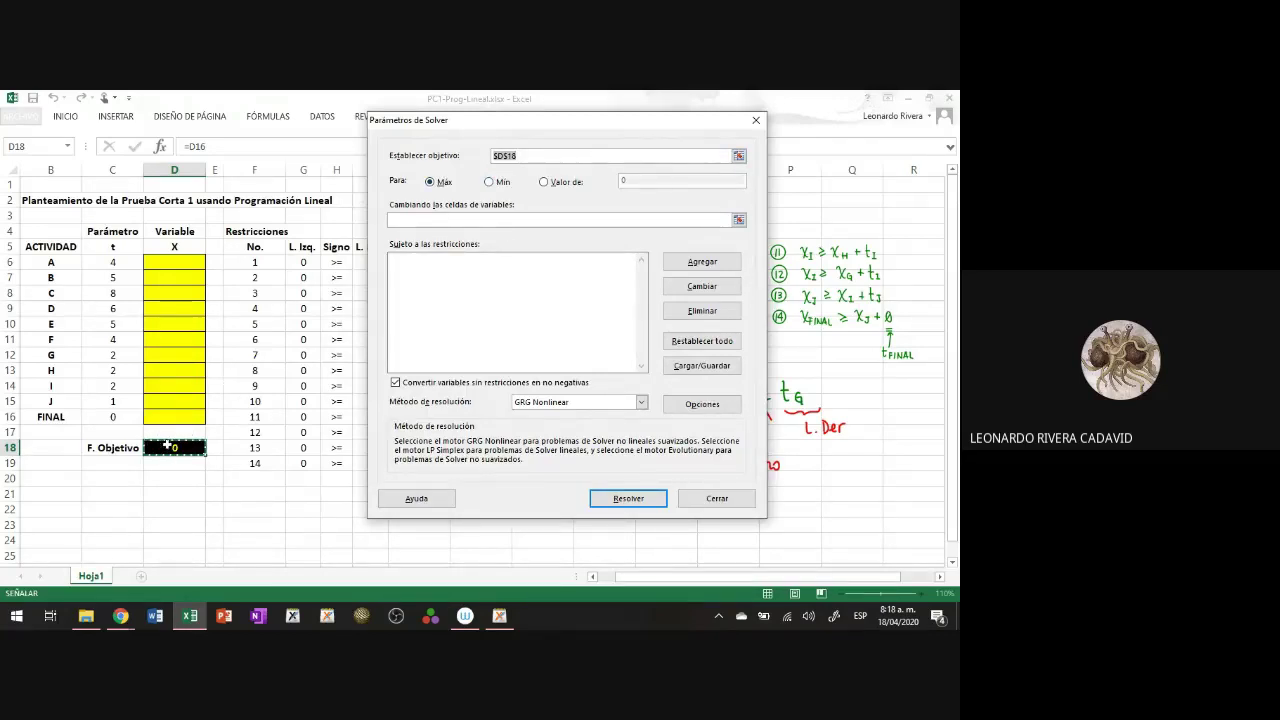
pyautogui.click(490, 183)
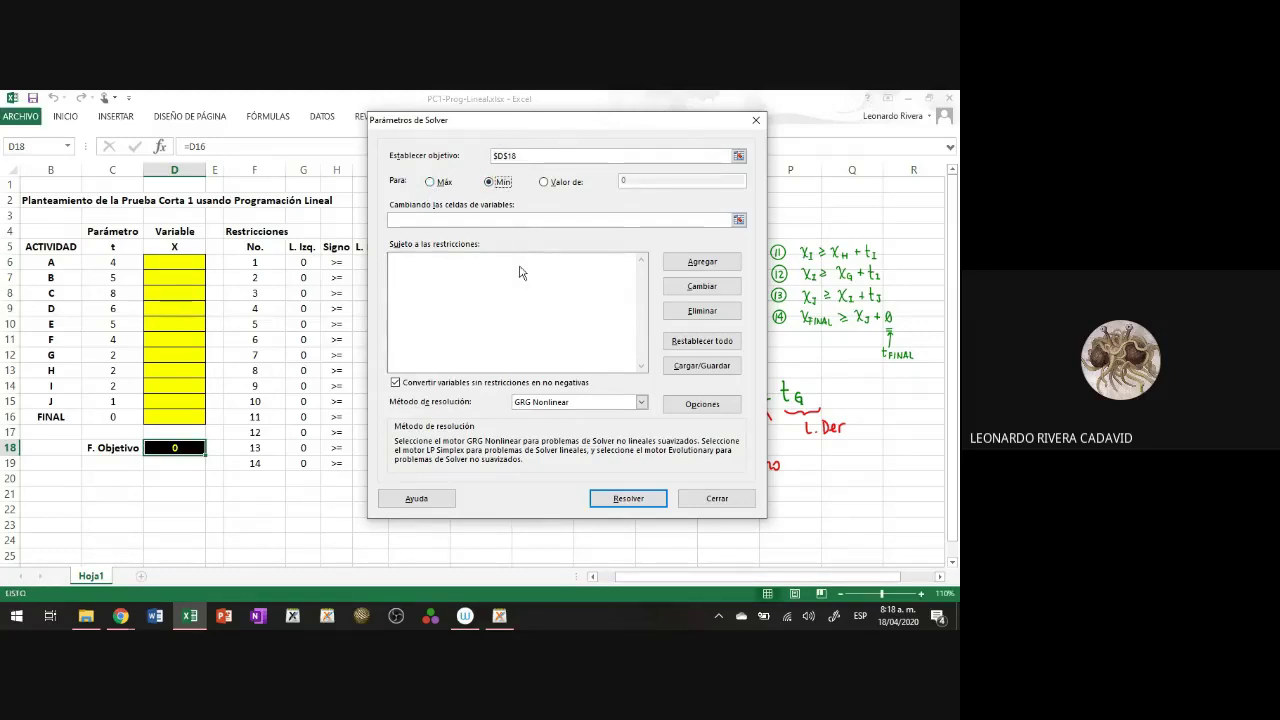
pyautogui.click(738, 220)
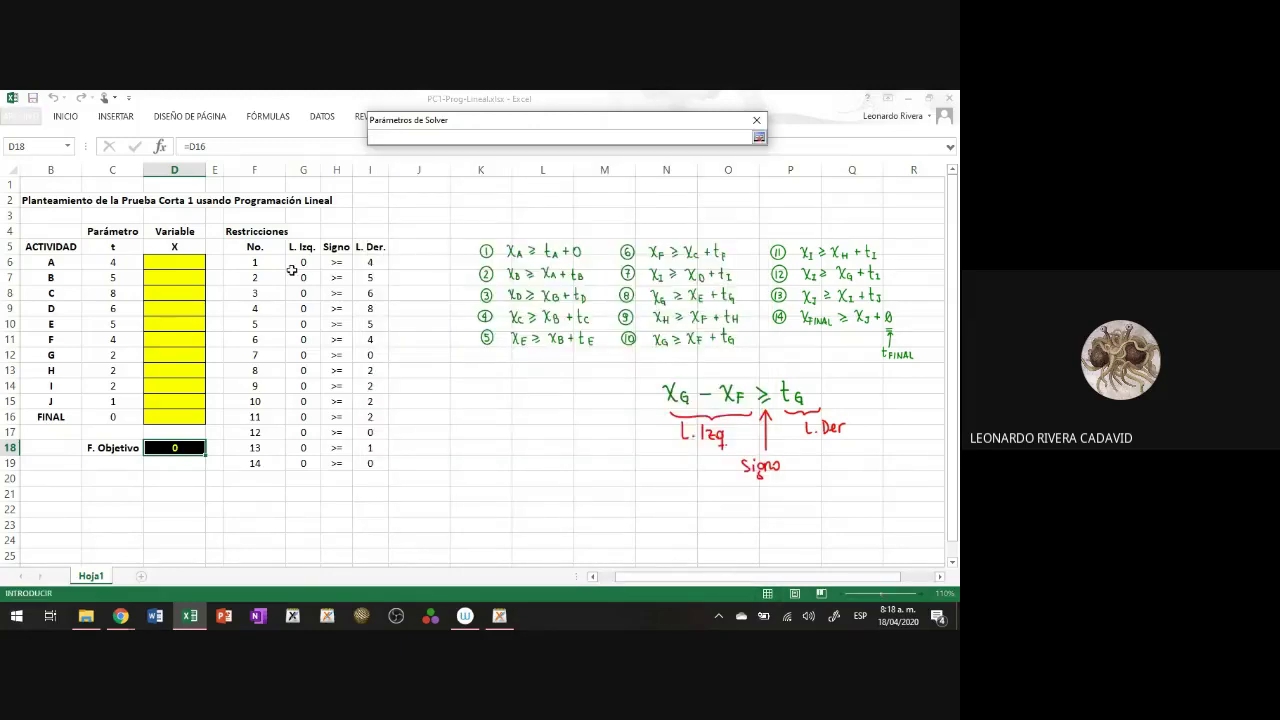
pyautogui.moveTo(155, 418); pyautogui.dragTo(166, 269)
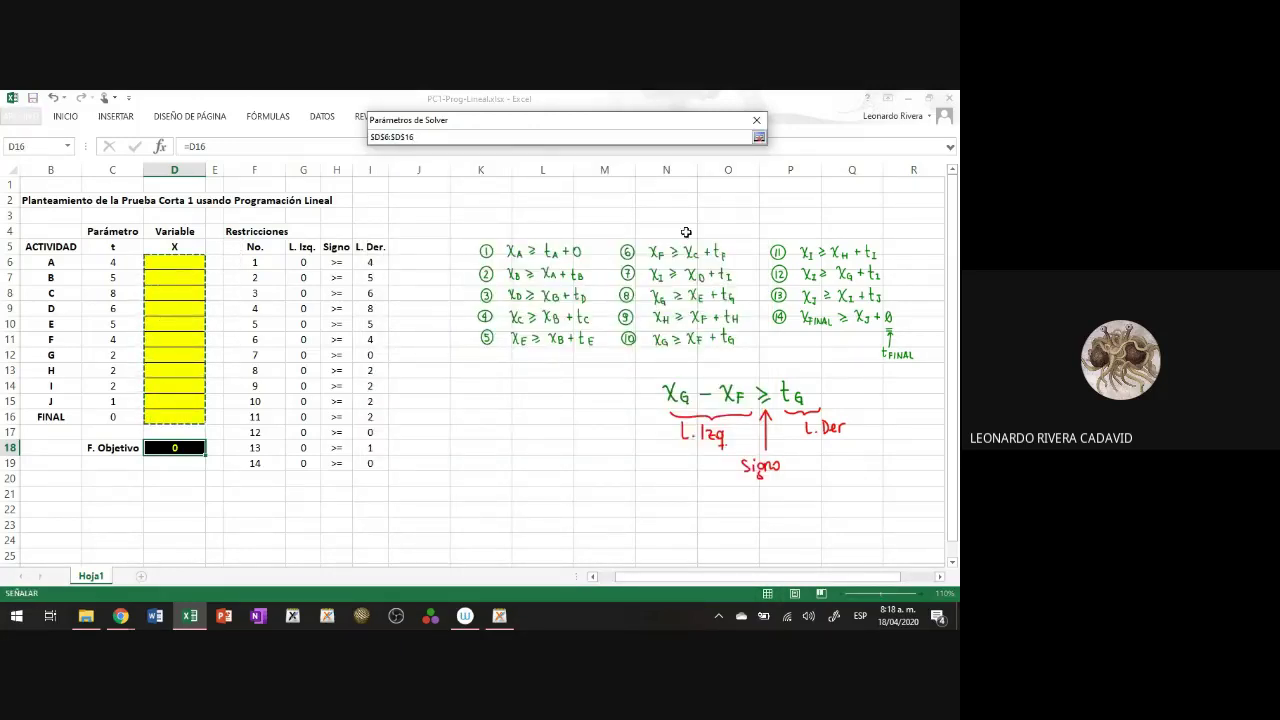
pyautogui.click(759, 138)
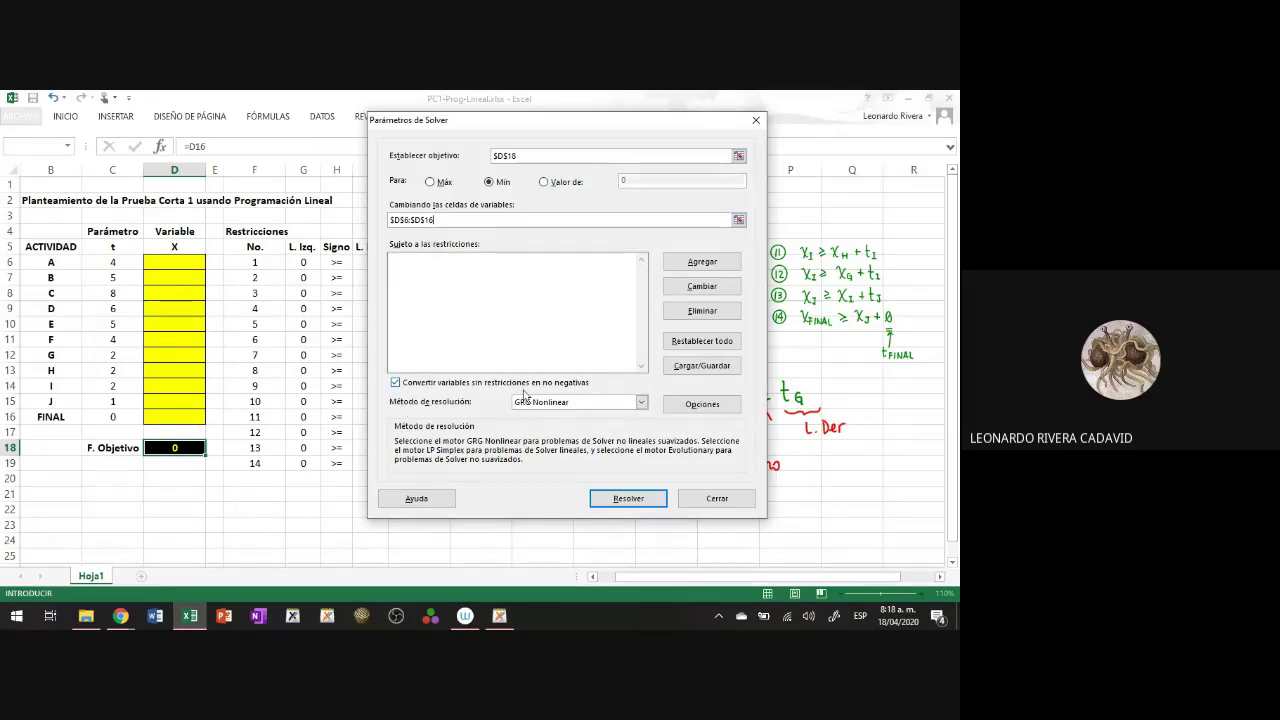
# Step: Keep unconstrained variables non-negative, set the solving method to Simplex LP, and close the Solver parameters
pyautogui.click(395, 382)
pyautogui.click(643, 404)
pyautogui.click(576, 424)
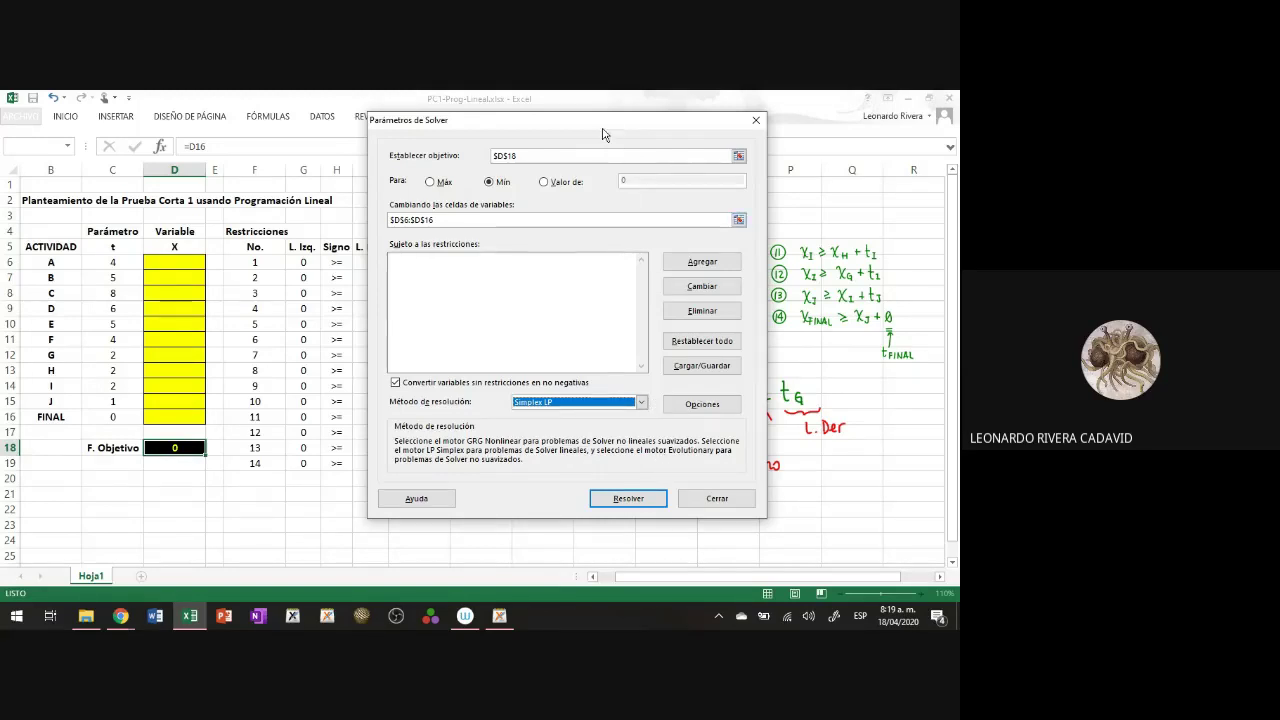
pyautogui.moveTo(603, 122); pyautogui.dragTo(649, 120)
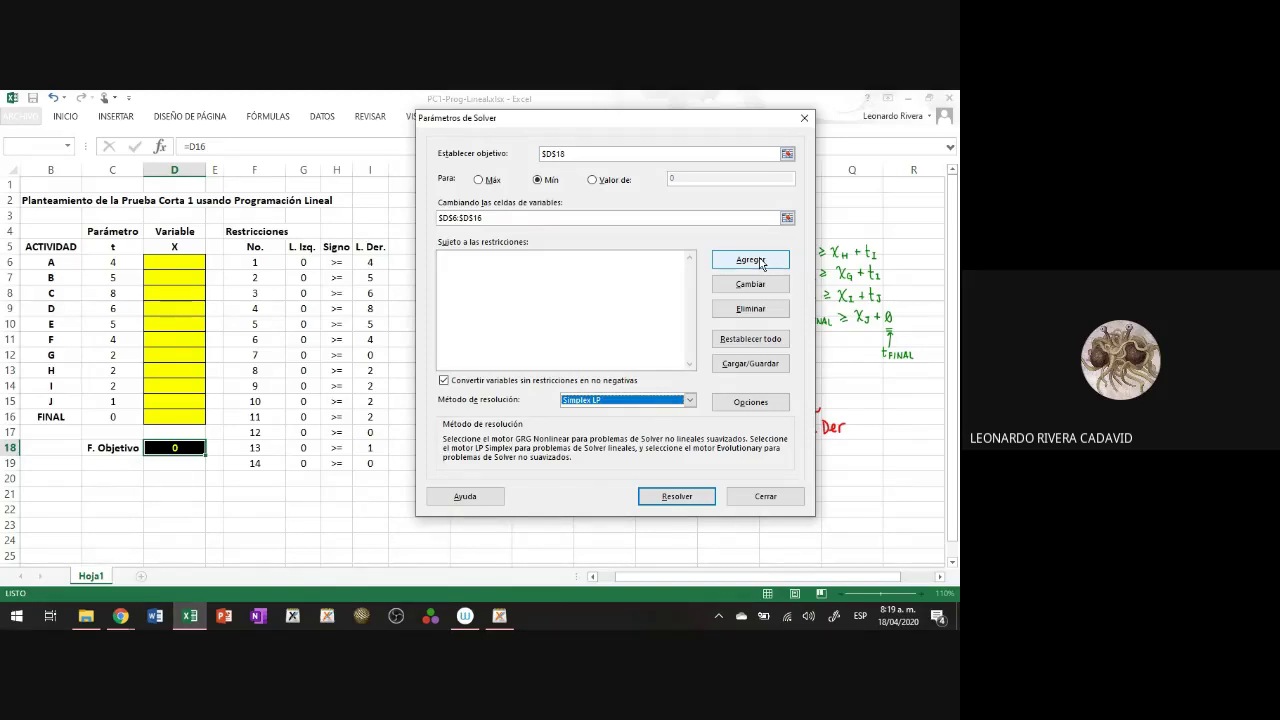
pyautogui.click(745, 500)
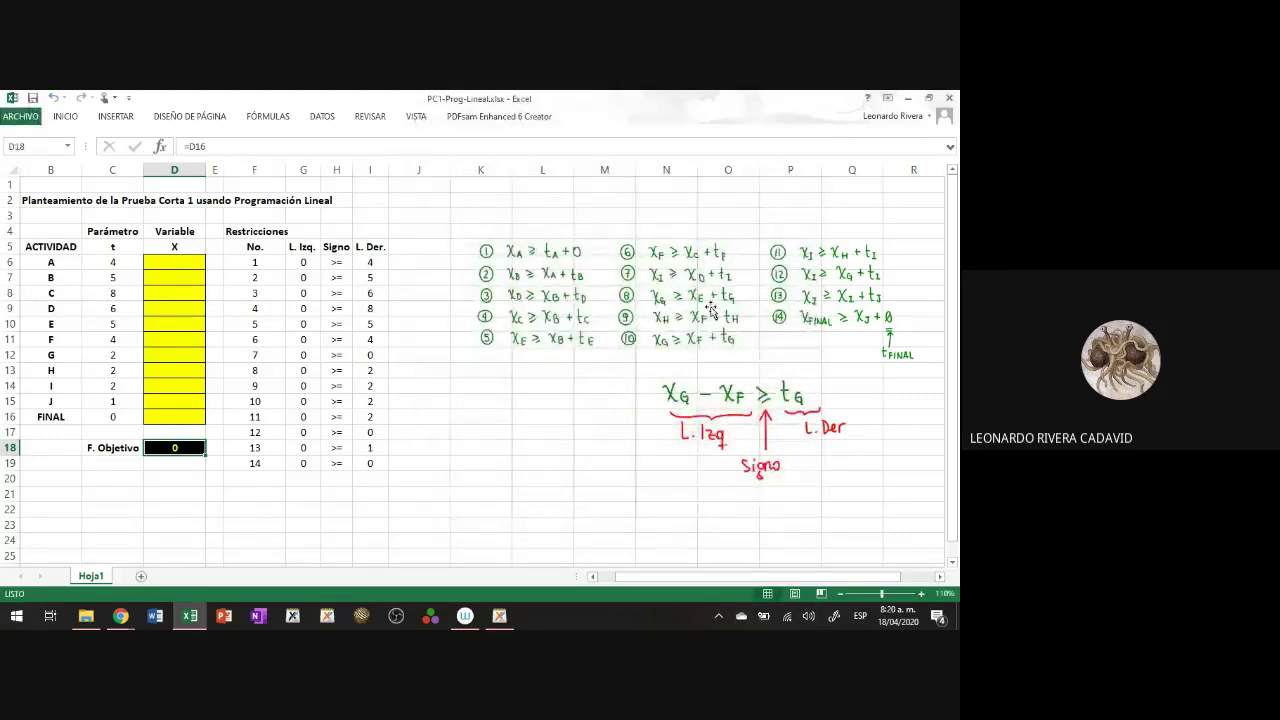
# Step: Move the handwritten L. Izq./Signo/L. Der. example picture below the constraints at columns L through O and enlarge it slightly
pyautogui.click(661, 392)
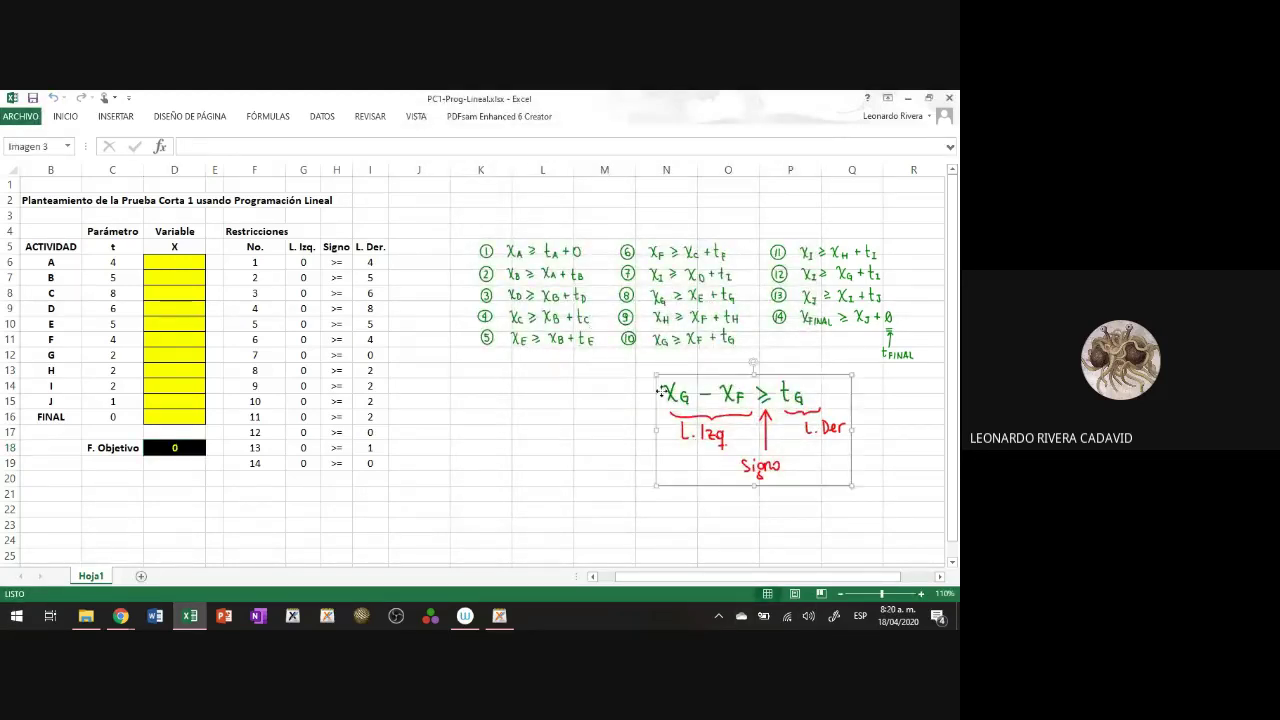
pyautogui.moveTo(661, 392); pyautogui.dragTo(455, 388)
pyautogui.moveTo(643, 486); pyautogui.dragTo(705, 538)
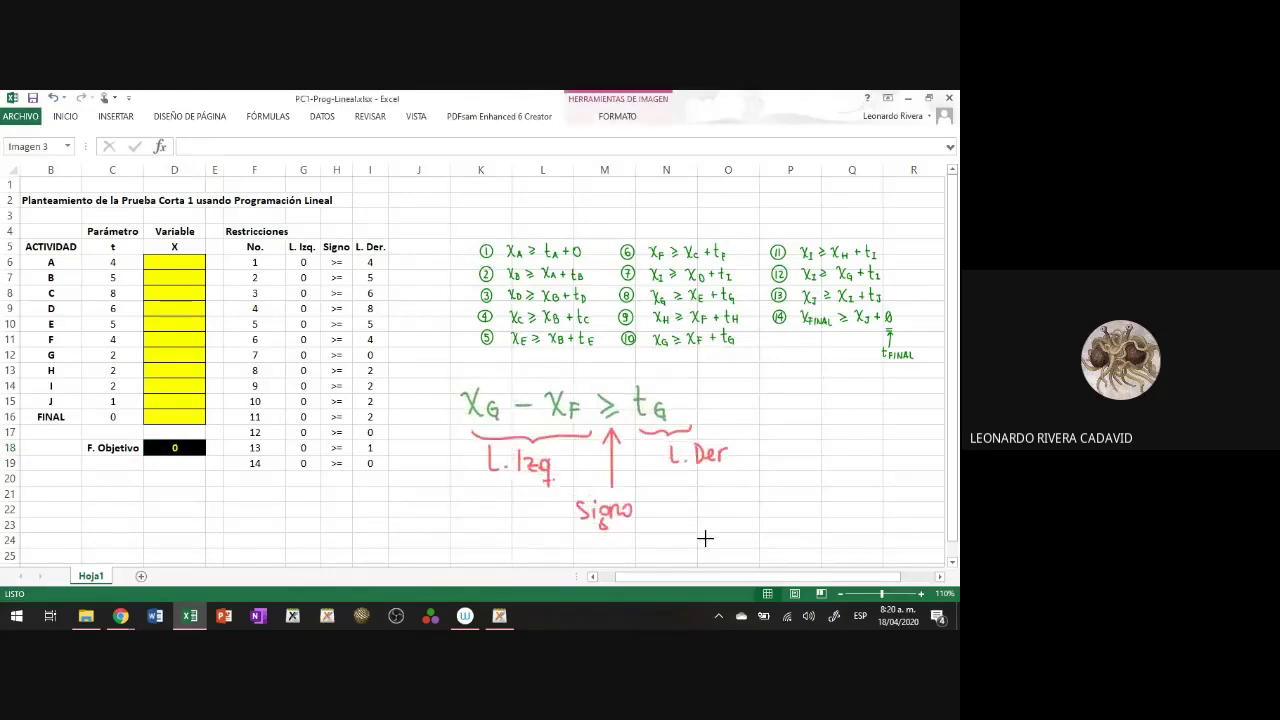
pyautogui.moveTo(496, 385); pyautogui.dragTo(558, 390)
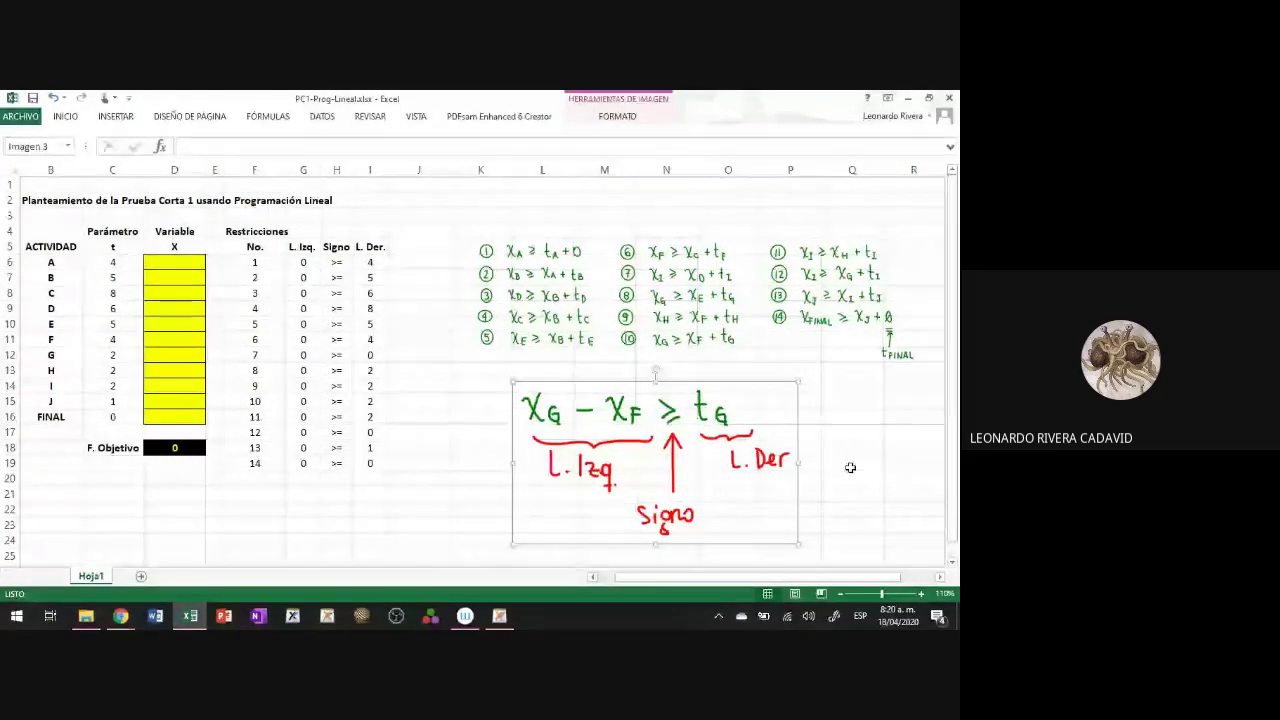
pyautogui.moveTo(798, 381); pyautogui.dragTo(737, 420)
pyautogui.moveTo(683, 461); pyautogui.dragTo(723, 421)
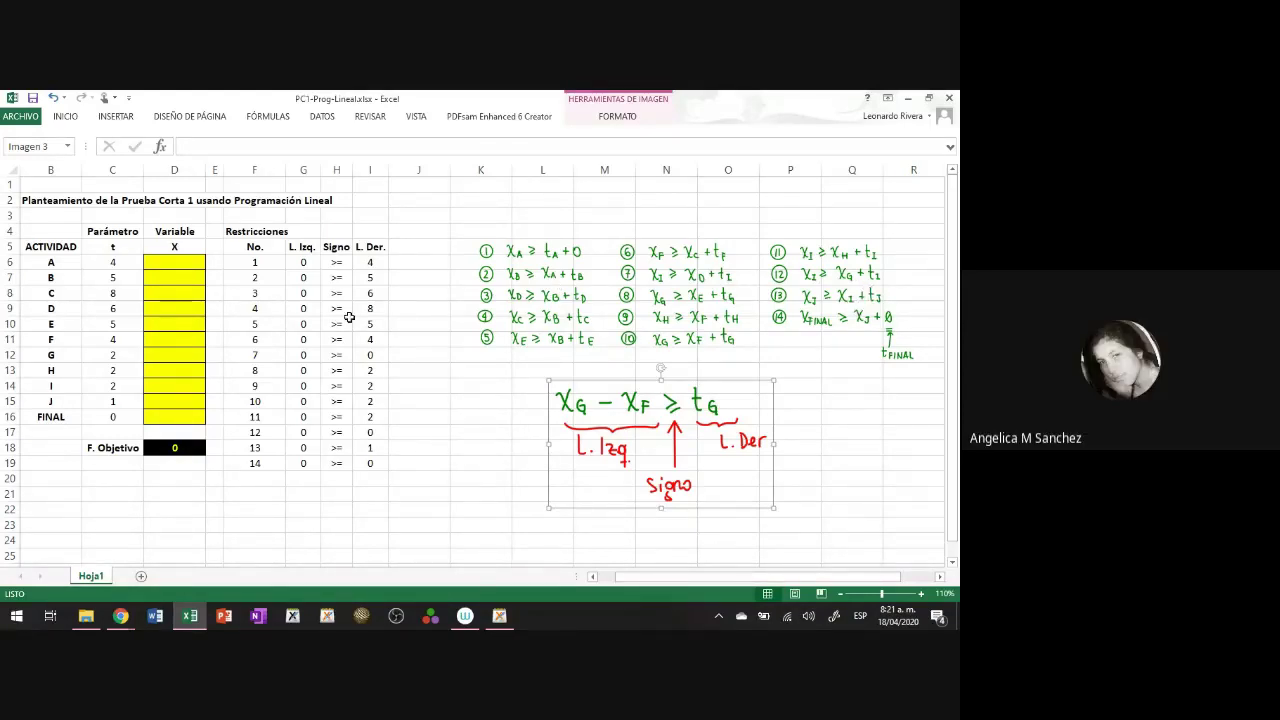
# Step: Select the objective cell D18 and reopen the Solver parameters
pyautogui.click(180, 448)
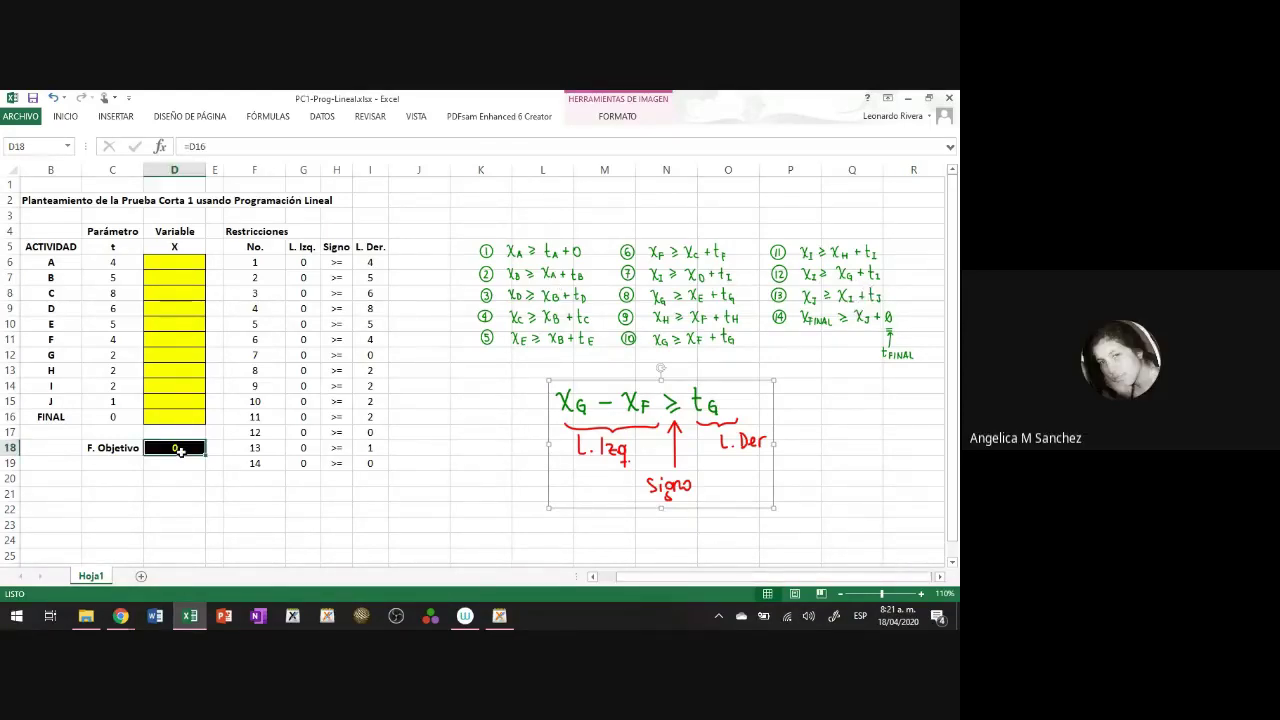
pyautogui.click(322, 117)
pyautogui.click(904, 136)
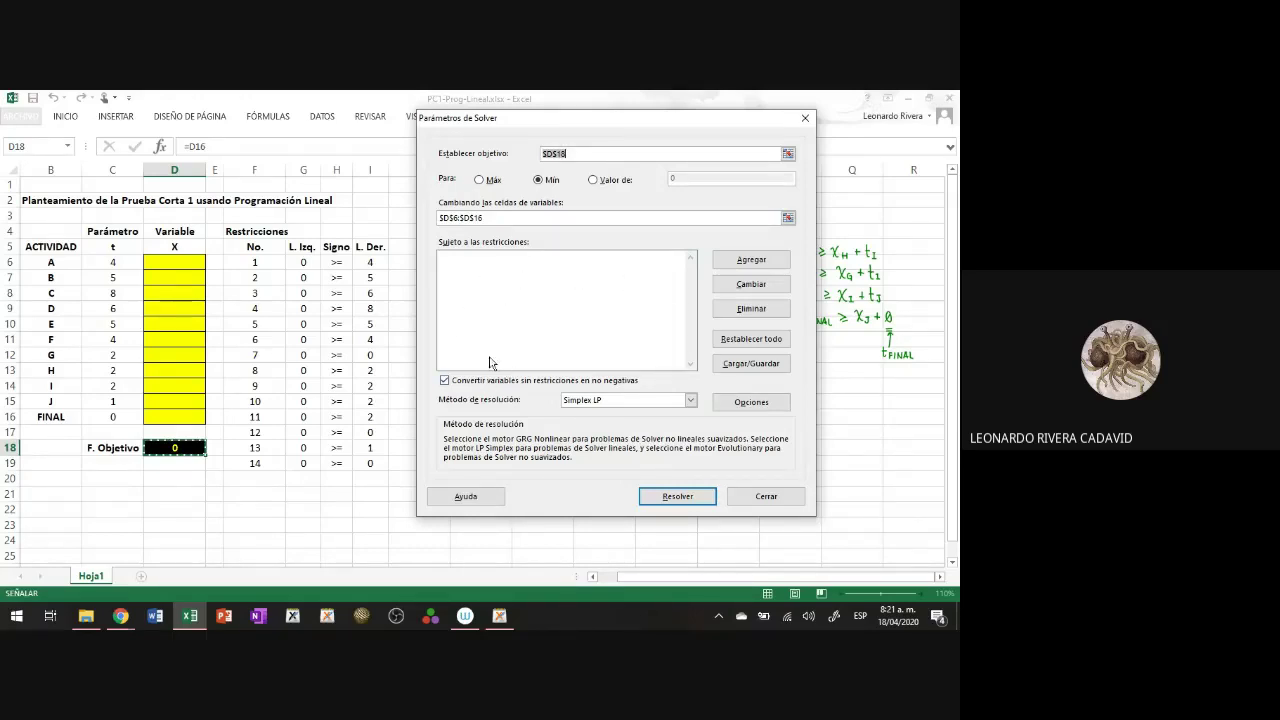
# Step: Add a Solver constraint requiring G6 >= I6
pyautogui.click(776, 262)
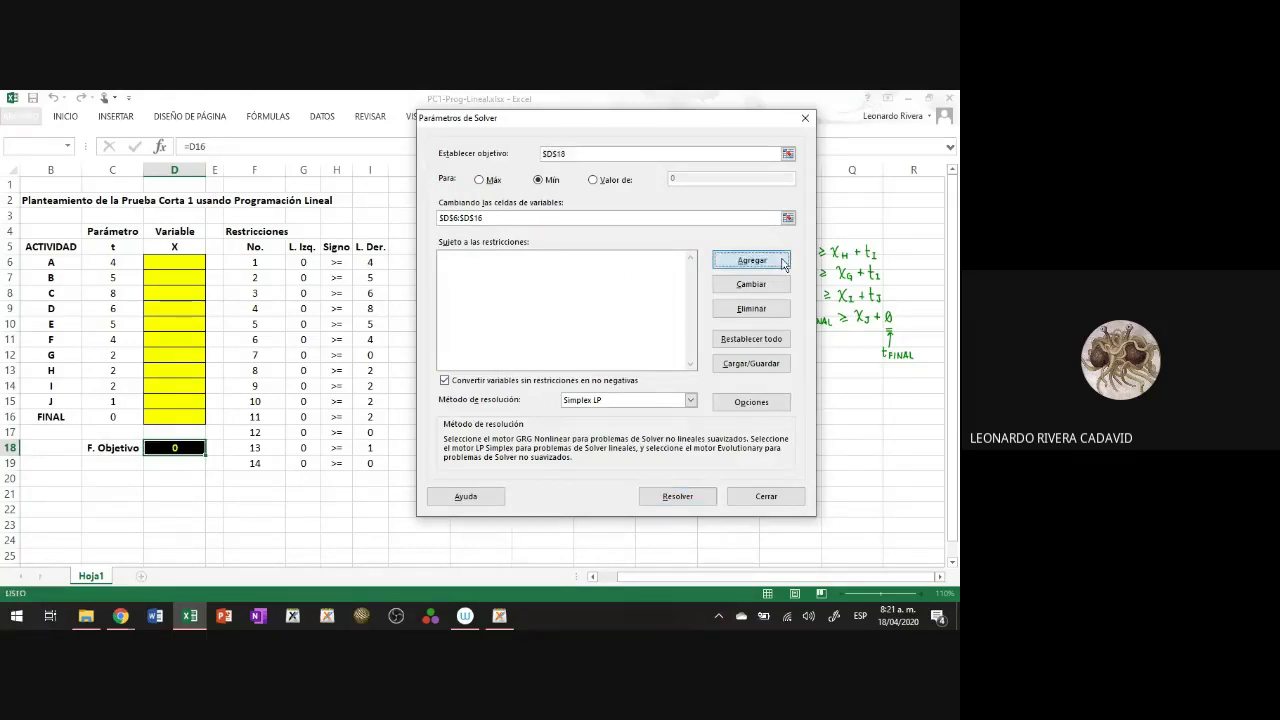
pyautogui.click(299, 260)
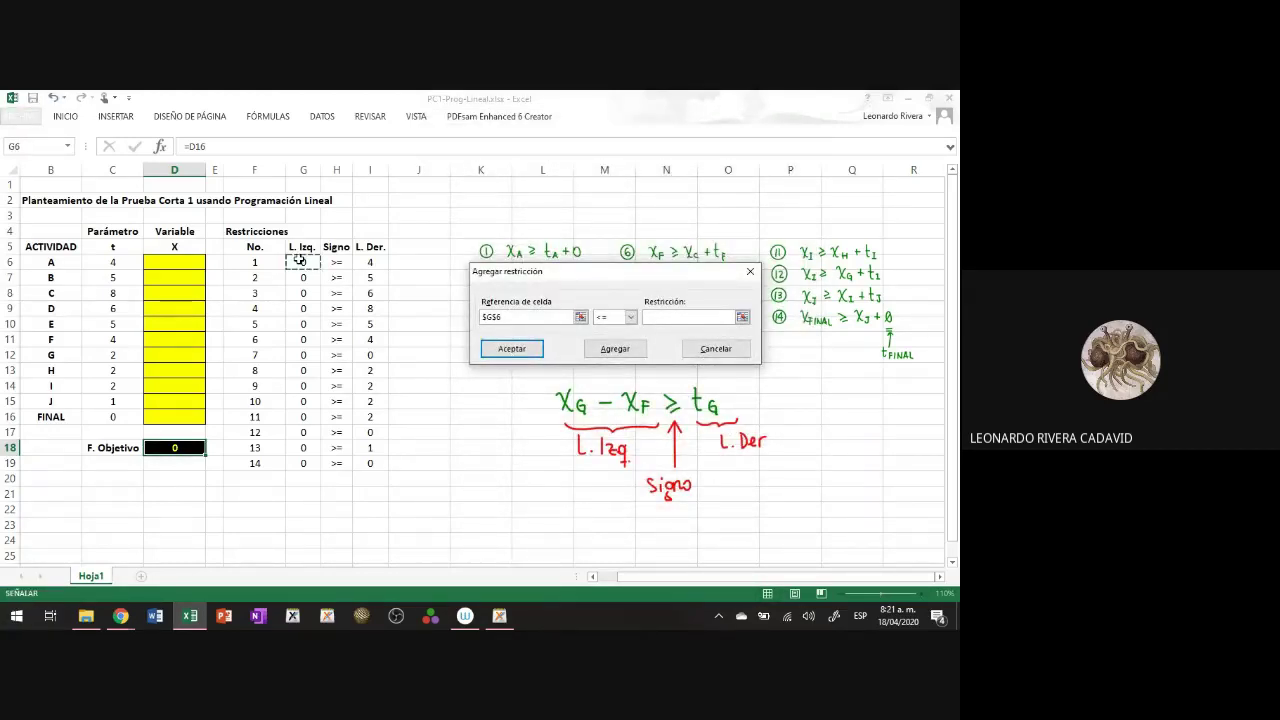
pyautogui.click(630, 316)
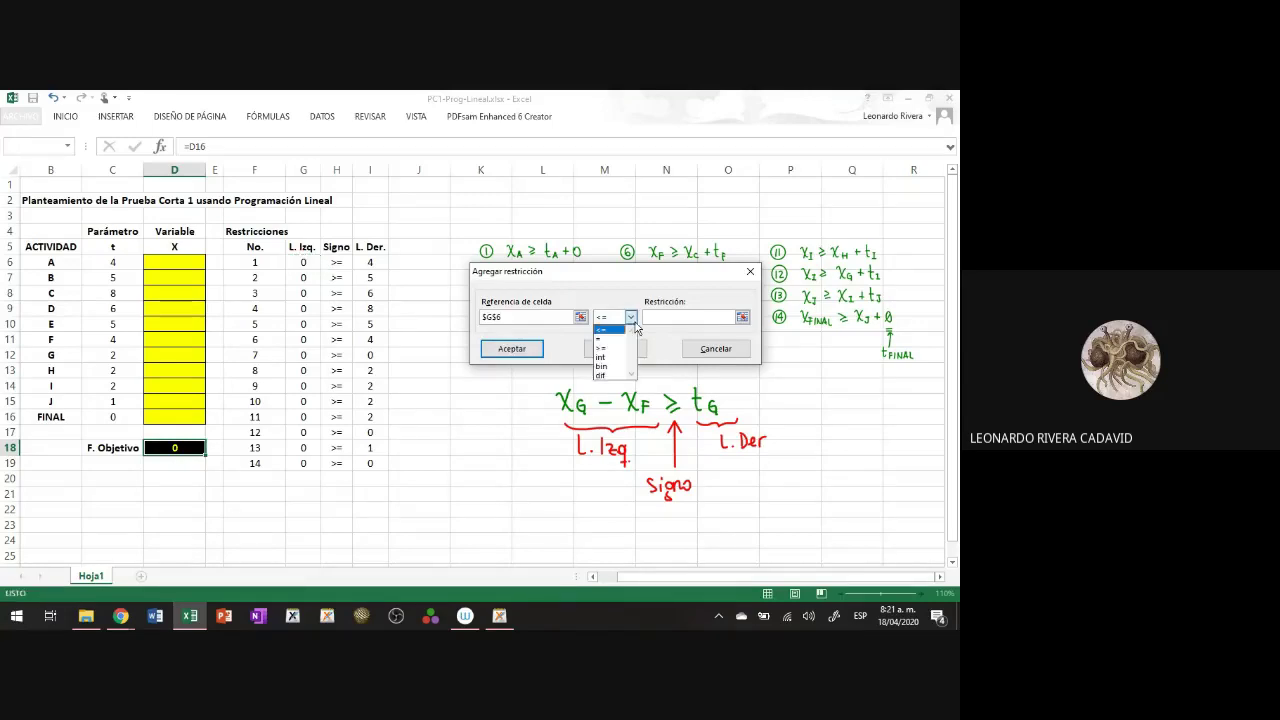
pyautogui.click(618, 347)
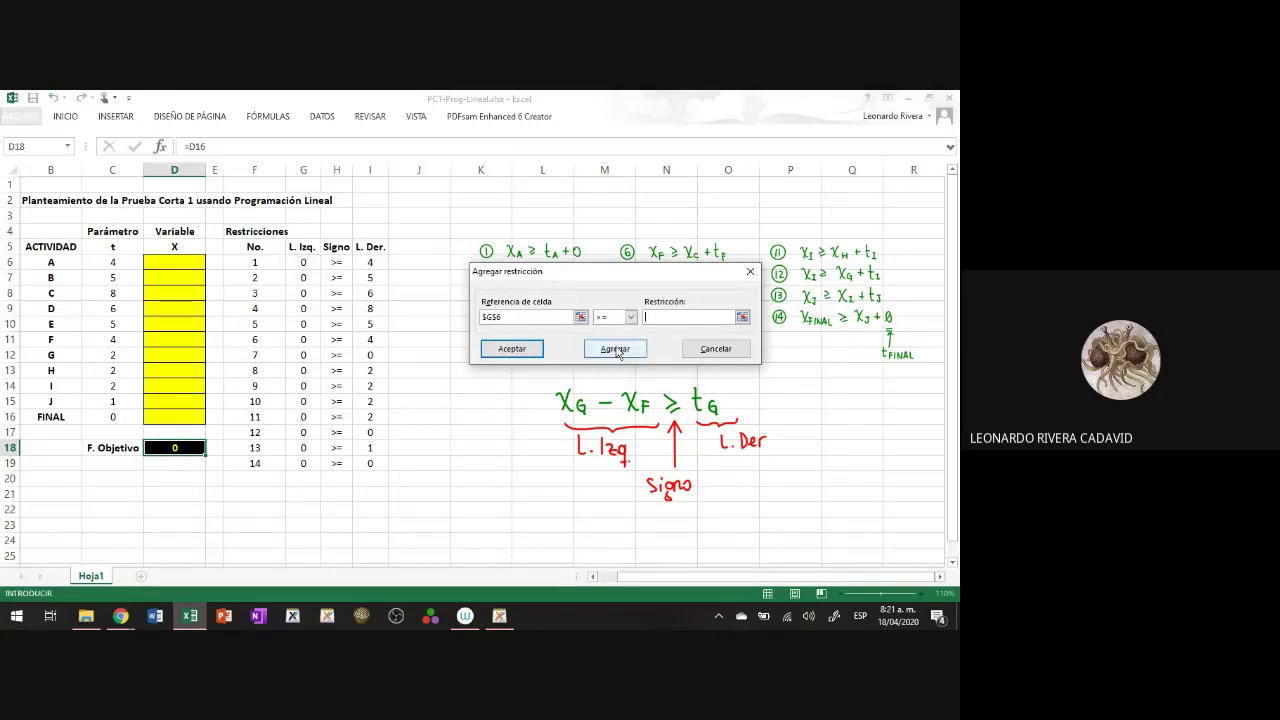
pyautogui.click(371, 262)
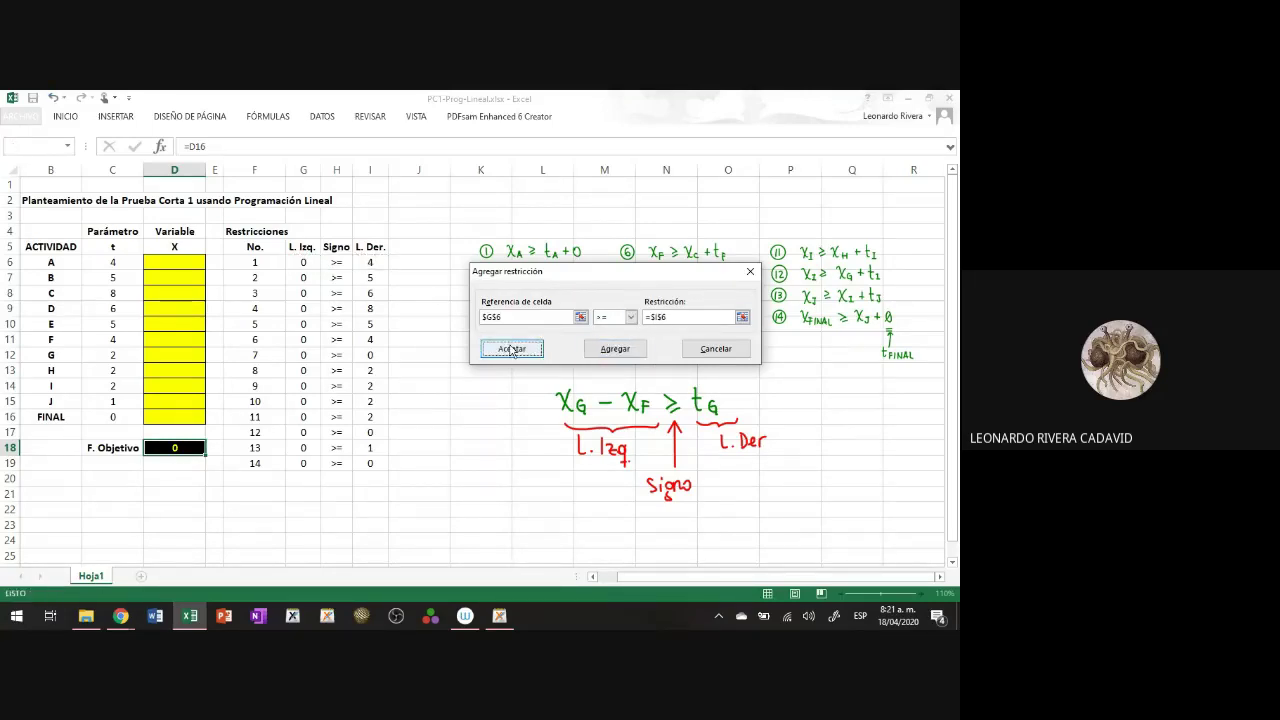
pyautogui.click(512, 348)
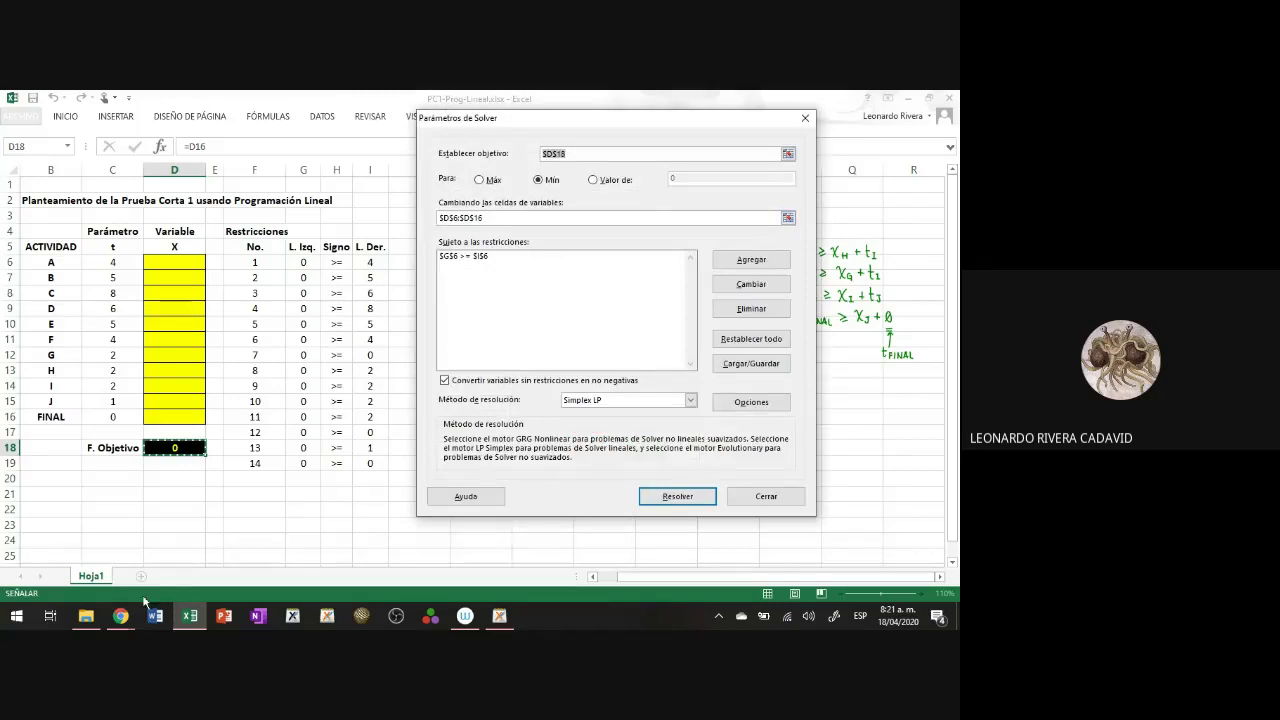
# Step: Switch to the Google Meet window to read the meeting chat, and return to the Solver parameters in Excel
pyautogui.moveTo(122, 618)
pyautogui.click(45, 570)
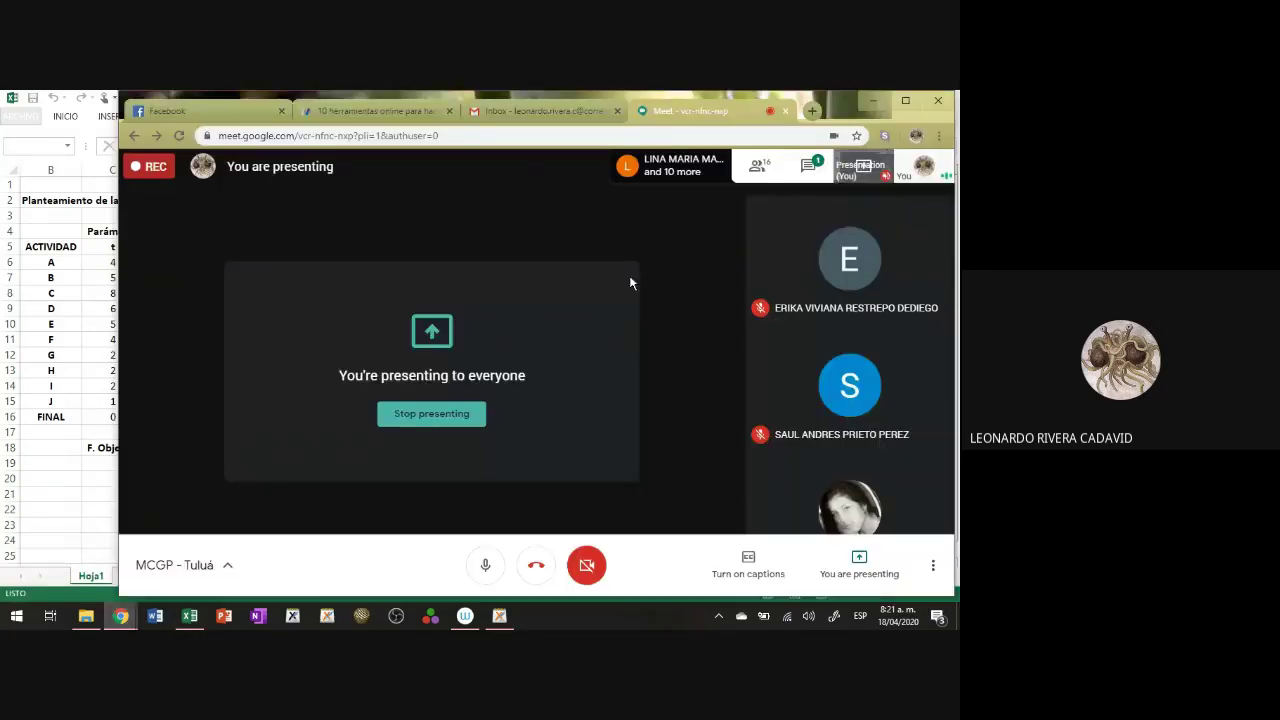
pyautogui.click(808, 168)
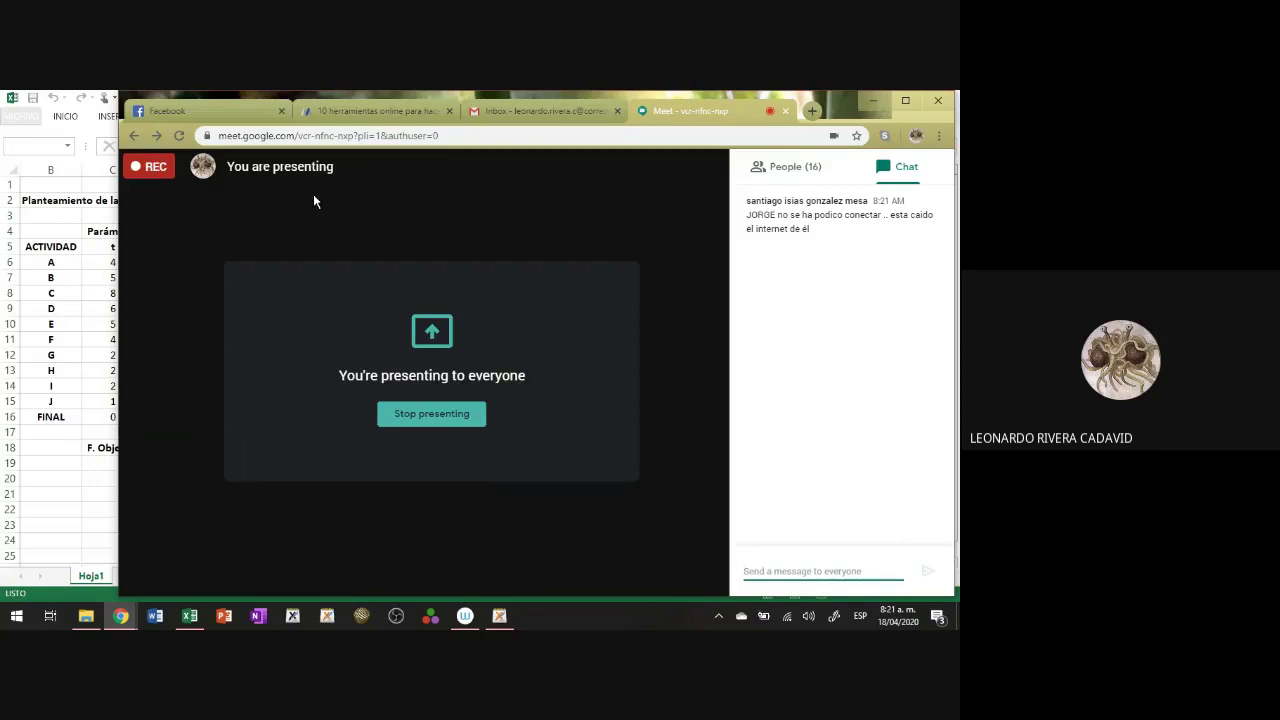
pyautogui.click(55, 277)
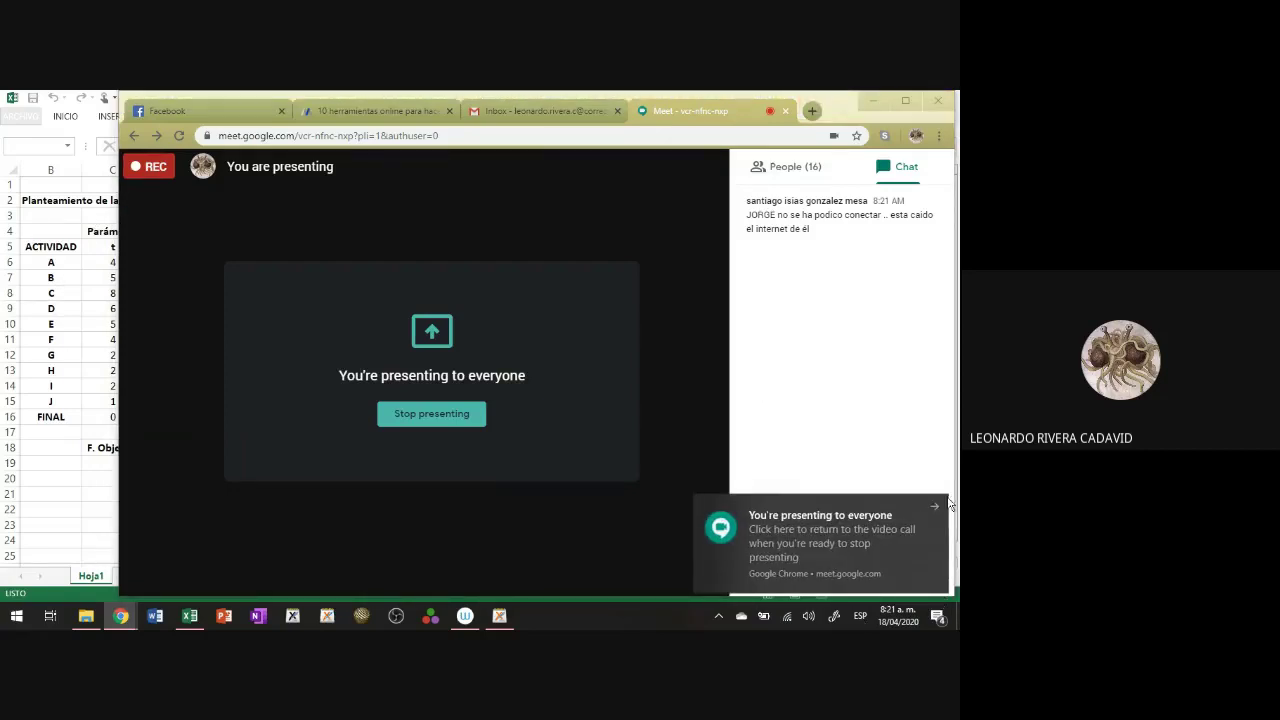
pyautogui.click(158, 338)
pyautogui.click(54, 434)
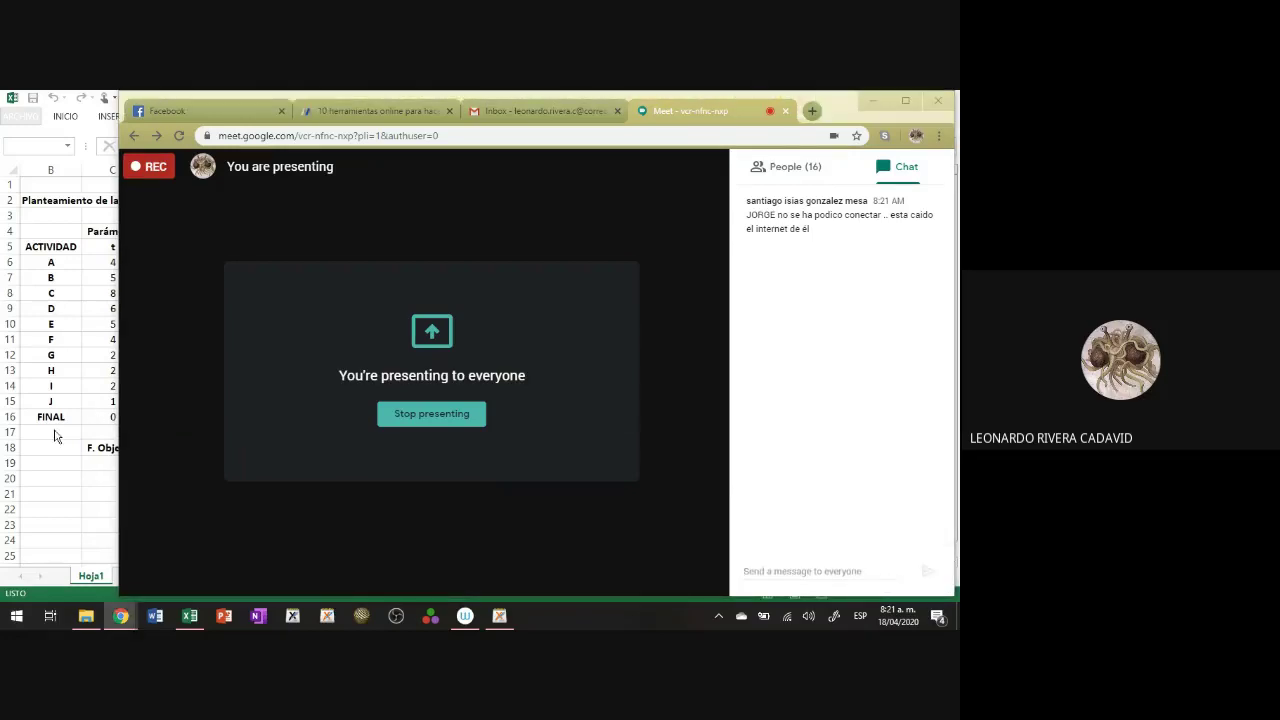
pyautogui.click(189, 615)
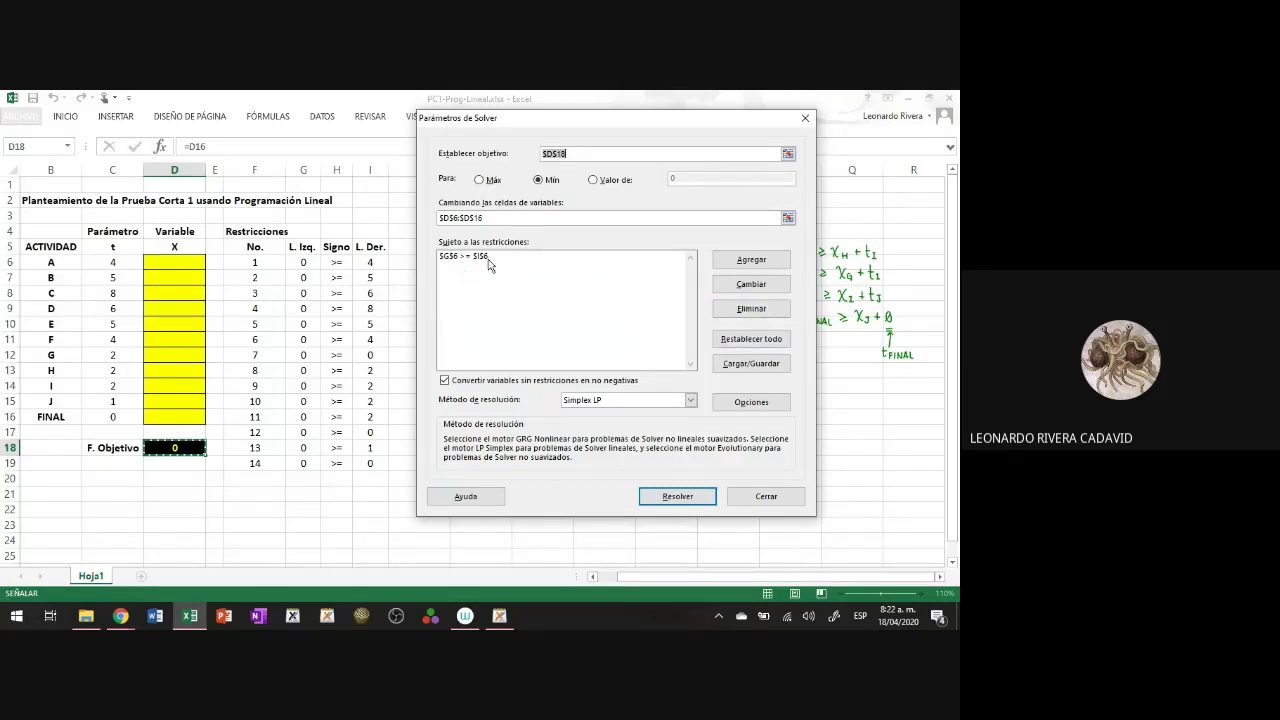
# Step: Add a second Solver constraint requiring G7 >= I7
pyautogui.click(751, 261)
pyautogui.click(303, 277)
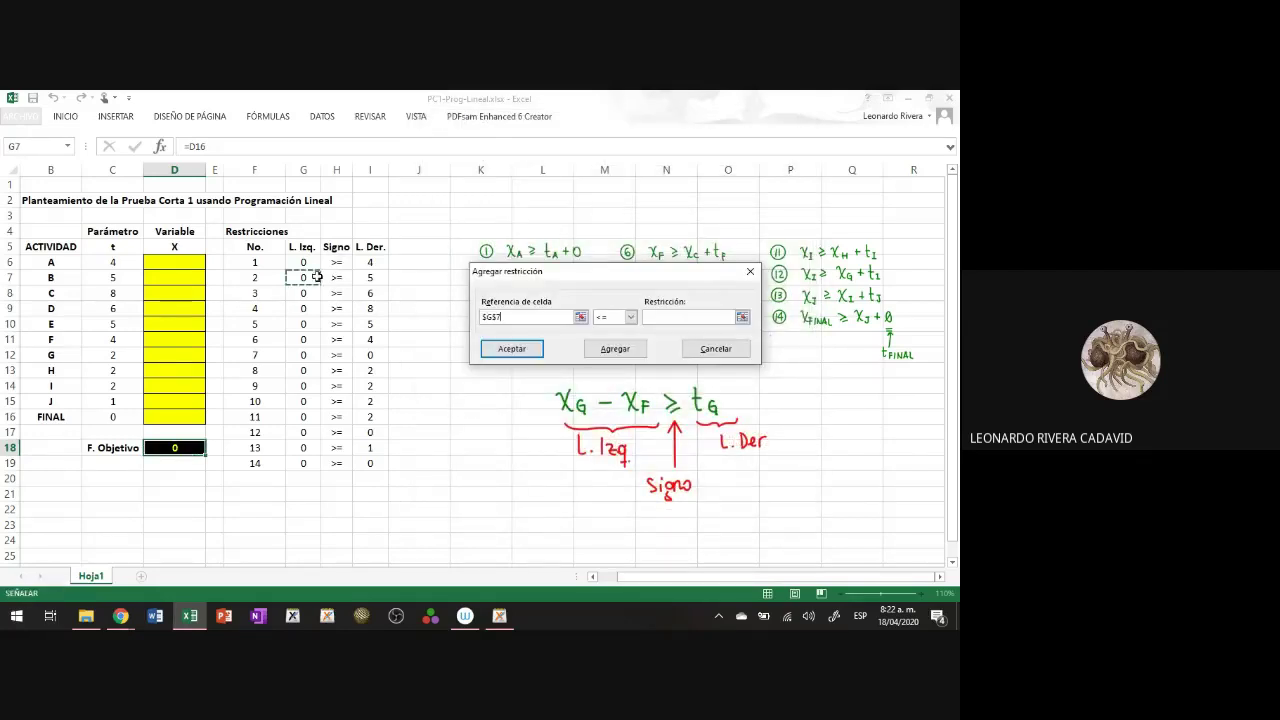
pyautogui.click(631, 317)
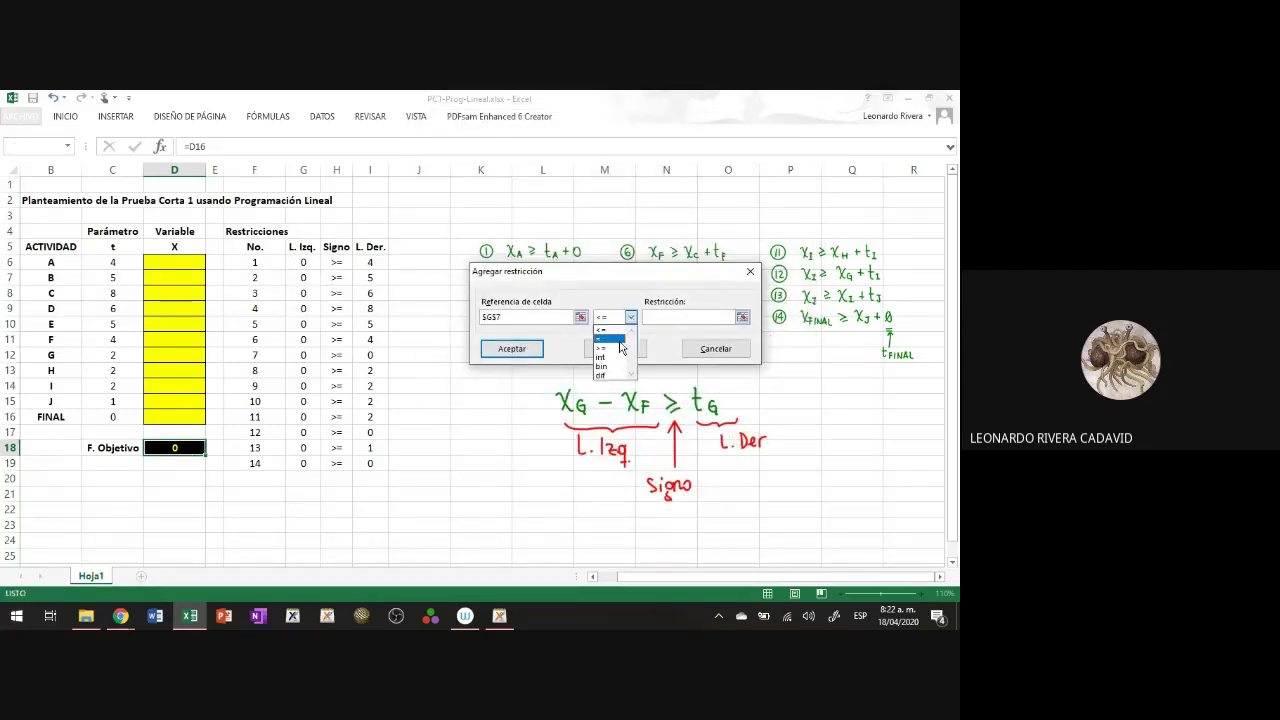
pyautogui.click(602, 347)
pyautogui.click(383, 275)
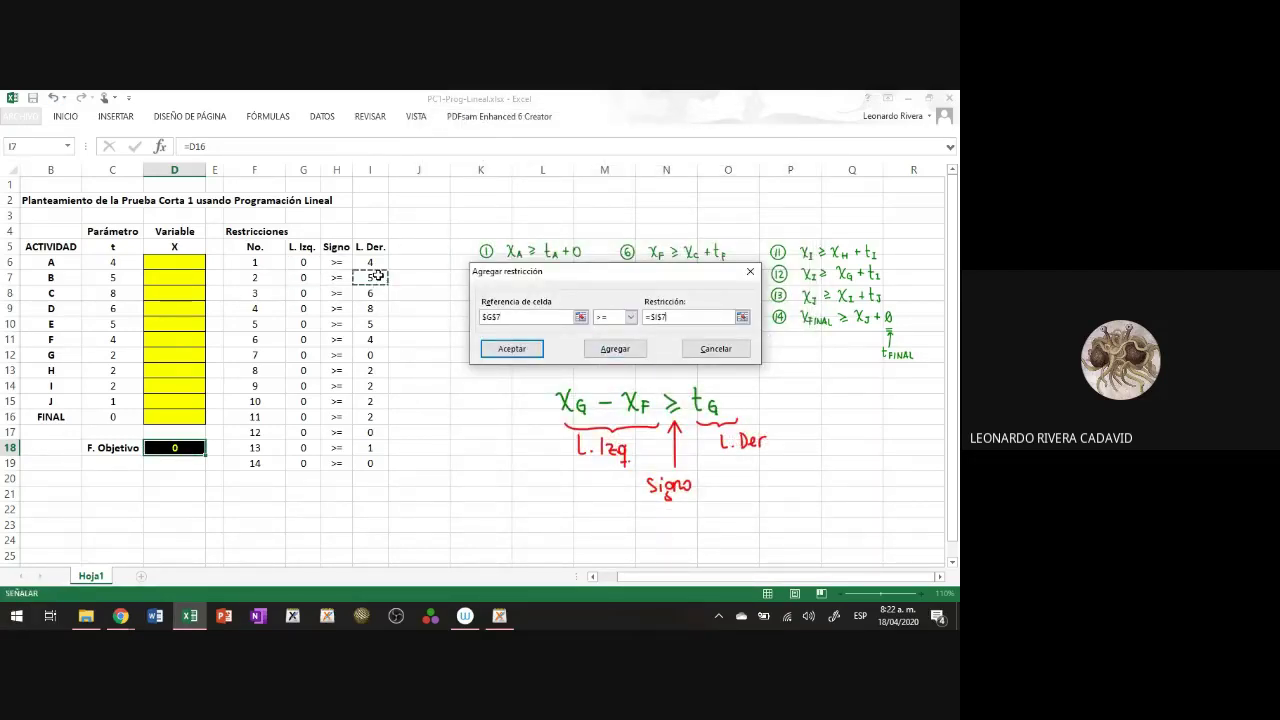
pyautogui.click(511, 348)
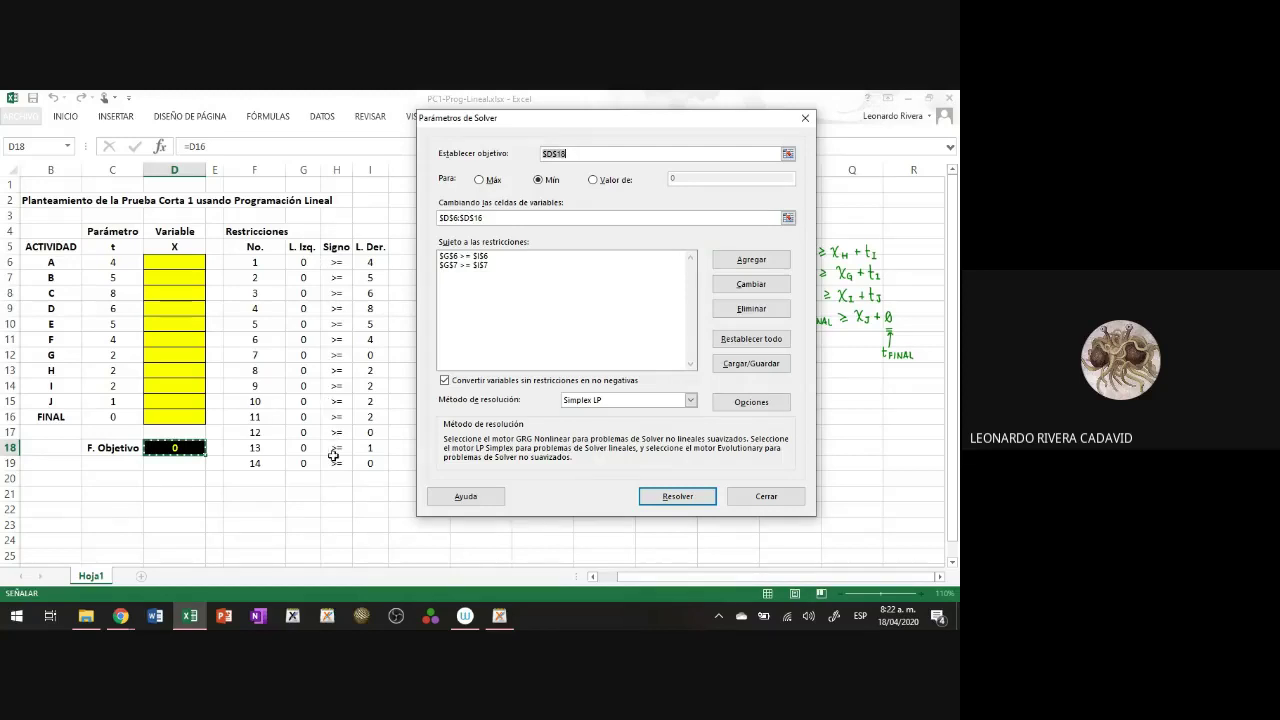
# Step: Delete the two single-cell constraints for rows 6 and 7 from the Solver constraint list
pyautogui.click(494, 266)
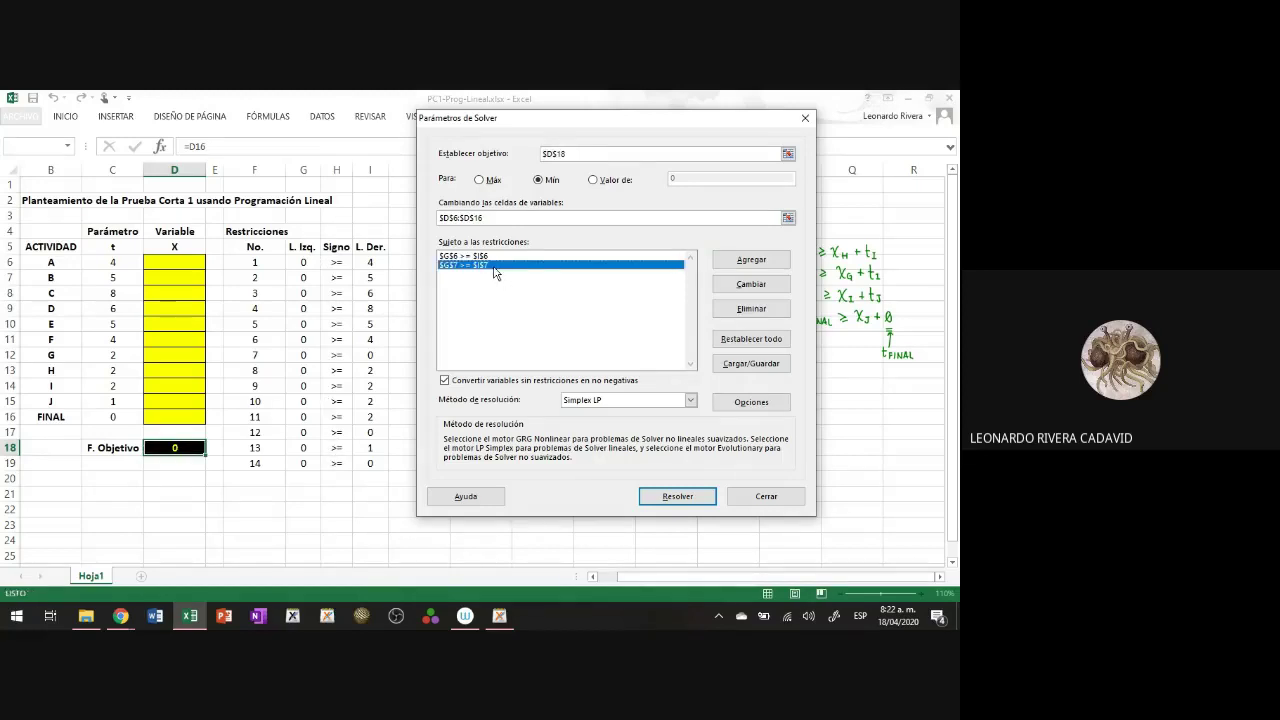
pyautogui.click(494, 257)
pyautogui.click(743, 309)
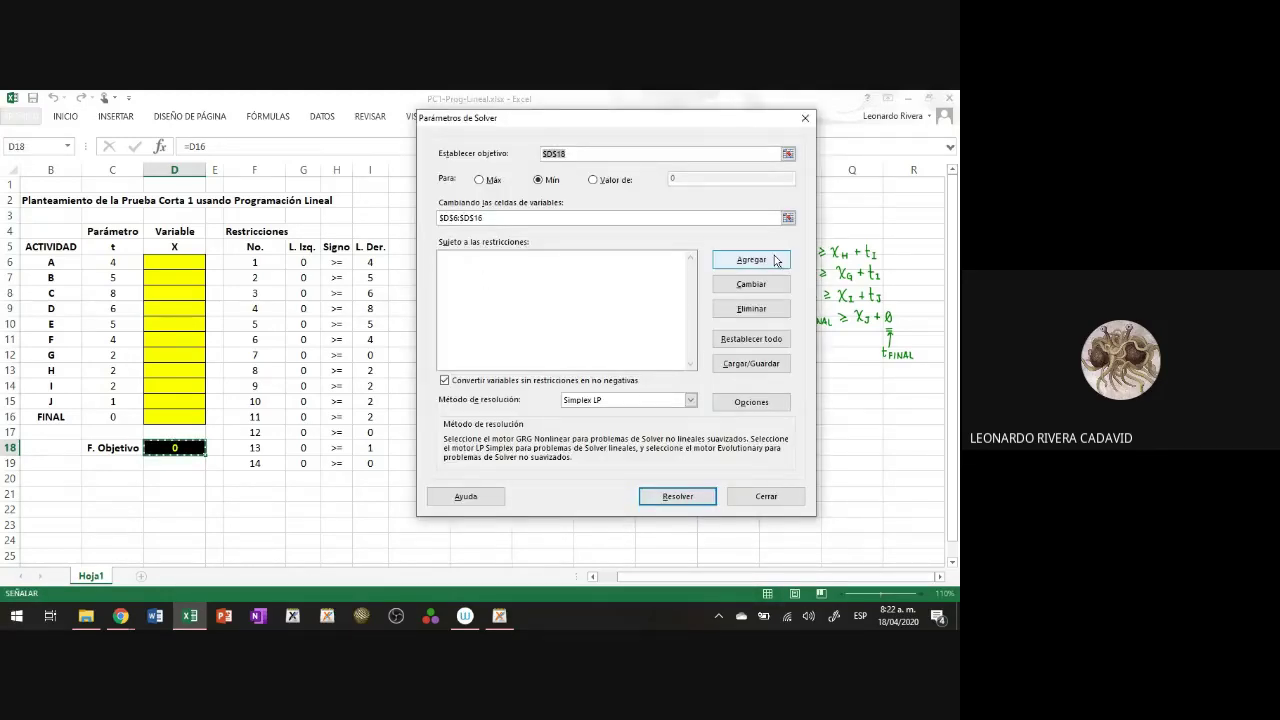
# Step: Add all 14 constraints to Solver at once as G6:G19 >= I6:I19
pyautogui.click(775, 261)
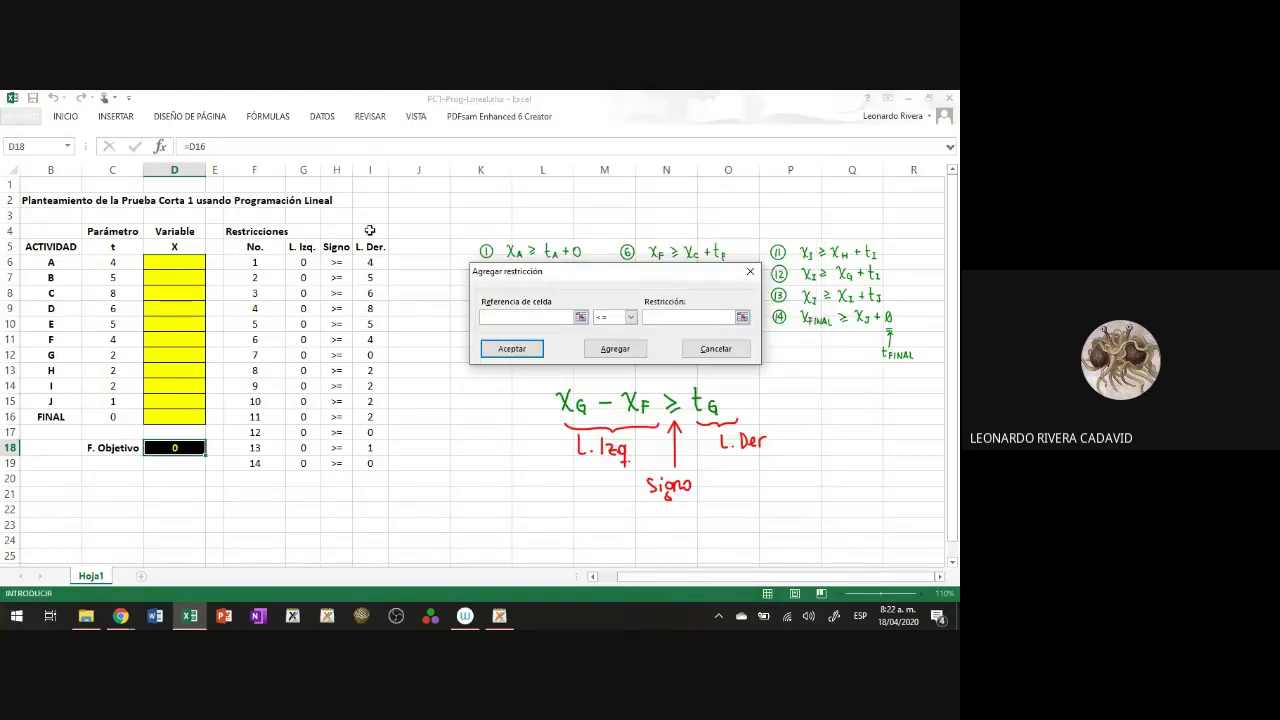
pyautogui.click(303, 262)
pyautogui.moveTo(303, 262); pyautogui.dragTo(310, 462)
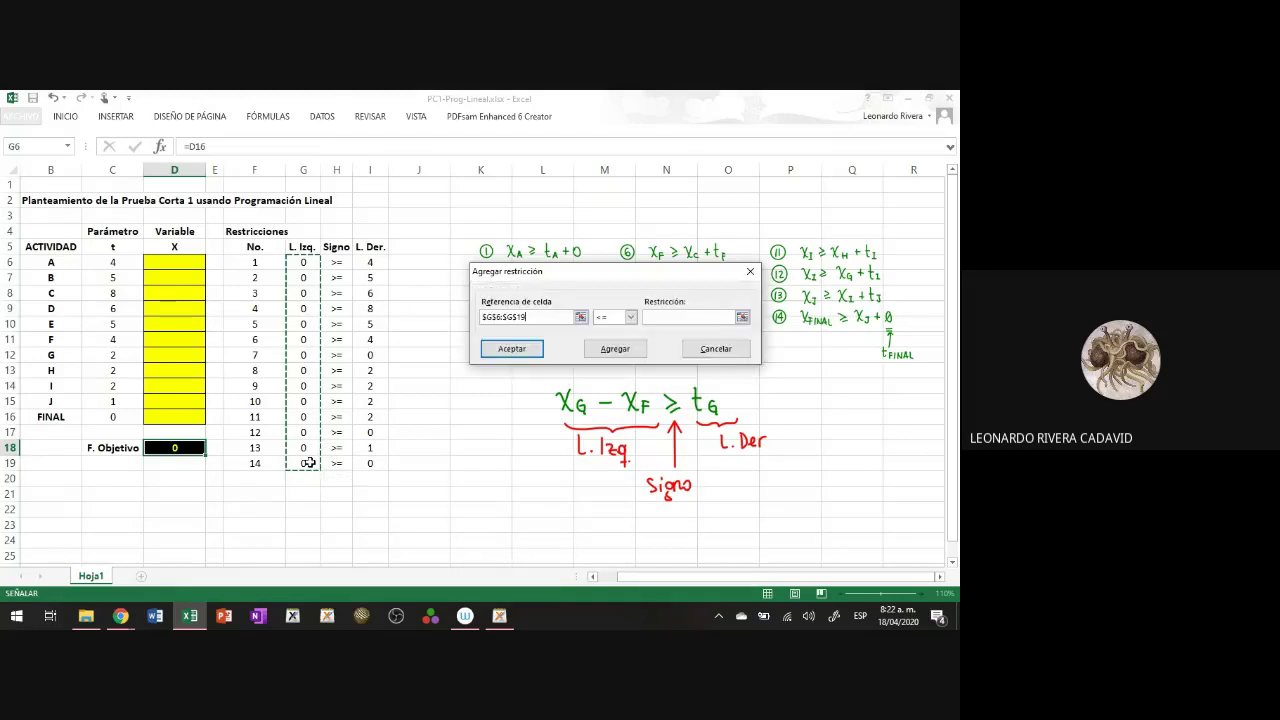
pyautogui.click(630, 317)
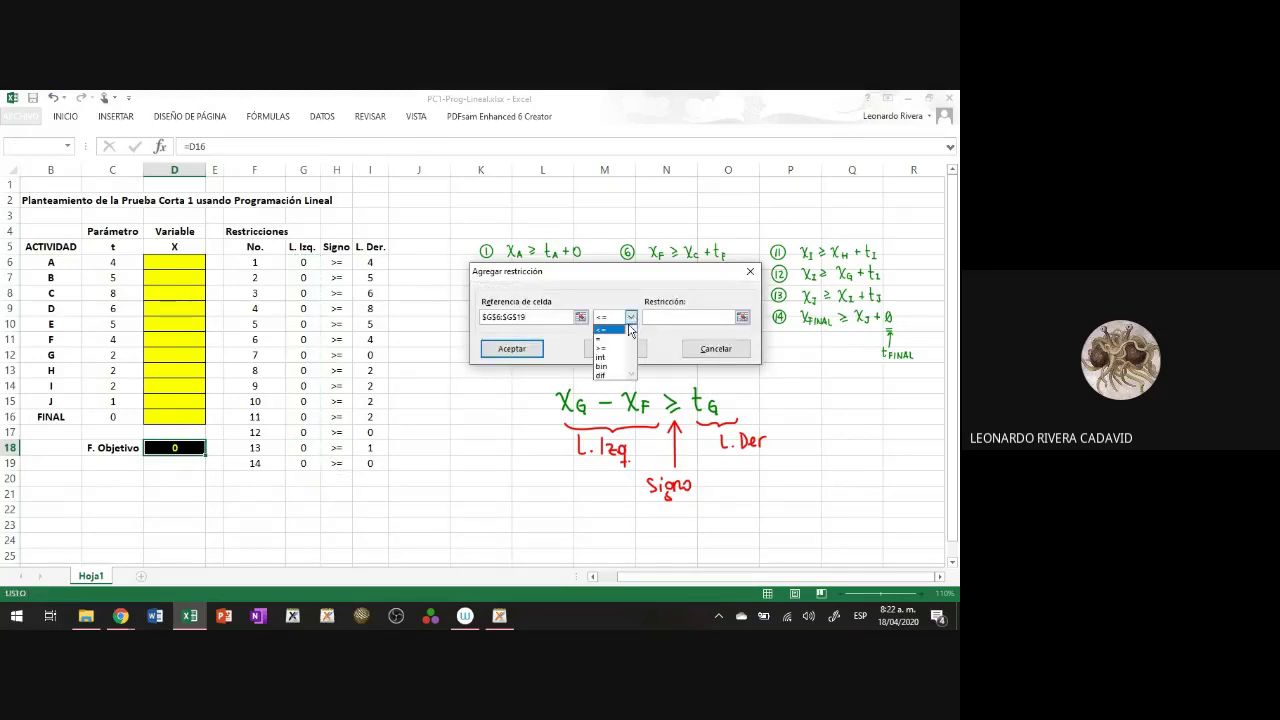
pyautogui.click(605, 347)
pyautogui.moveTo(371, 263); pyautogui.dragTo(372, 463)
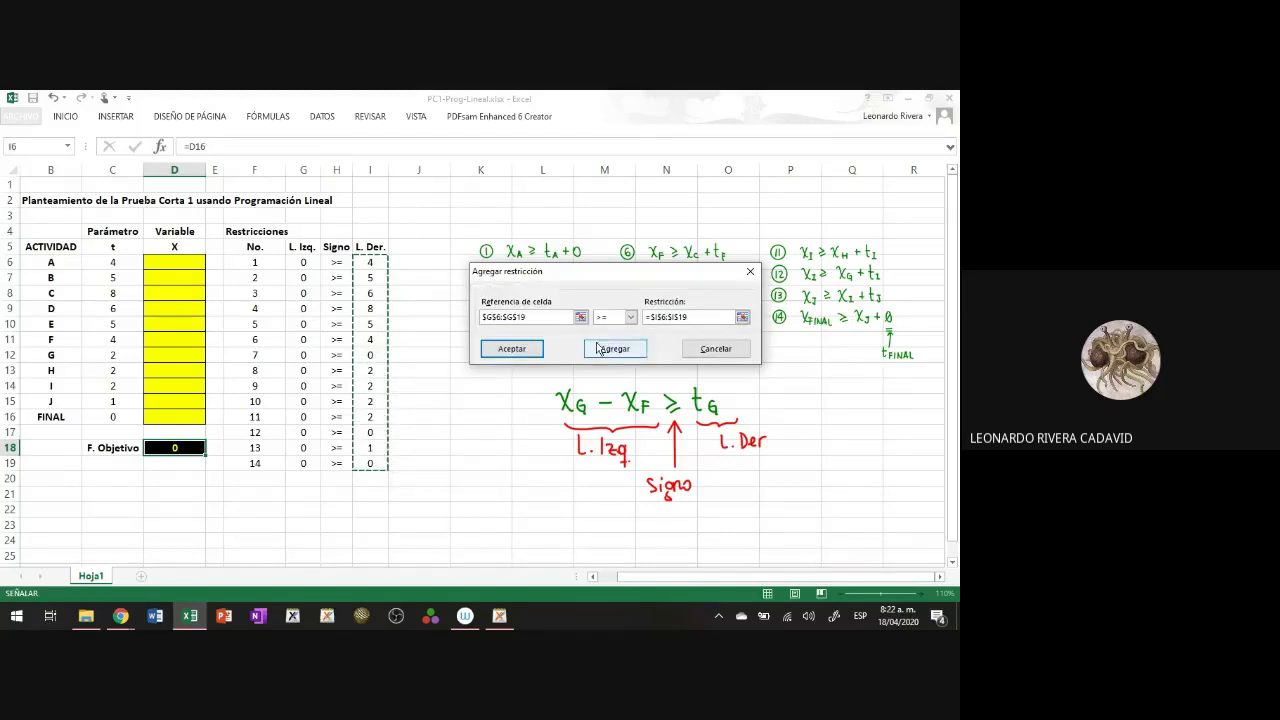
pyautogui.click(508, 349)
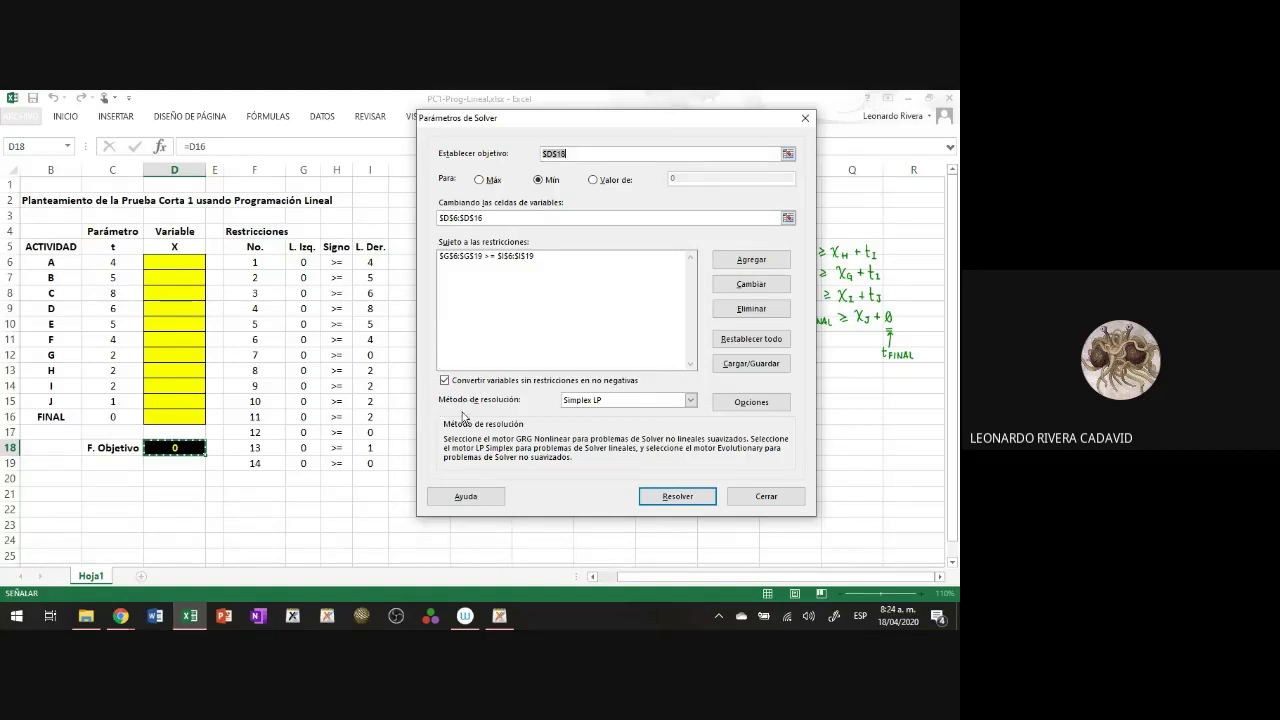
# Step: Solve the model and keep the Solver solution in the sheet
pyautogui.click(86, 615)
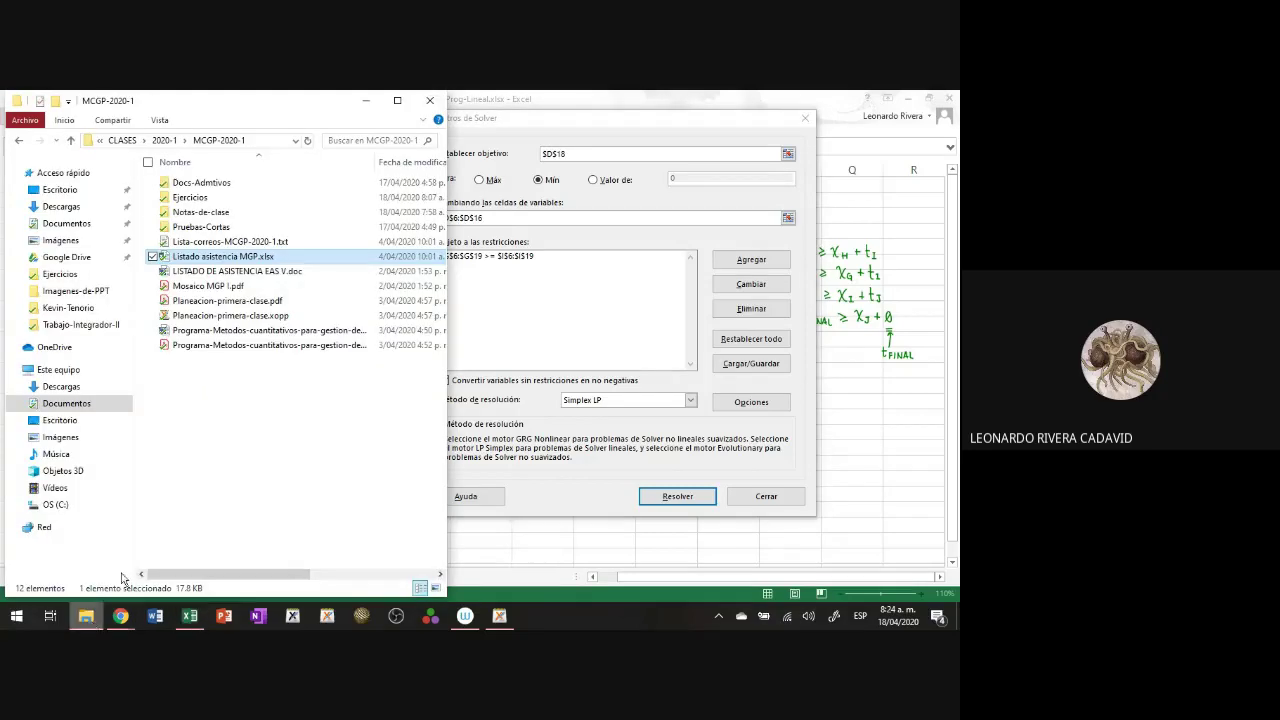
pyautogui.click(541, 474)
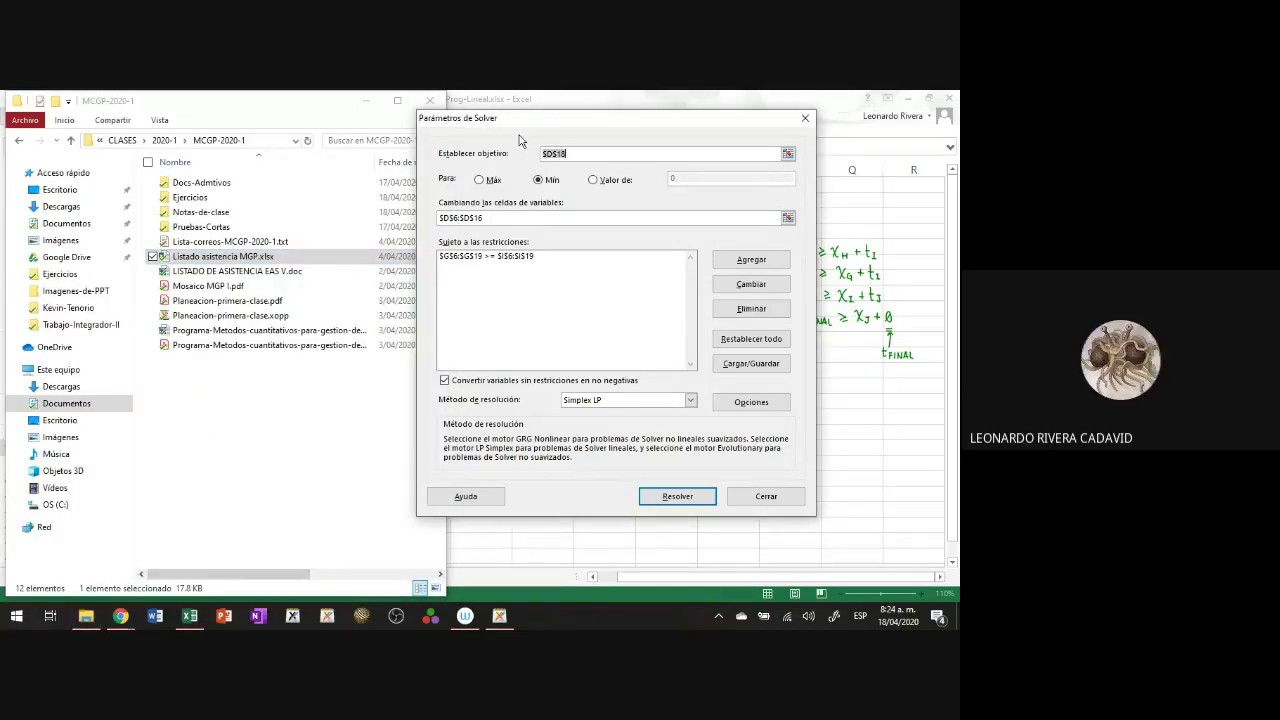
pyautogui.click(675, 500)
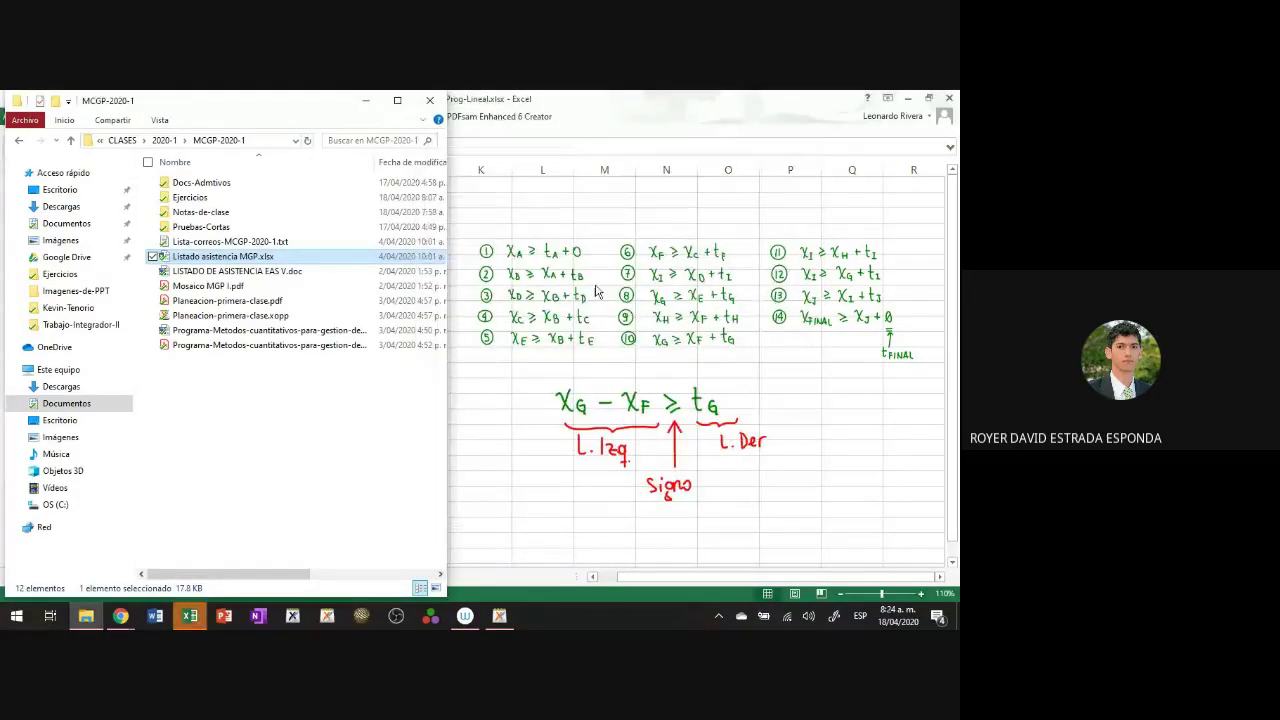
pyautogui.click(614, 117)
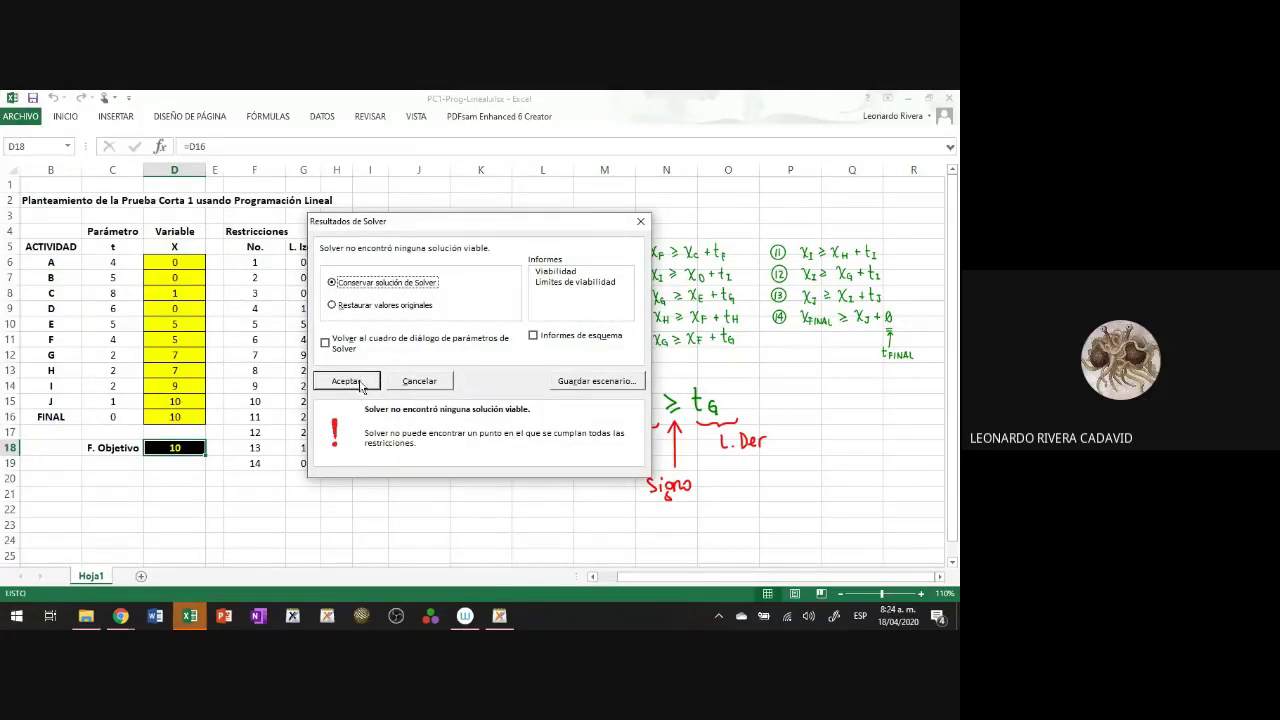
pyautogui.click(360, 385)
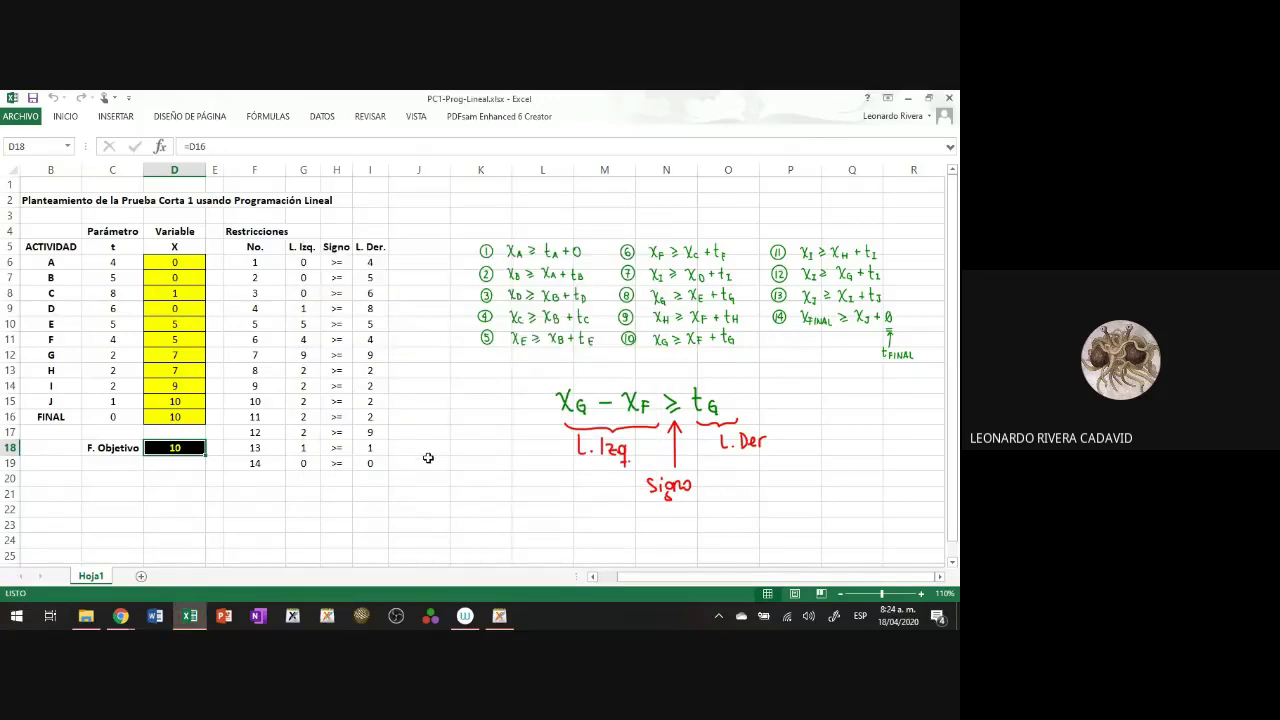
# Step: Examine the left-side formulas of several constraints in column G, including G6, G7, G8, G9 and G13
pyautogui.click(313, 260)
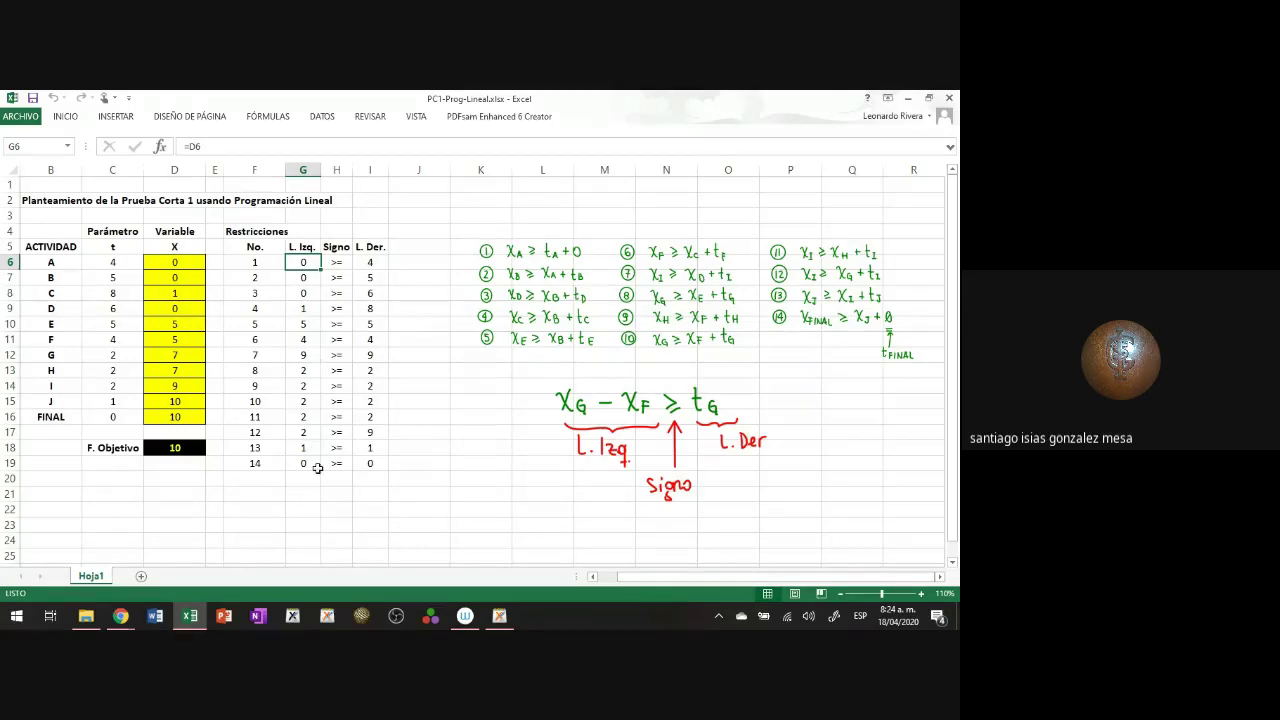
pyautogui.click(301, 277)
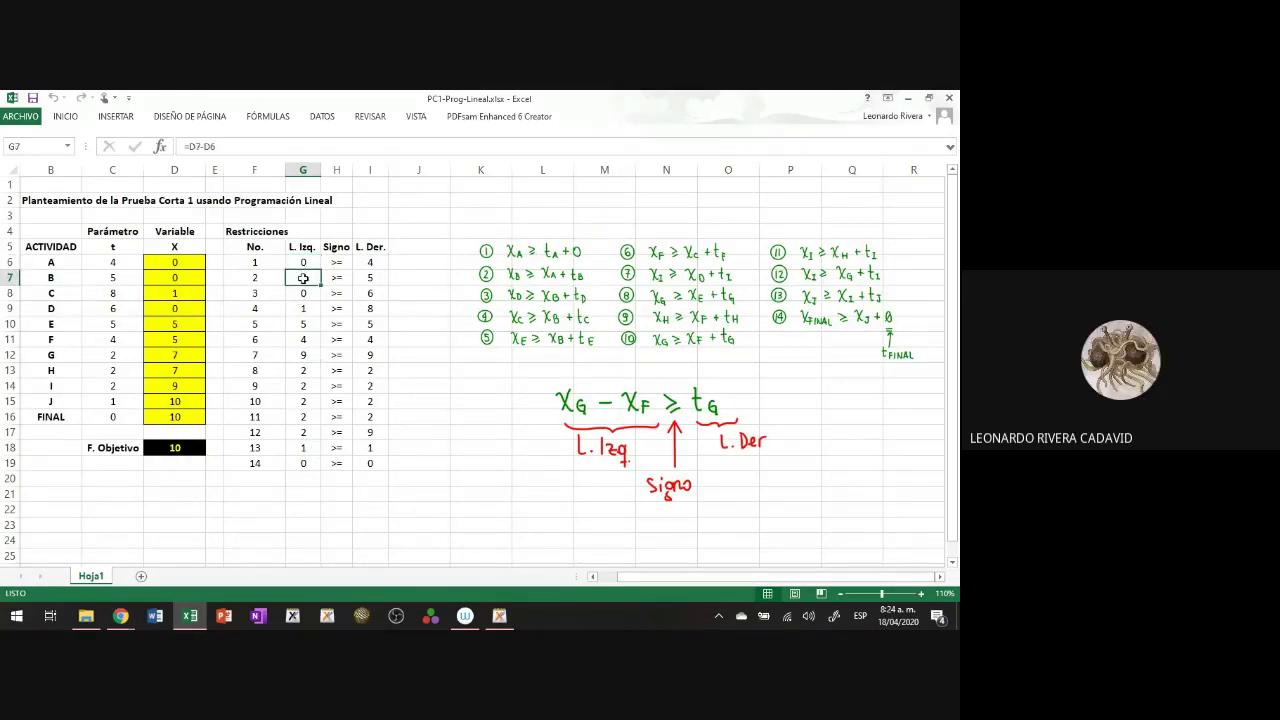
pyautogui.click(302, 292)
pyautogui.click(301, 308)
pyautogui.click(302, 370)
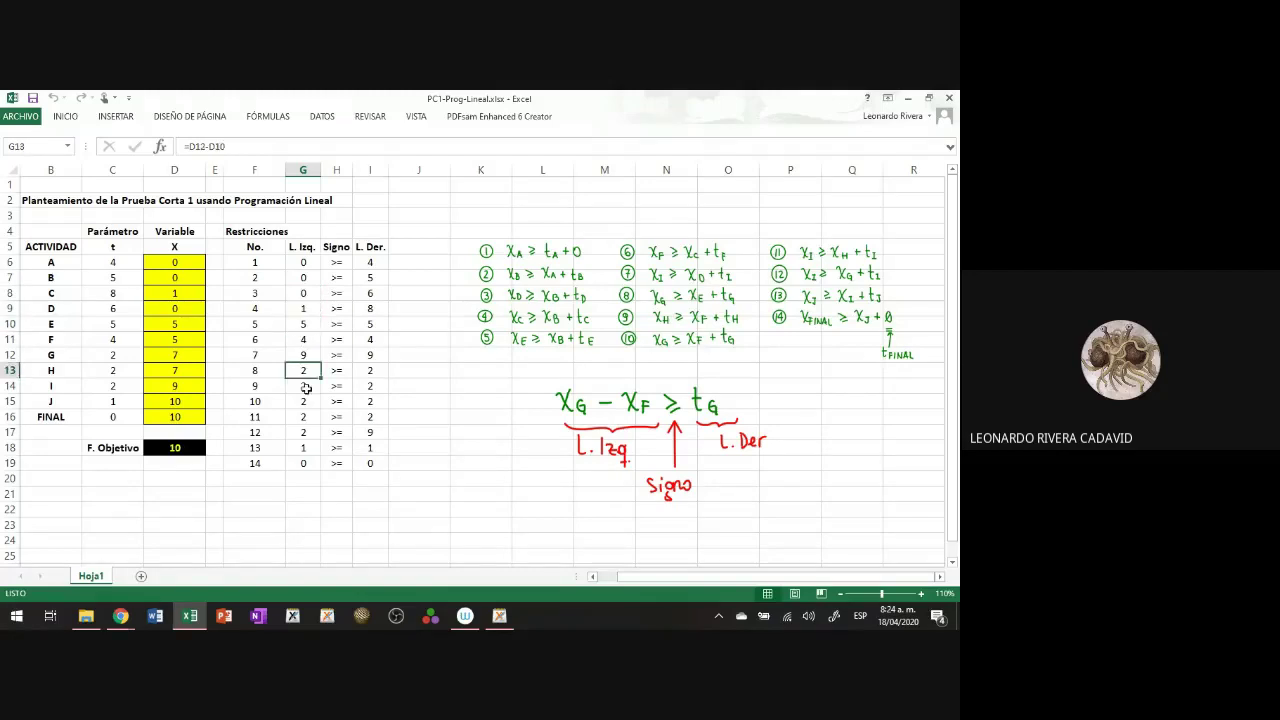
pyautogui.click(302, 262)
# Step: Clear the variable values in D6:D16 and trace the precedents of the first constraint's left side in G6
pyautogui.moveTo(175, 262); pyautogui.dragTo(163, 417)
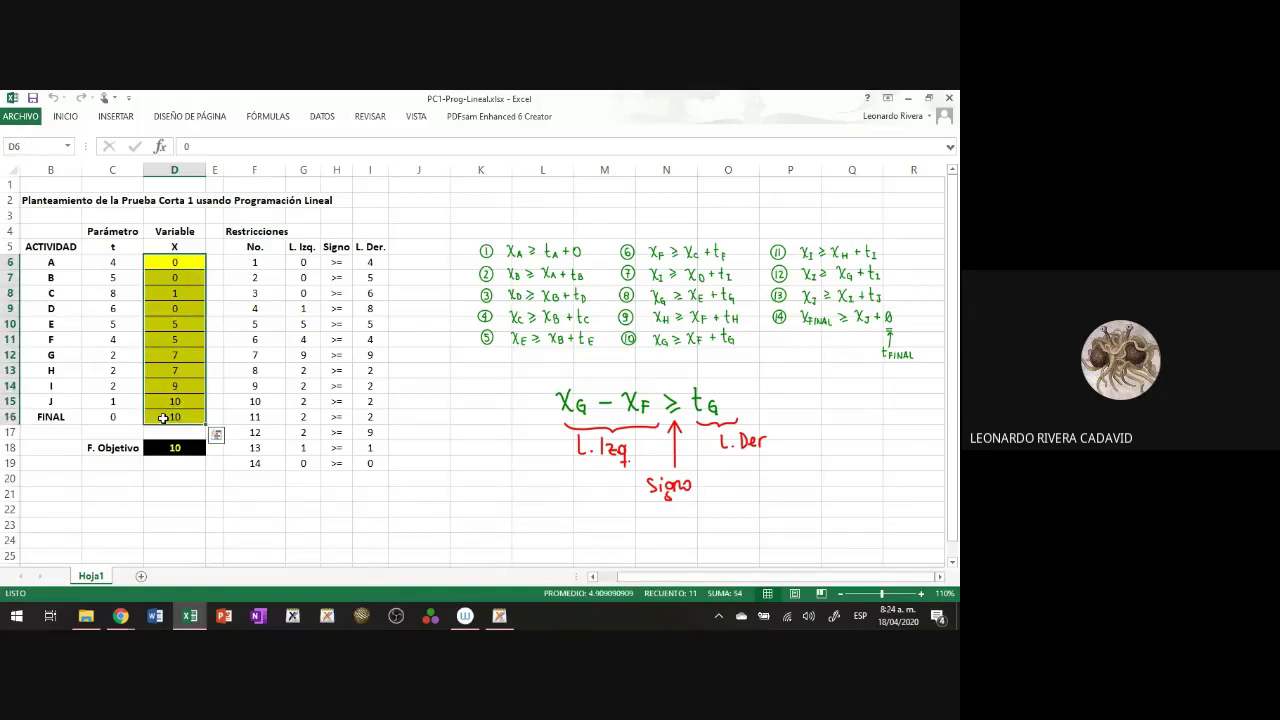
pyautogui.press('Delete')
pyautogui.click(290, 263)
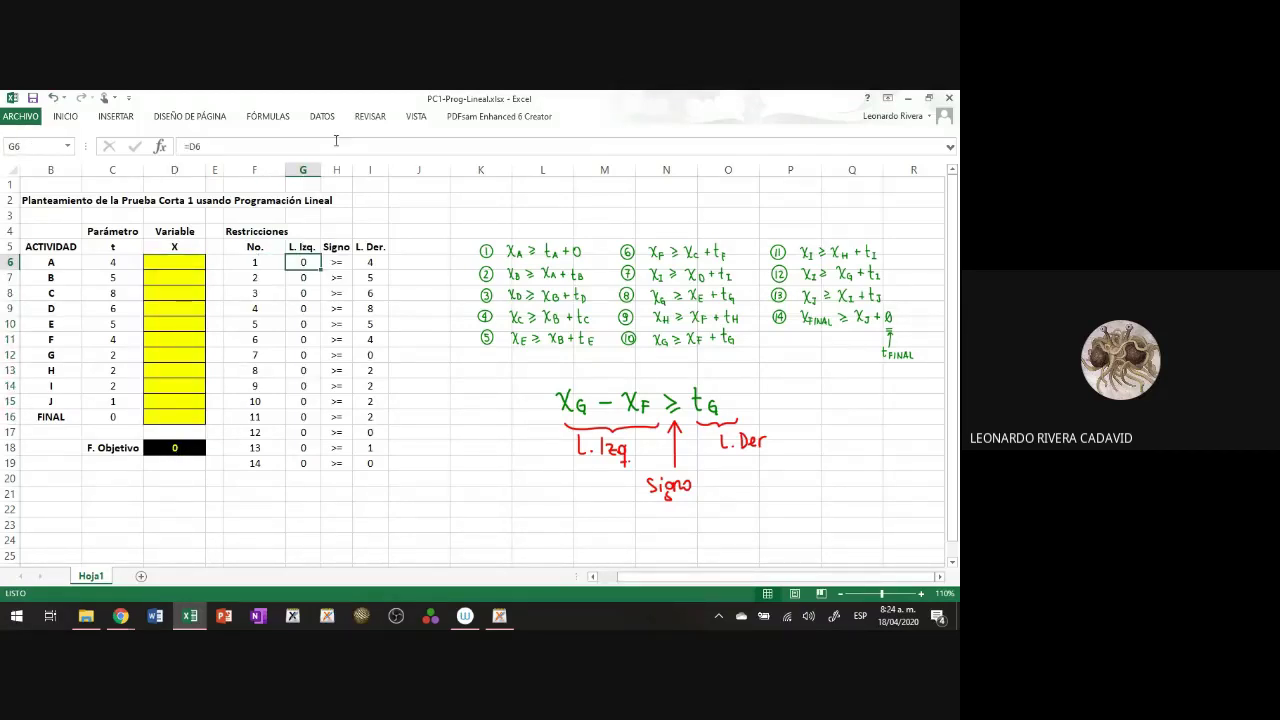
pyautogui.click(267, 116)
pyautogui.press('Escape')
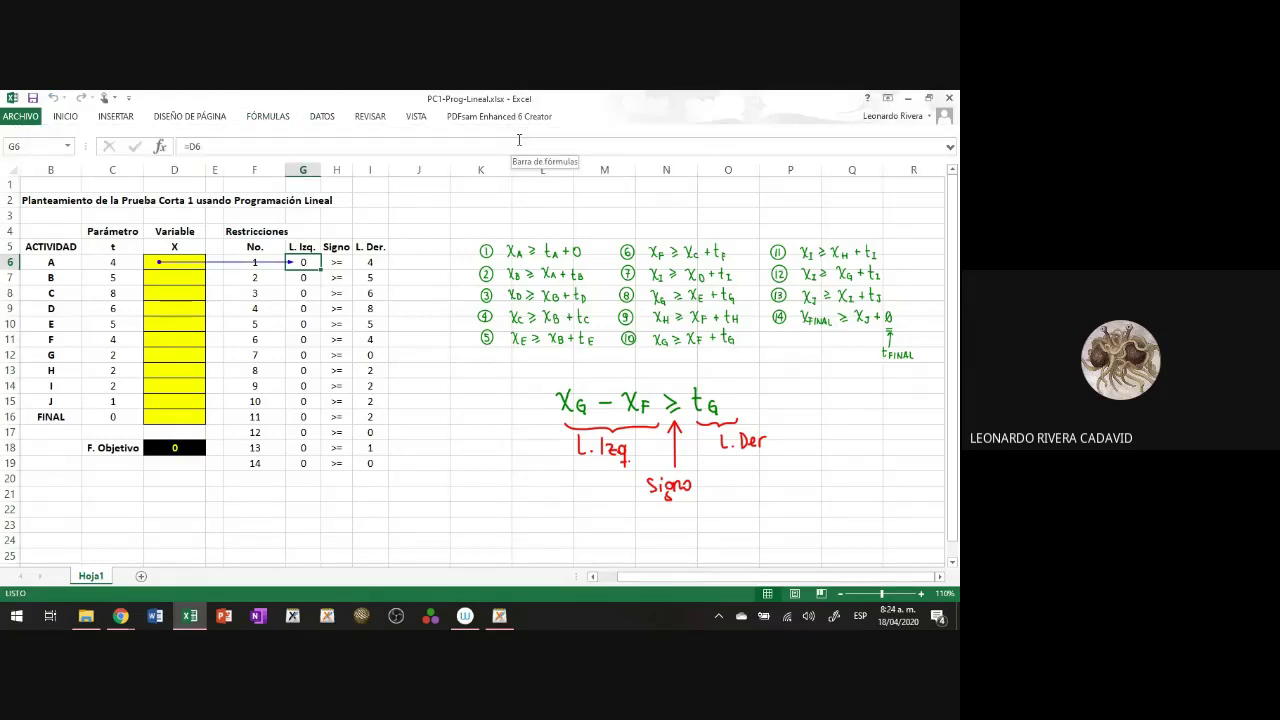
# Step: Trace the precedents of the second and third constraints' left sides in G7 and G8, removing the previous arrows each time
pyautogui.click(302, 281)
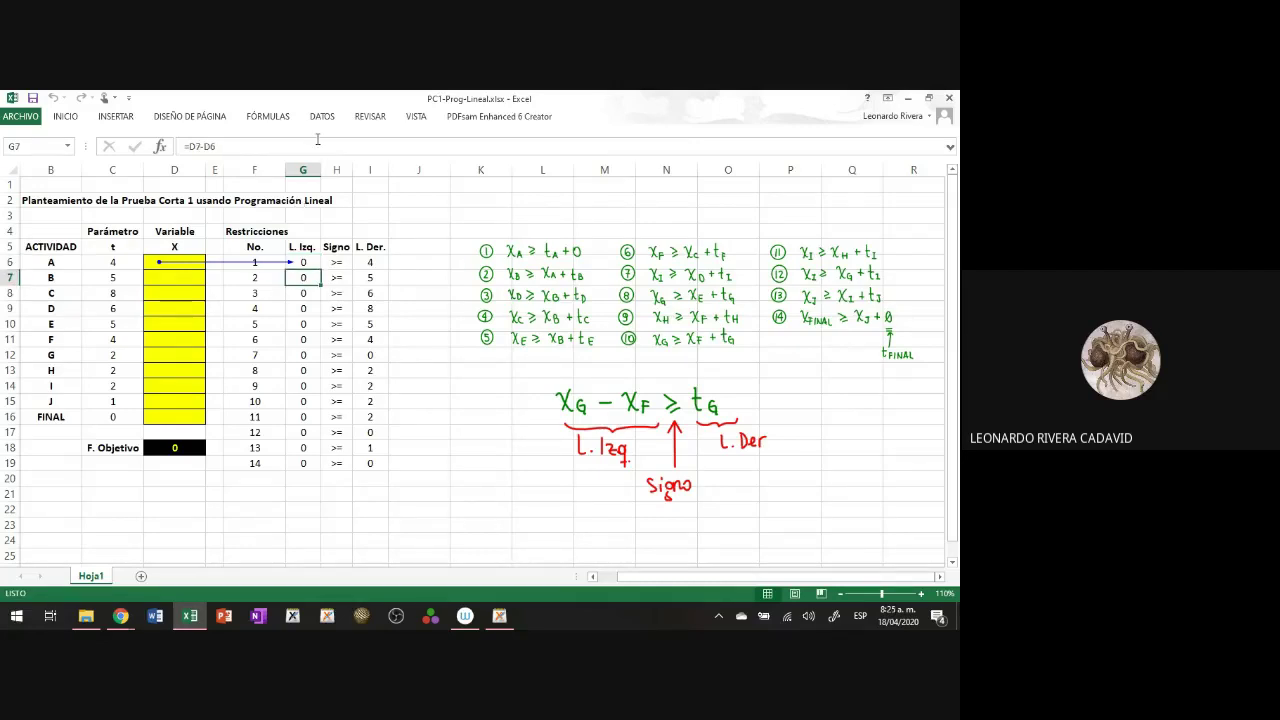
pyautogui.click(287, 117)
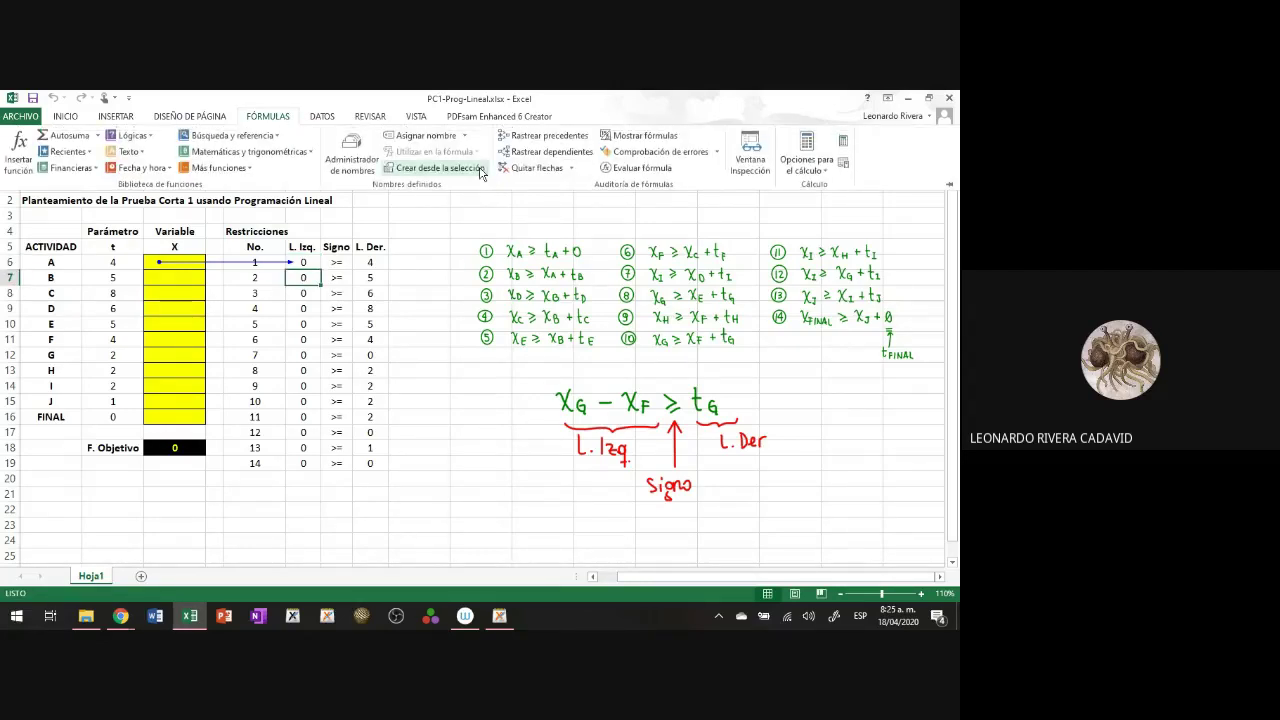
pyautogui.click(515, 168)
pyautogui.click(503, 139)
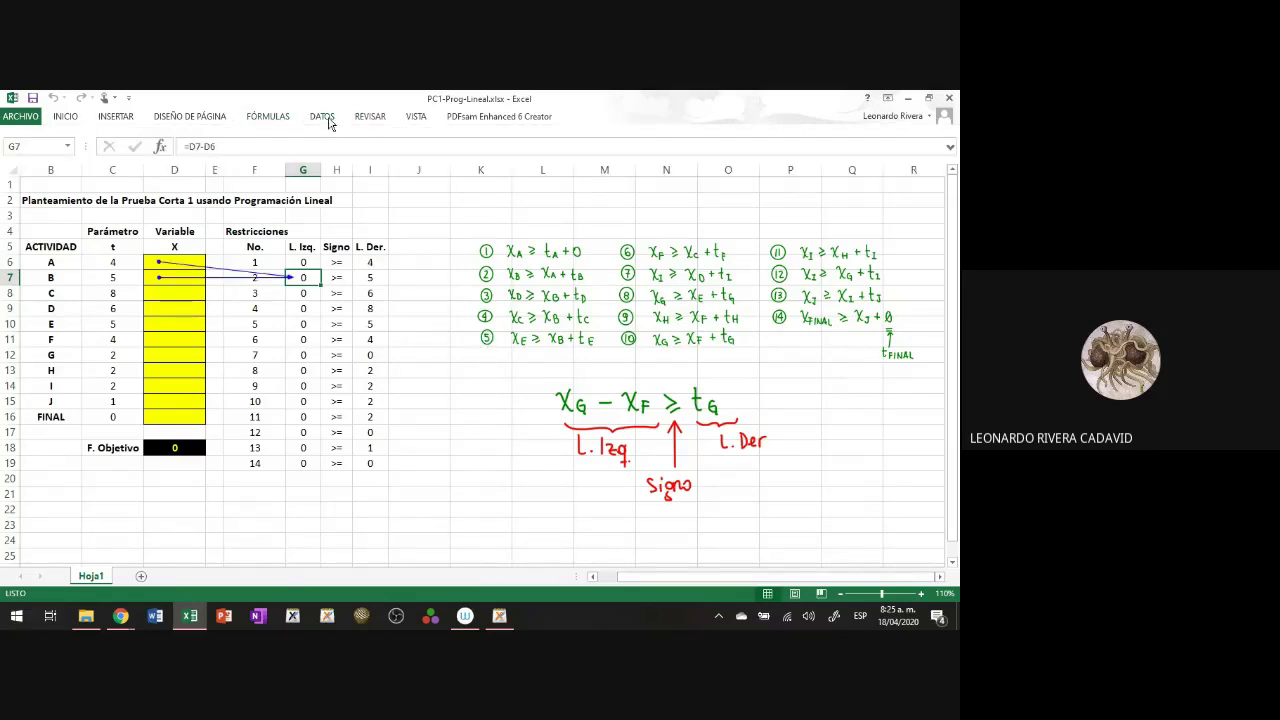
pyautogui.click(313, 299)
pyautogui.click(268, 116)
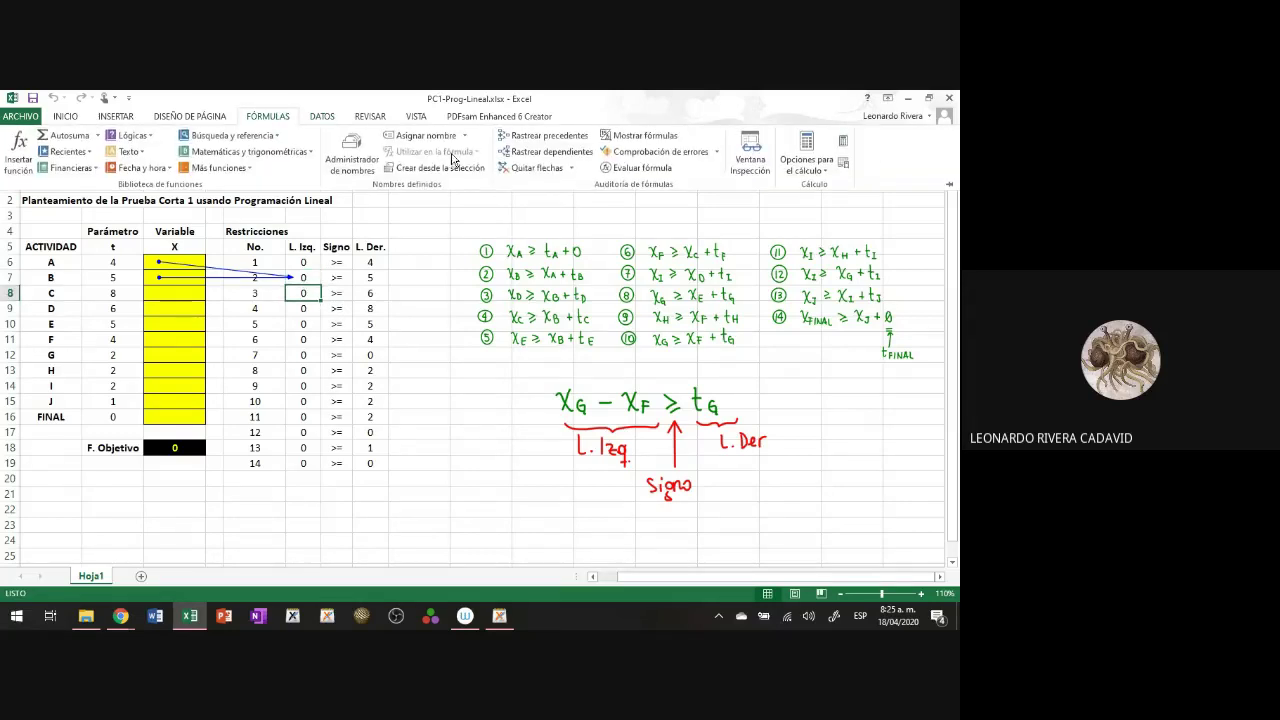
pyautogui.click(537, 168)
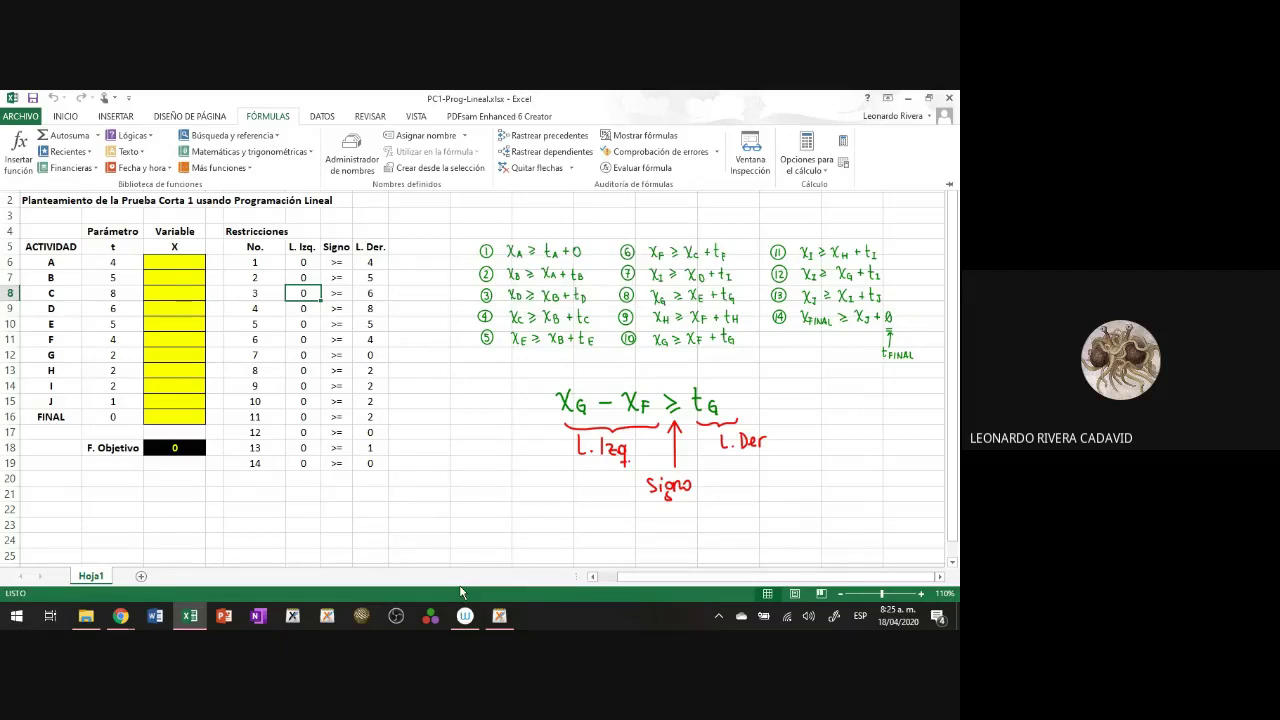
pyautogui.click(557, 140)
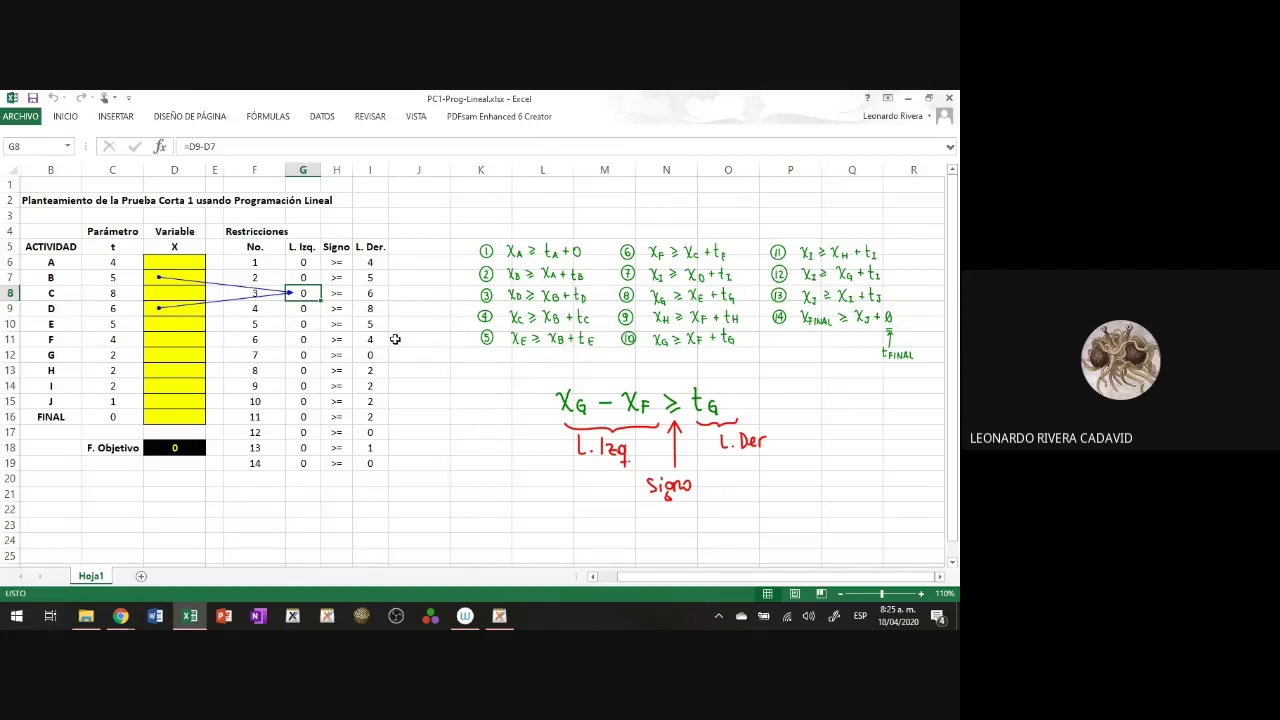
# Step: Trace the precedents of the fourth and fifth constraints' left sides in G9 and G10, one cell at a time
pyautogui.click(315, 308)
pyautogui.click(272, 117)
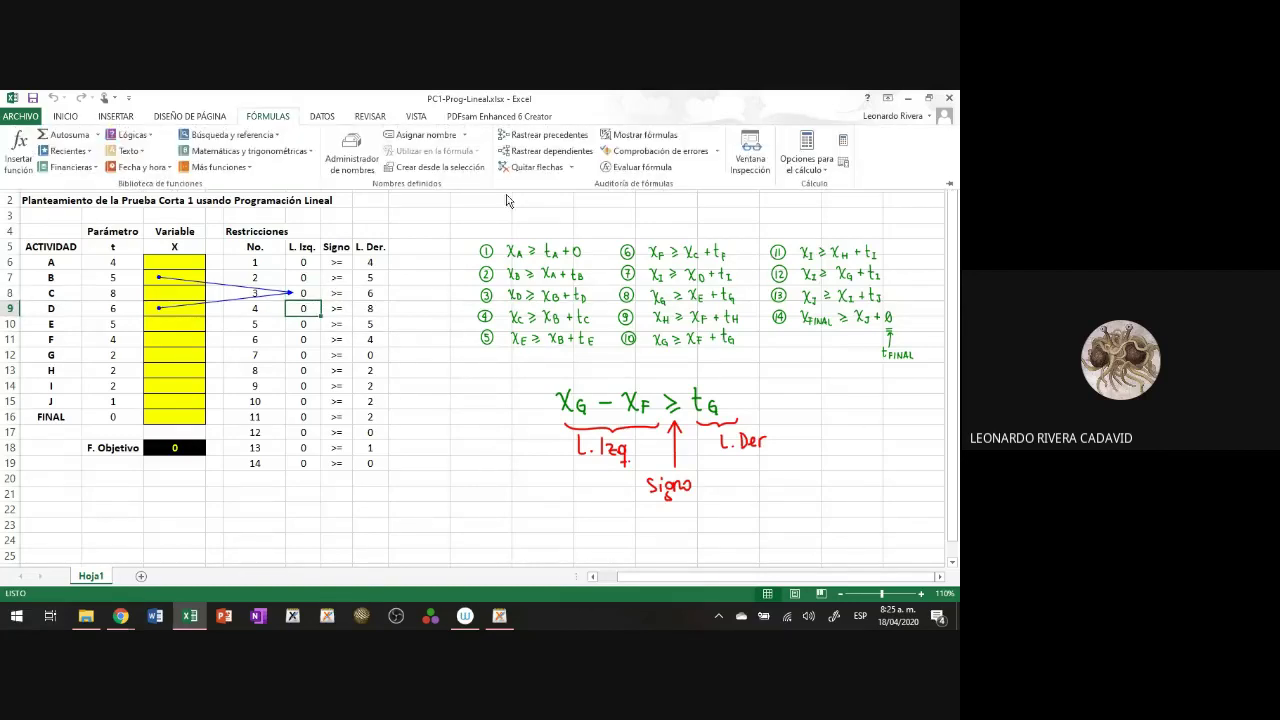
pyautogui.click(535, 170)
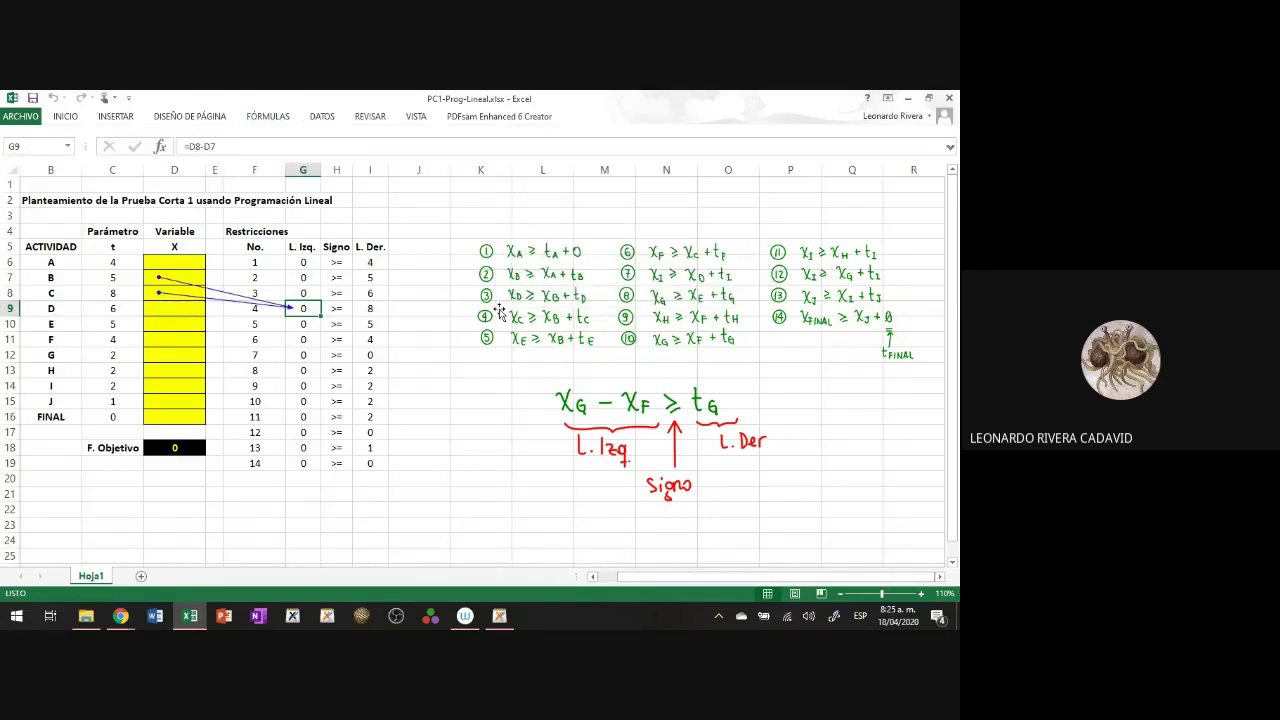
pyautogui.click(306, 325)
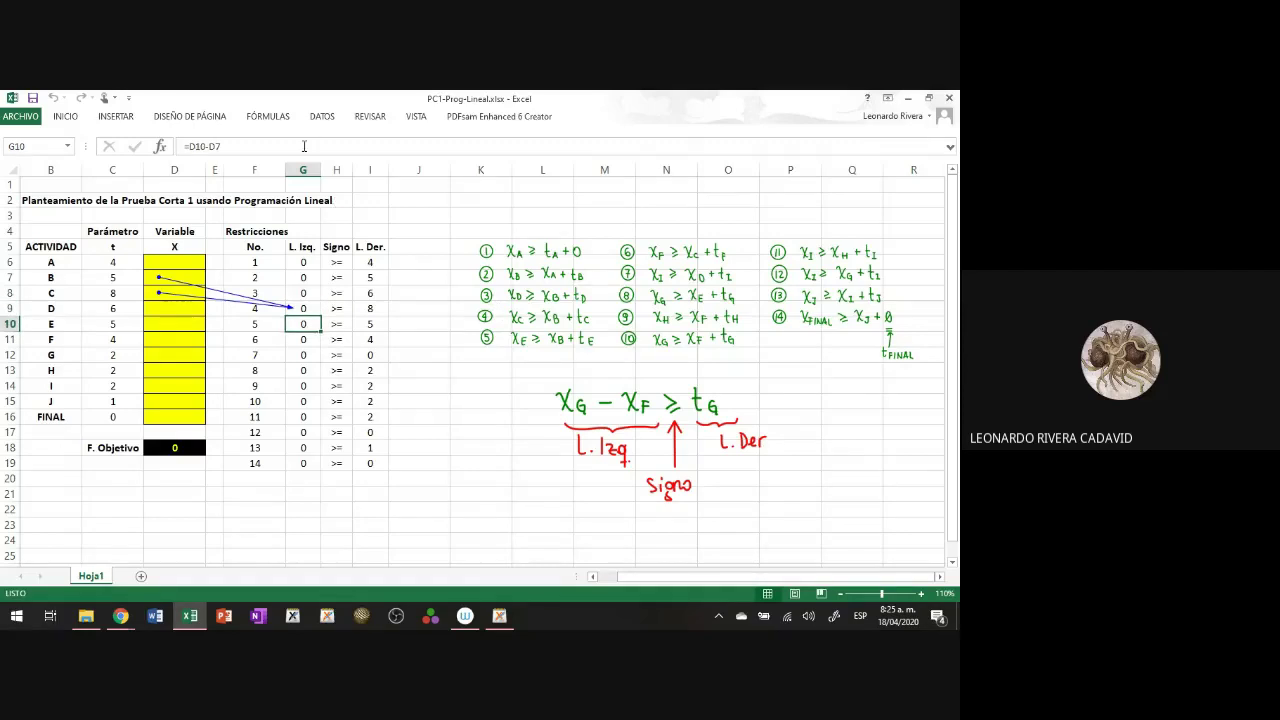
pyautogui.click(268, 117)
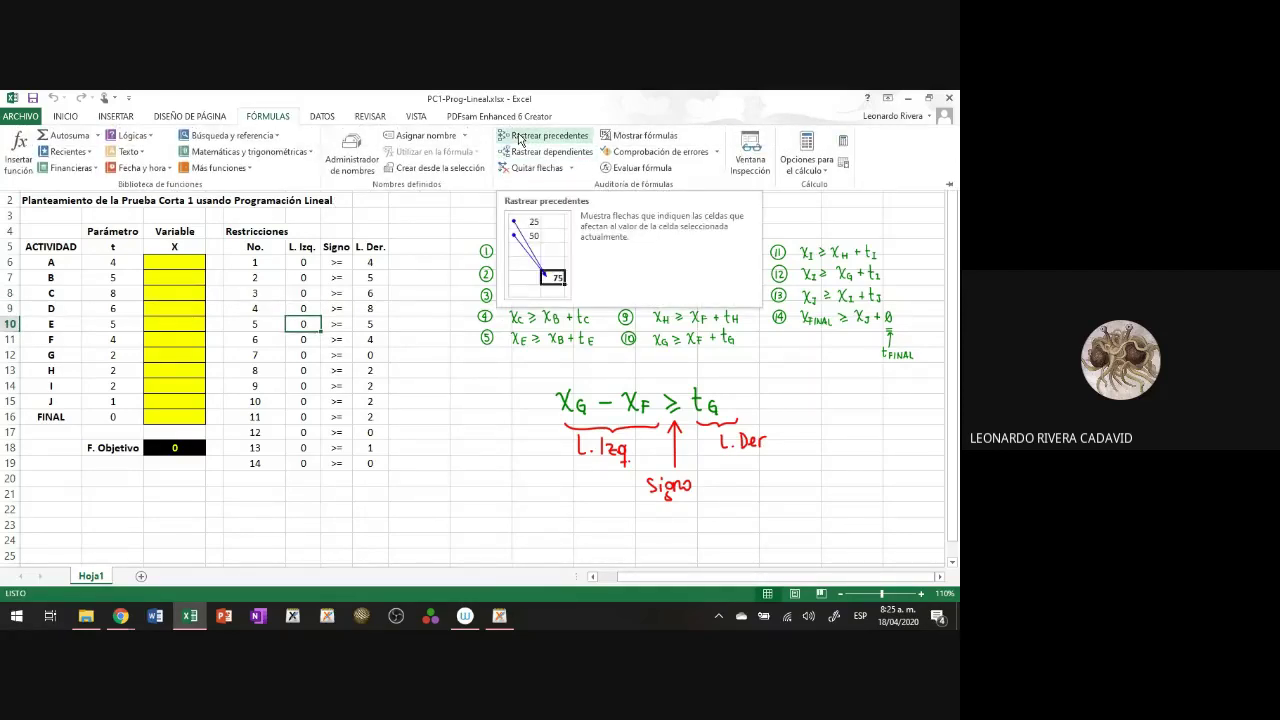
pyautogui.click(518, 137)
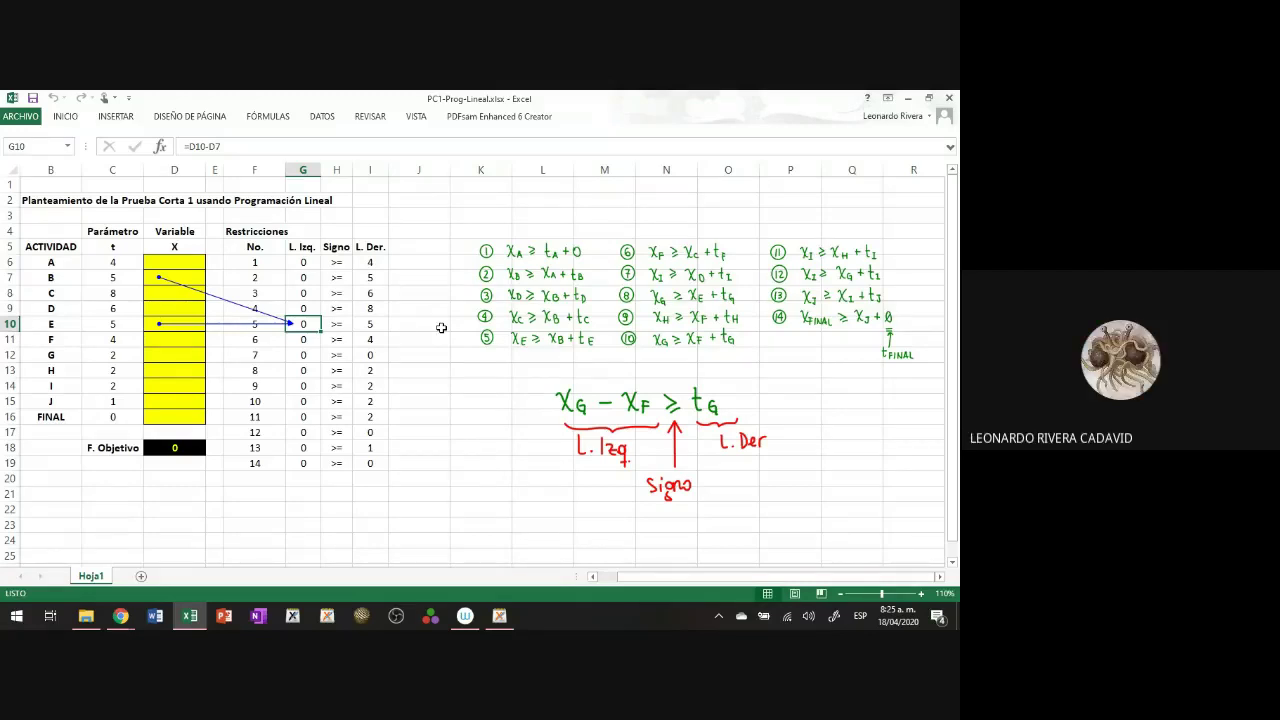
# Step: Remove the existing arrows and trace the precedents of the seventh constraint's right side in I12
pyautogui.click(369, 355)
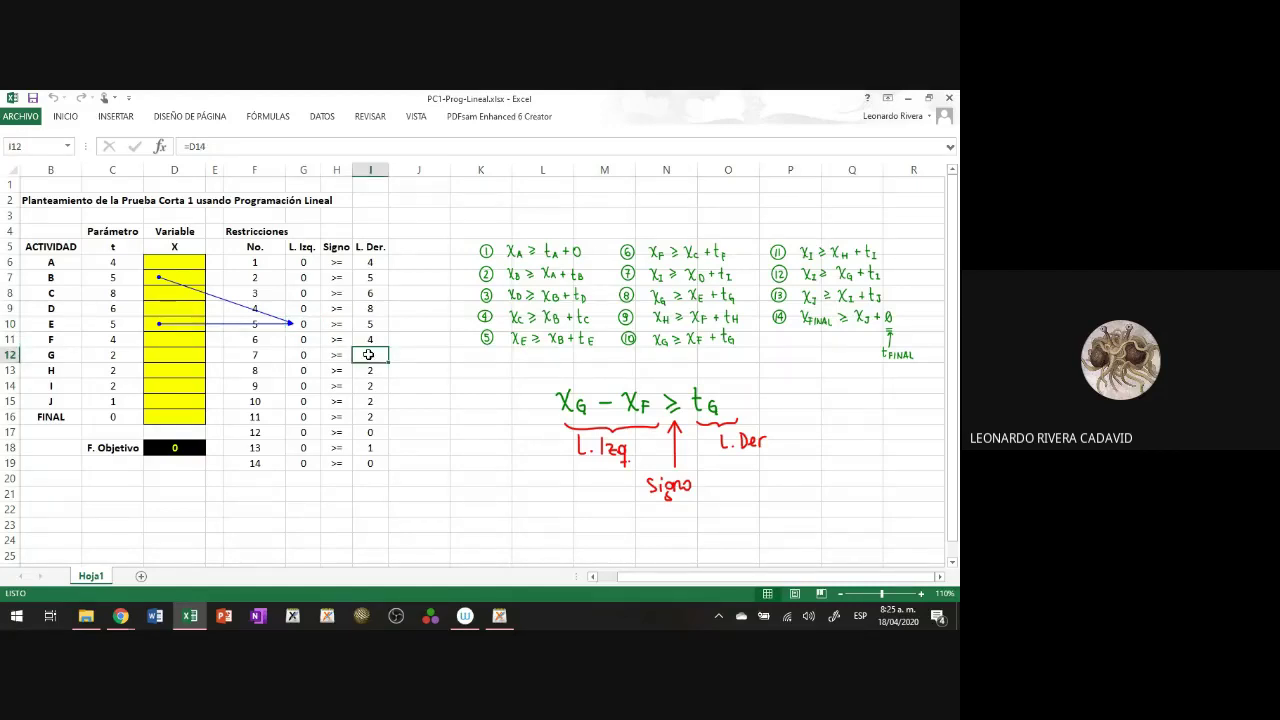
pyautogui.click(280, 117)
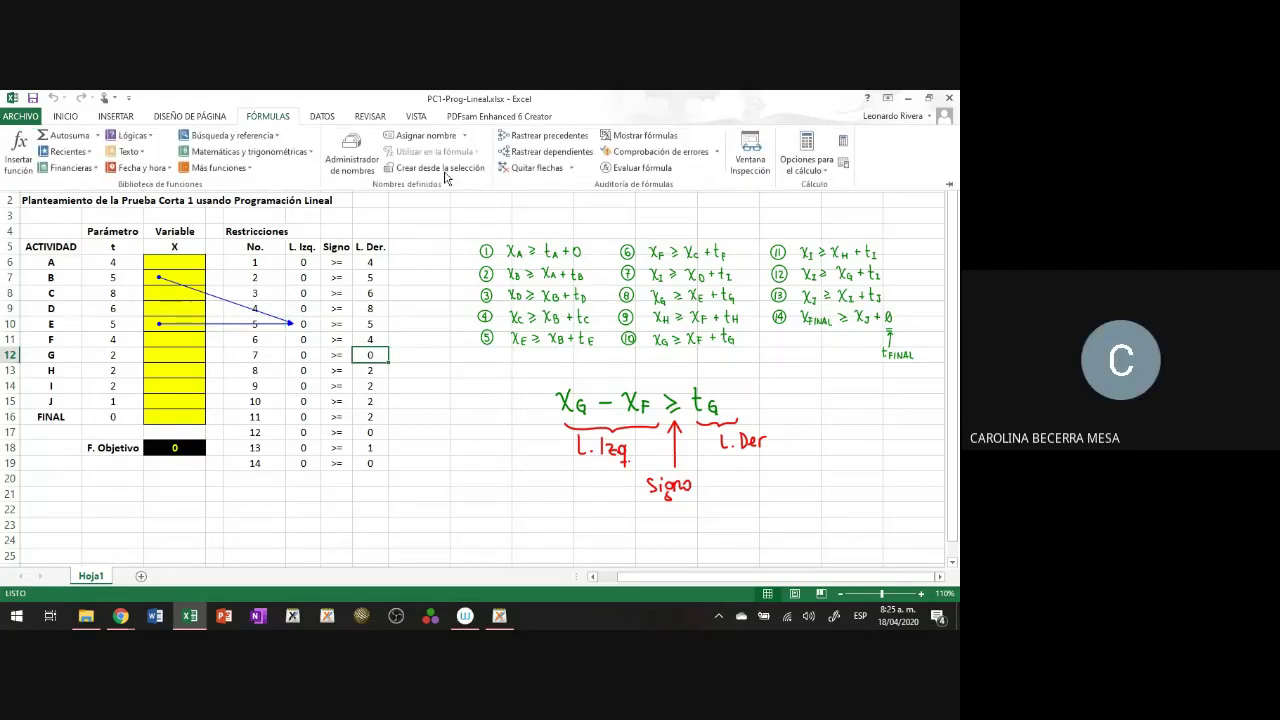
pyautogui.click(528, 167)
pyautogui.click(530, 134)
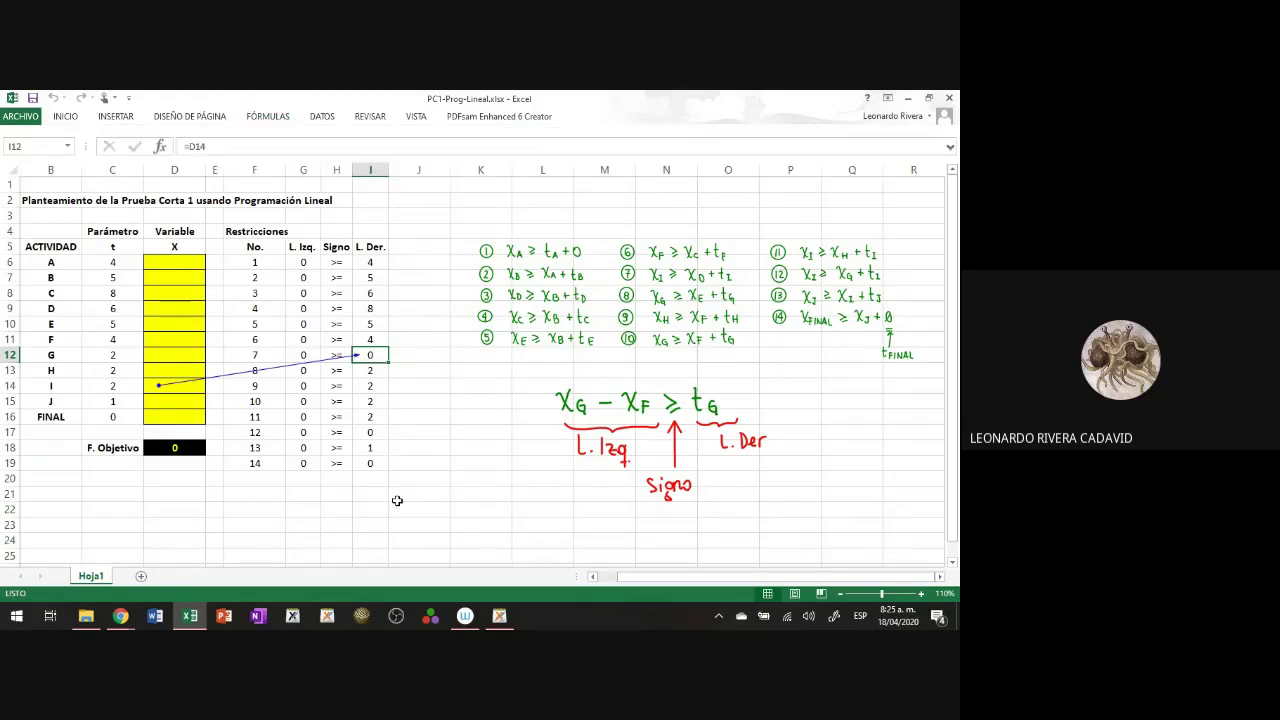
# Step: Correct the seventh constraint's right side in I12 to =C14 so it references activity I's duration
pyautogui.click(377, 436)
pyautogui.click(381, 355)
pyautogui.write('=')
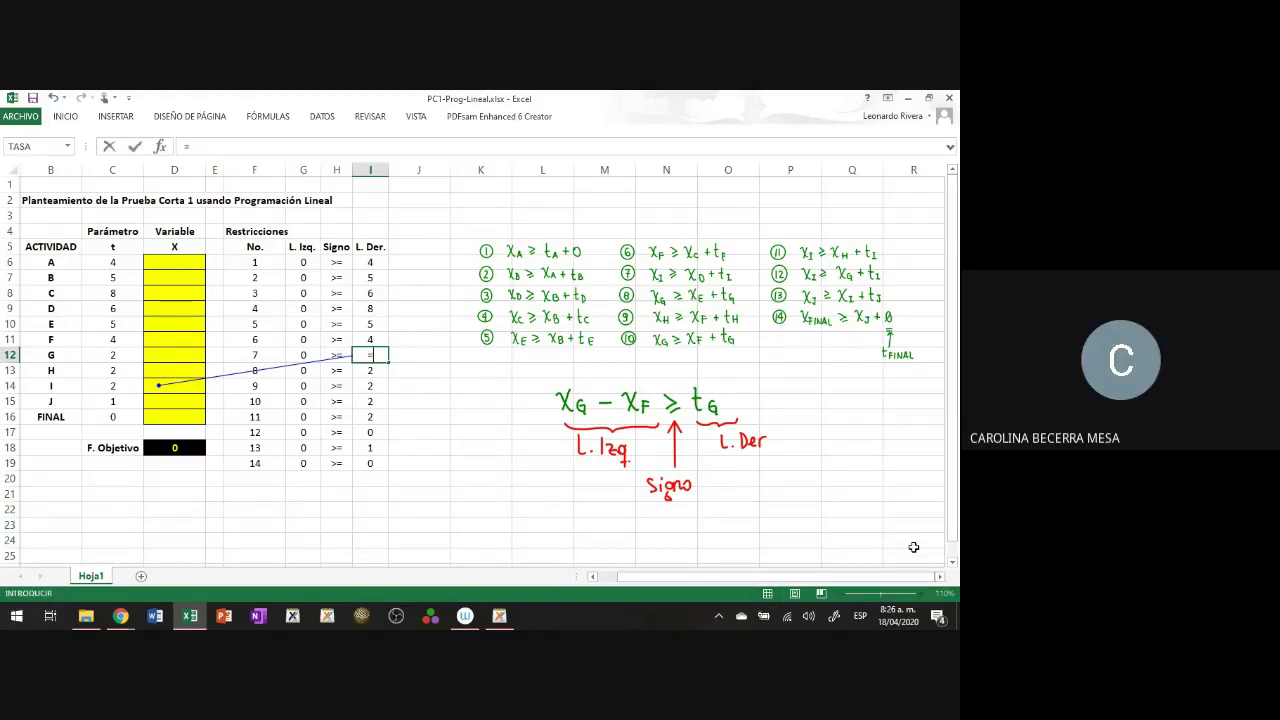
pyautogui.click(104, 389)
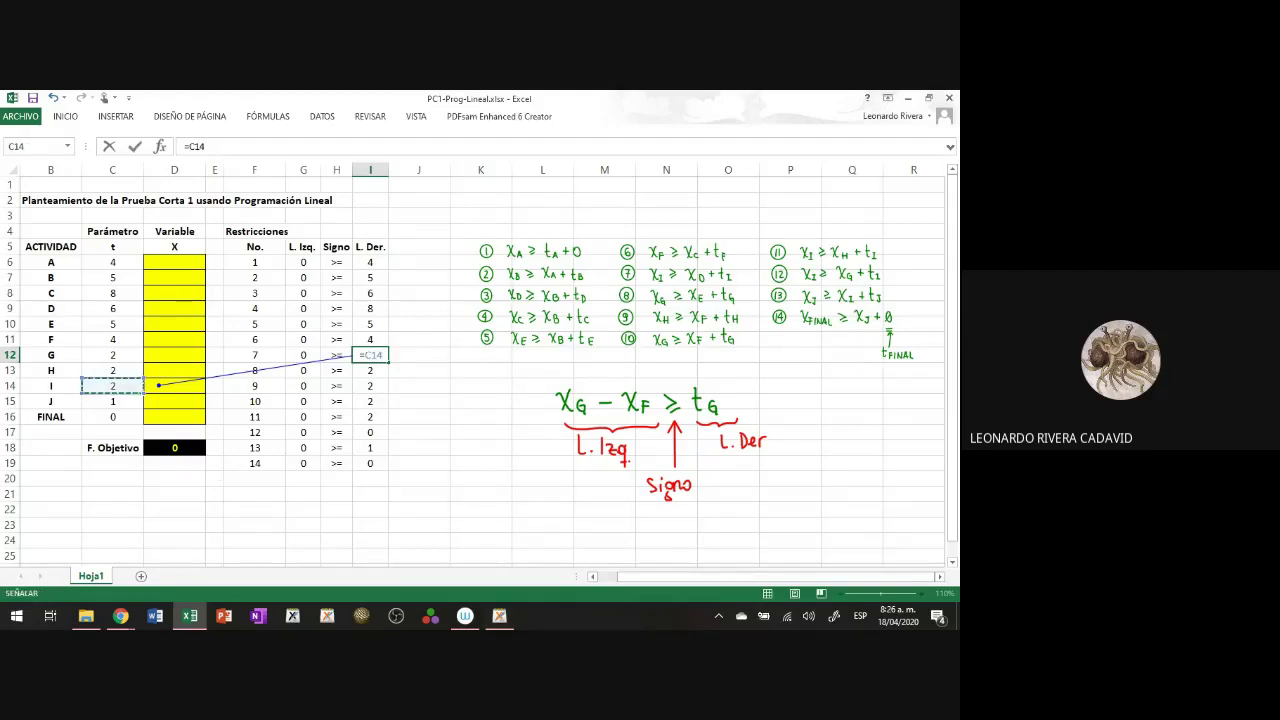
pyautogui.press('Return')
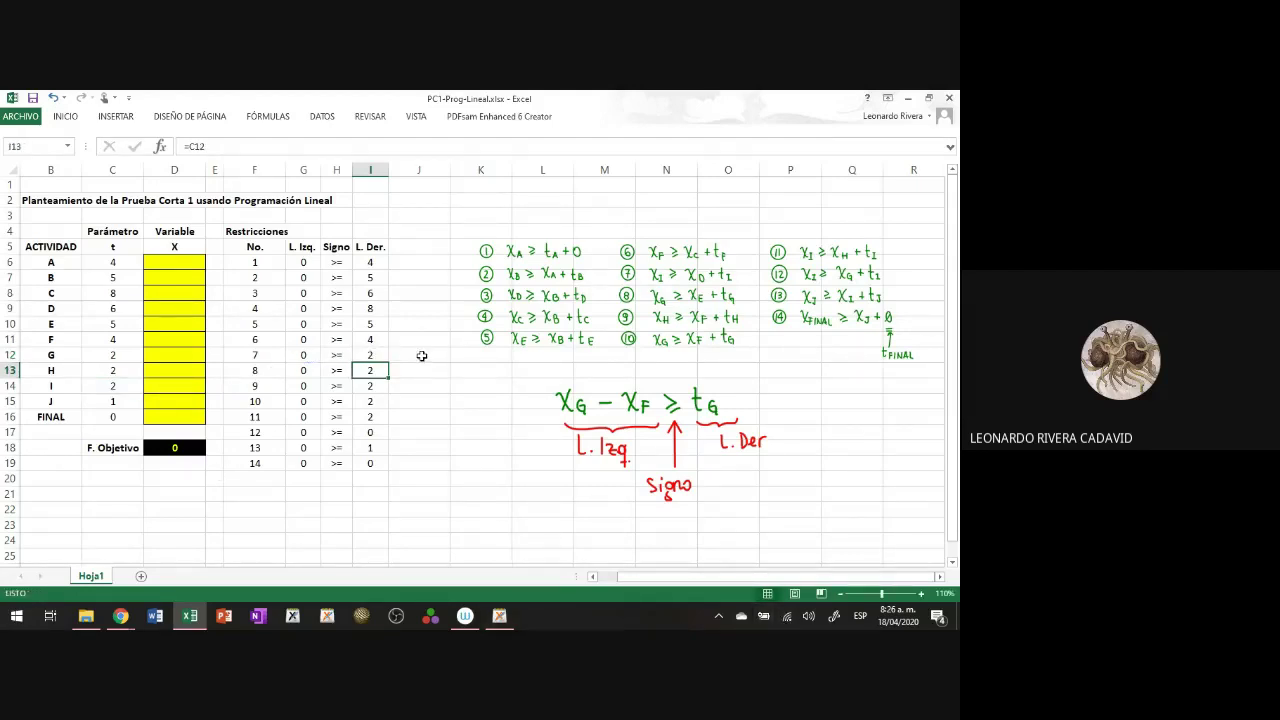
# Step: Trace the precedents of the corrected right side in I12
pyautogui.click(378, 355)
pyautogui.click(268, 115)
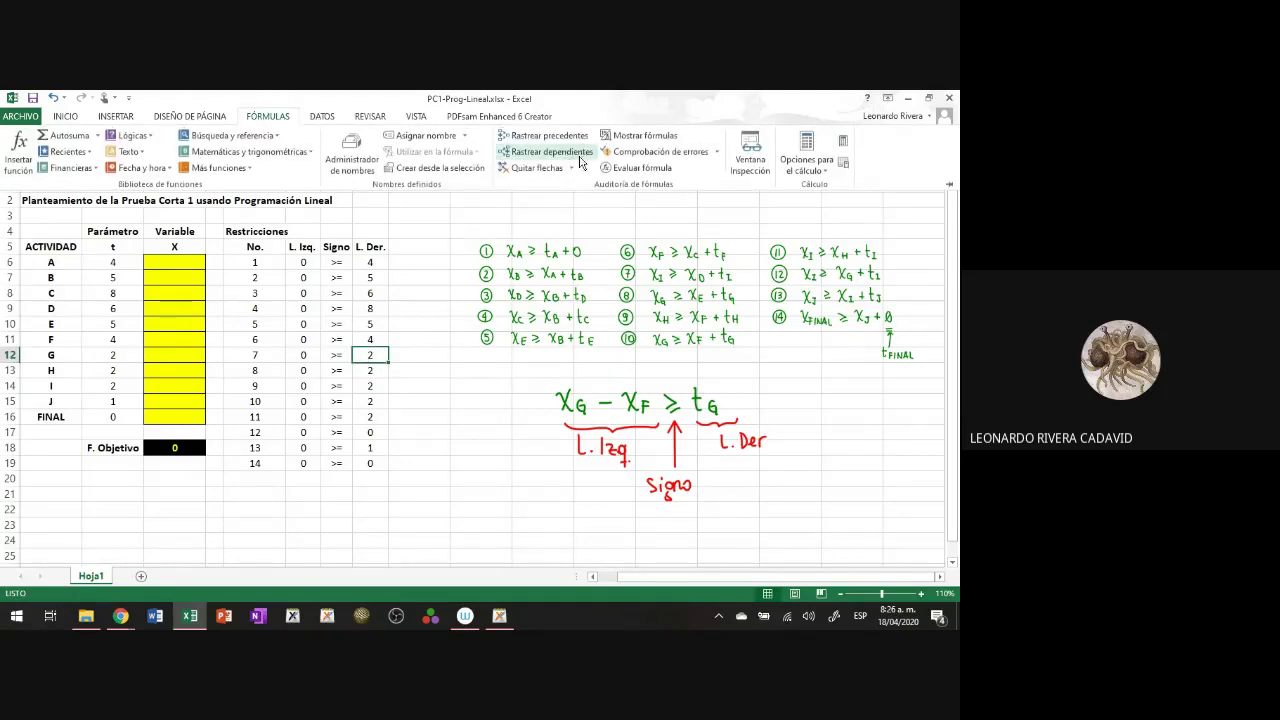
pyautogui.click(555, 145)
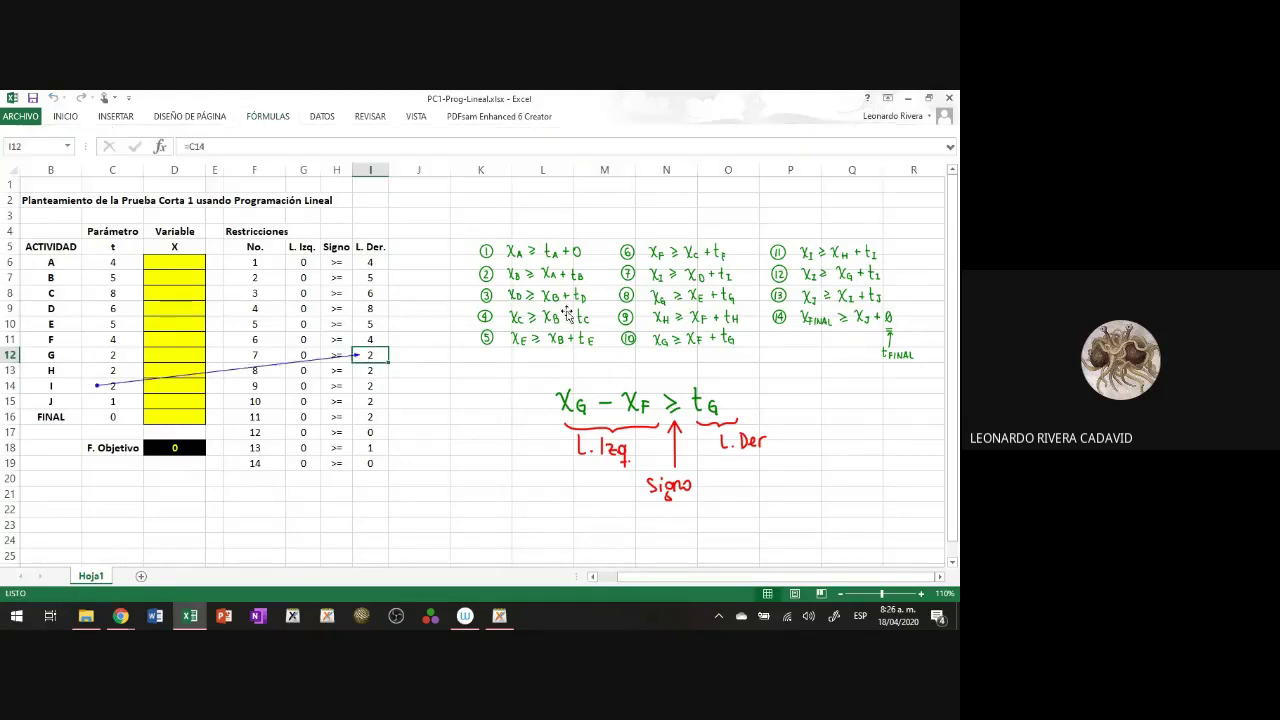
# Step: Trace the precedents of the twelfth constraint's right side in I17 and correct its formula to =C14
pyautogui.click(376, 432)
pyautogui.click(268, 116)
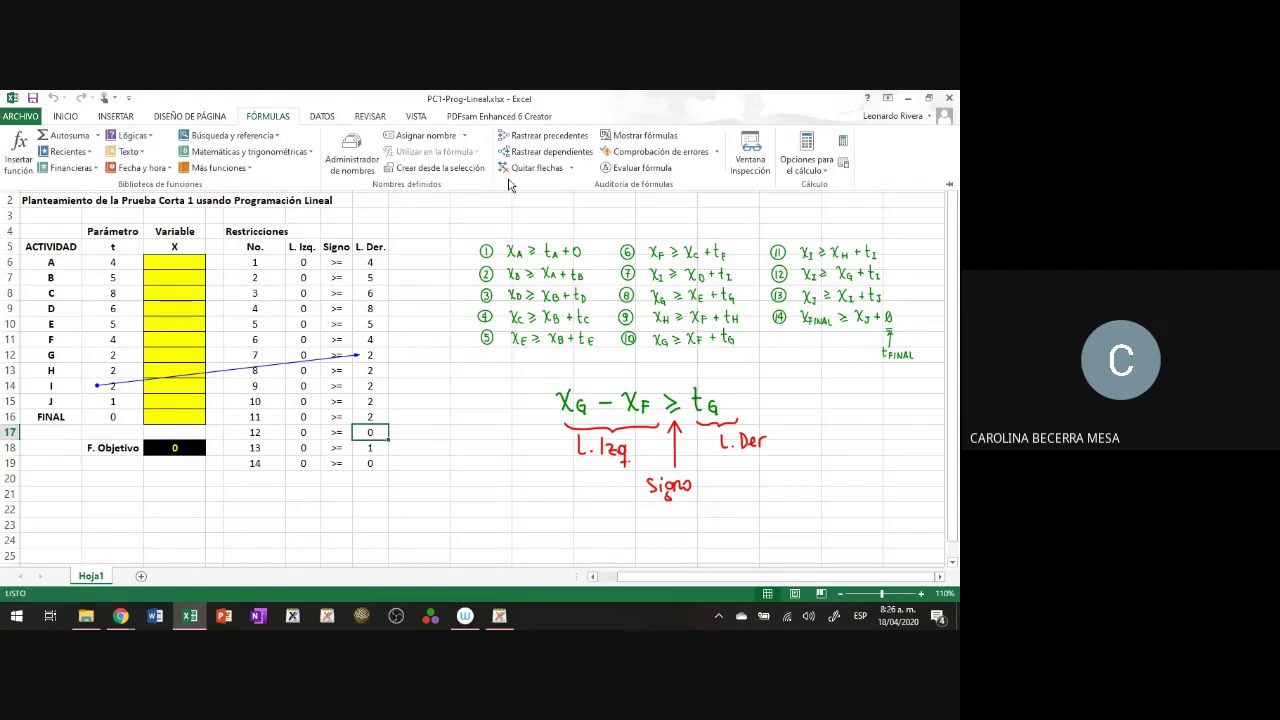
pyautogui.click(545, 137)
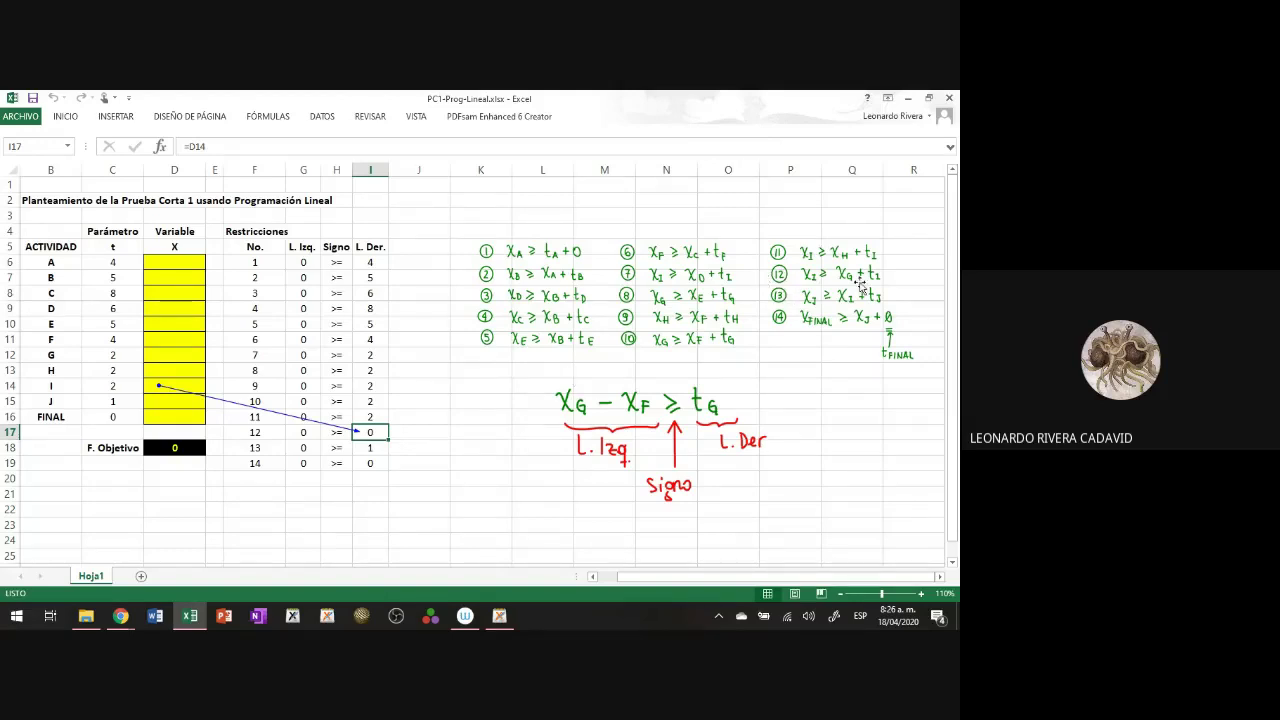
pyautogui.write('=')
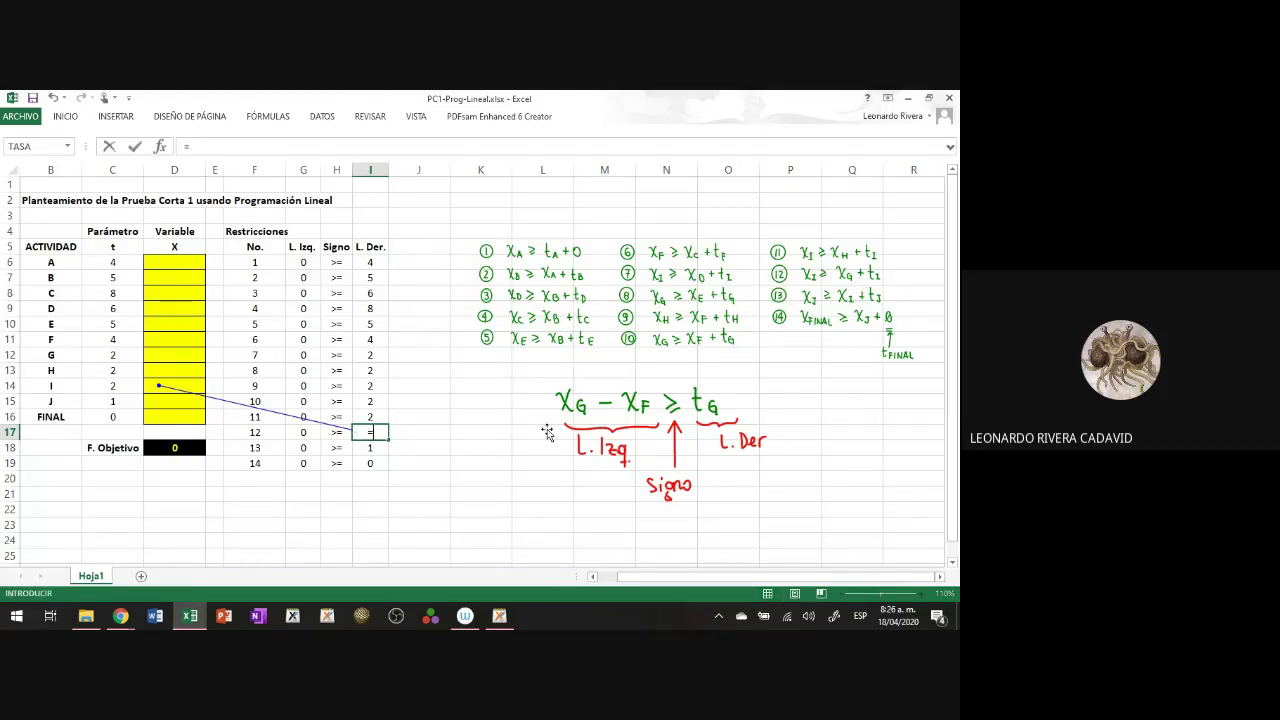
pyautogui.click(123, 387)
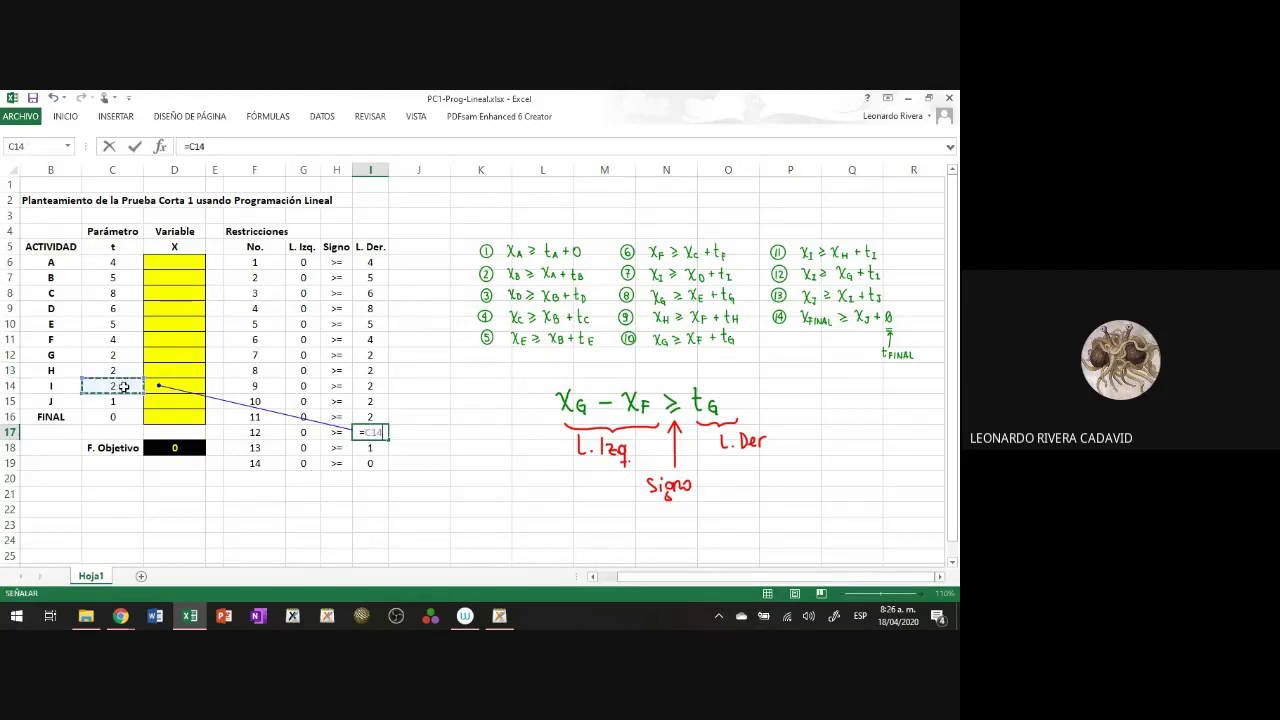
pyautogui.press('Return')
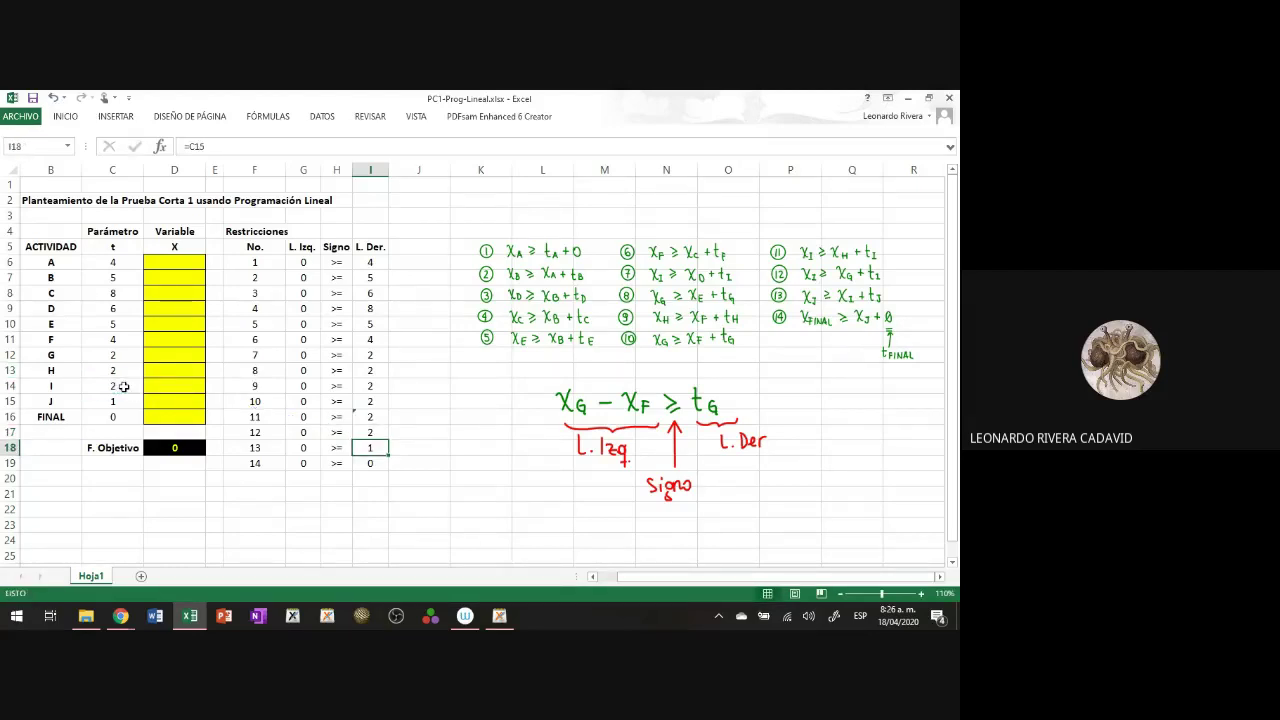
# Step: Save the workbook and run Solver again on objective cell D18, keeping the Solver solution
pyautogui.click(365, 465)
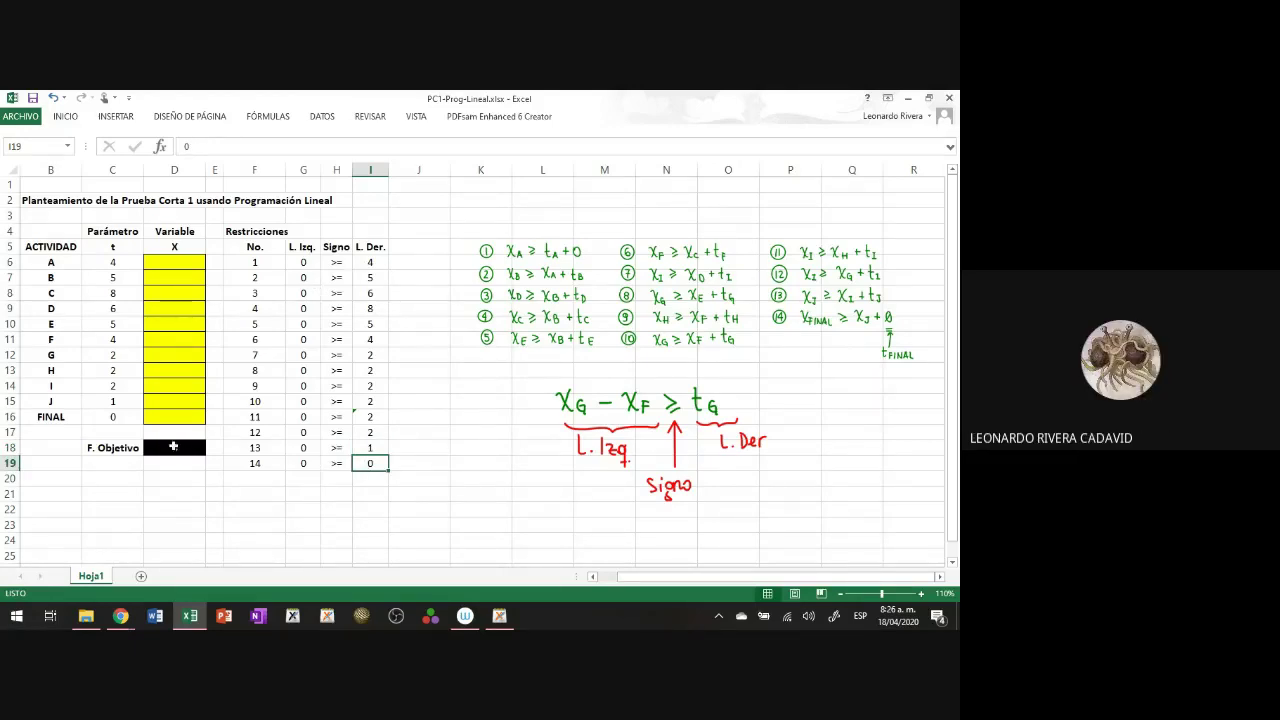
pyautogui.click(32, 100)
pyautogui.click(162, 453)
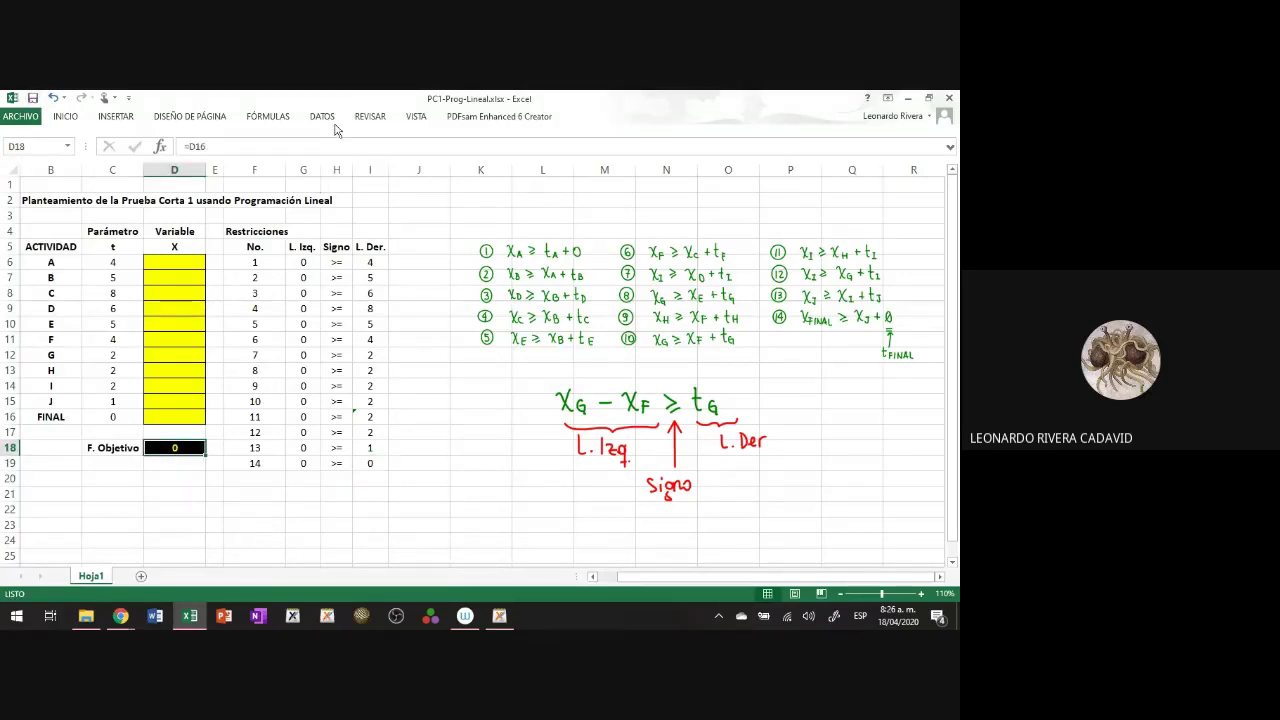
pyautogui.click(322, 116)
pyautogui.click(912, 142)
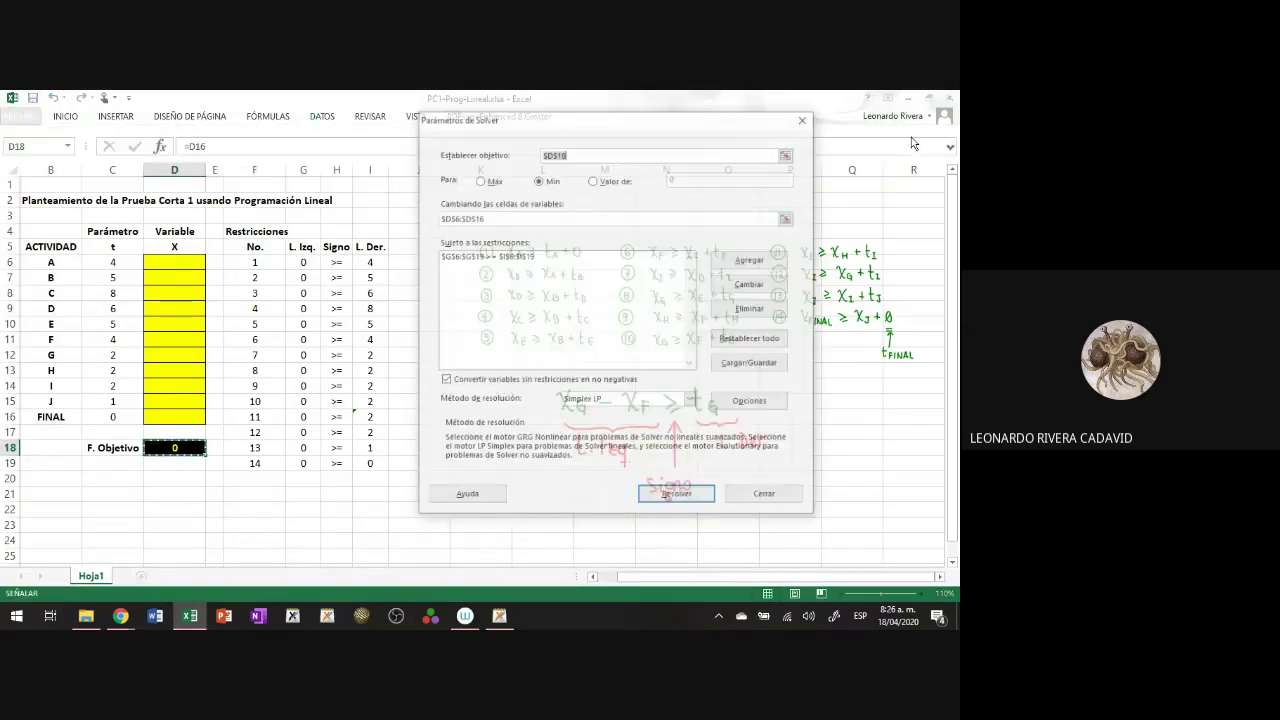
pyautogui.click(689, 497)
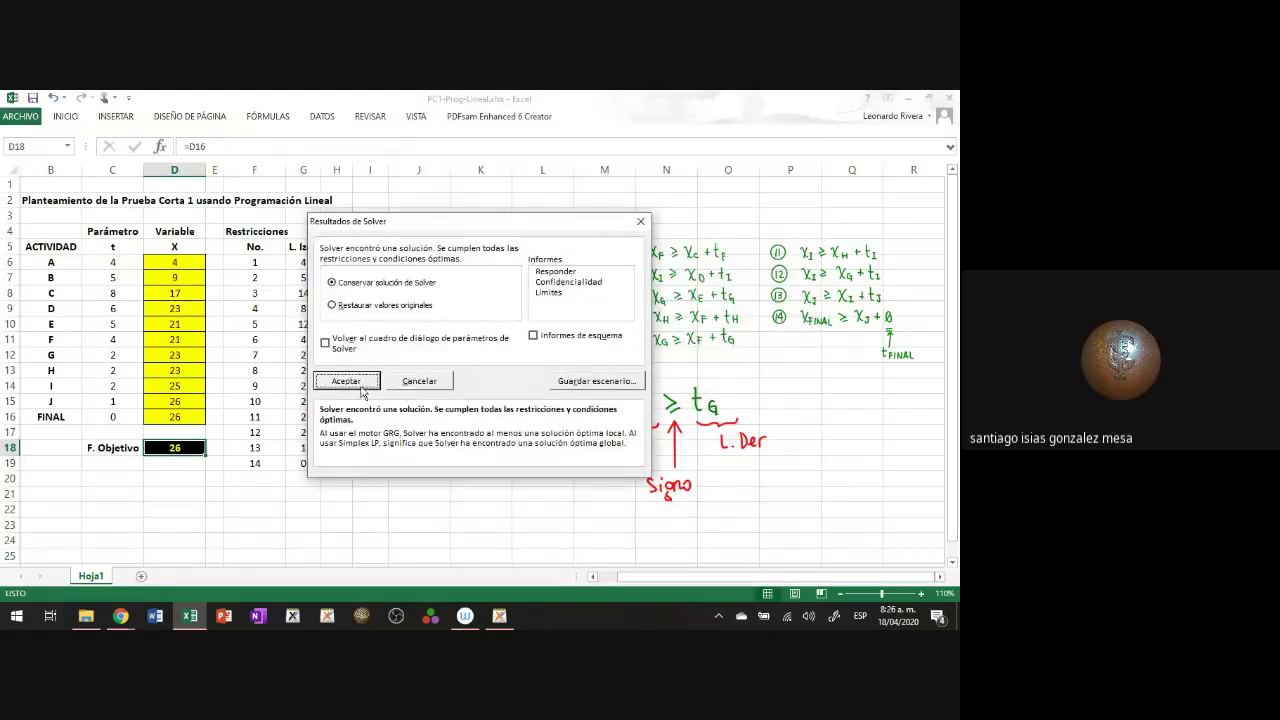
pyautogui.click(346, 381)
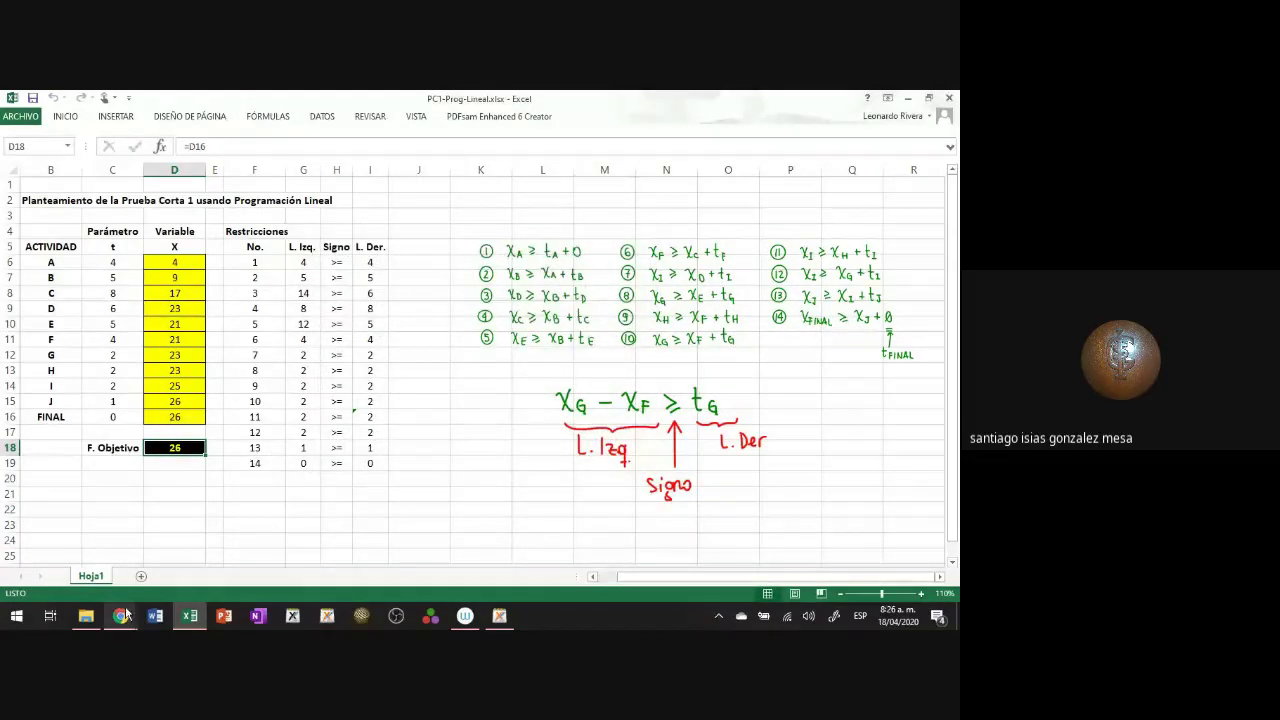
# Step: Switch to the Google Meet window in Chrome, admit the waiting participant, and return to Excel
pyautogui.moveTo(120, 618)
pyautogui.click(65, 573)
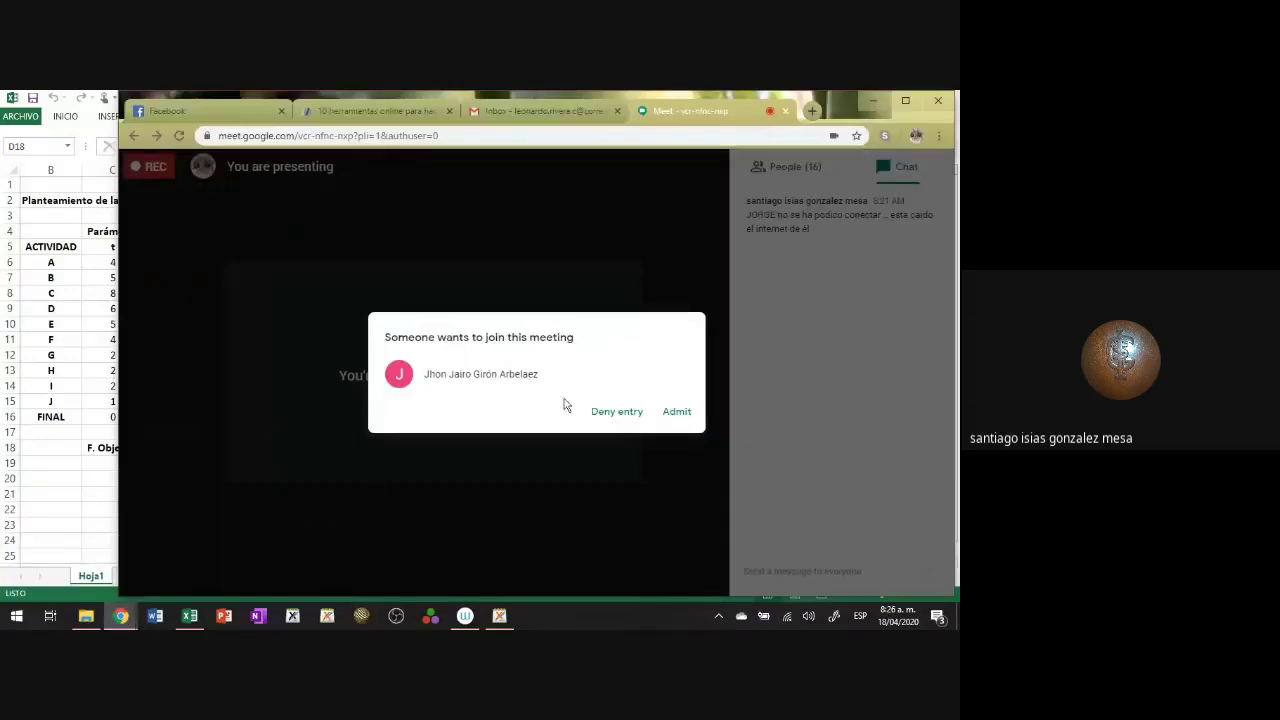
pyautogui.click(674, 410)
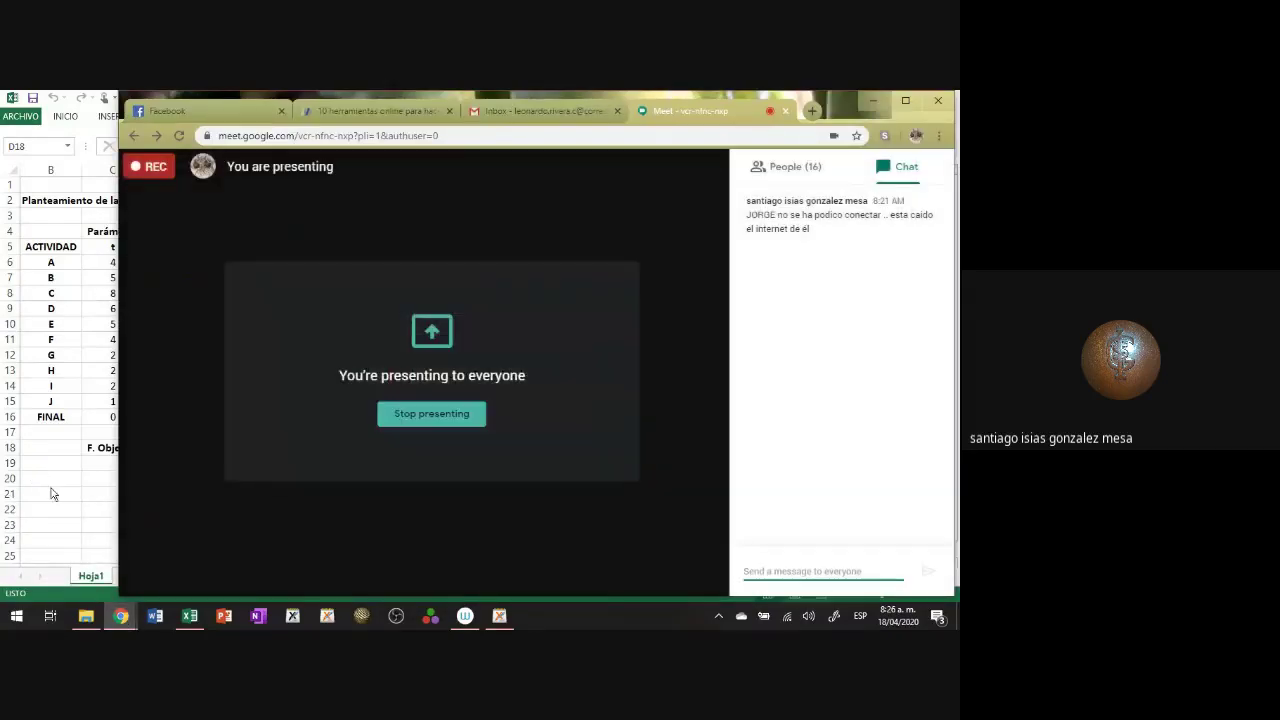
pyautogui.hotkey('alt', 'Tab')
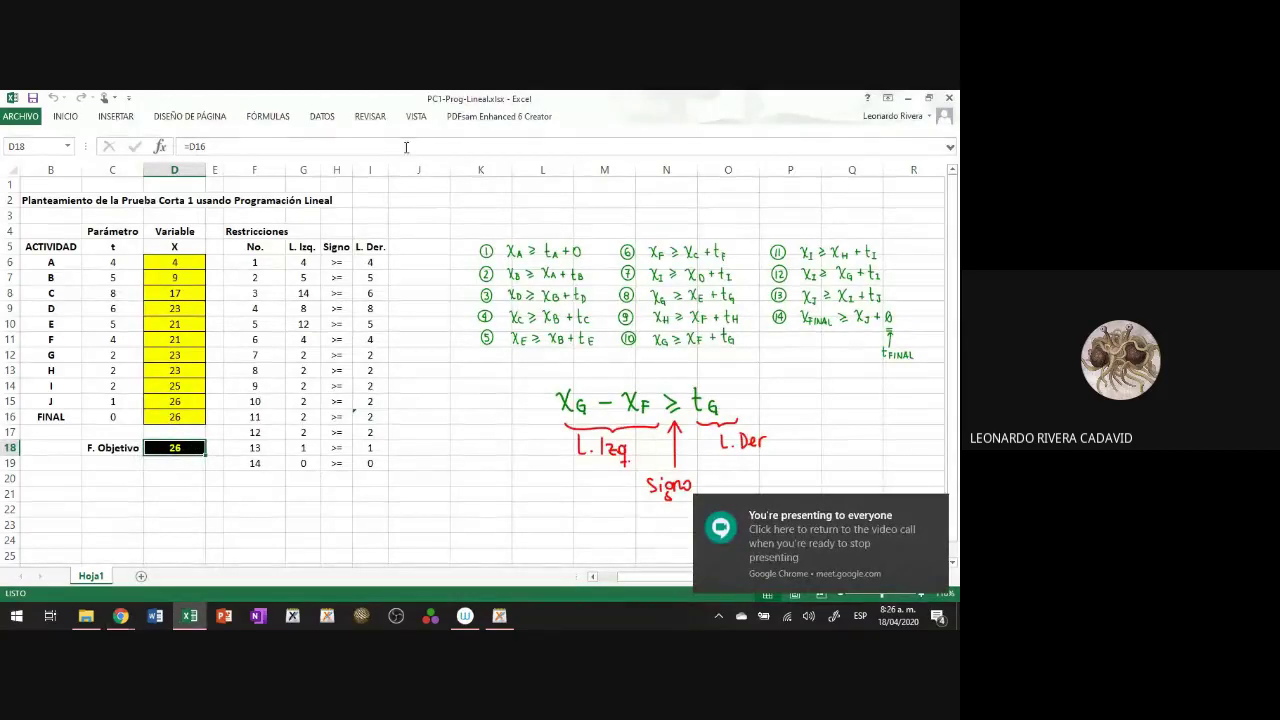
# Step: Review the Solver objective, variable cells, constraints and solving method, closing the parameters without solving
pyautogui.click(322, 116)
pyautogui.click(900, 138)
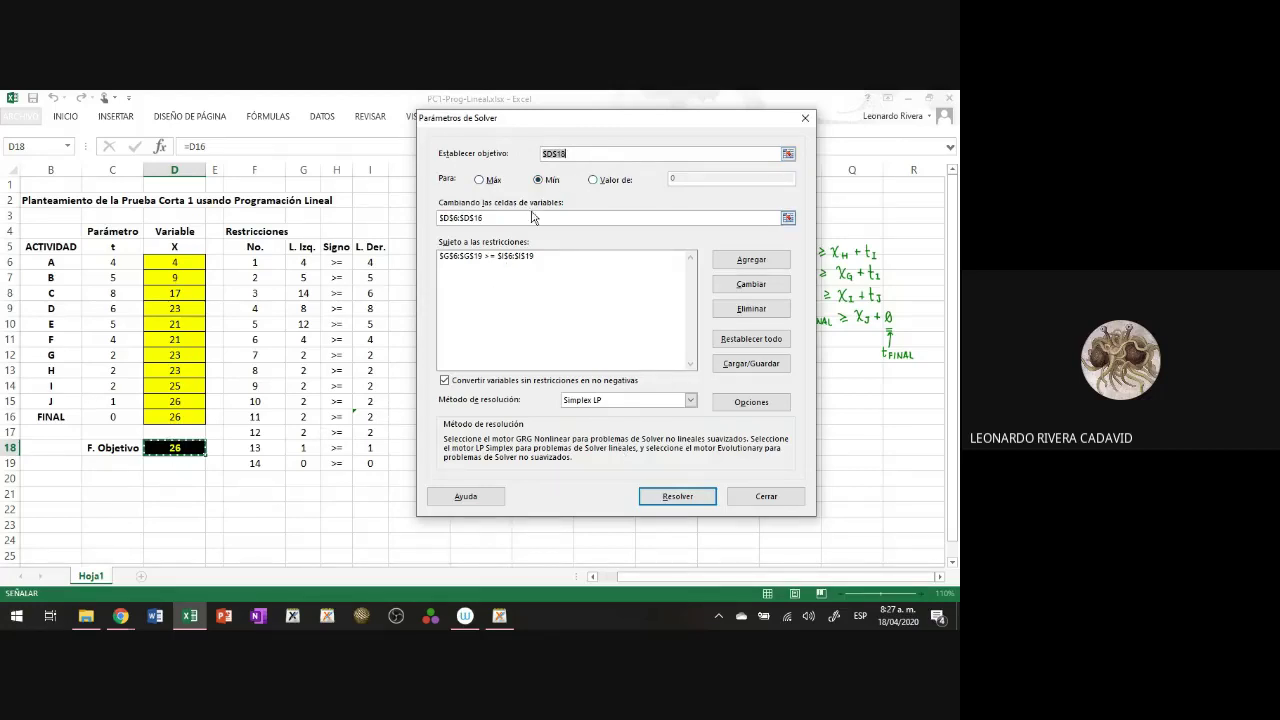
pyautogui.click(766, 497)
pyautogui.click(275, 445)
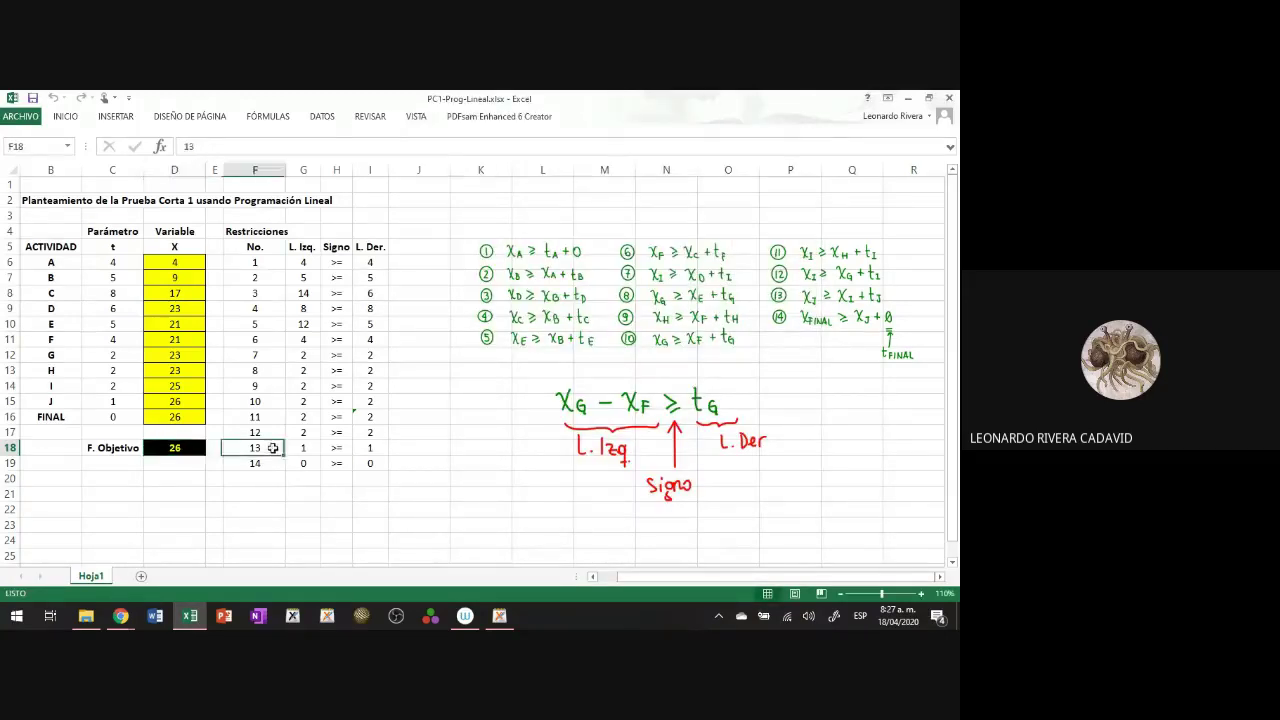
# Step: Reopen Solver, check the objective cell reference $D$18 on the sheet, and solve the minimization model again with Simplex LP
pyautogui.click(327, 122)
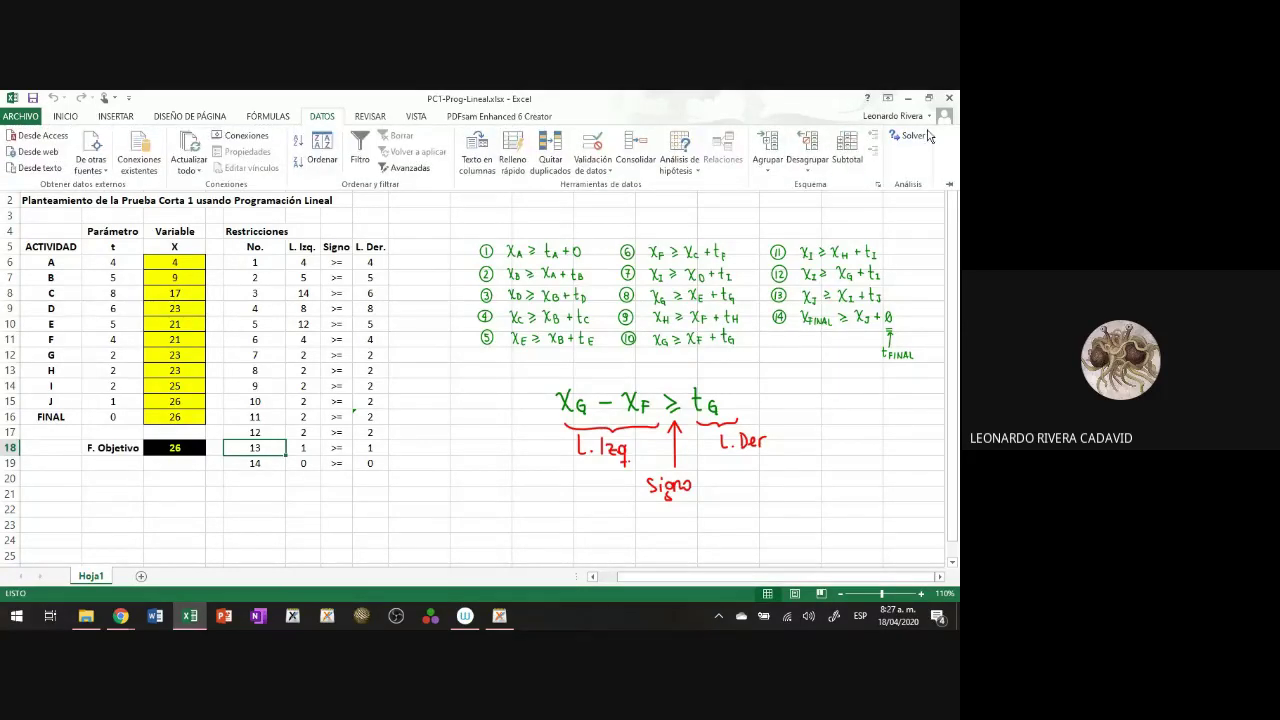
pyautogui.click(910, 135)
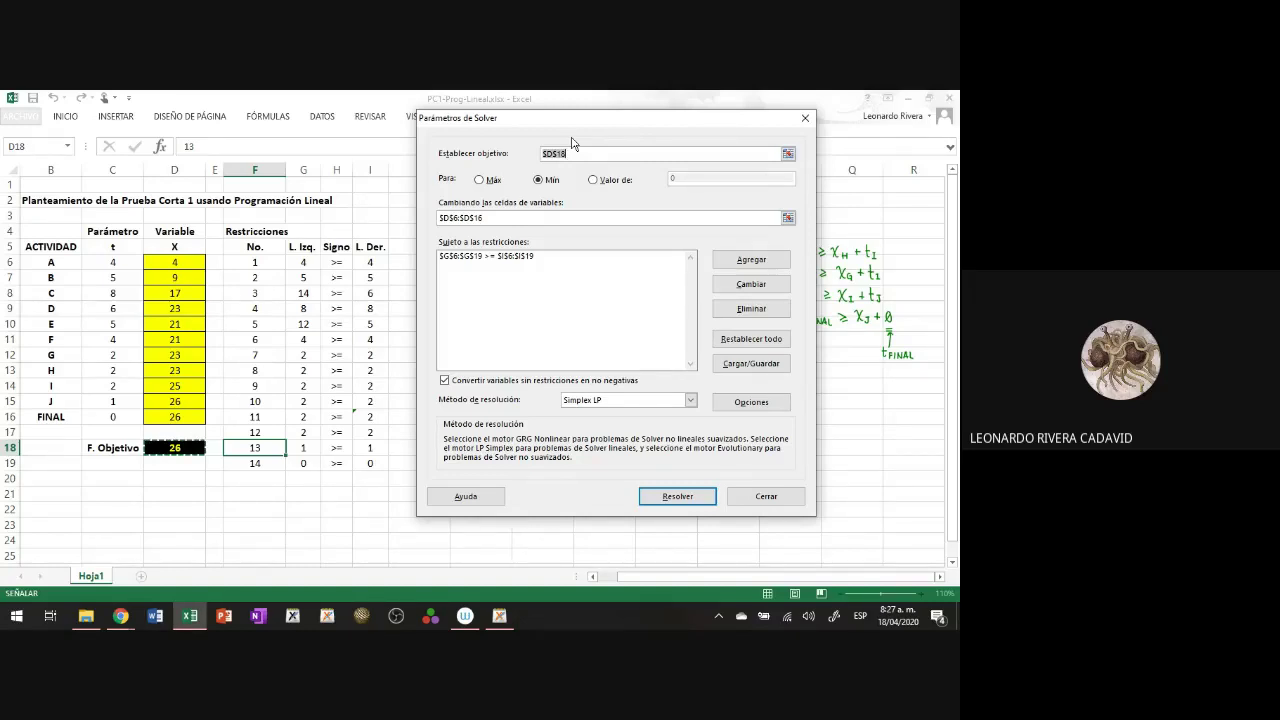
pyautogui.click(788, 155)
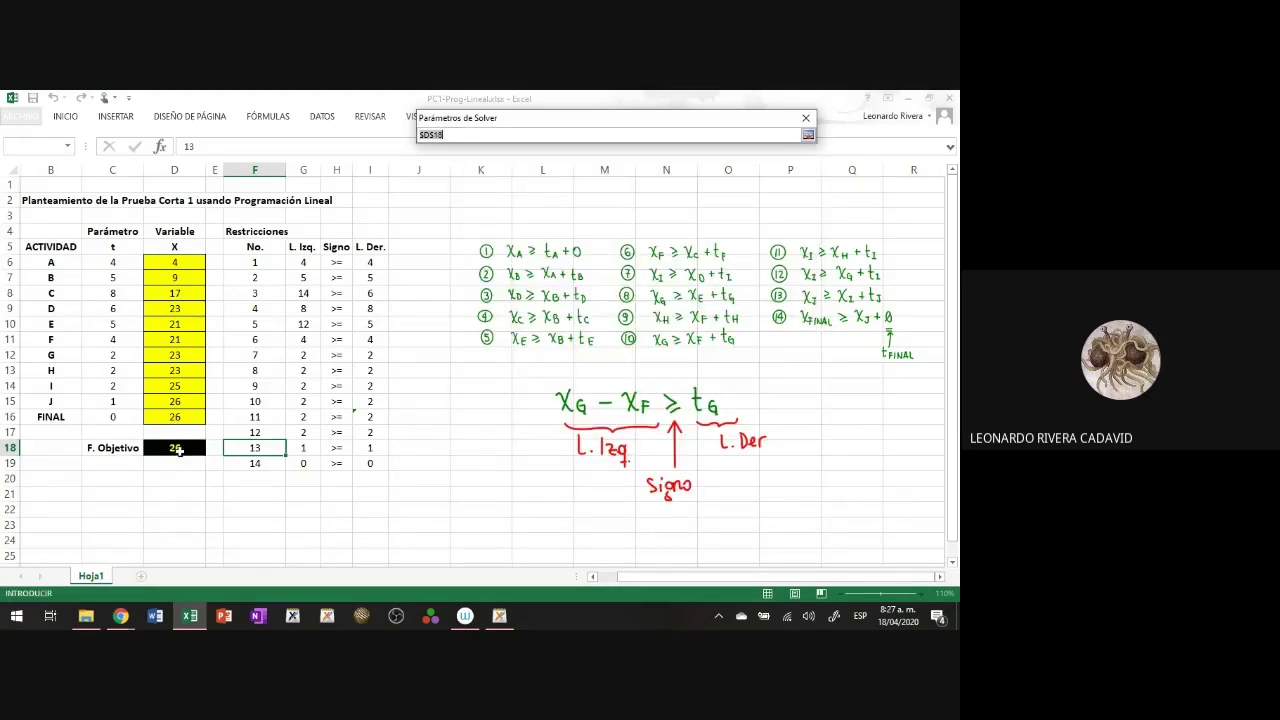
pyautogui.click(808, 135)
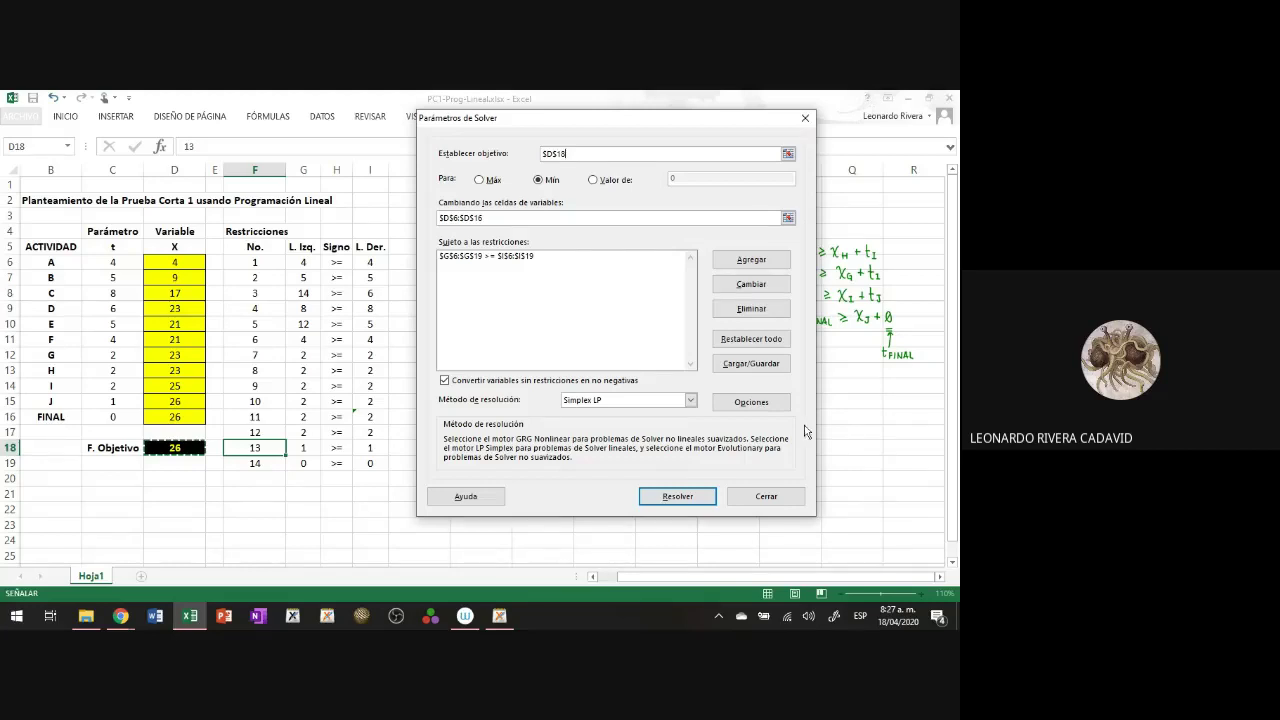
pyautogui.click(703, 497)
pyautogui.click(423, 380)
pyautogui.click(434, 508)
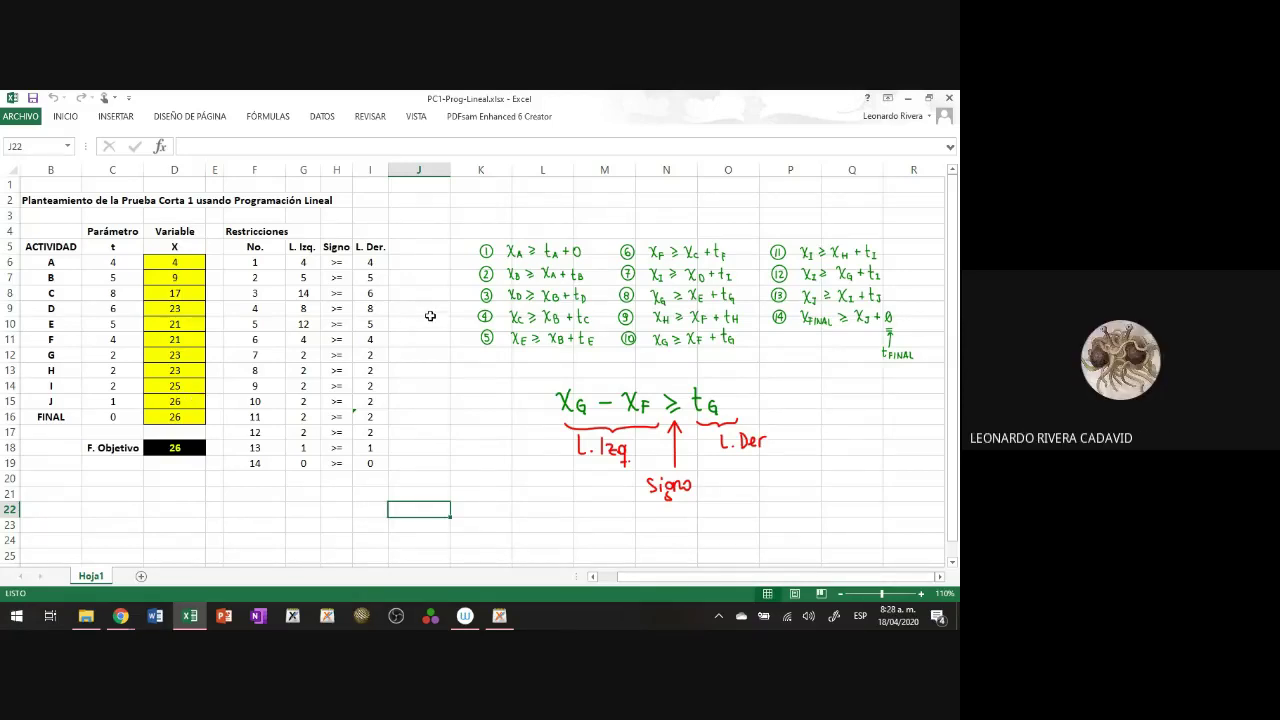
# Step: Narrow column J and move the constraint list and the example inequality pictures right so both start at column N
pyautogui.moveTo(513, 316); pyautogui.dragTo(673, 316)
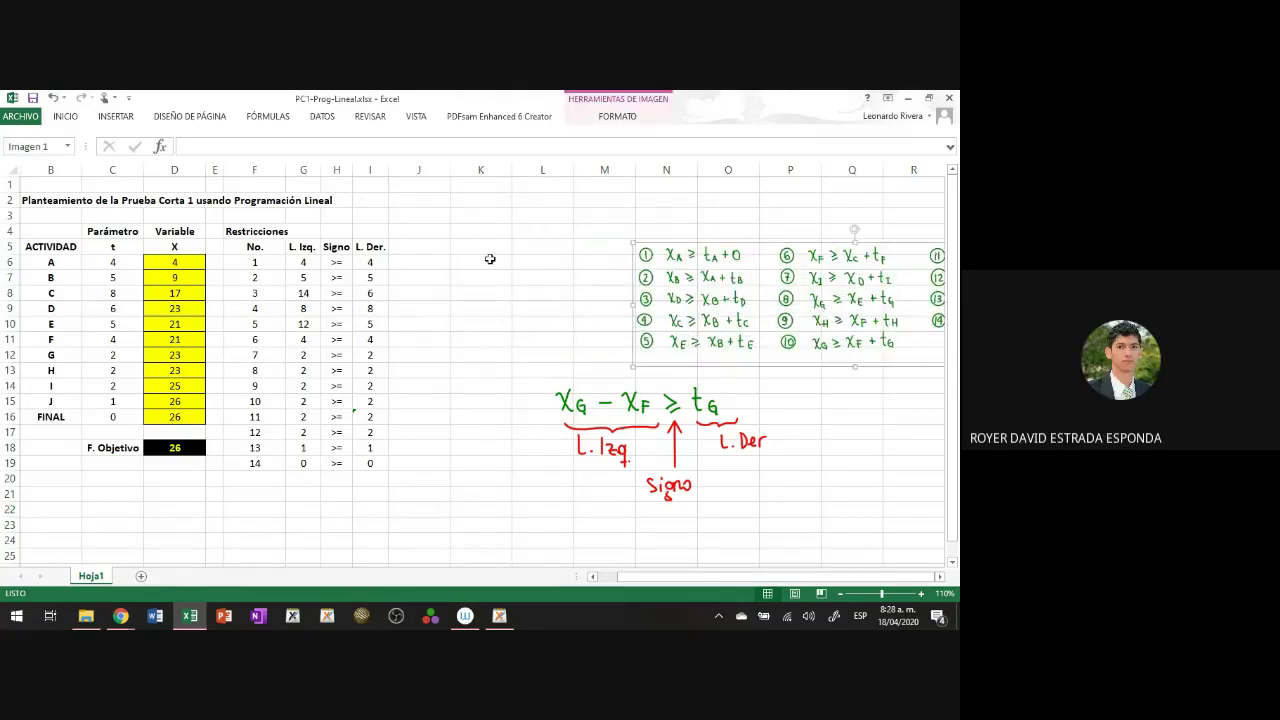
pyautogui.moveTo(450, 172); pyautogui.dragTo(406, 174)
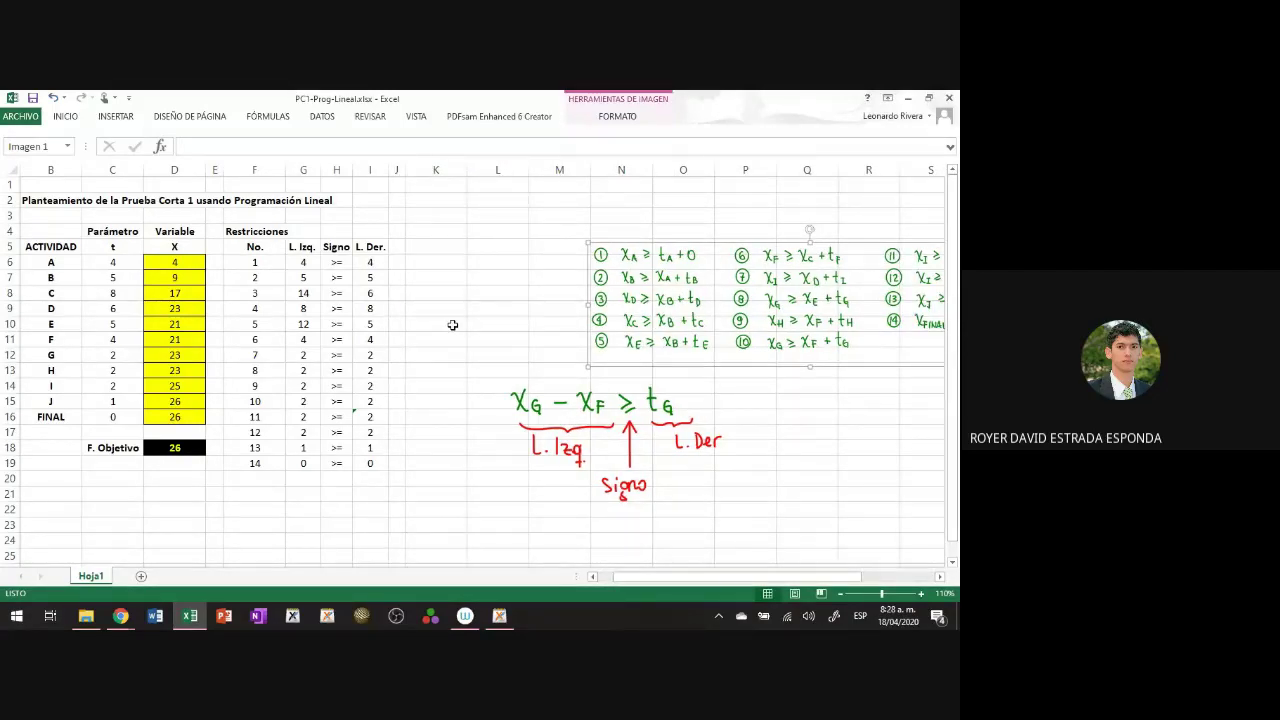
pyautogui.moveTo(531, 397); pyautogui.dragTo(617, 402)
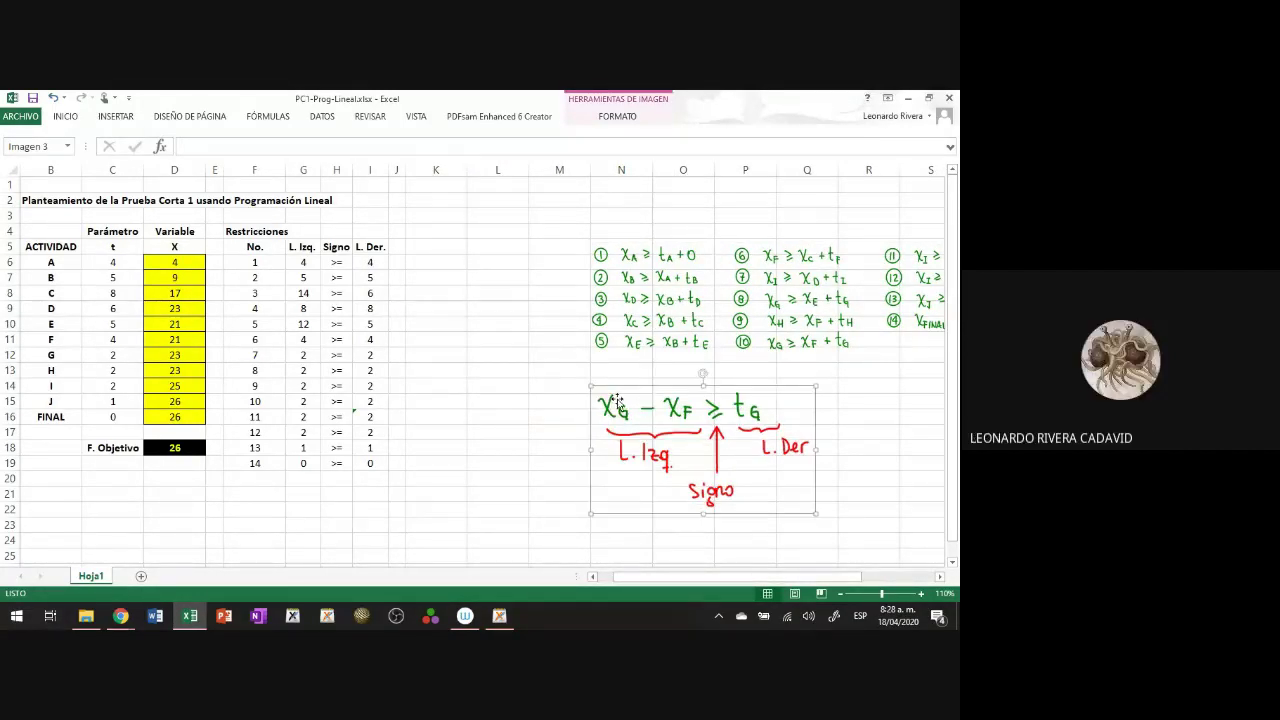
pyautogui.click(418, 341)
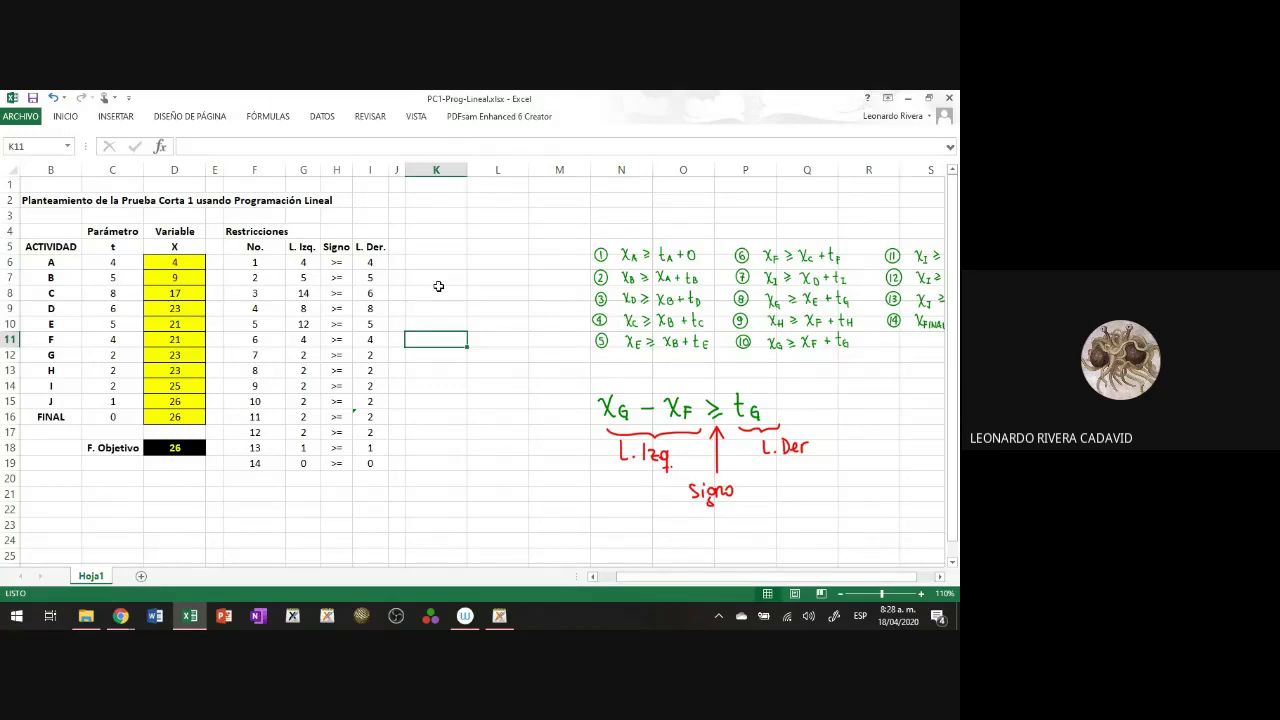
# Step: Enter the heading "Inicio Act." in K5 for the activity start times
pyautogui.click(442, 248)
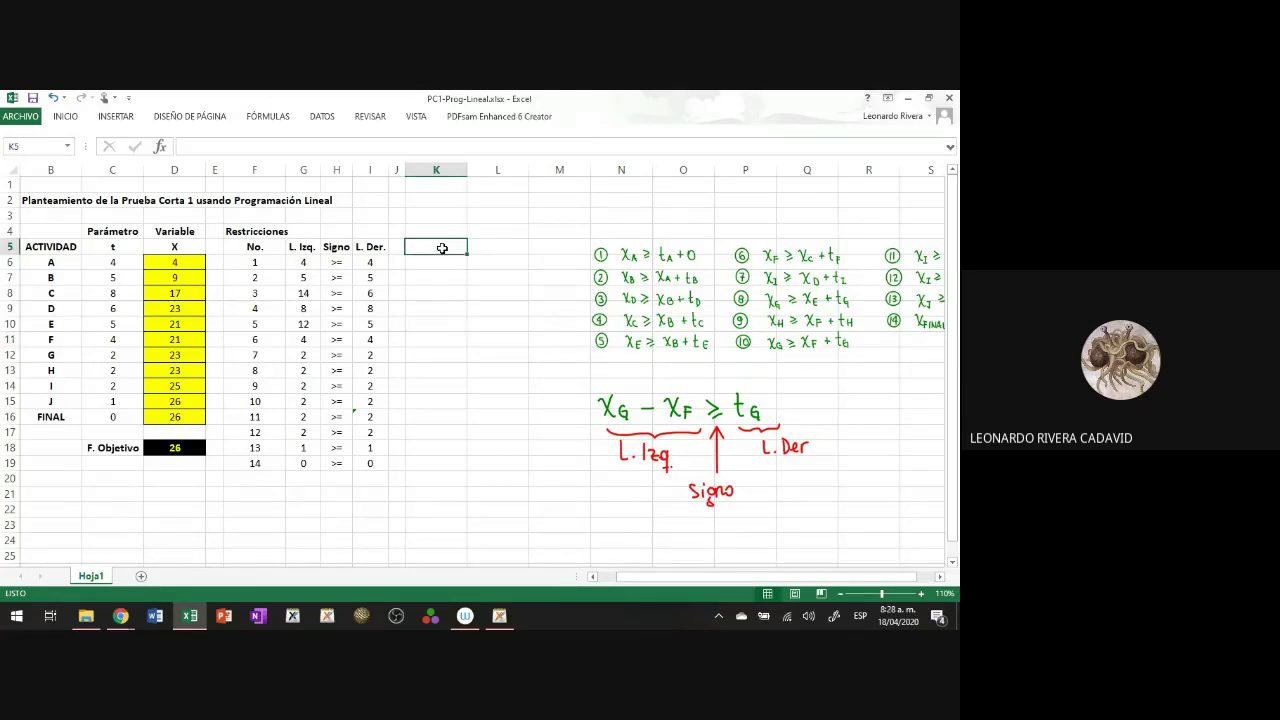
pyautogui.write('Inicio')
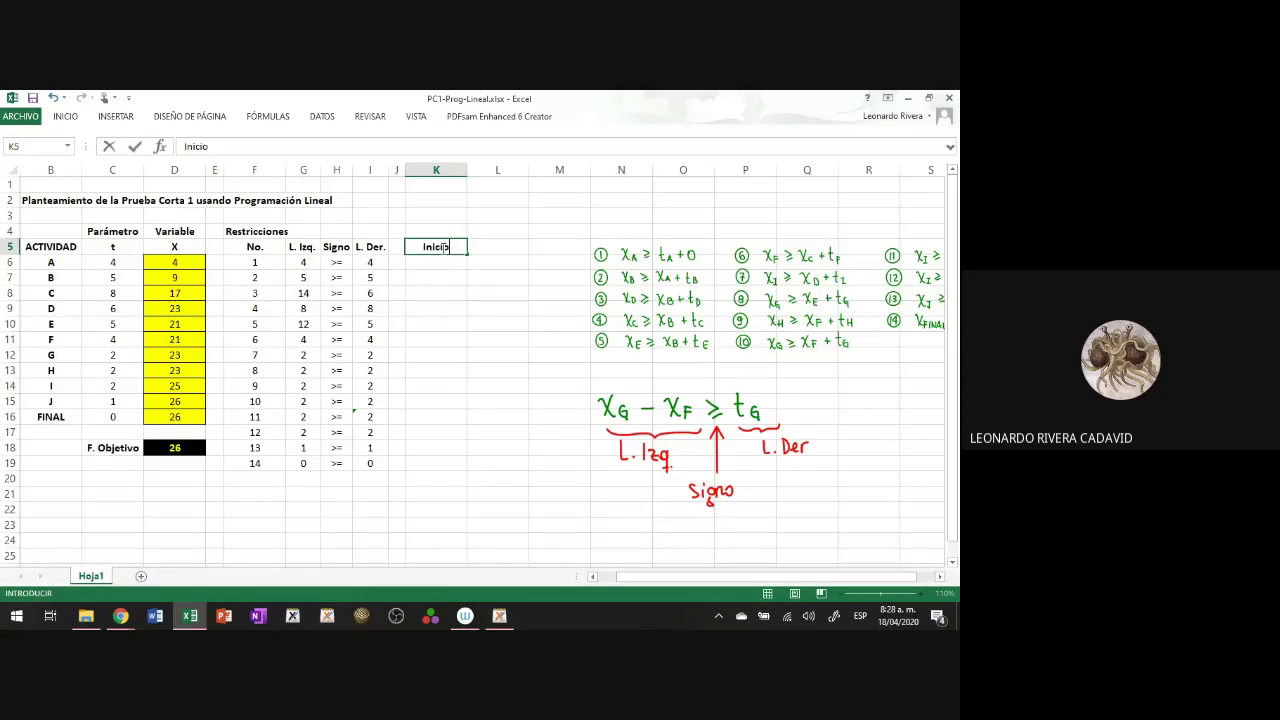
pyautogui.write(' Act.')
pyautogui.press('Return')
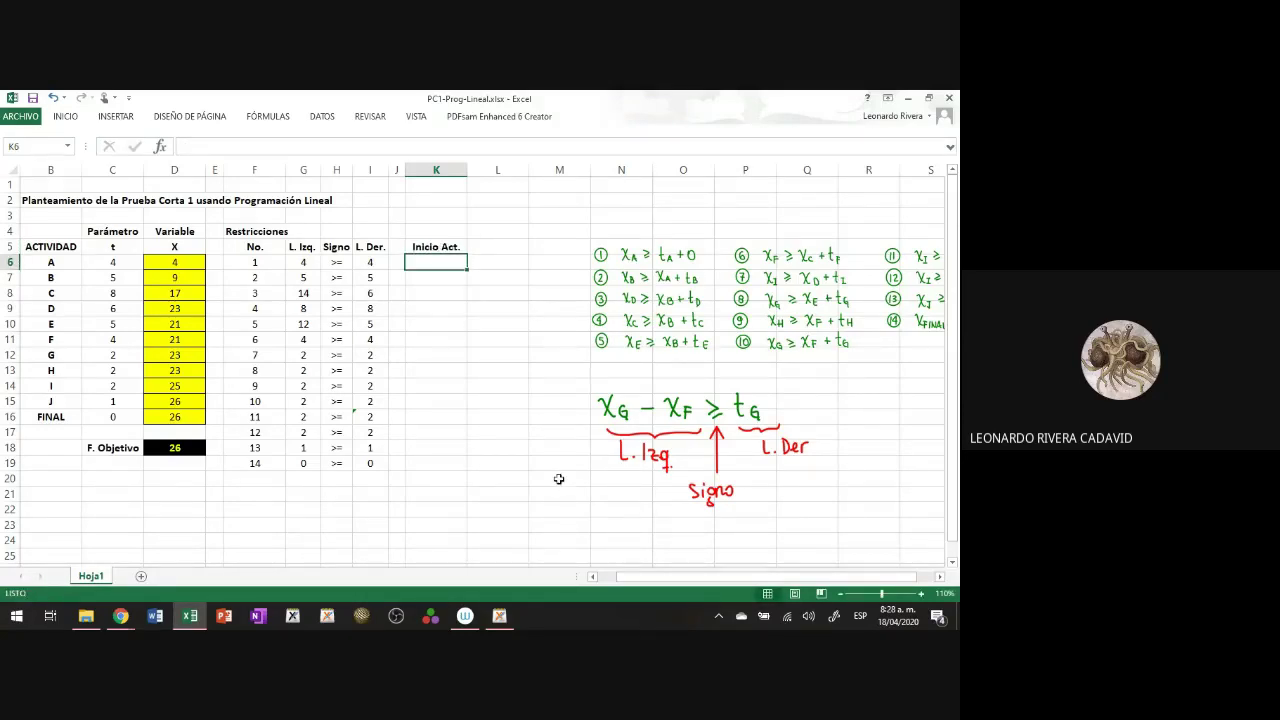
# Step: Calculate the start time of activity A in K6 with the formula =D6-C6
pyautogui.write('=')
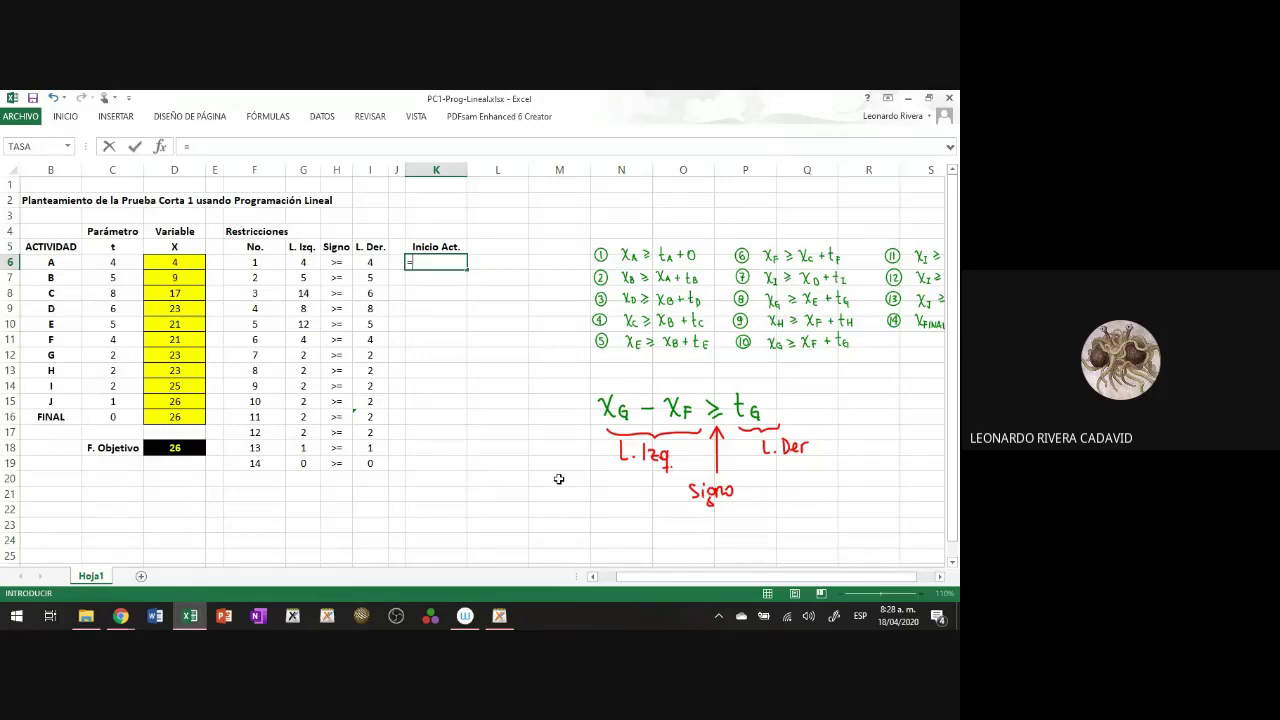
pyautogui.click(187, 263)
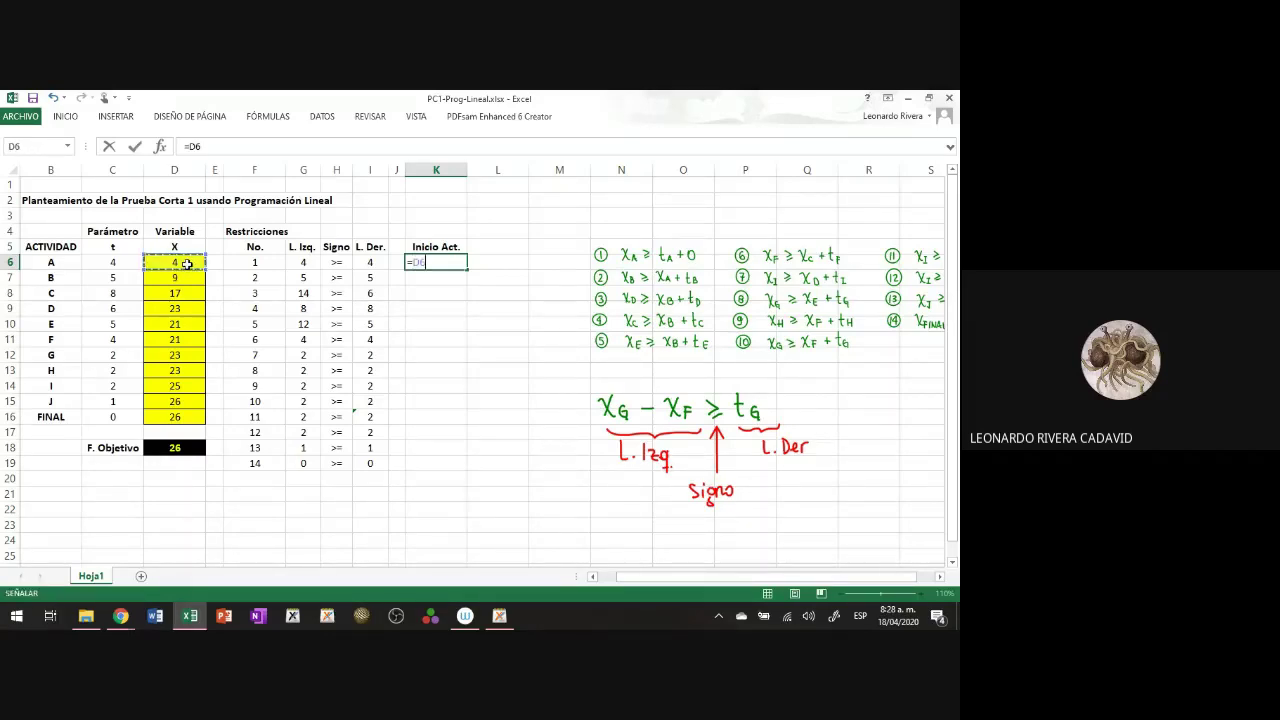
pyautogui.write('-')
pyautogui.click(98, 261)
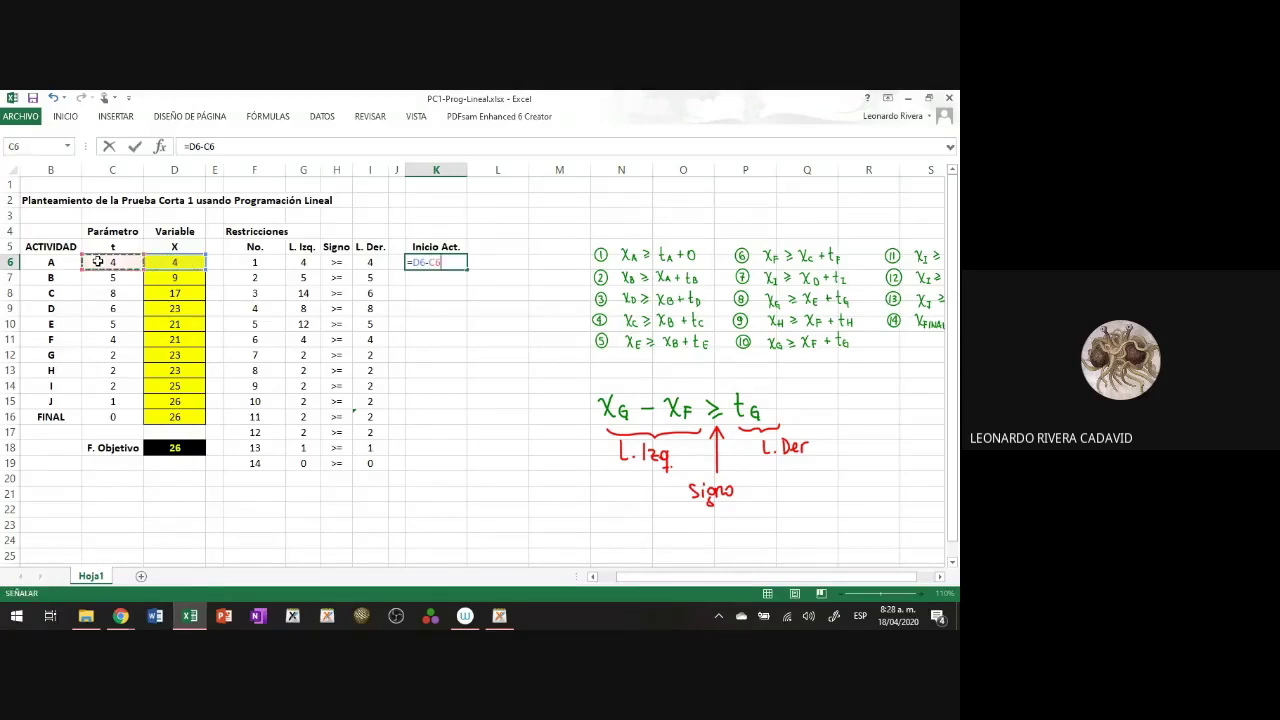
pyautogui.press('Return')
# Step: Center the start time in K6 and fill its formula down through K16
pyautogui.click(450, 258)
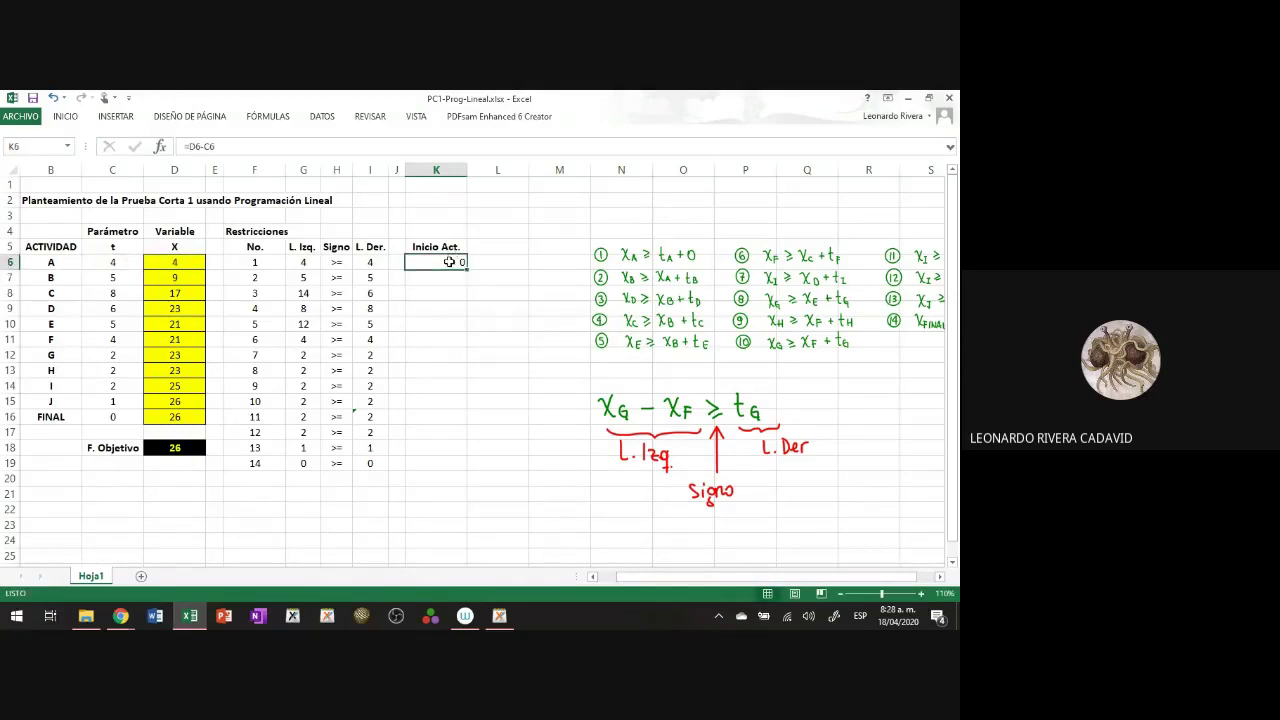
pyautogui.rightClick(450, 260)
pyautogui.click(491, 240)
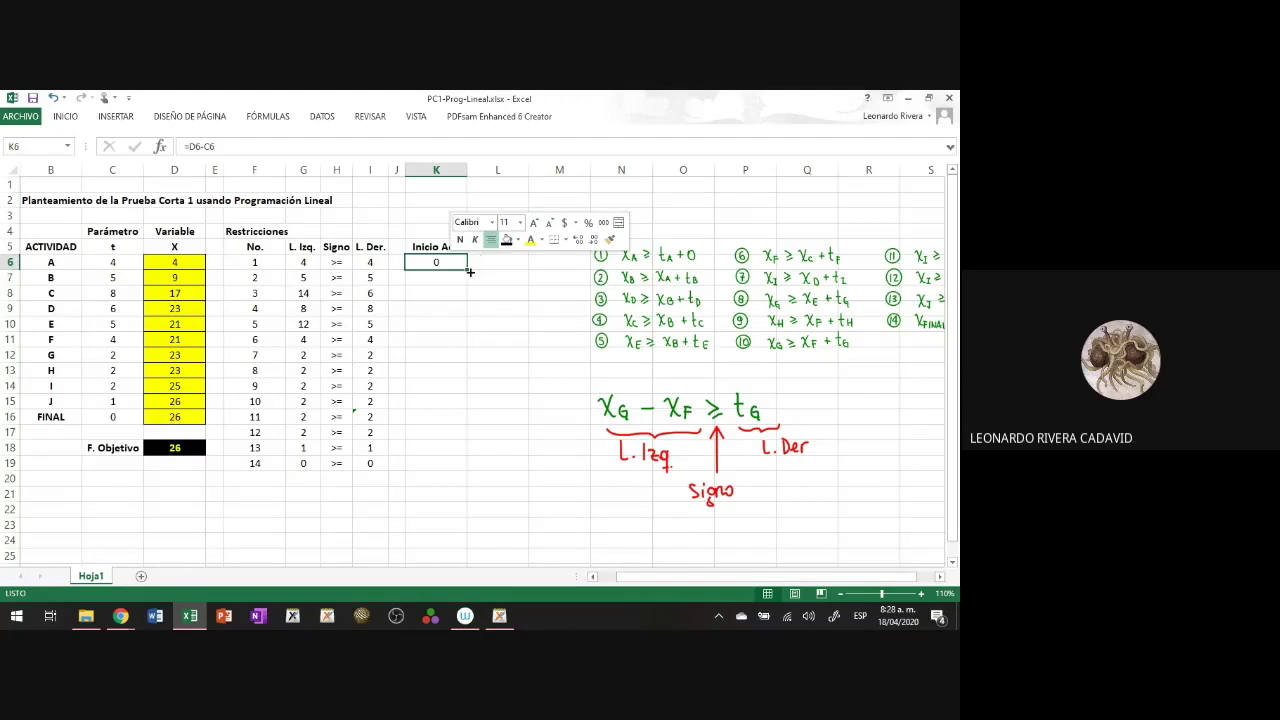
pyautogui.moveTo(467, 269); pyautogui.dragTo(464, 424)
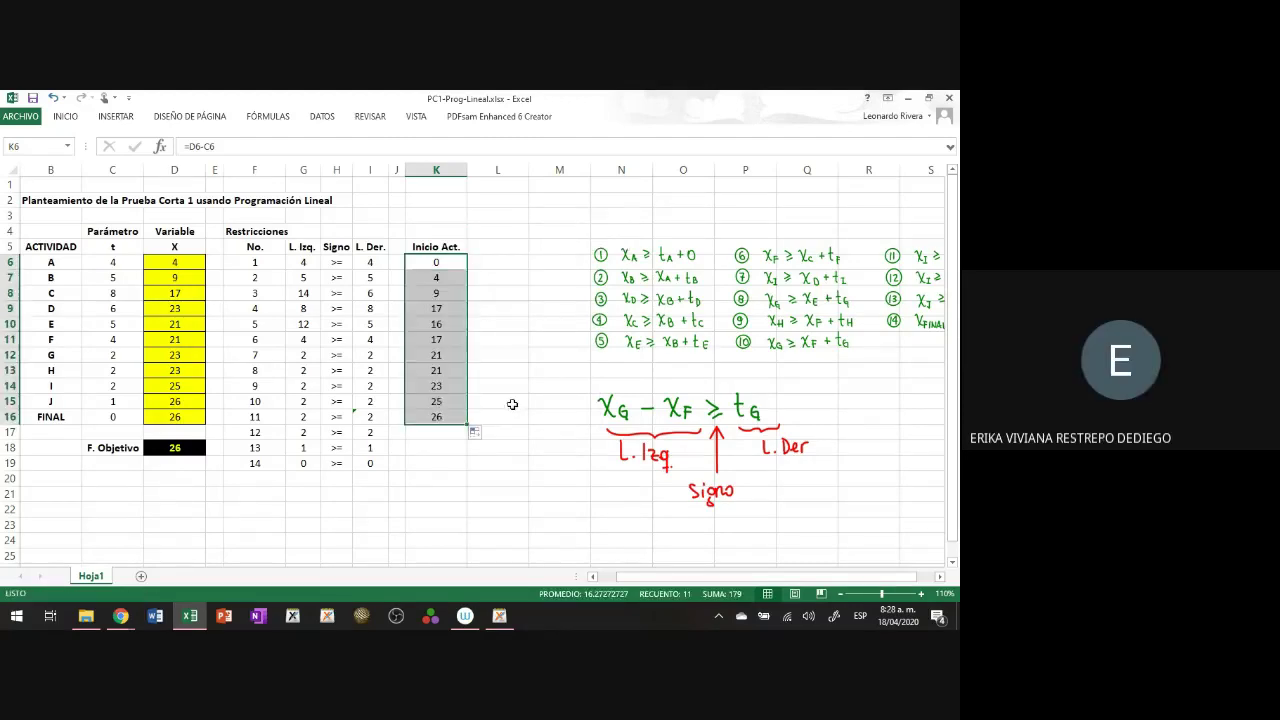
pyautogui.click(512, 403)
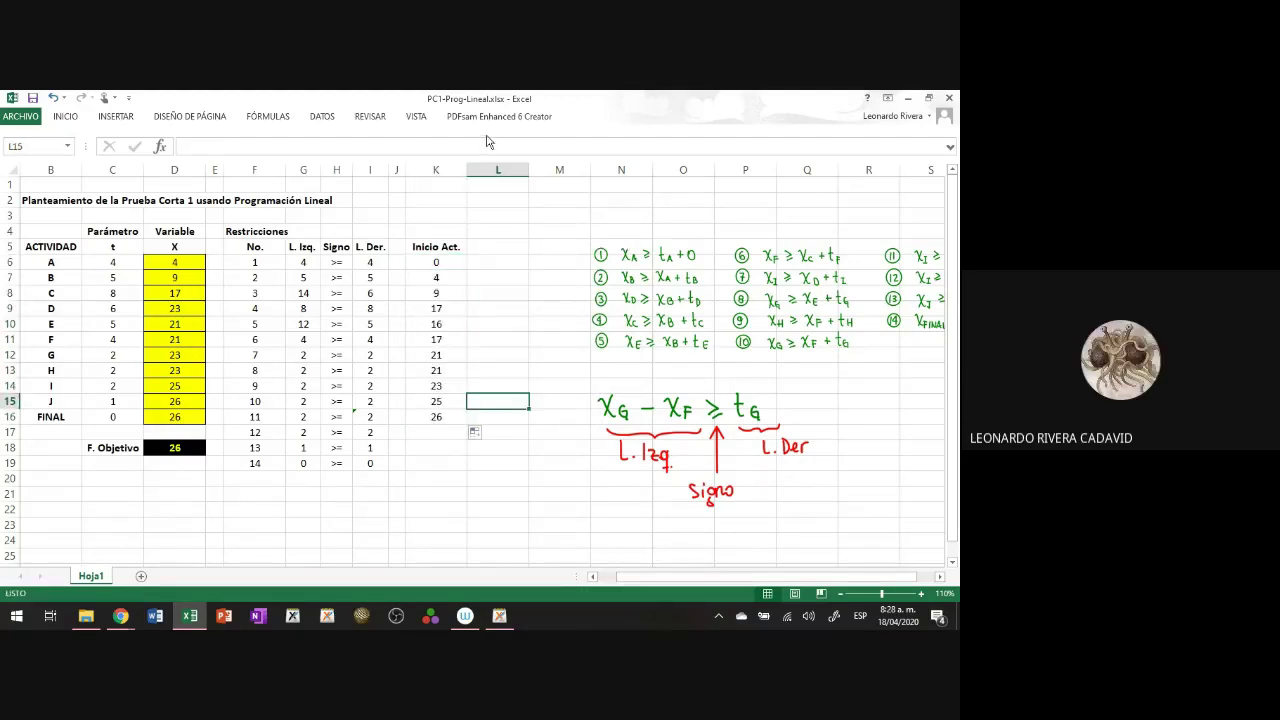
# Step: Narrow column K slightly and move the example inequality picture up directly beneath the constraint list
pyautogui.moveTo(466, 171); pyautogui.dragTo(457, 171)
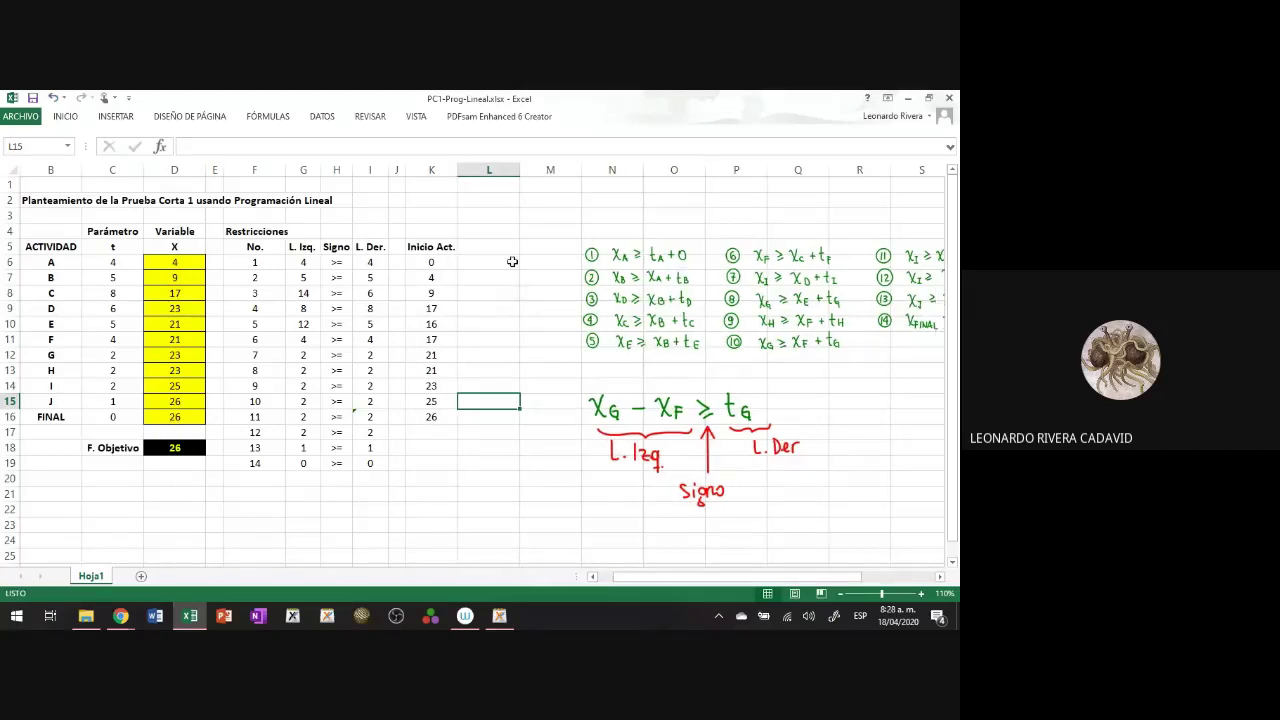
pyautogui.moveTo(627, 441); pyautogui.dragTo(627, 395)
pyautogui.click(624, 325)
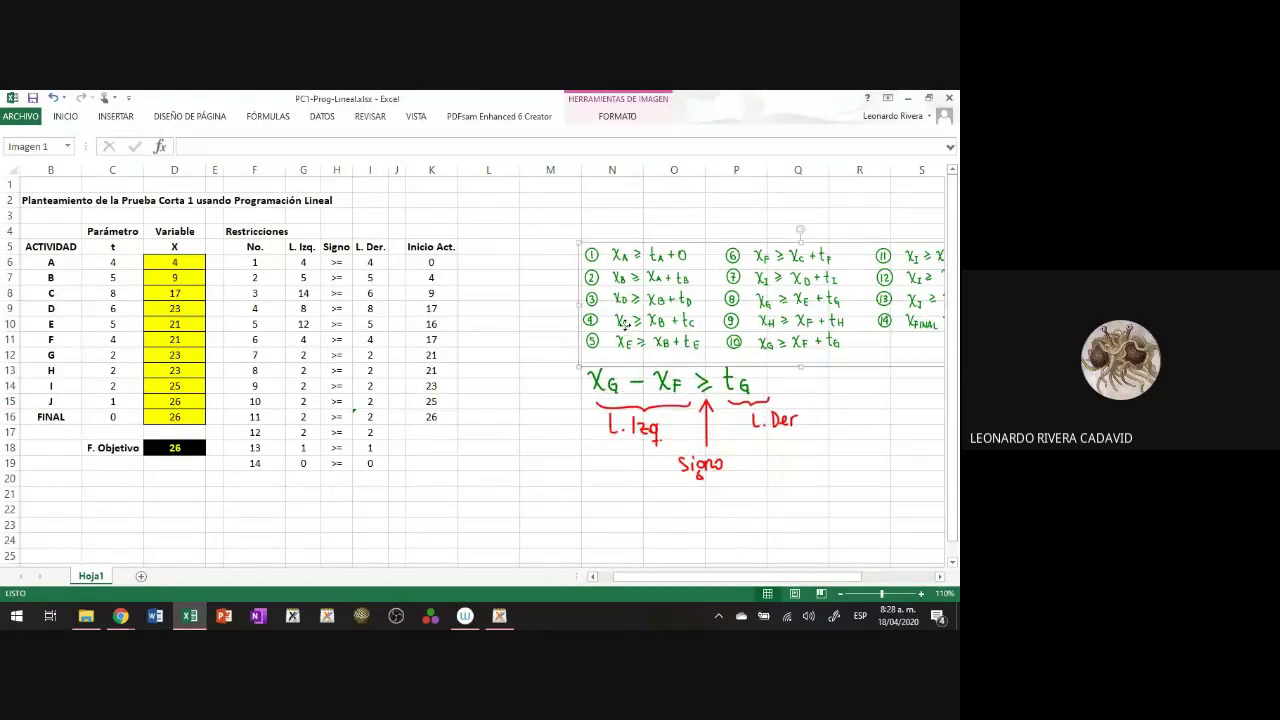
pyautogui.click(534, 325)
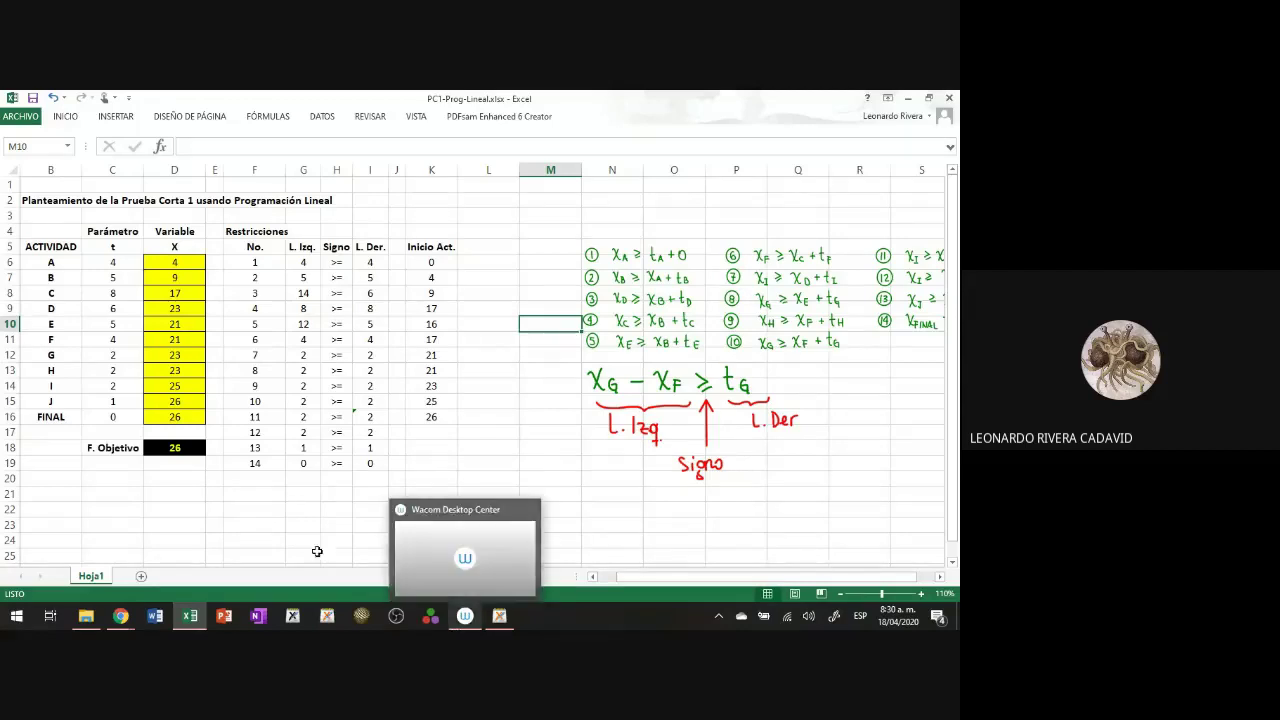
# Step: Select the objective function cell D18
pyautogui.click(165, 454)
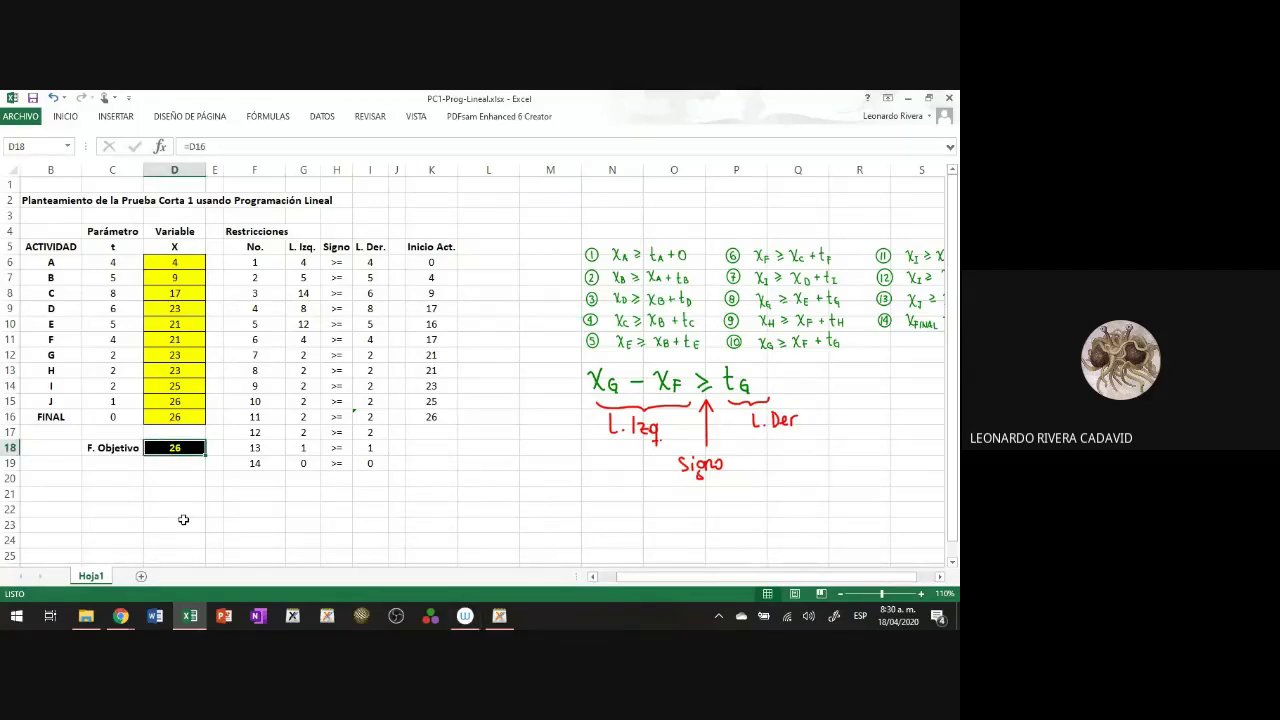